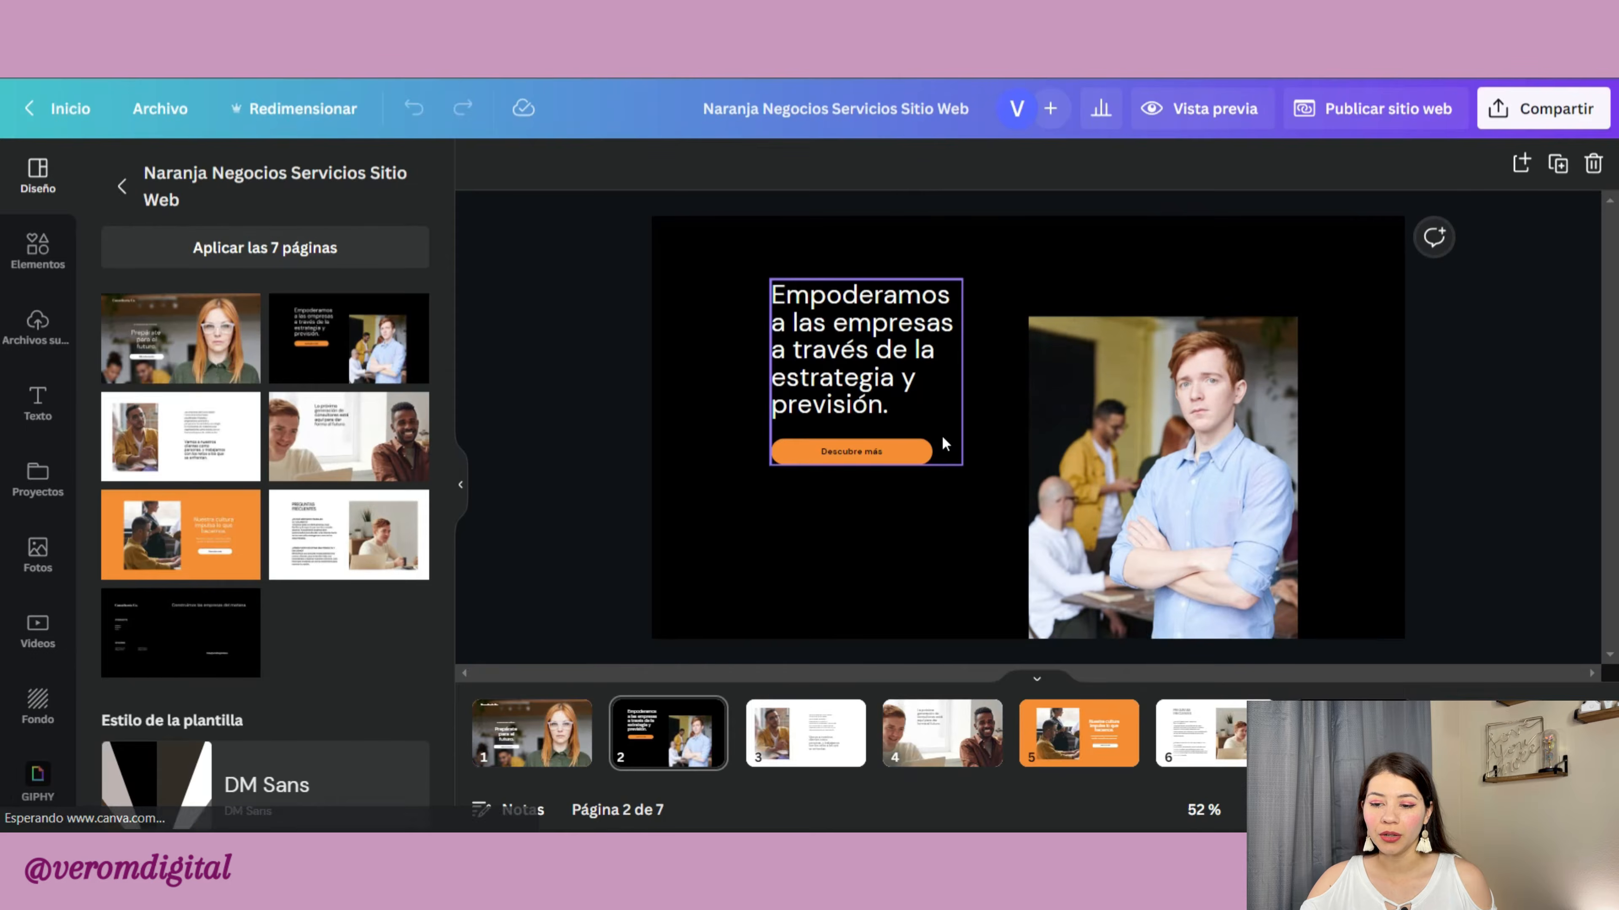
Step: Add the recently used photo of the woman in a white blouse to page 1
{"action": "scroll", "coordinate": [999, 484], "scroll_direction": "down", "scroll_amount": 2}
{"action": "scroll", "coordinate": [999, 484], "scroll_direction": "up", "scroll_amount": 2}
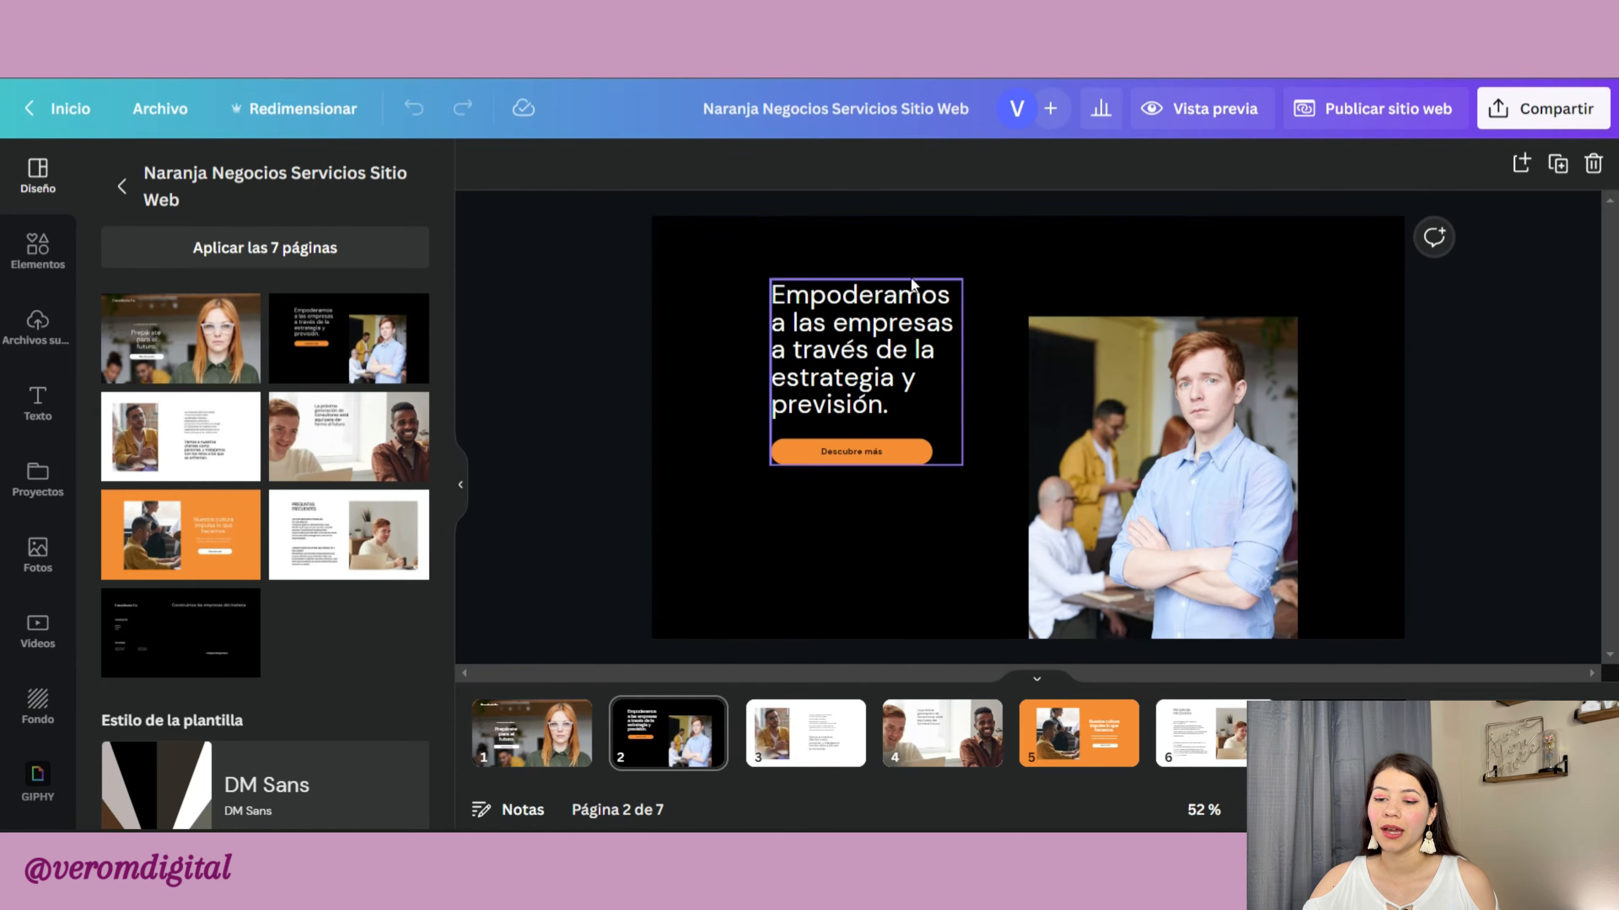
{"action": "scroll", "coordinate": [951, 314], "scroll_direction": "up", "scroll_amount": 1}
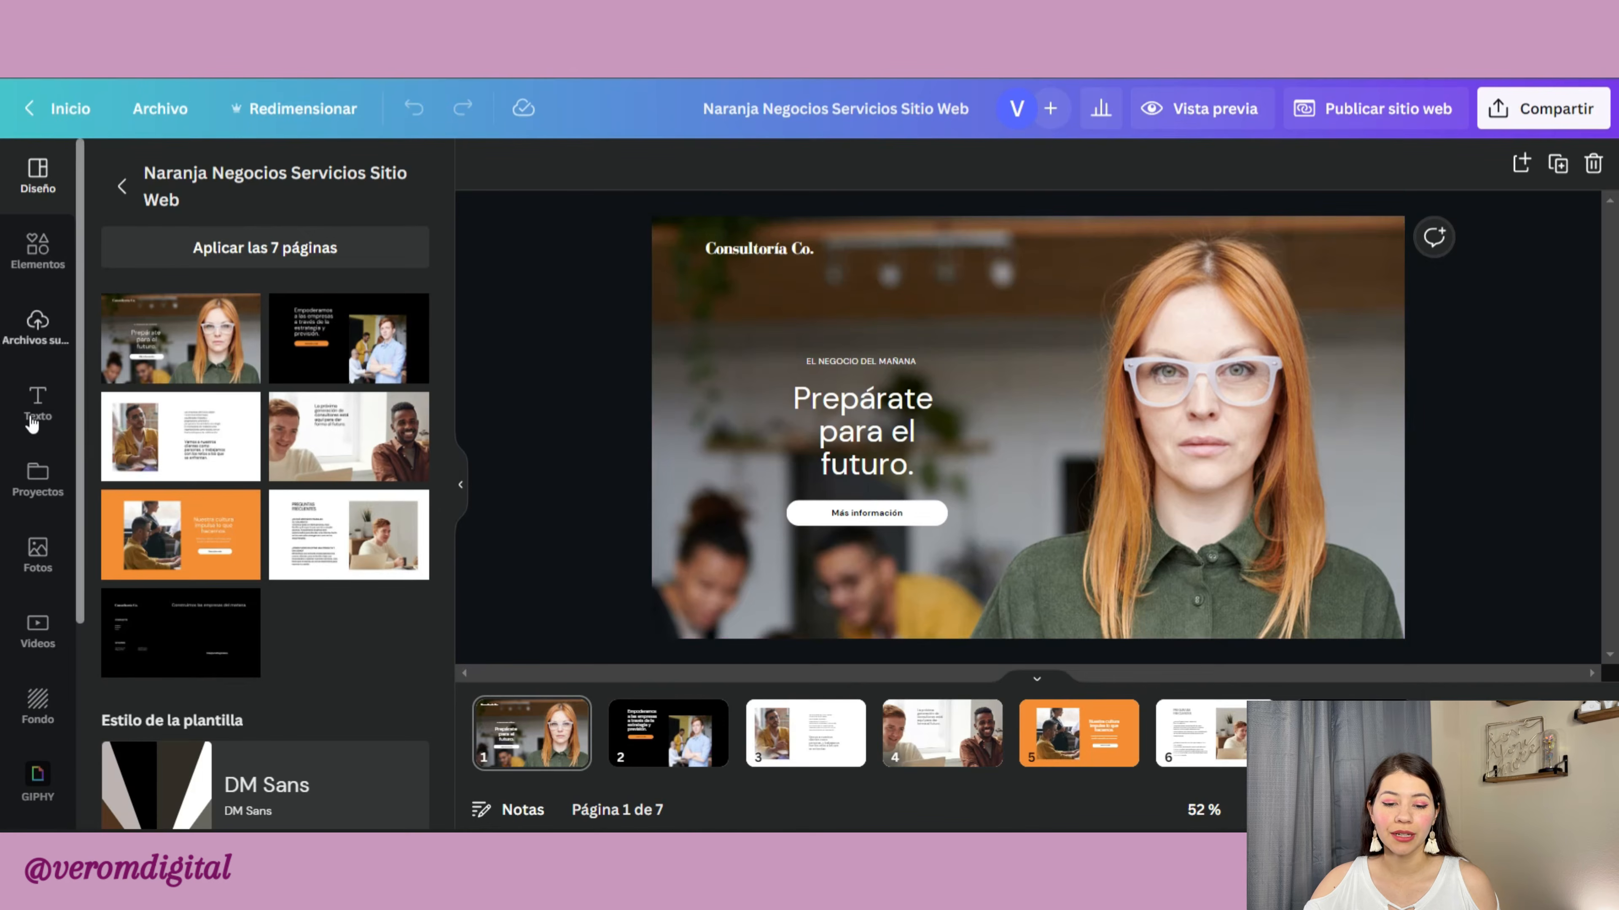
{"action": "left_click", "coordinate": [37, 553]}
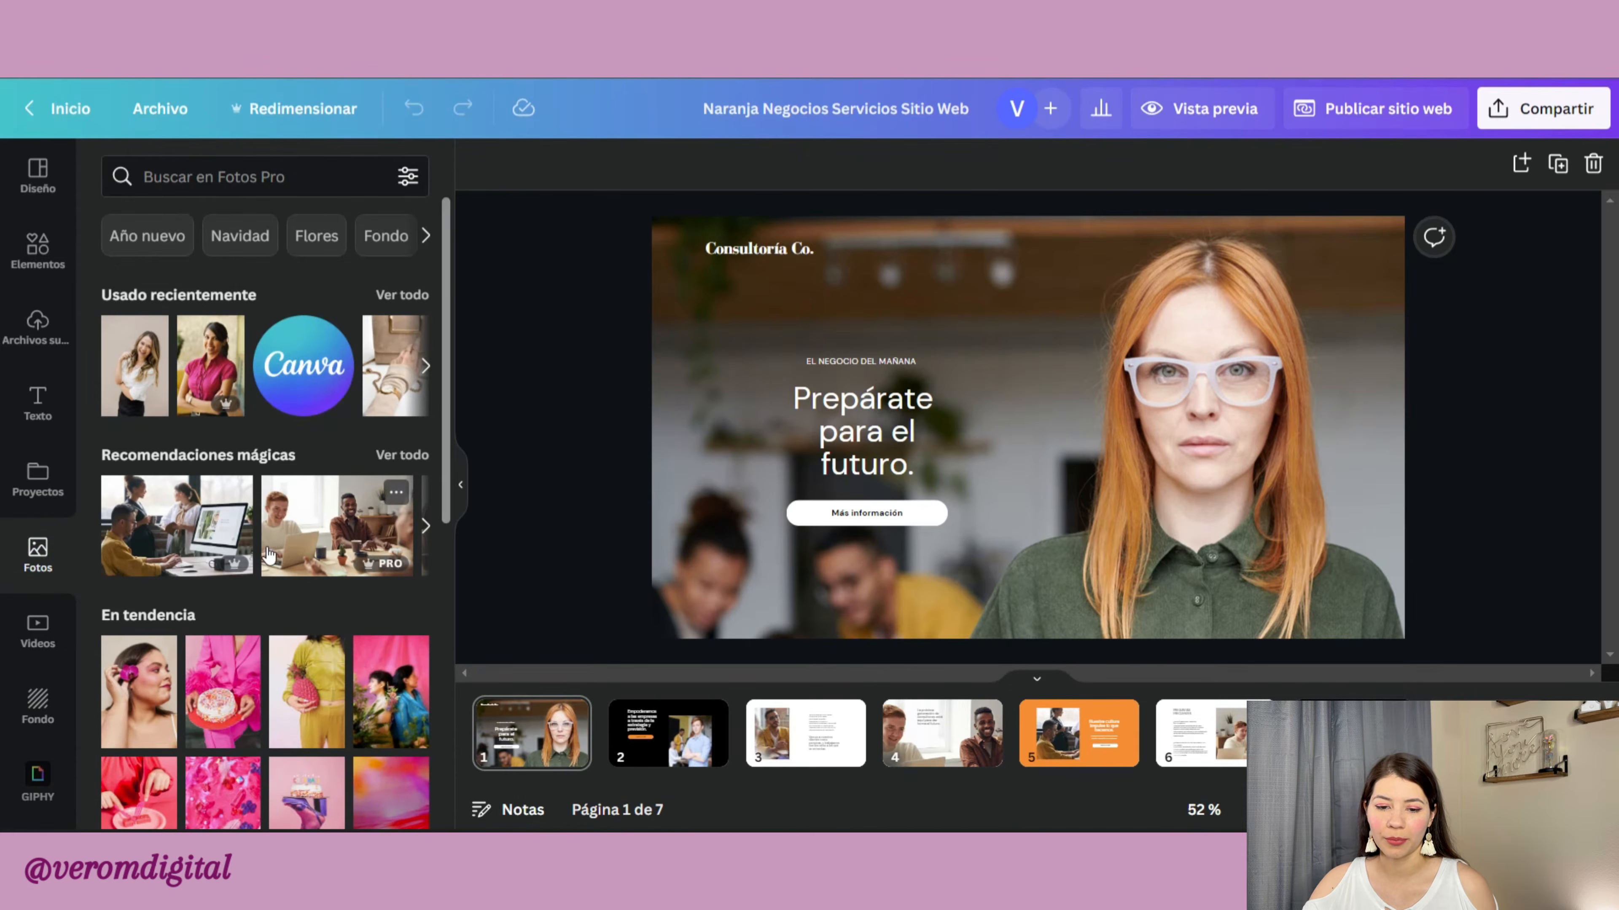
{"action": "left_click", "coordinate": [149, 387]}
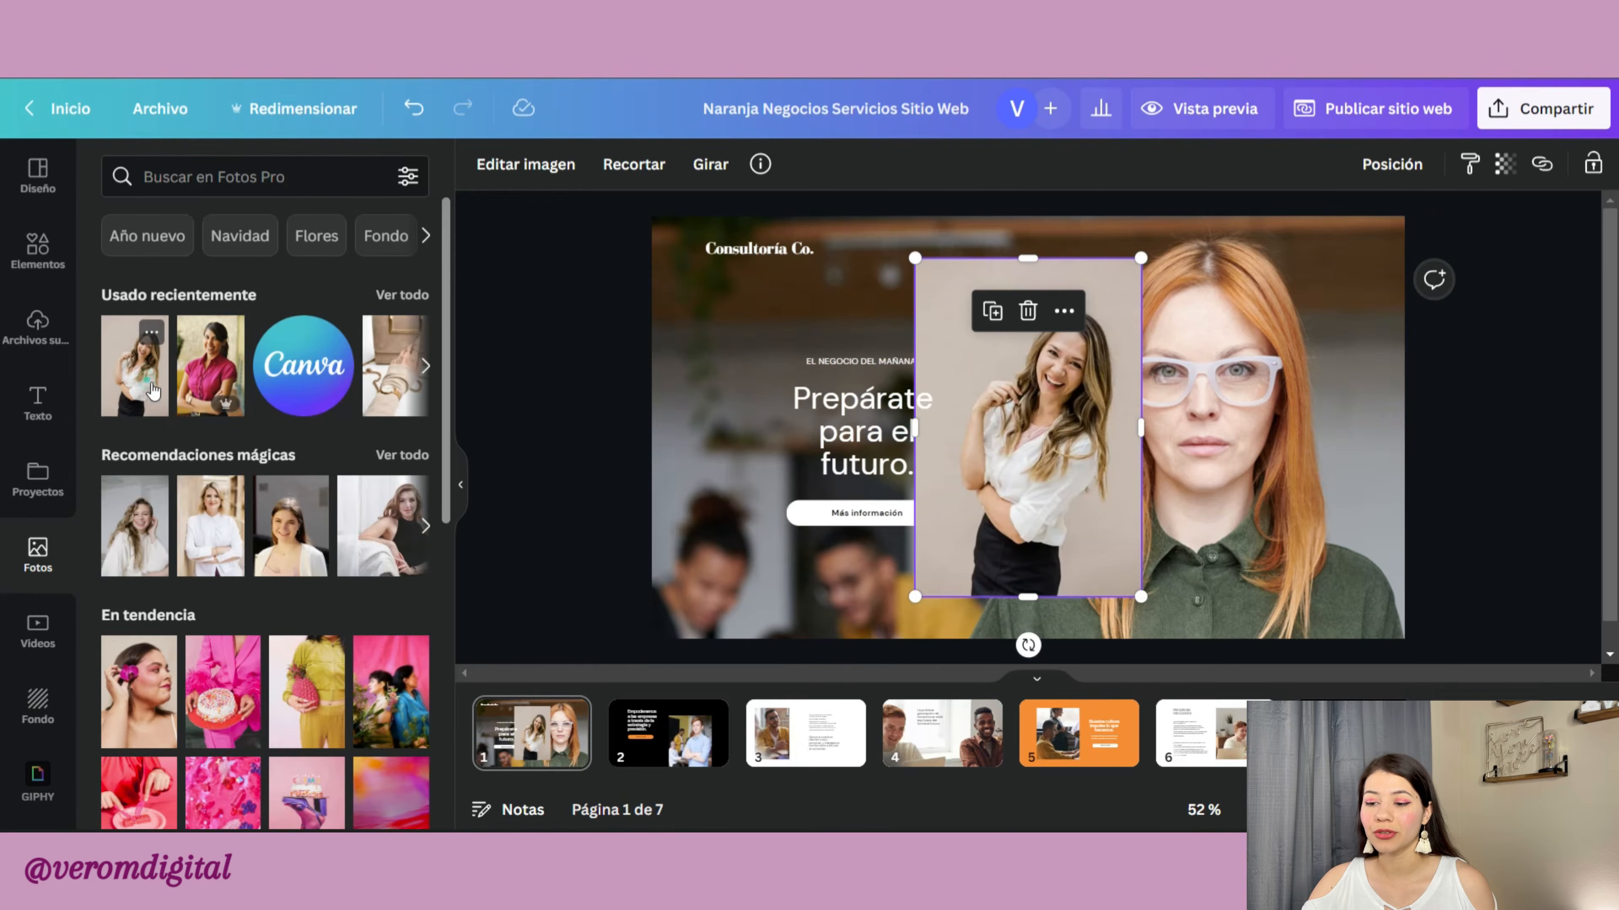
Step: Delete the template's background photo from page 1 and move the new photo to the right side of the page
{"action": "left_click", "coordinate": [1223, 381]}
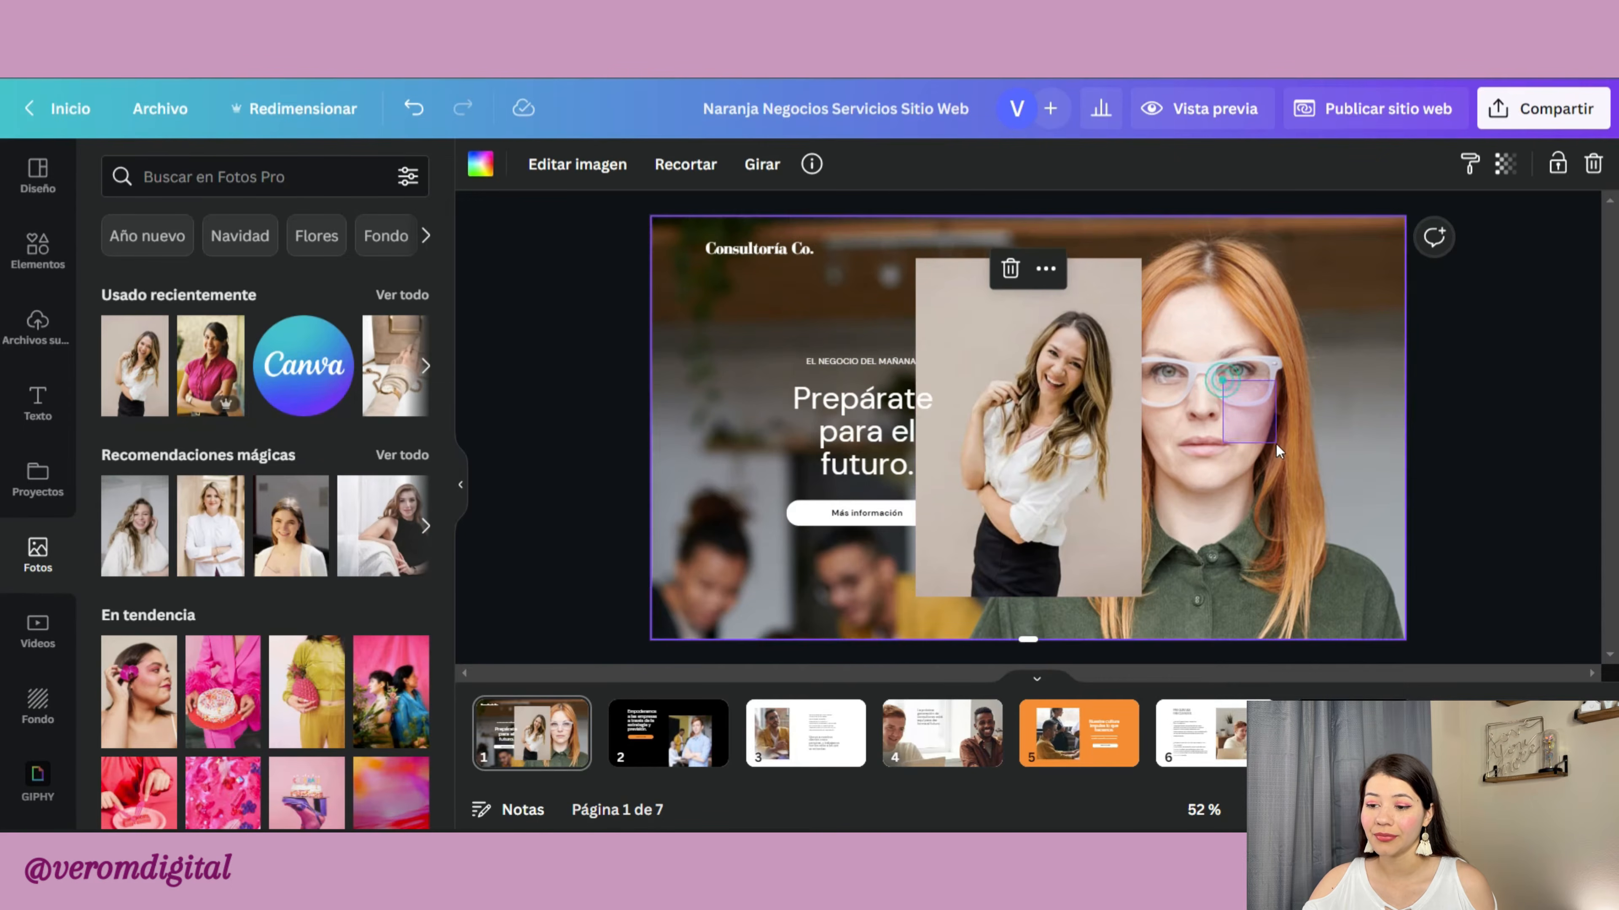
{"action": "left_click", "coordinate": [1222, 382]}
{"action": "left_click", "coordinate": [1260, 334]}
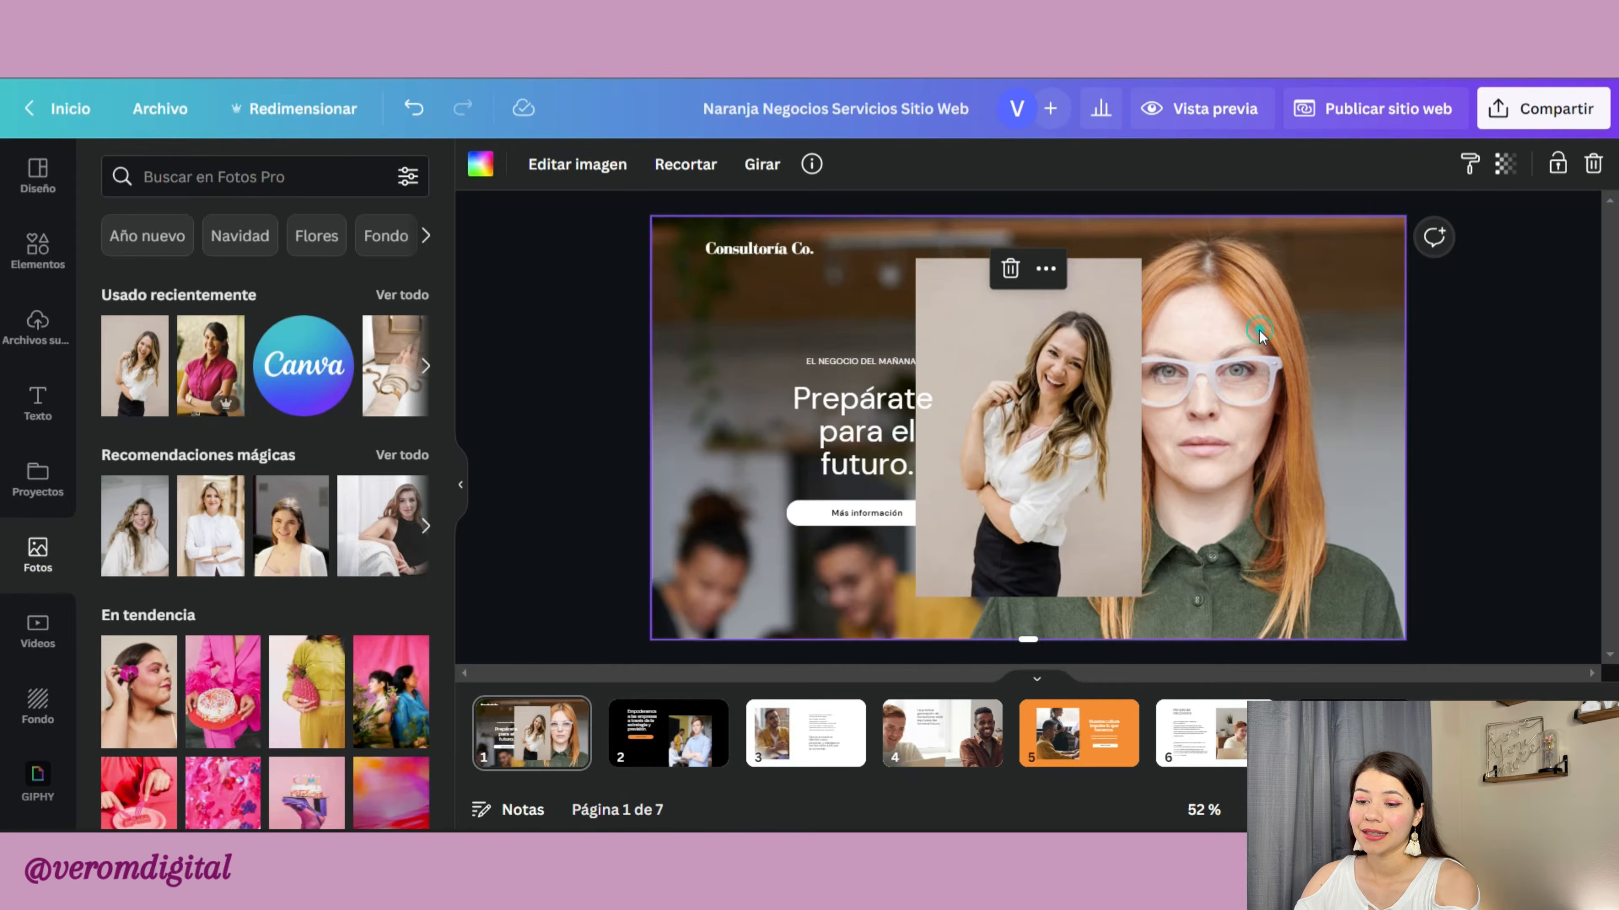
{"action": "key", "text": "Delete"}
{"action": "left_click_drag", "start_coordinate": [1138, 305], "coordinate": [1323, 312]}
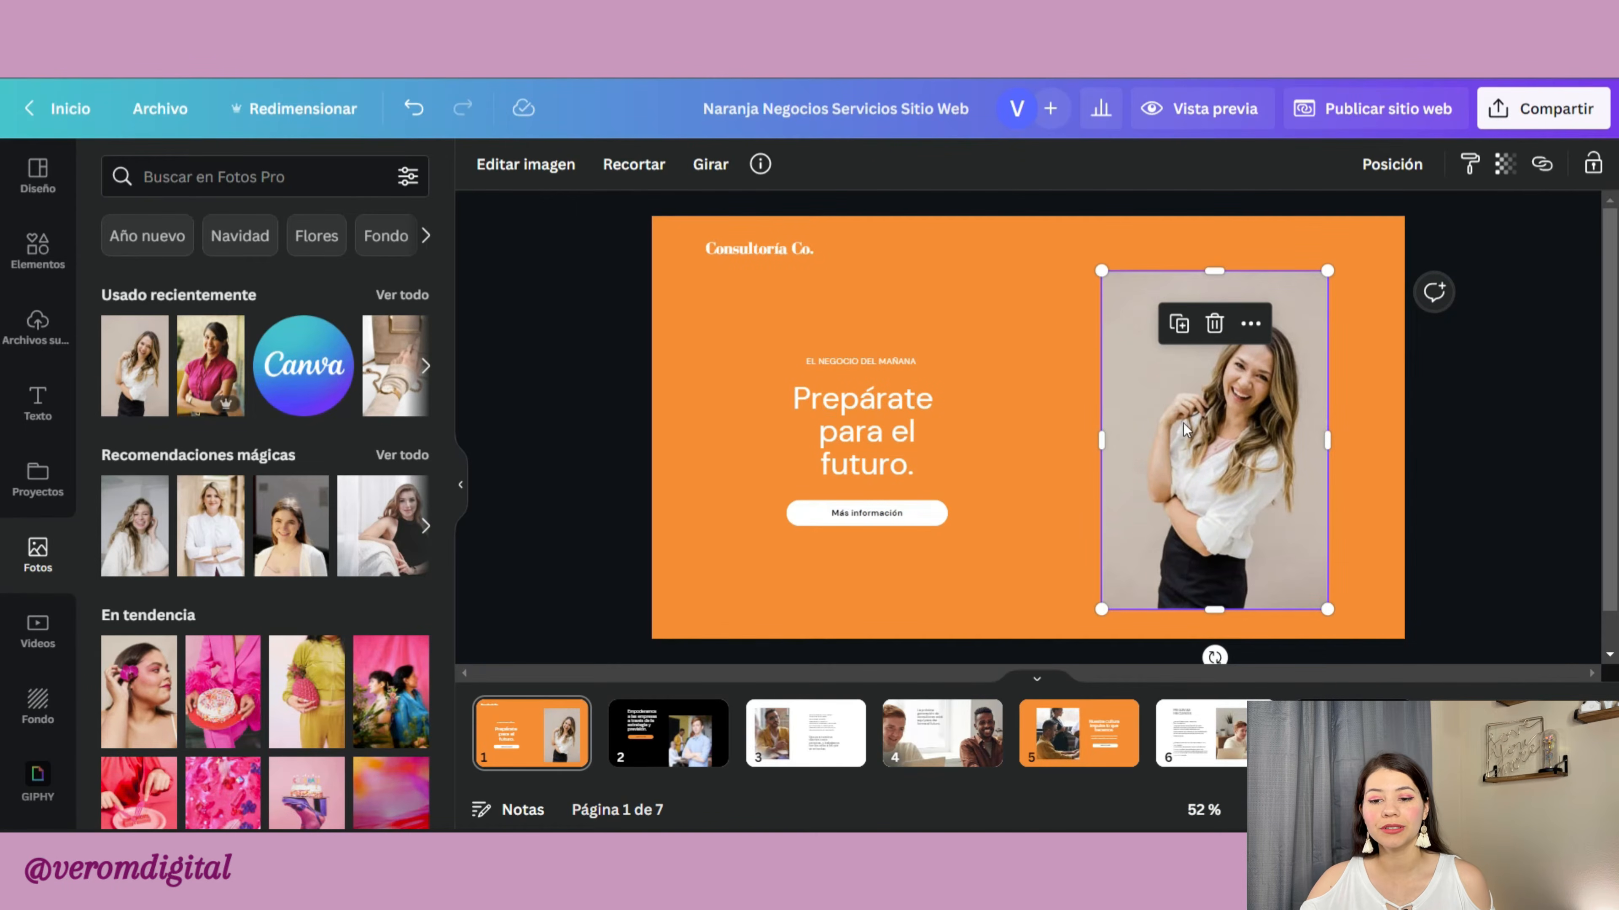
Step: Remove the background from the woman's photo with the Quitafondos effect and apply it
{"action": "left_click", "coordinate": [509, 167]}
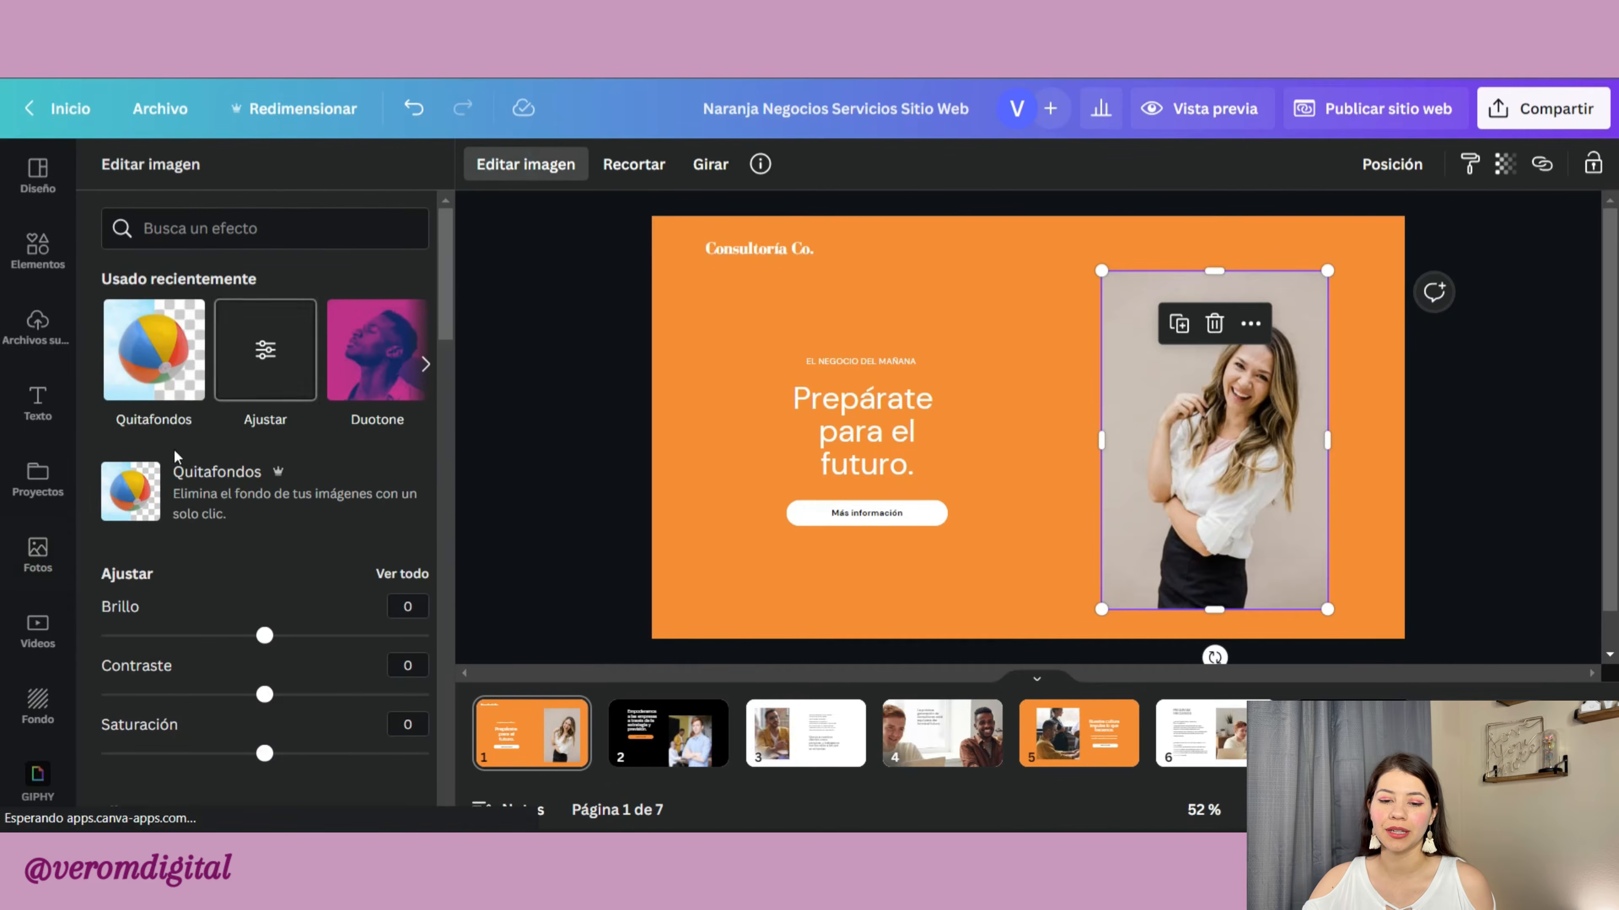
{"action": "left_click", "coordinate": [171, 348]}
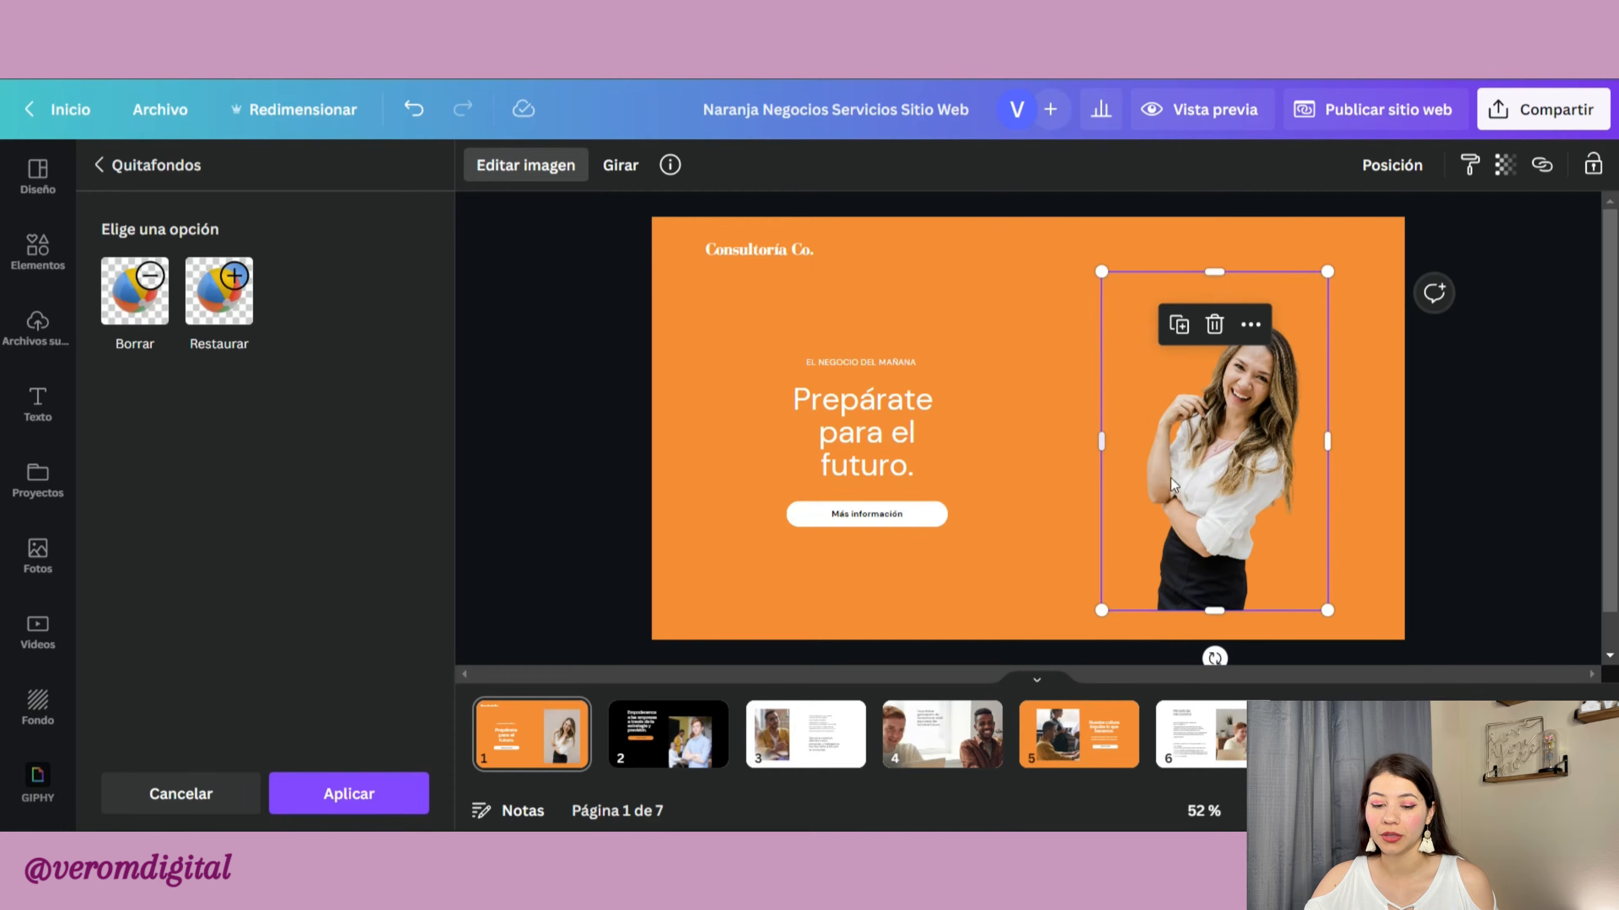
{"action": "left_click", "coordinate": [383, 794]}
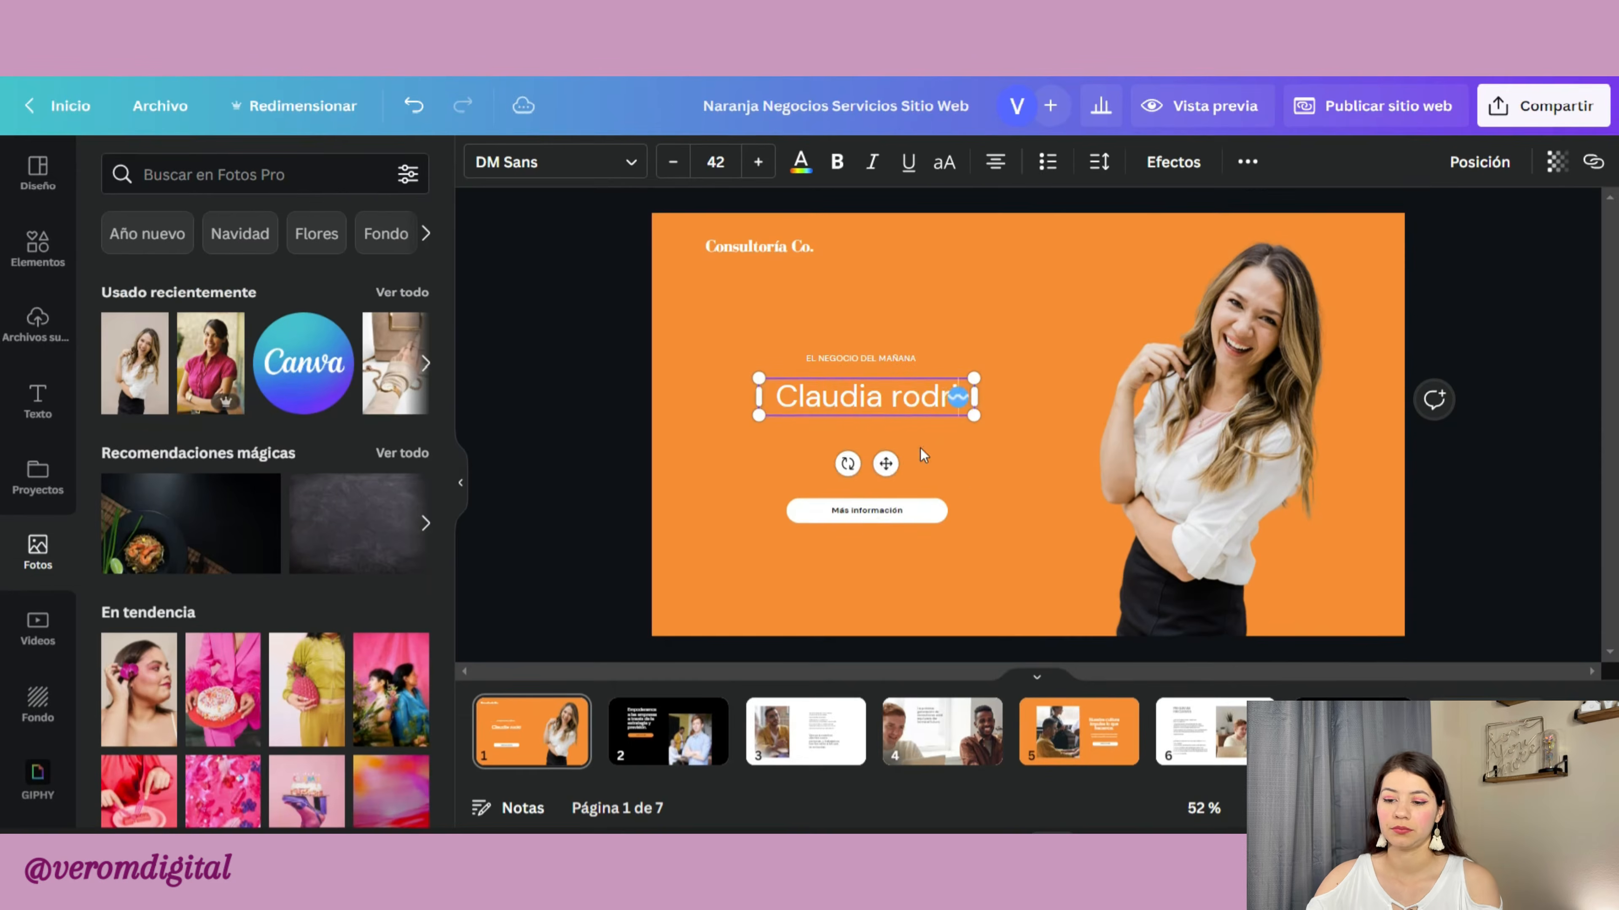
Step: Complete the photographer's full name as the page heading and widen its text box so it fits on one line
{"action": "type", "text": "iguez"}
{"action": "left_click_drag", "start_coordinate": [974, 396], "coordinate": [1028, 395]}
{"action": "left_click", "coordinate": [941, 431]}
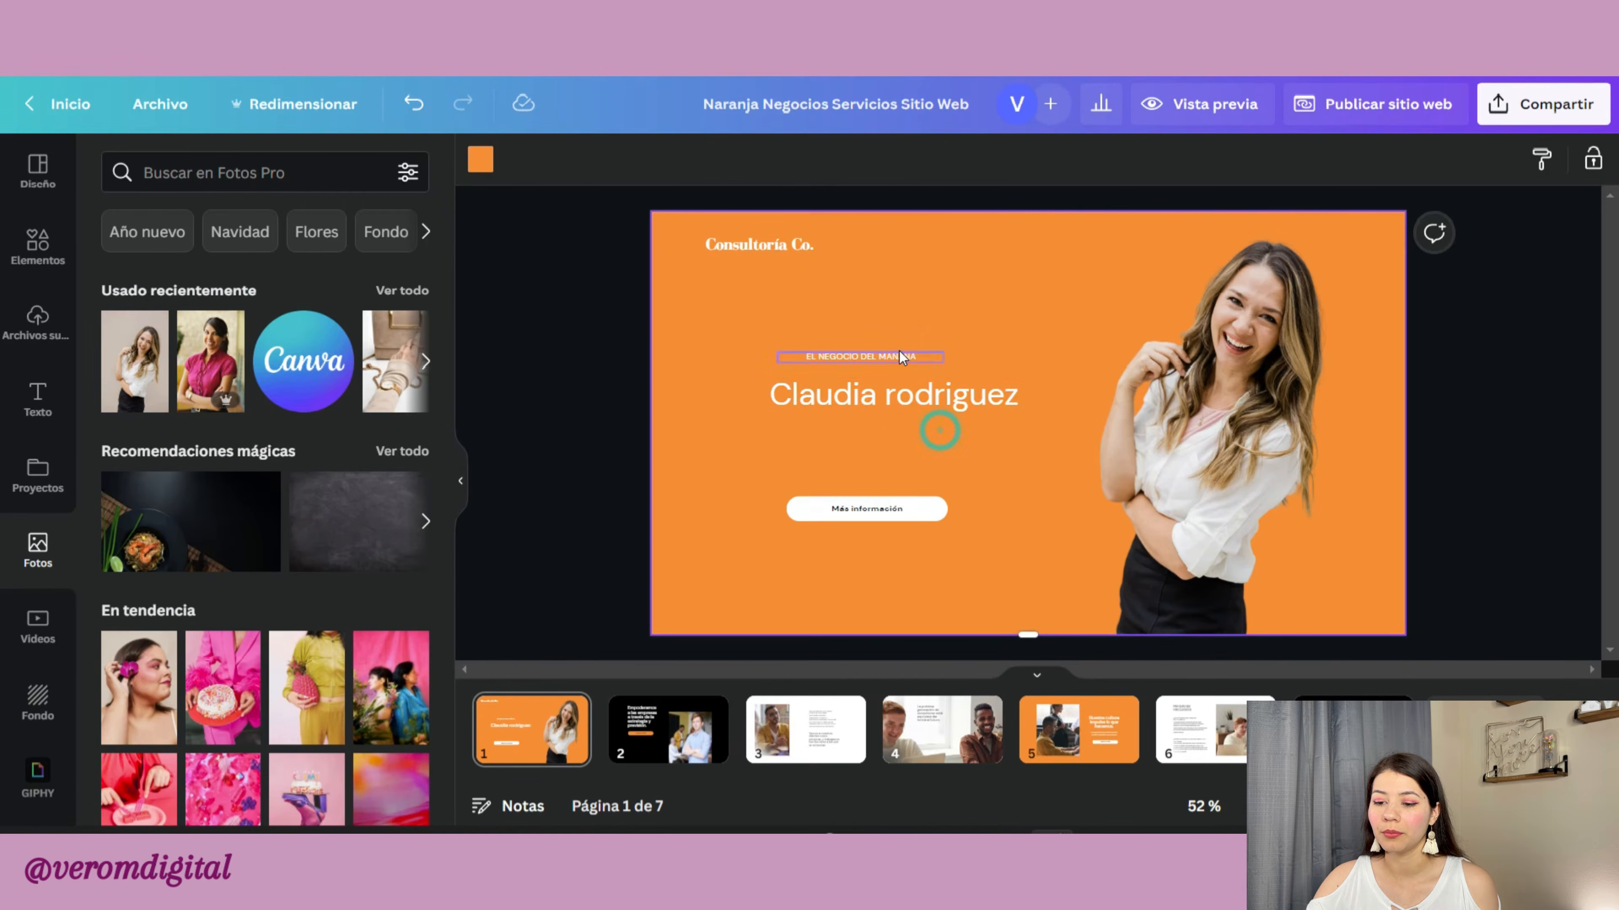
Step: Move the small tagline below the name and change its text to "Fotografia Profesional"
{"action": "left_click_drag", "start_coordinate": [912, 359], "coordinate": [948, 429]}
{"action": "double_click", "coordinate": [951, 429]}
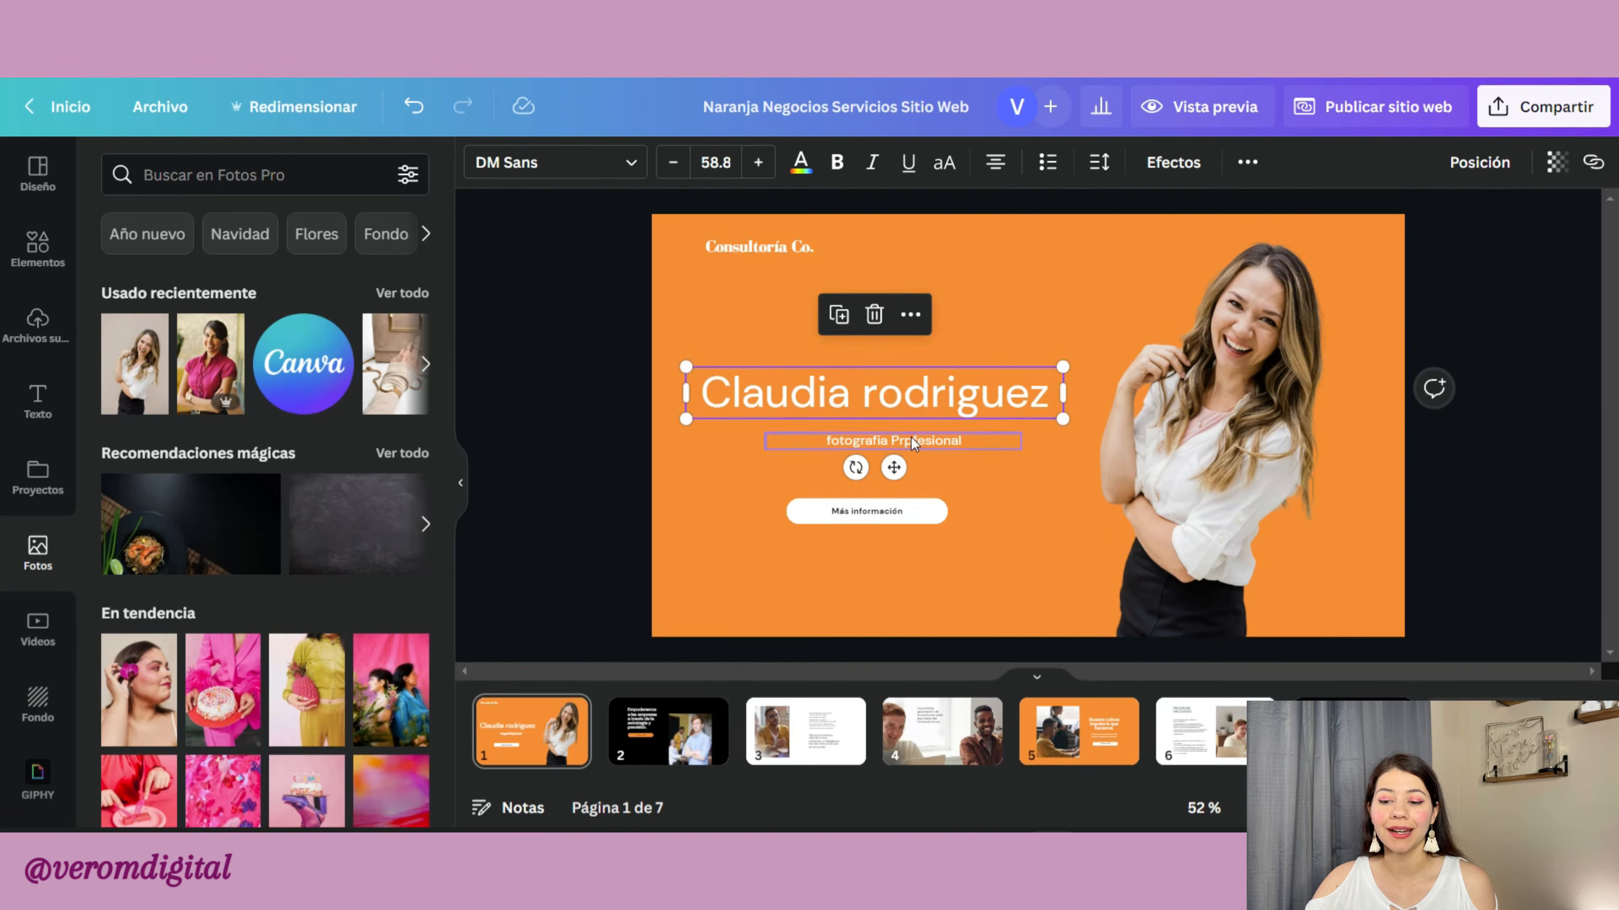
{"action": "left_click_drag", "start_coordinate": [835, 439], "coordinate": [881, 434]}
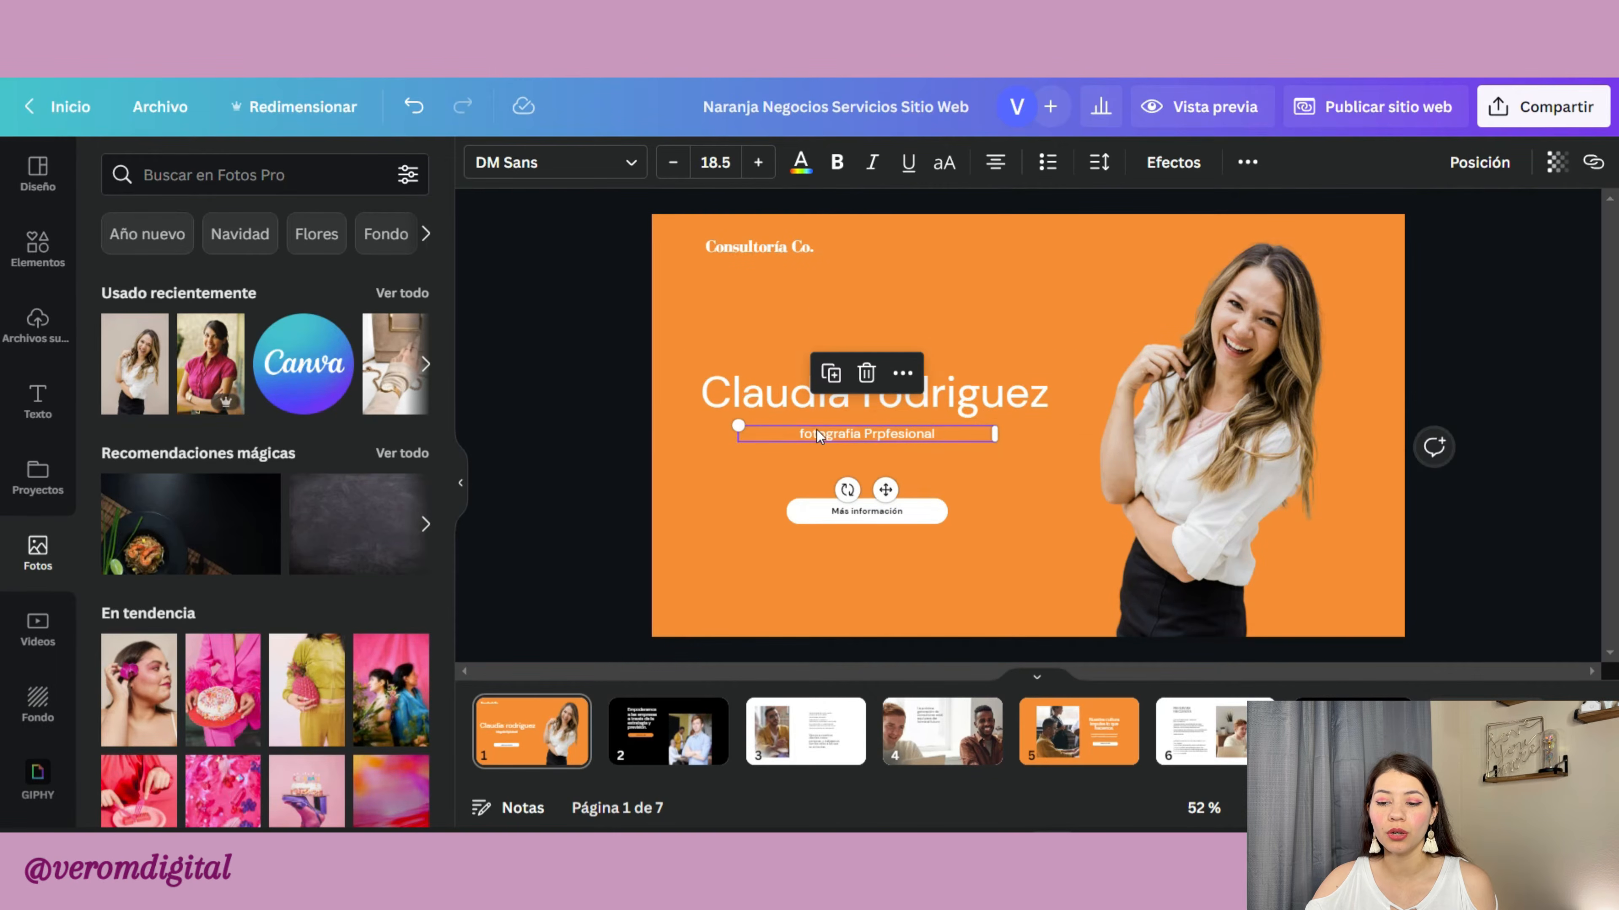
{"action": "left_click", "coordinate": [811, 433]}
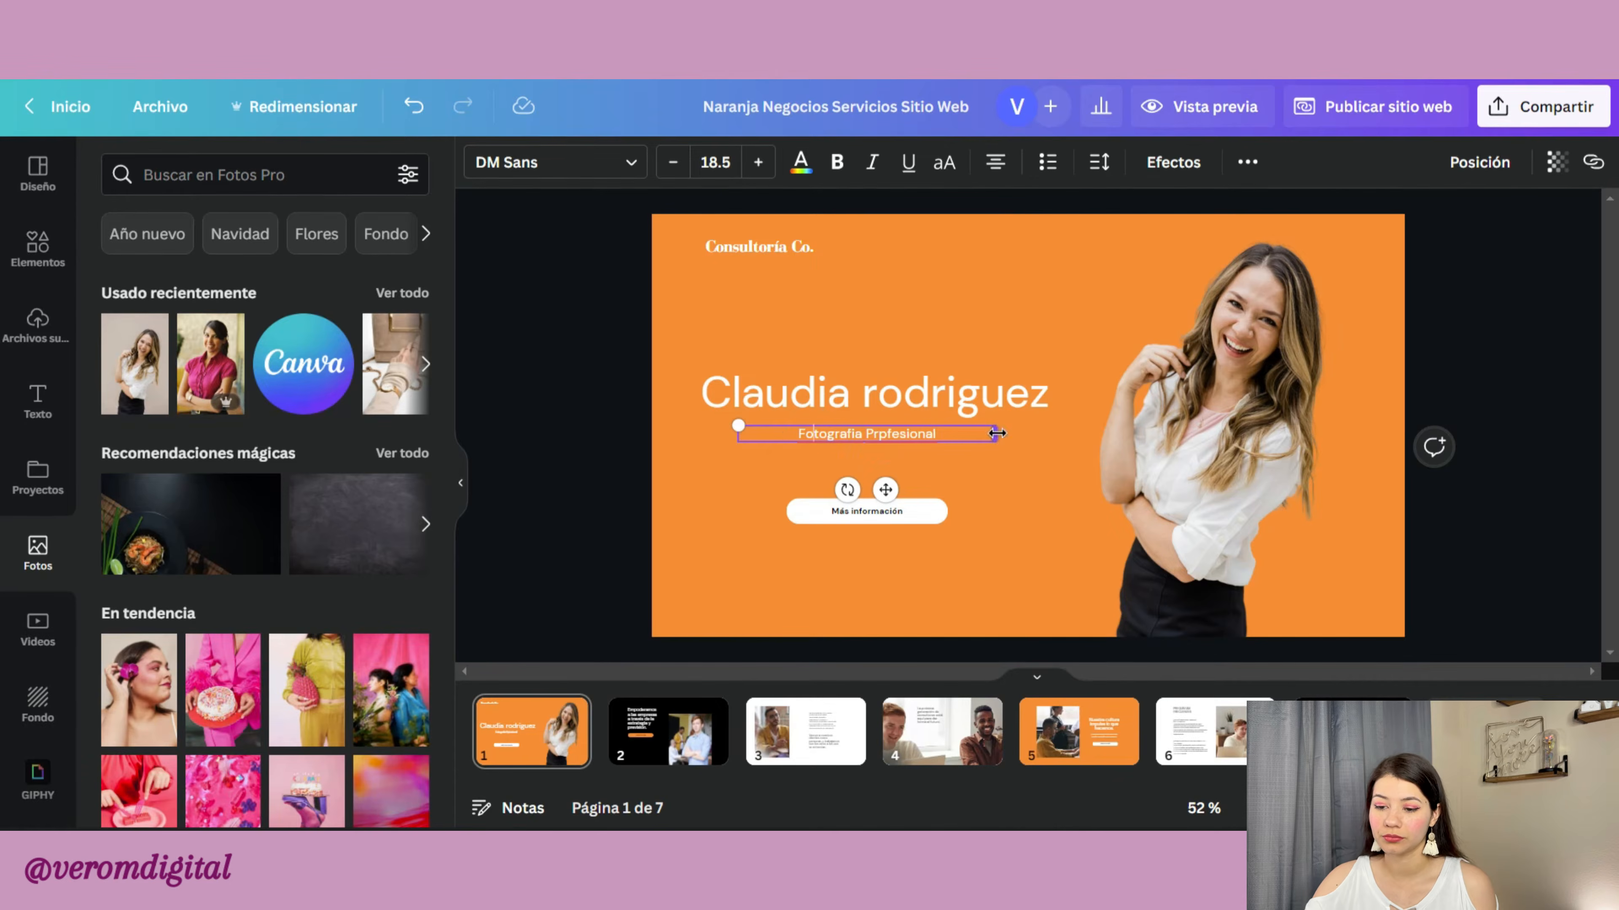
Step: Delete the "Consultoría Co." text and the "Más información" button with its label, and shift the name heading slightly down
{"action": "left_click", "coordinate": [753, 254]}
{"action": "key", "text": "Delete"}
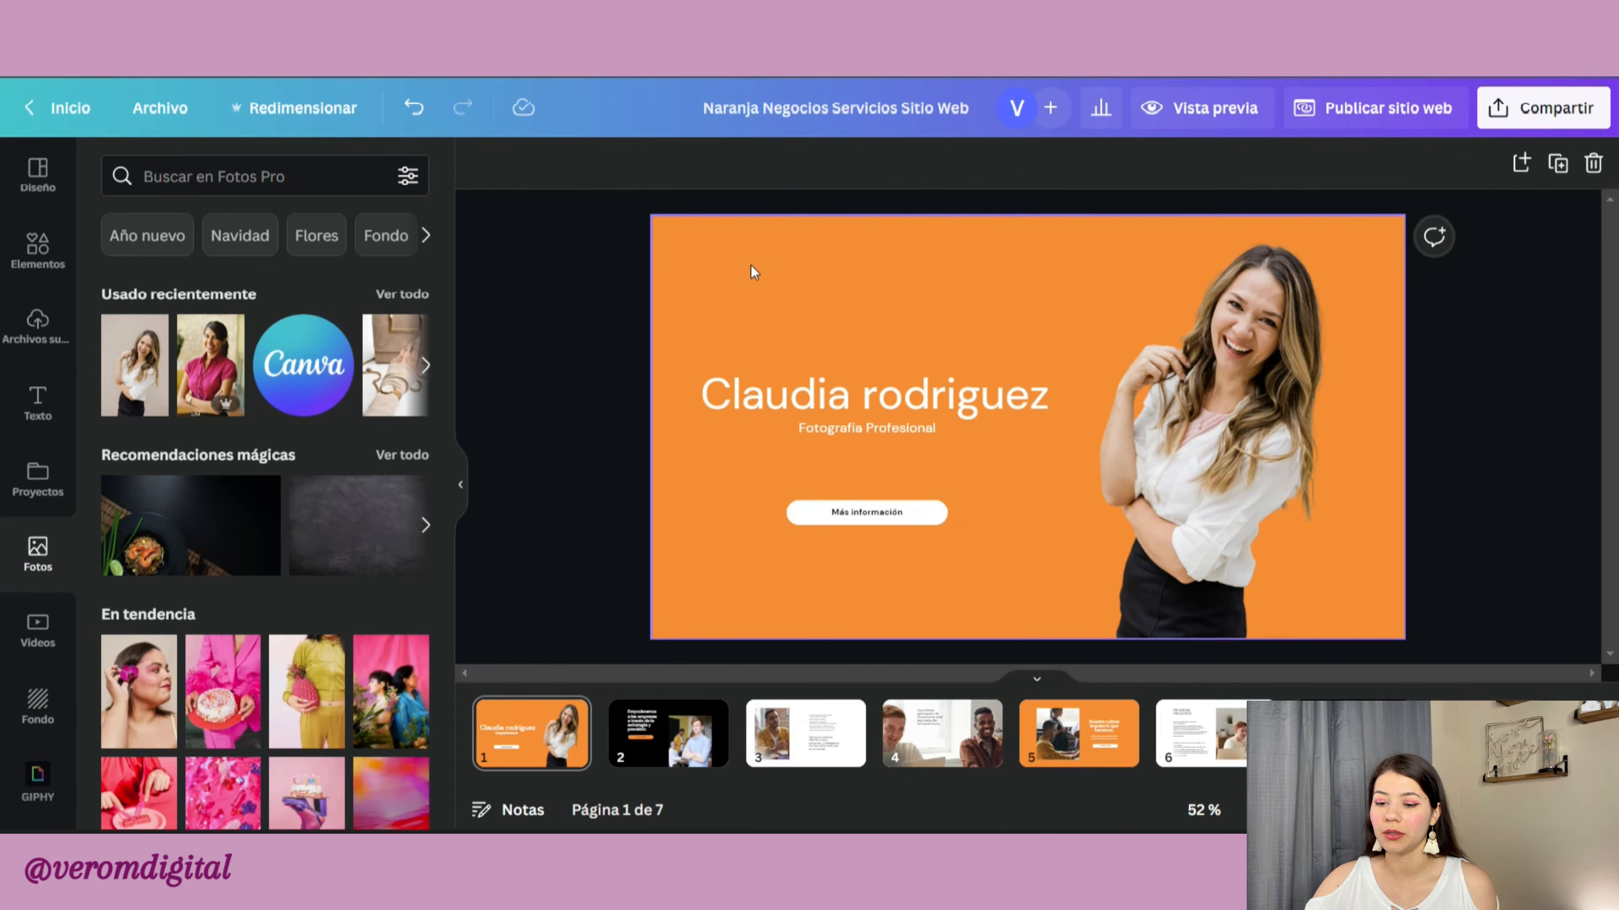
{"action": "left_click", "coordinate": [857, 504]}
{"action": "key", "text": "Delete"}
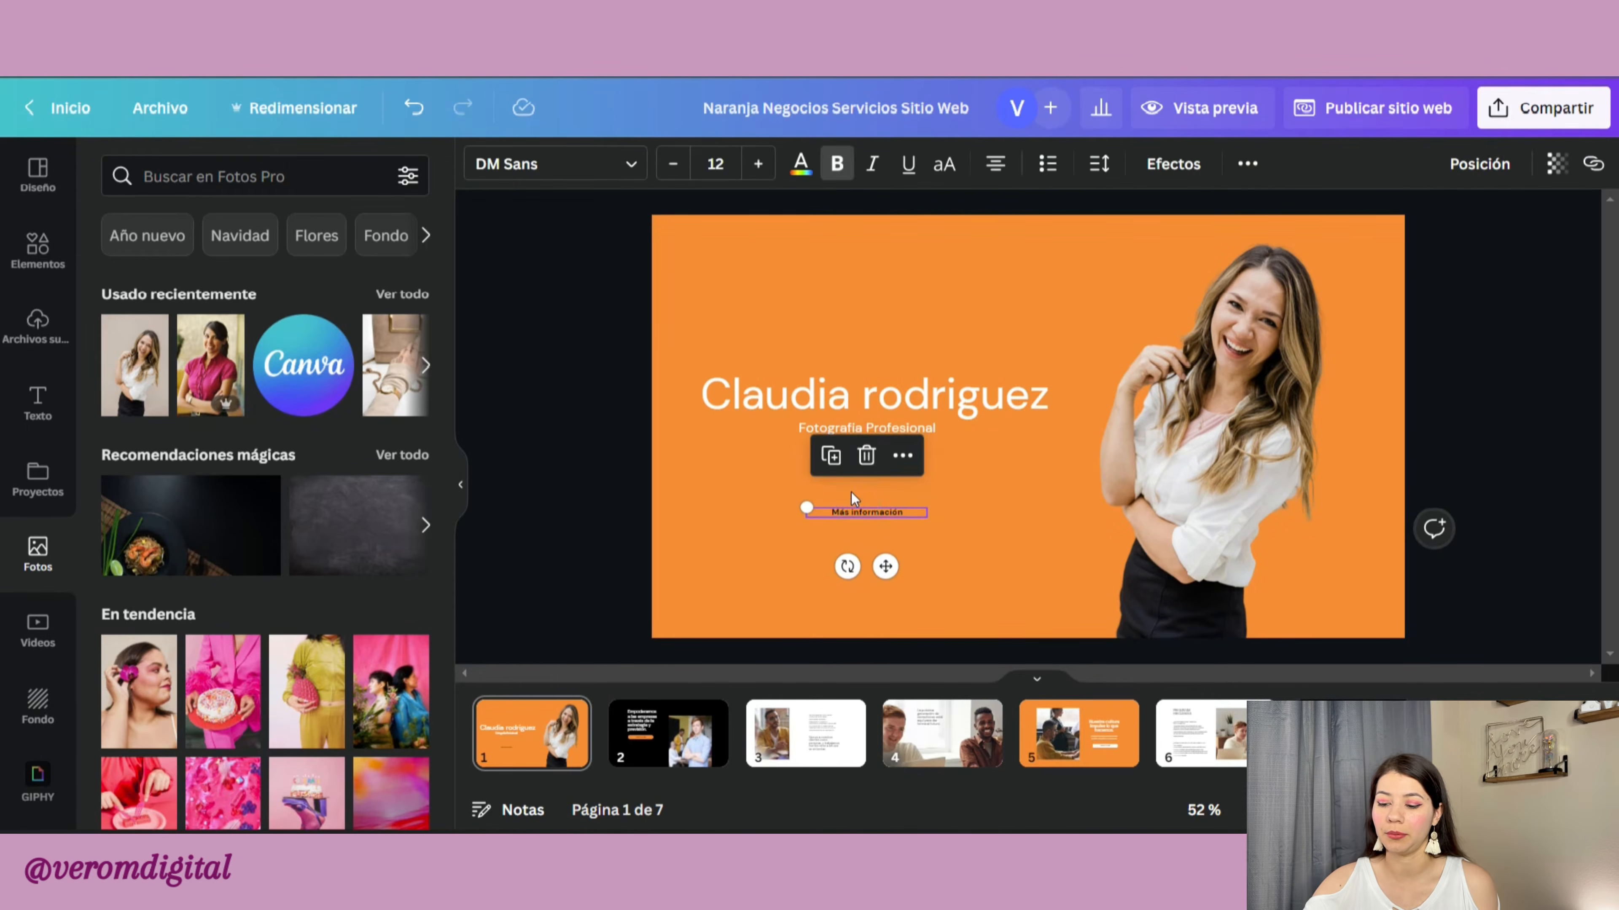
{"action": "key", "text": "Delete"}
{"action": "left_click_drag", "start_coordinate": [954, 393], "coordinate": [954, 401]}
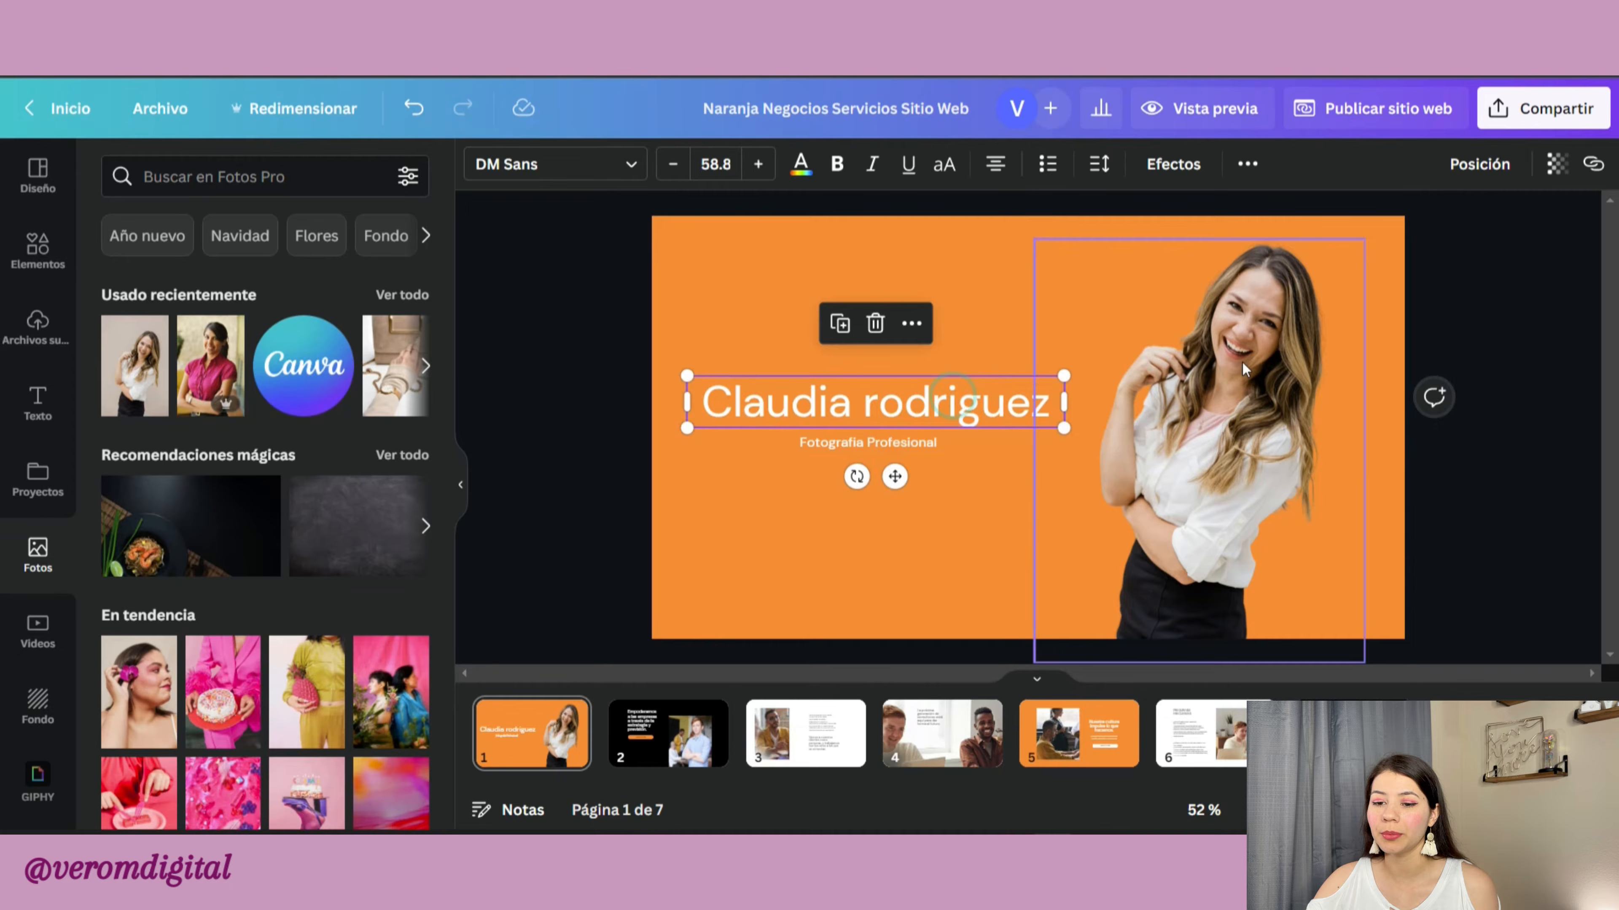
Step: Duplicate the cut-out photo and offset the copy slightly to the left so that both overlap
{"action": "left_click", "coordinate": [1243, 362]}
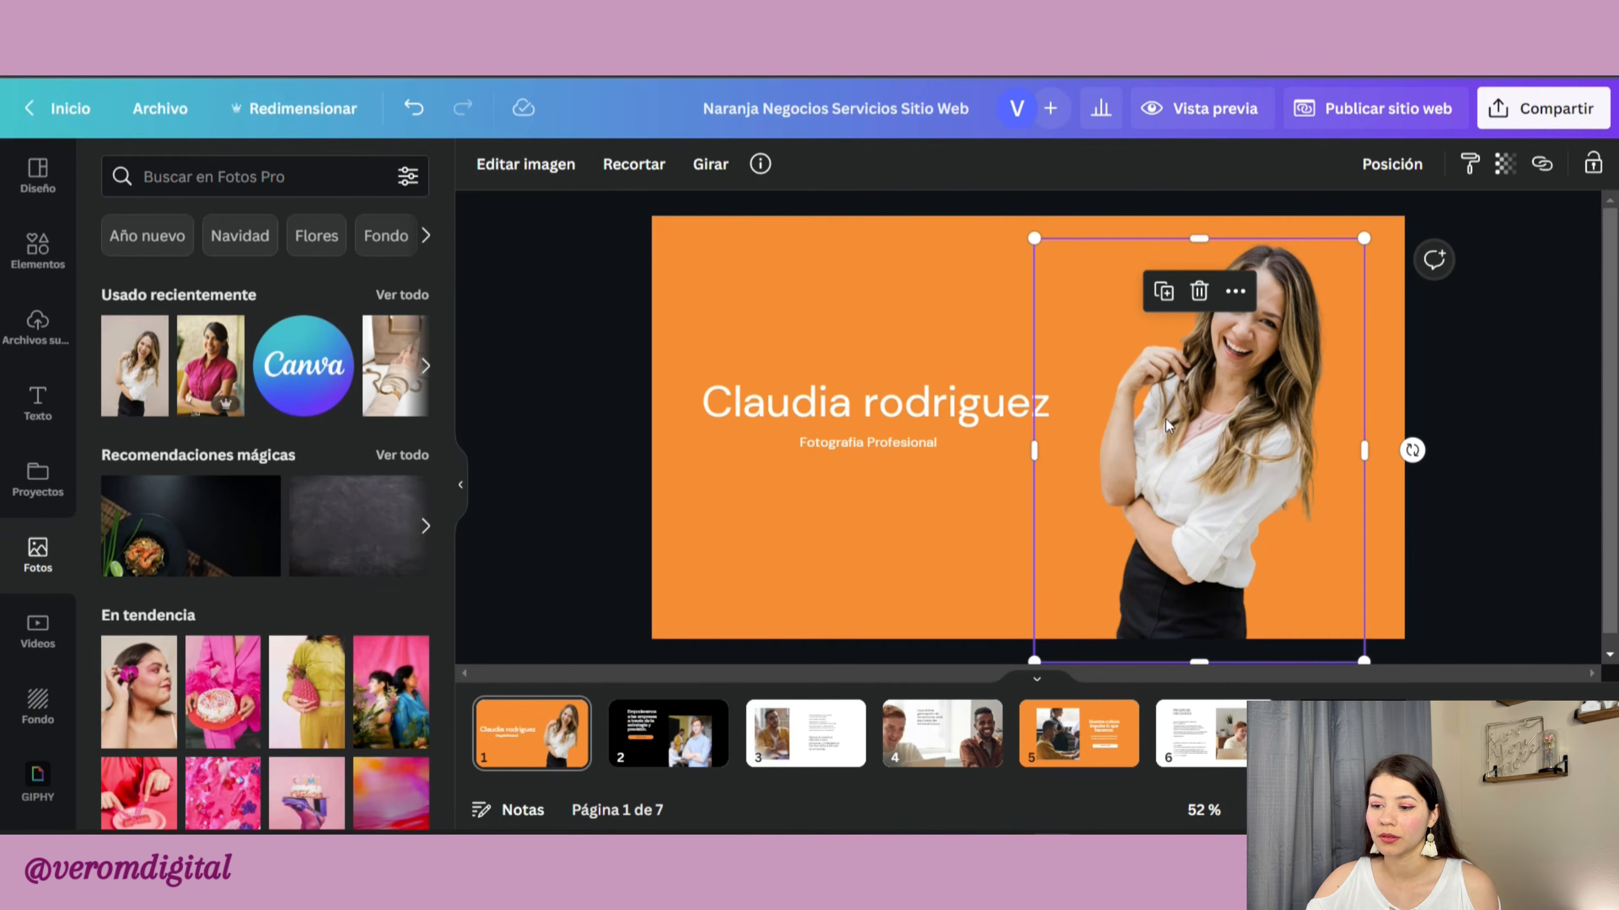
{"action": "left_click_drag", "start_coordinate": [1224, 370], "coordinate": [1176, 357]}
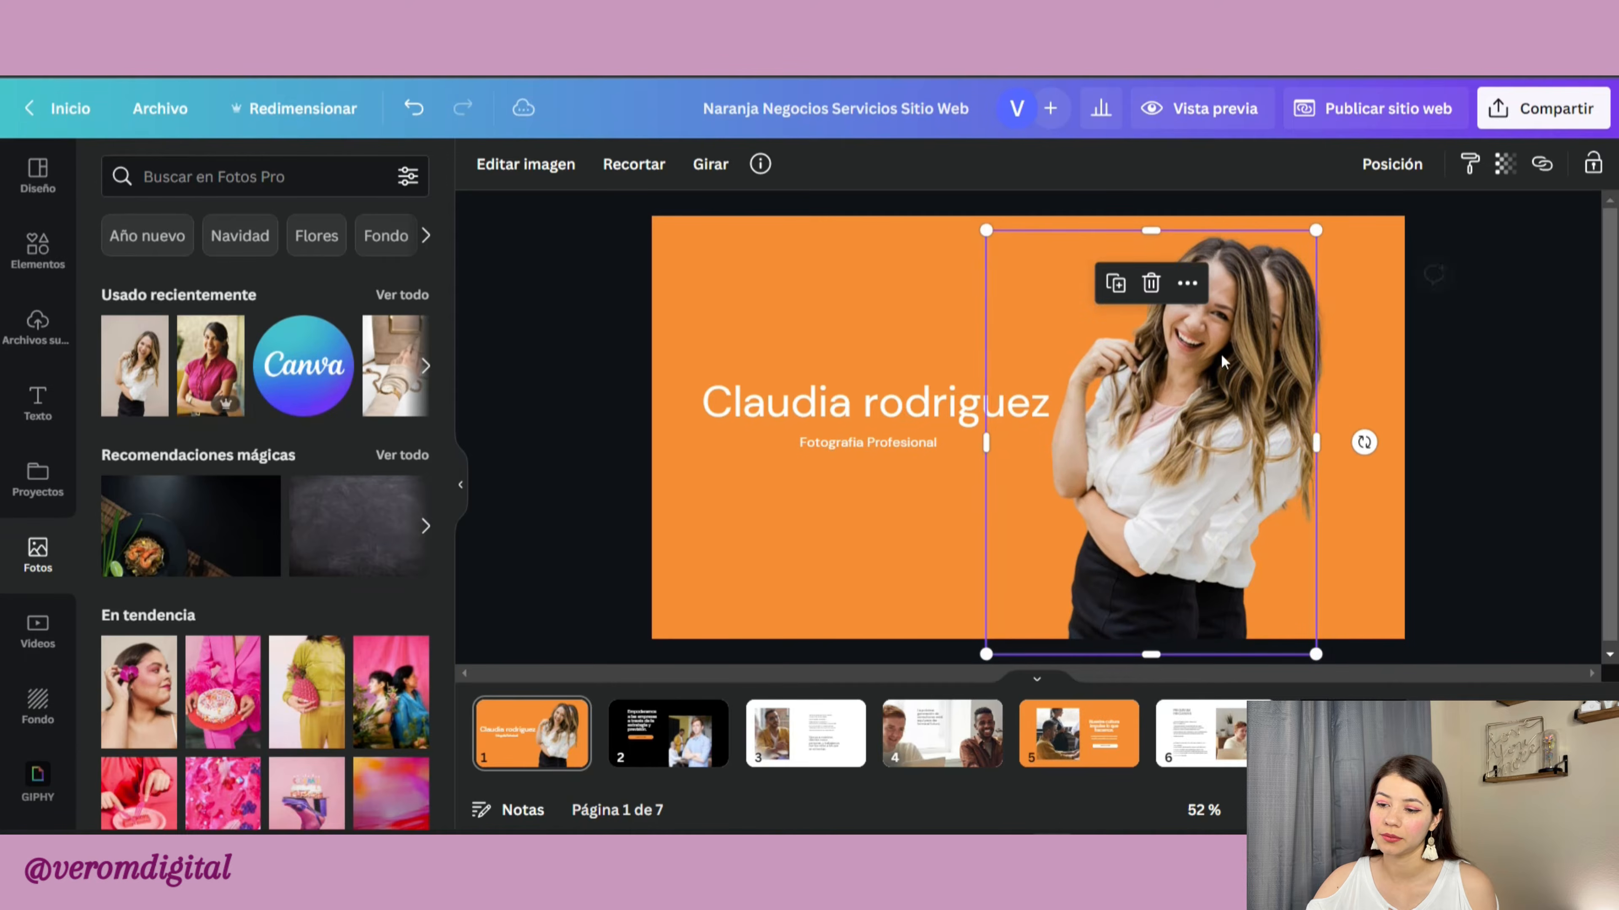
Step: Apply the Mono Duotone effect to the original photo and keep it layered behind the full-colour copy
{"action": "left_click", "coordinate": [1331, 285]}
{"action": "left_click", "coordinate": [535, 165]}
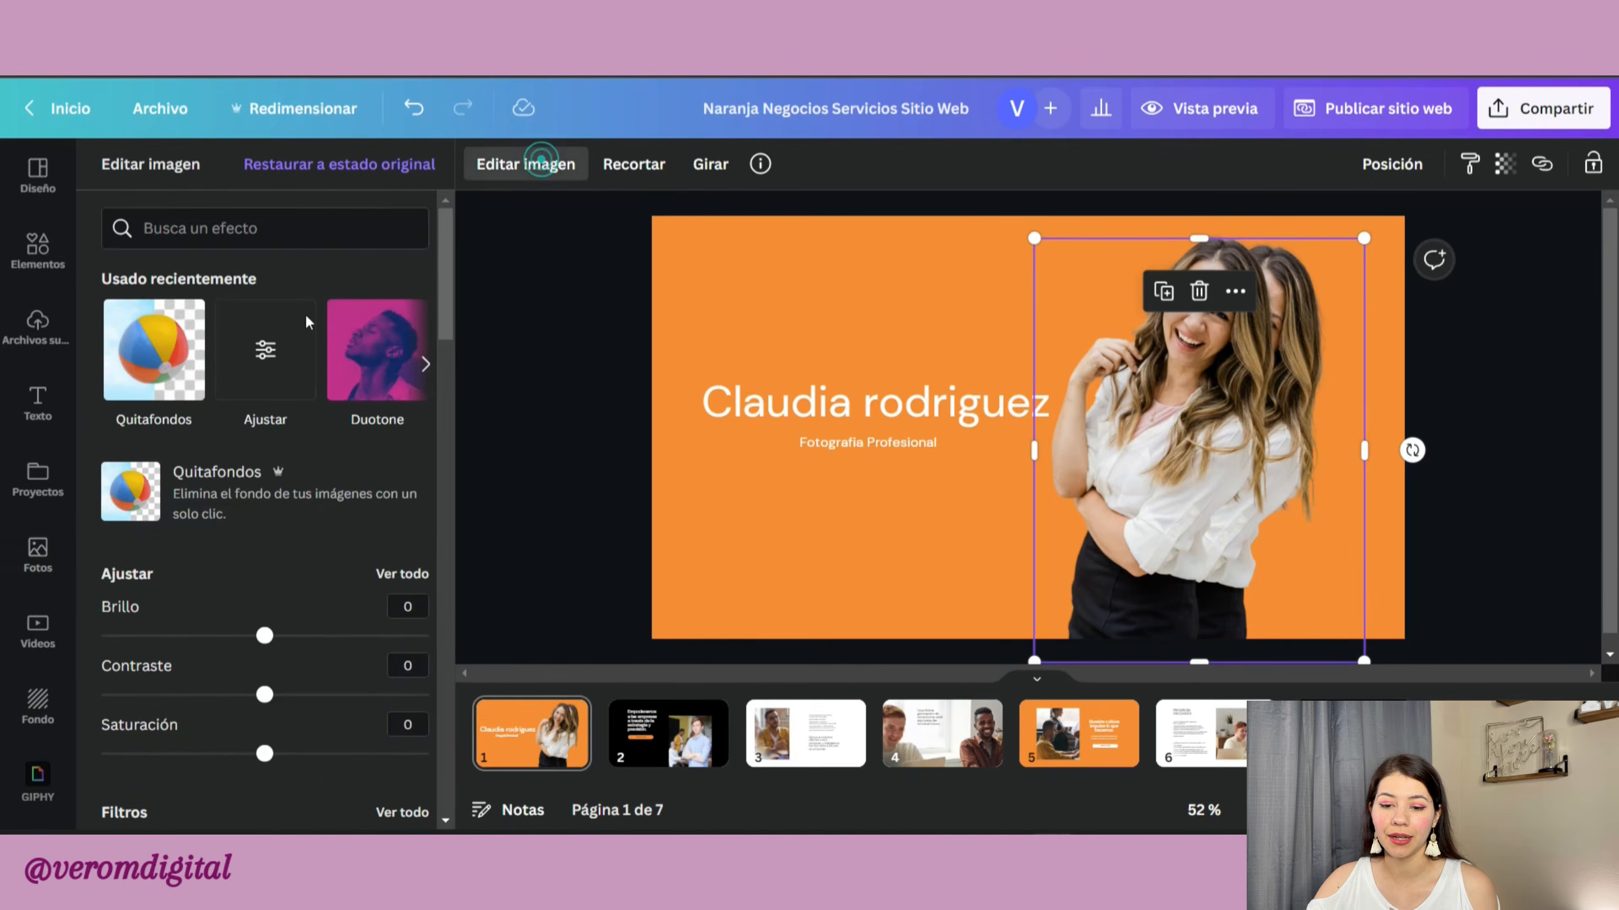
{"action": "left_click", "coordinate": [364, 378]}
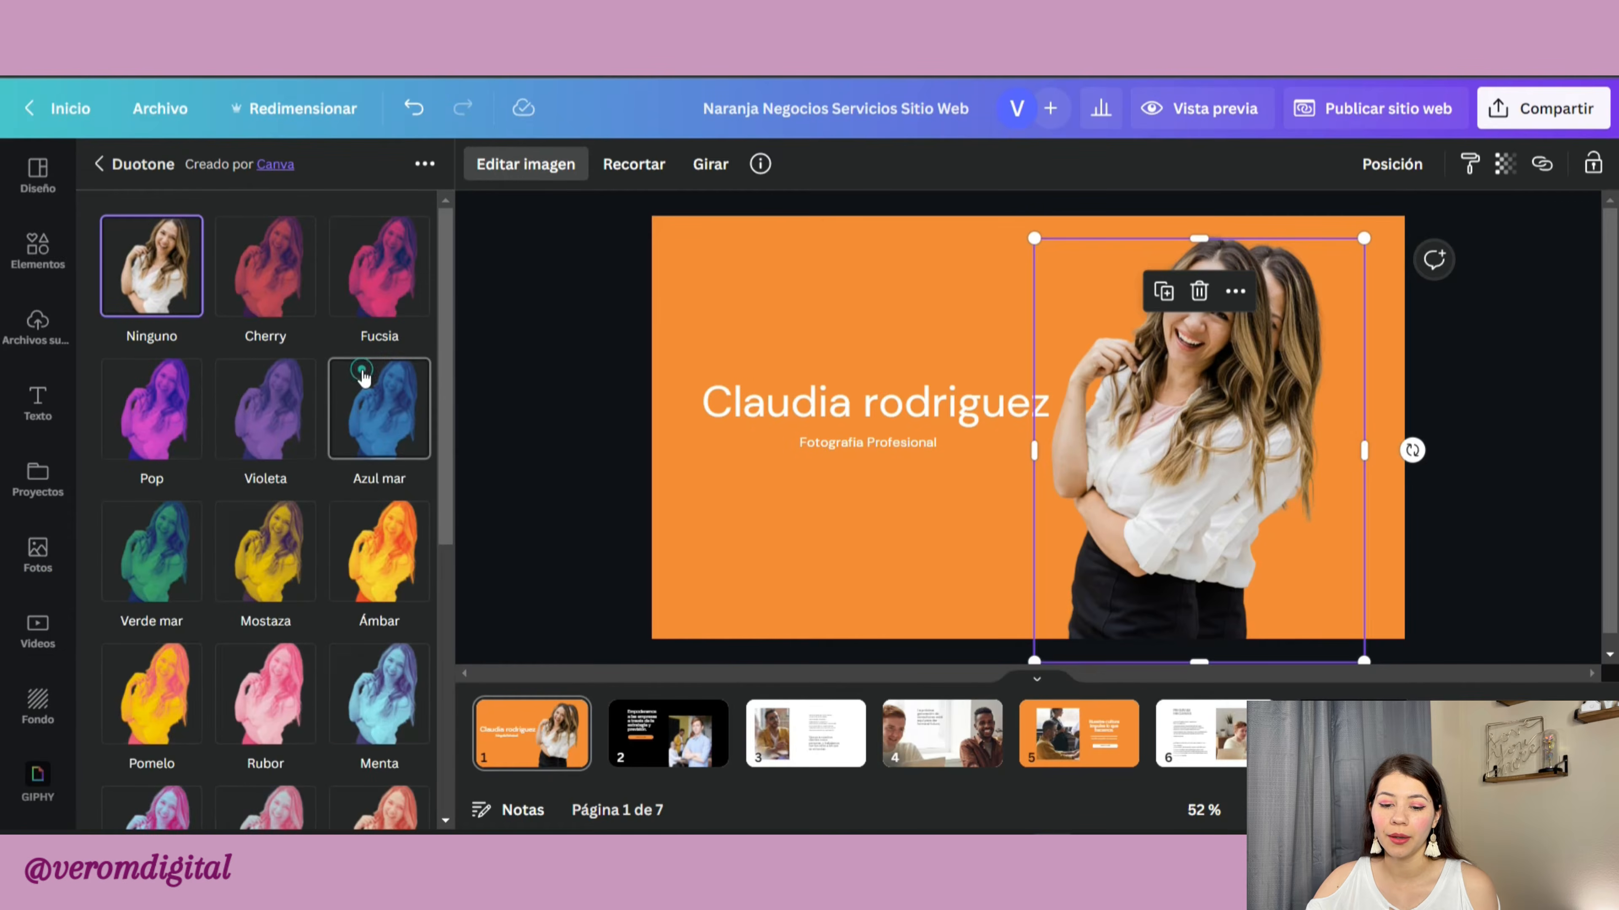
{"action": "scroll", "coordinate": [357, 446], "scroll_direction": "down", "scroll_amount": 8}
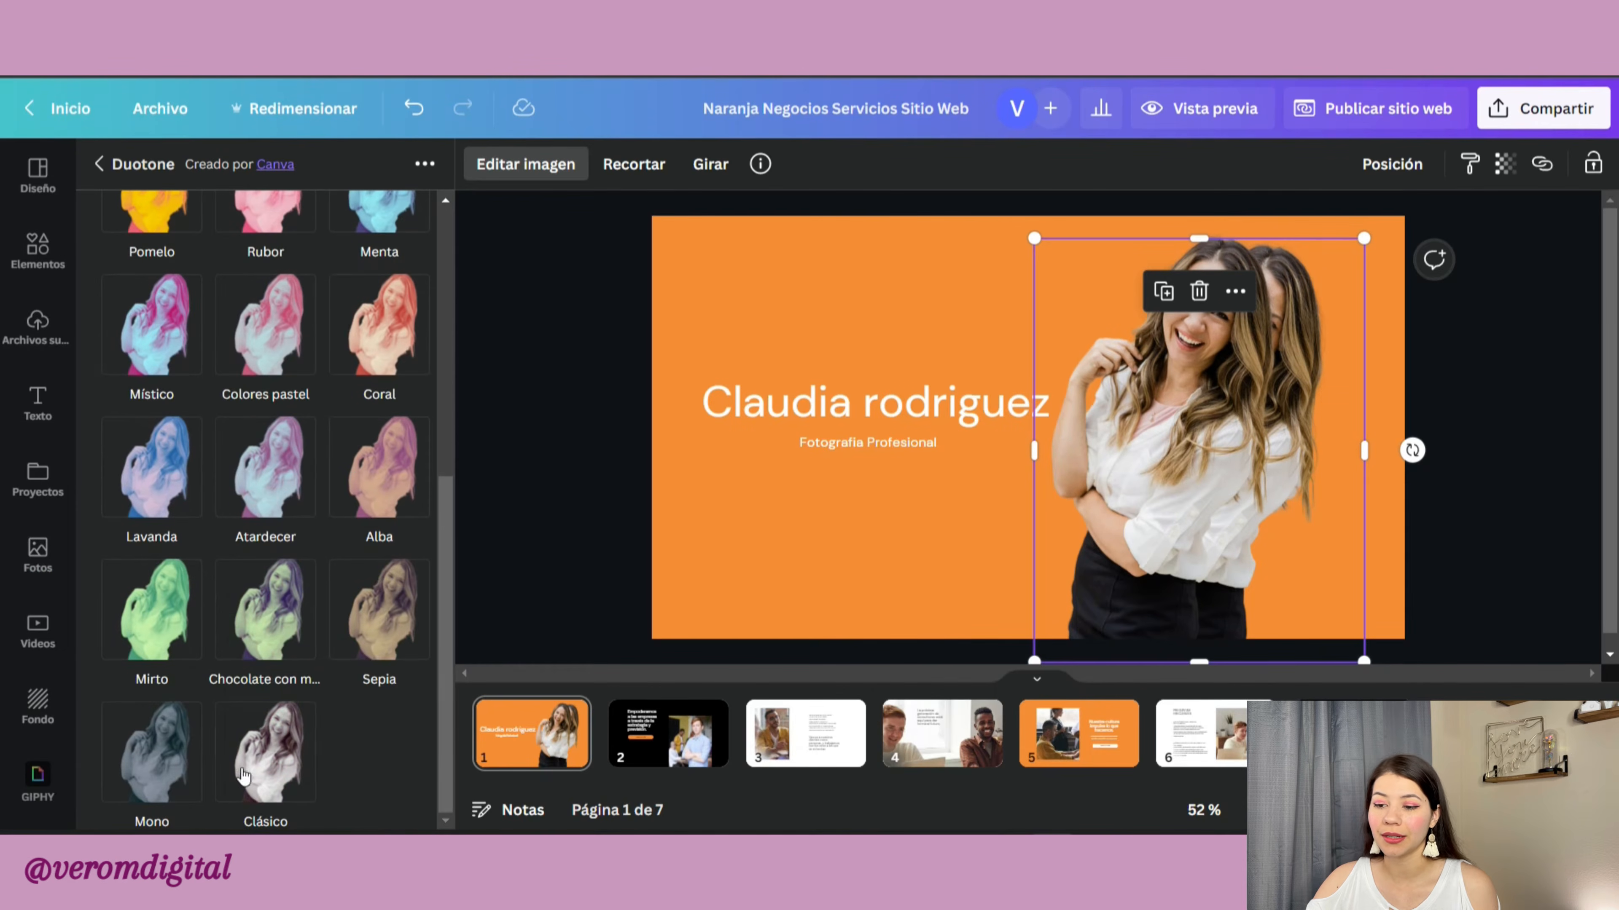
{"action": "left_click", "coordinate": [156, 784]}
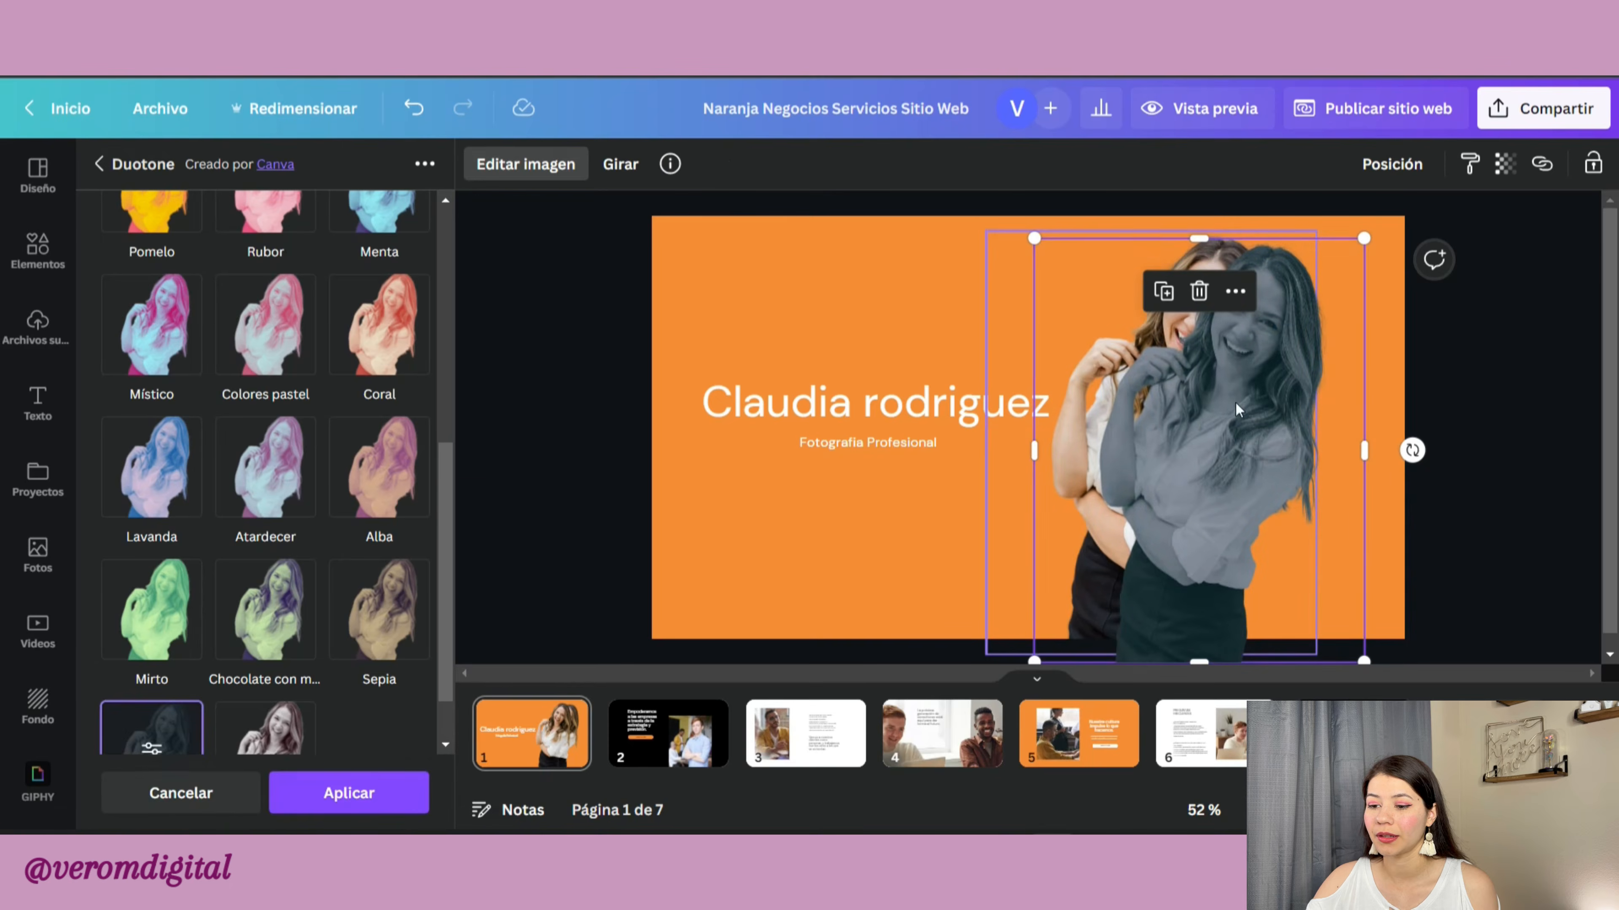
{"action": "left_click", "coordinate": [1393, 166]}
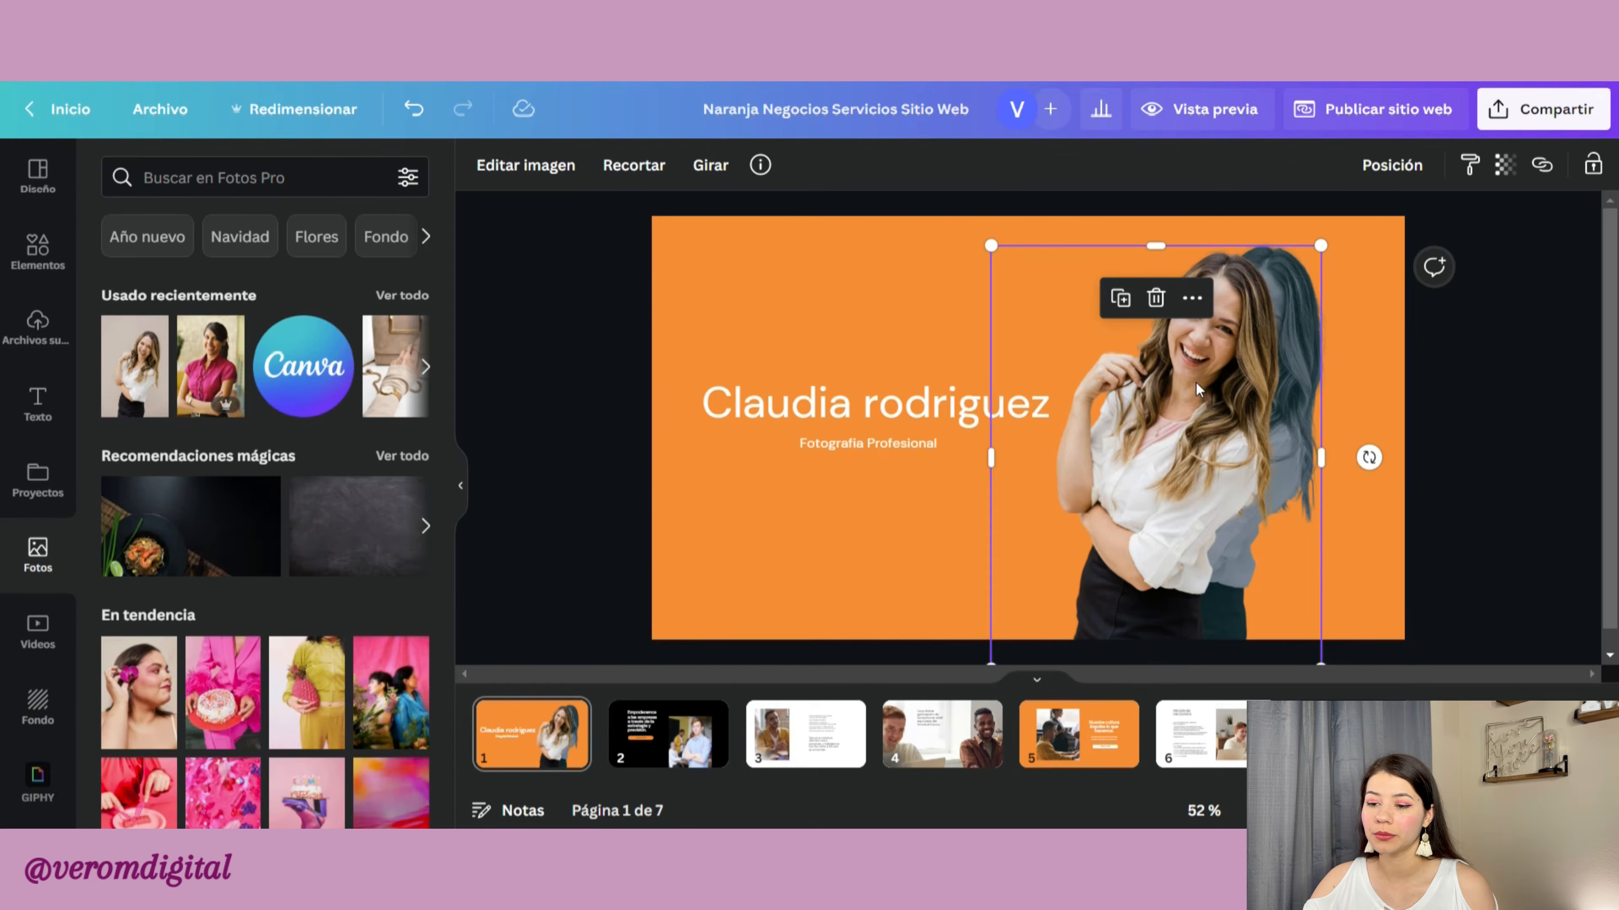
Step: Duplicate the full-colour photo again and give the new copy a pink and light-blue Duotone effect
{"action": "left_click", "coordinate": [1122, 298]}
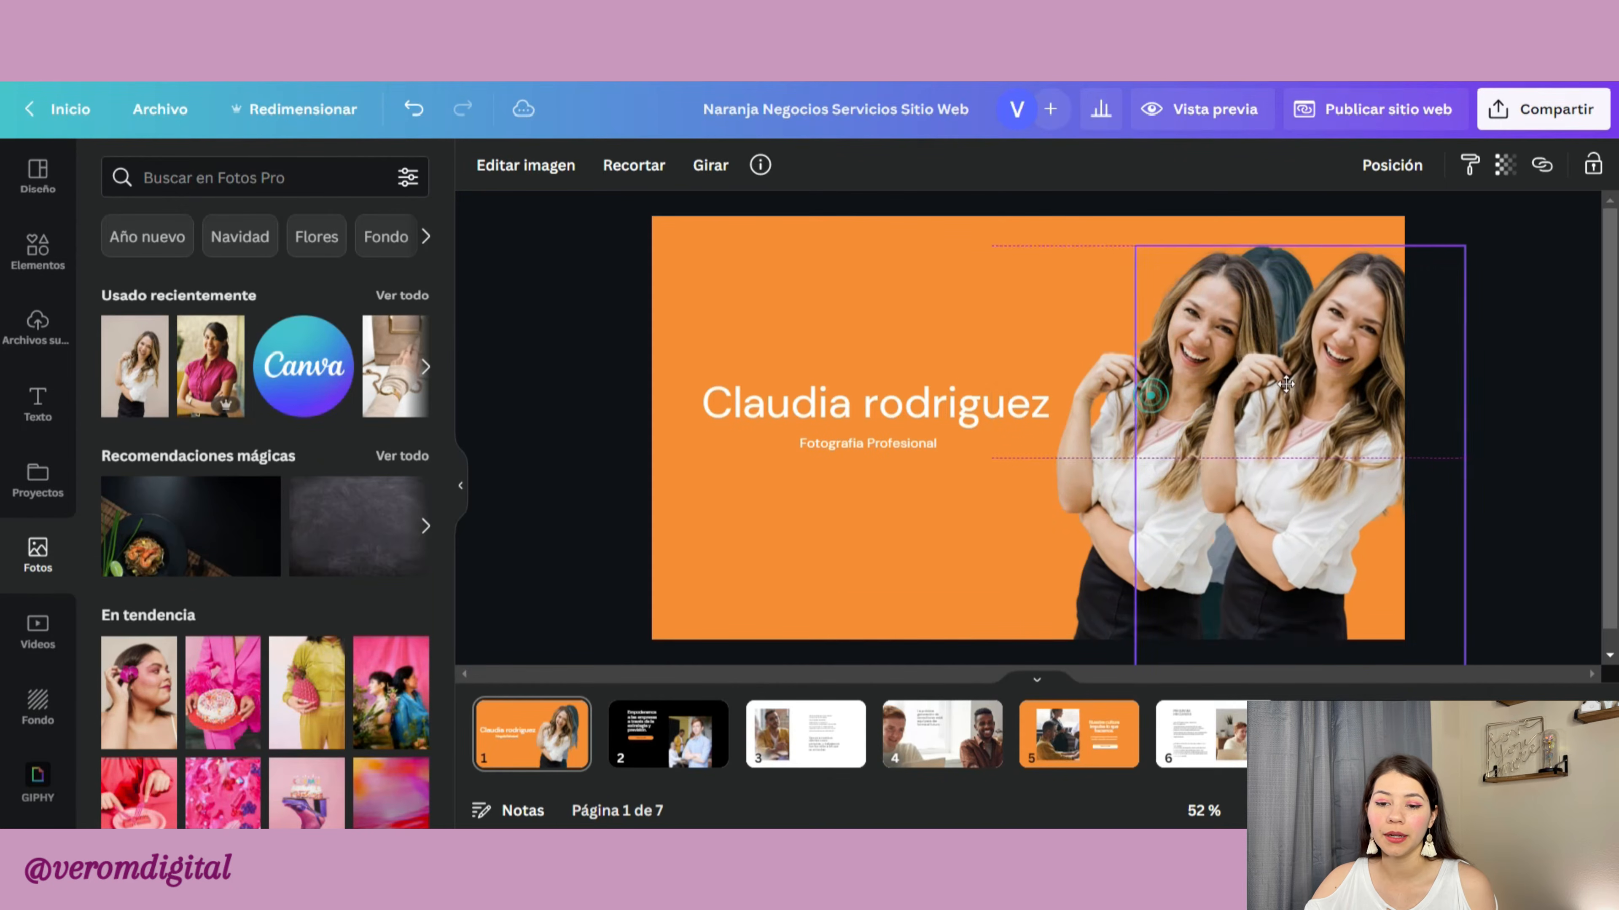
{"action": "left_click", "coordinate": [538, 176]}
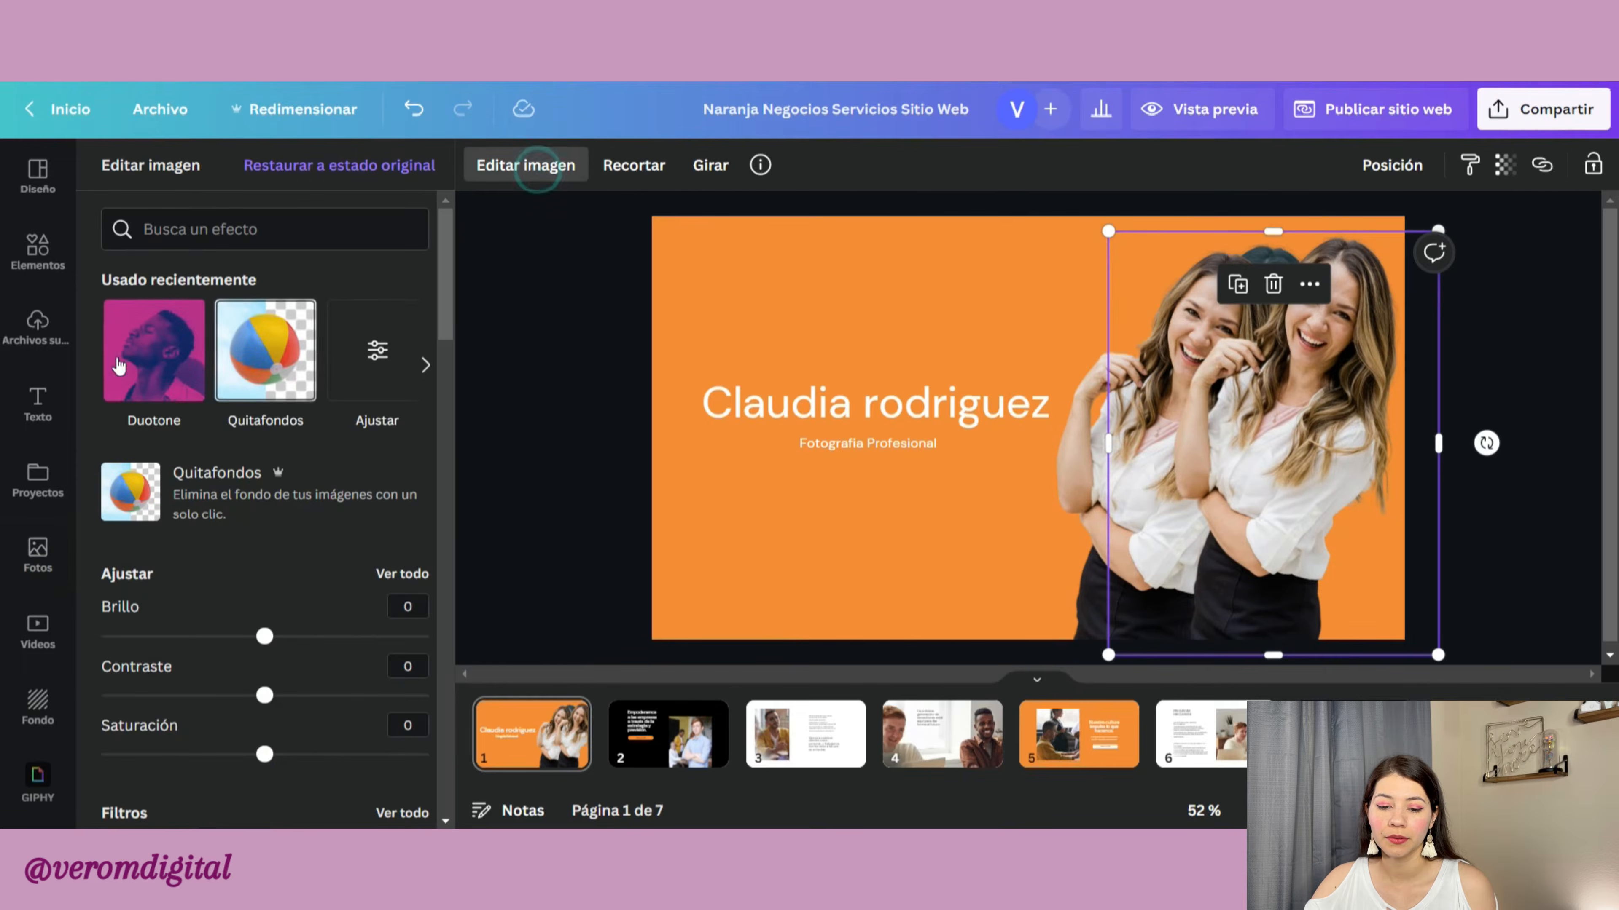
{"action": "scroll", "coordinate": [204, 491], "scroll_direction": "down", "scroll_amount": 5}
{"action": "scroll", "coordinate": [204, 487], "scroll_direction": "down", "scroll_amount": 6}
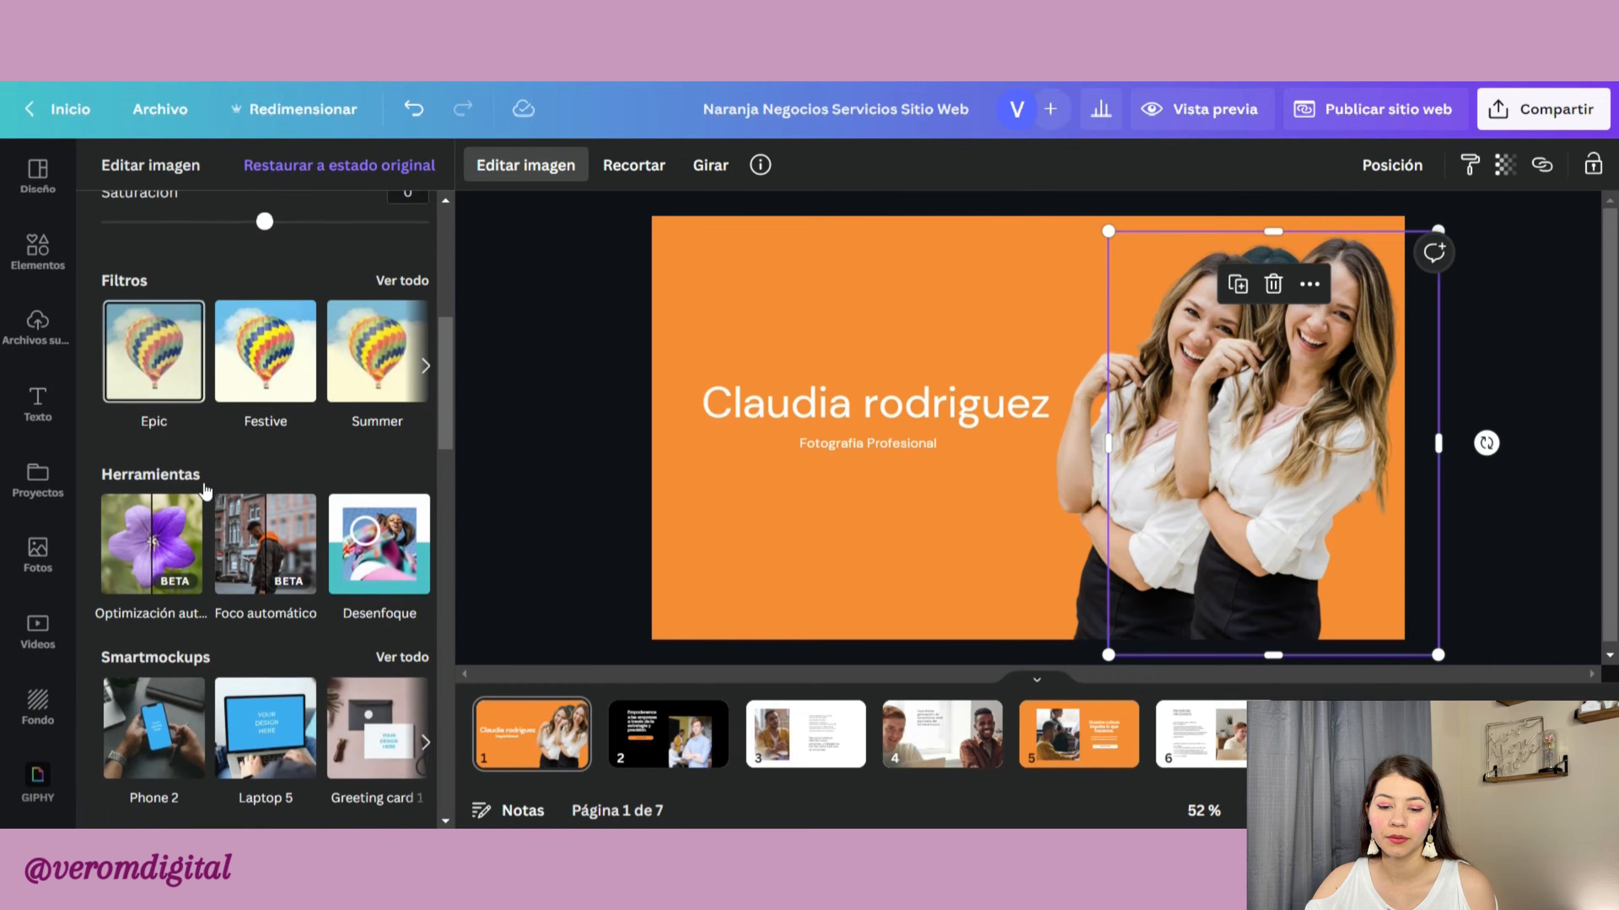
{"action": "scroll", "coordinate": [207, 471], "scroll_direction": "up", "scroll_amount": 8}
{"action": "scroll", "coordinate": [210, 458], "scroll_direction": "up", "scroll_amount": 5}
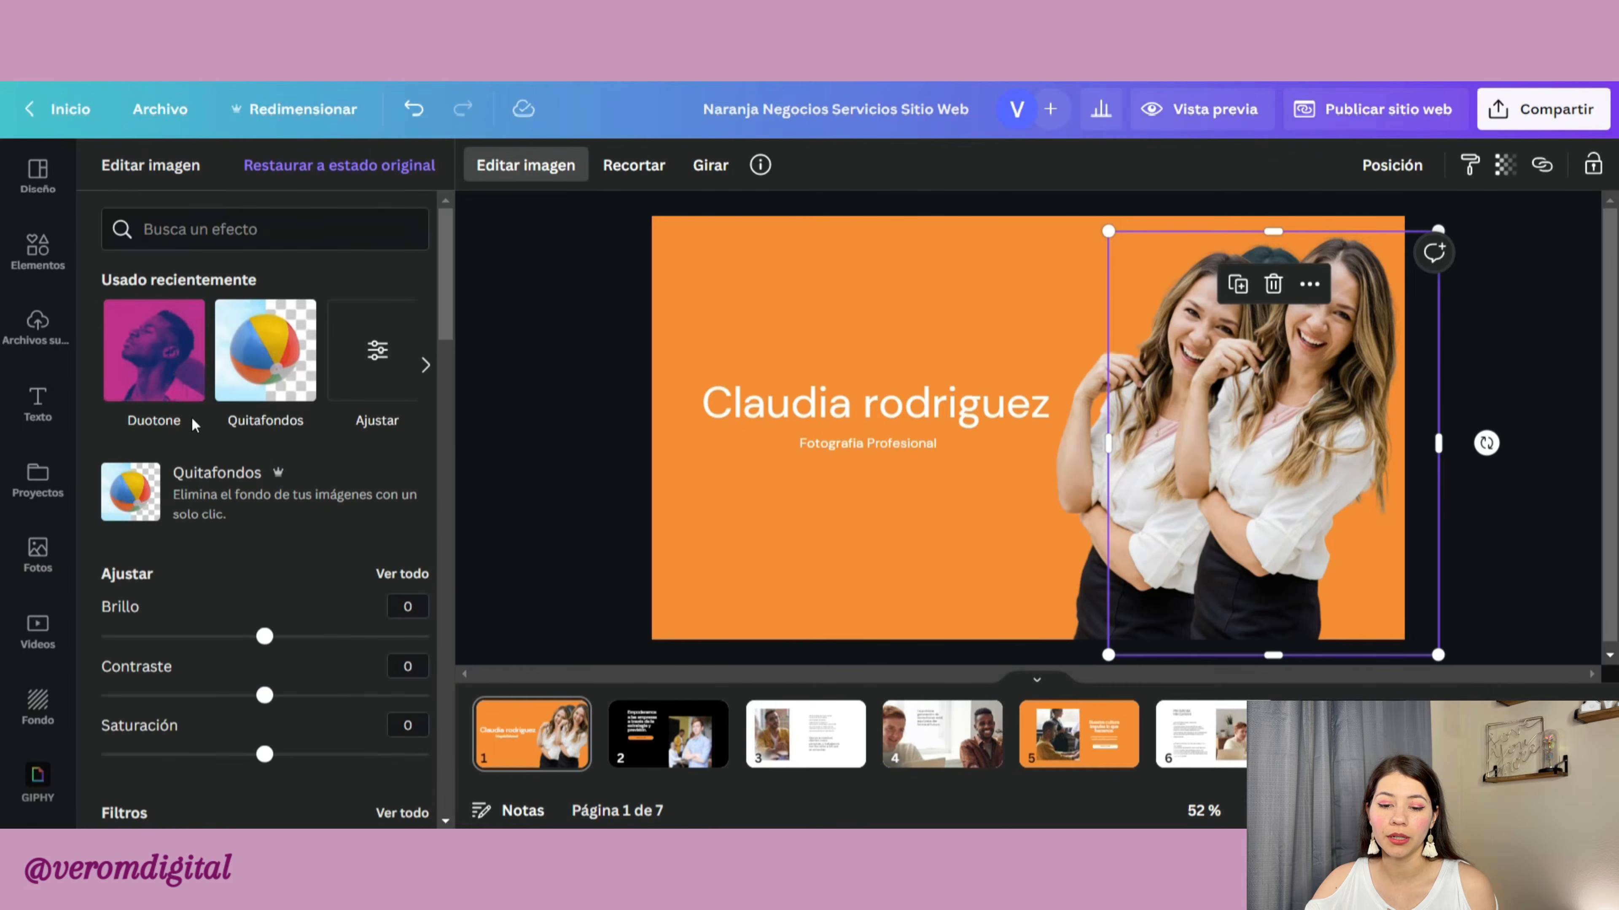
{"action": "left_click", "coordinate": [171, 350]}
{"action": "scroll", "coordinate": [231, 362], "scroll_direction": "down", "scroll_amount": 5}
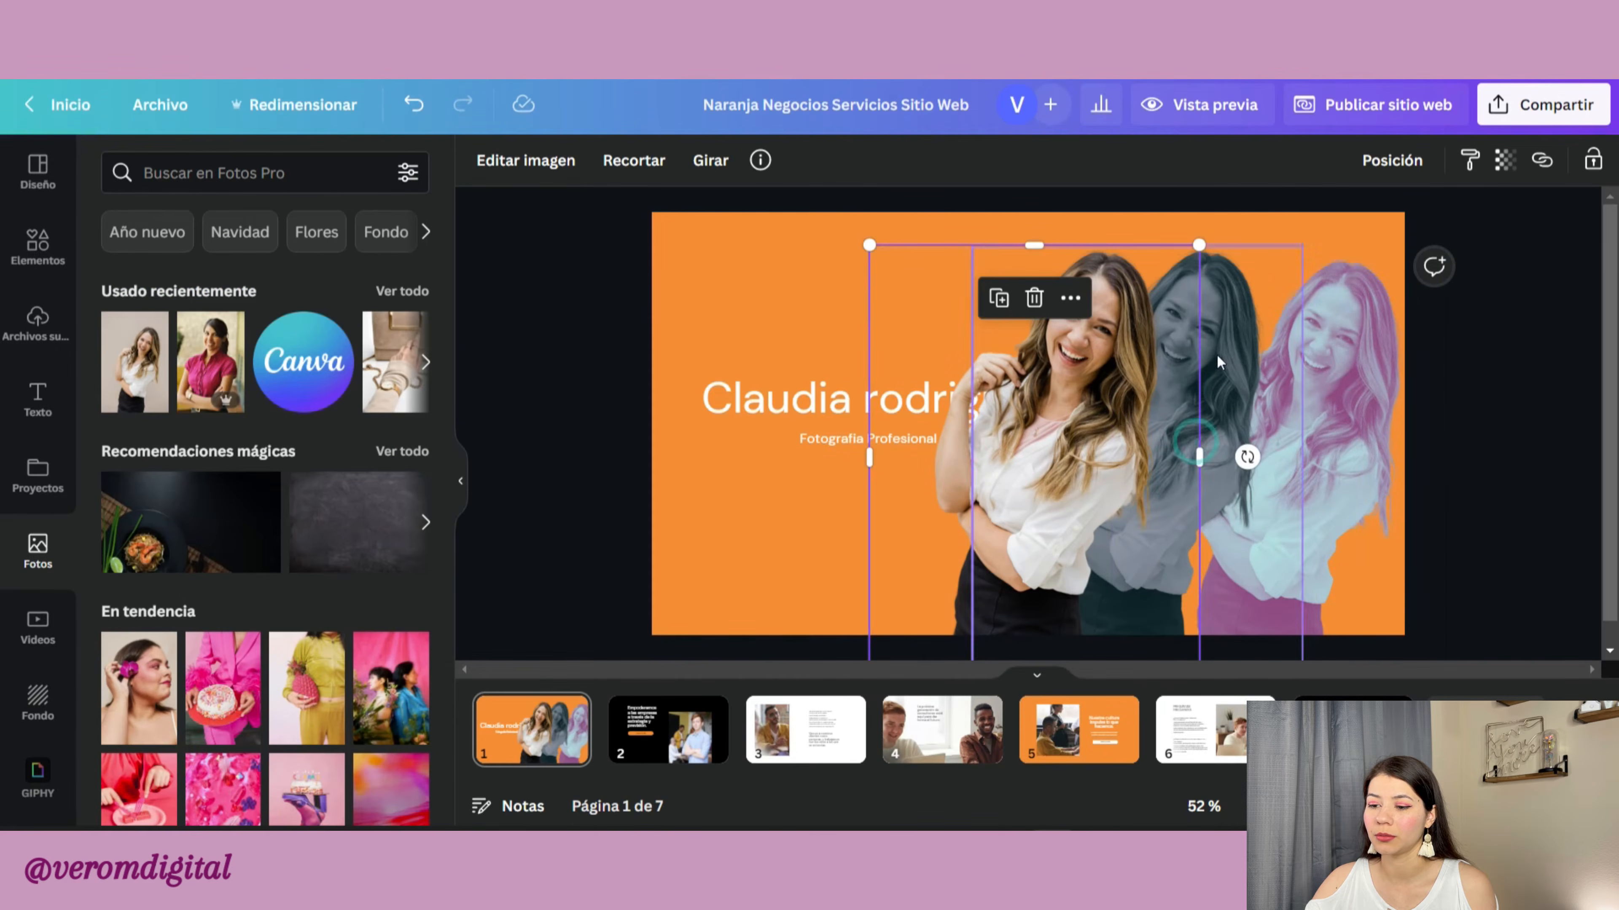
Step: Shift the Mono and full-colour photos to the right so the three copies overlap closely in a staggered row beside the heading
{"action": "left_click_drag", "start_coordinate": [1217, 354], "coordinate": [1306, 362]}
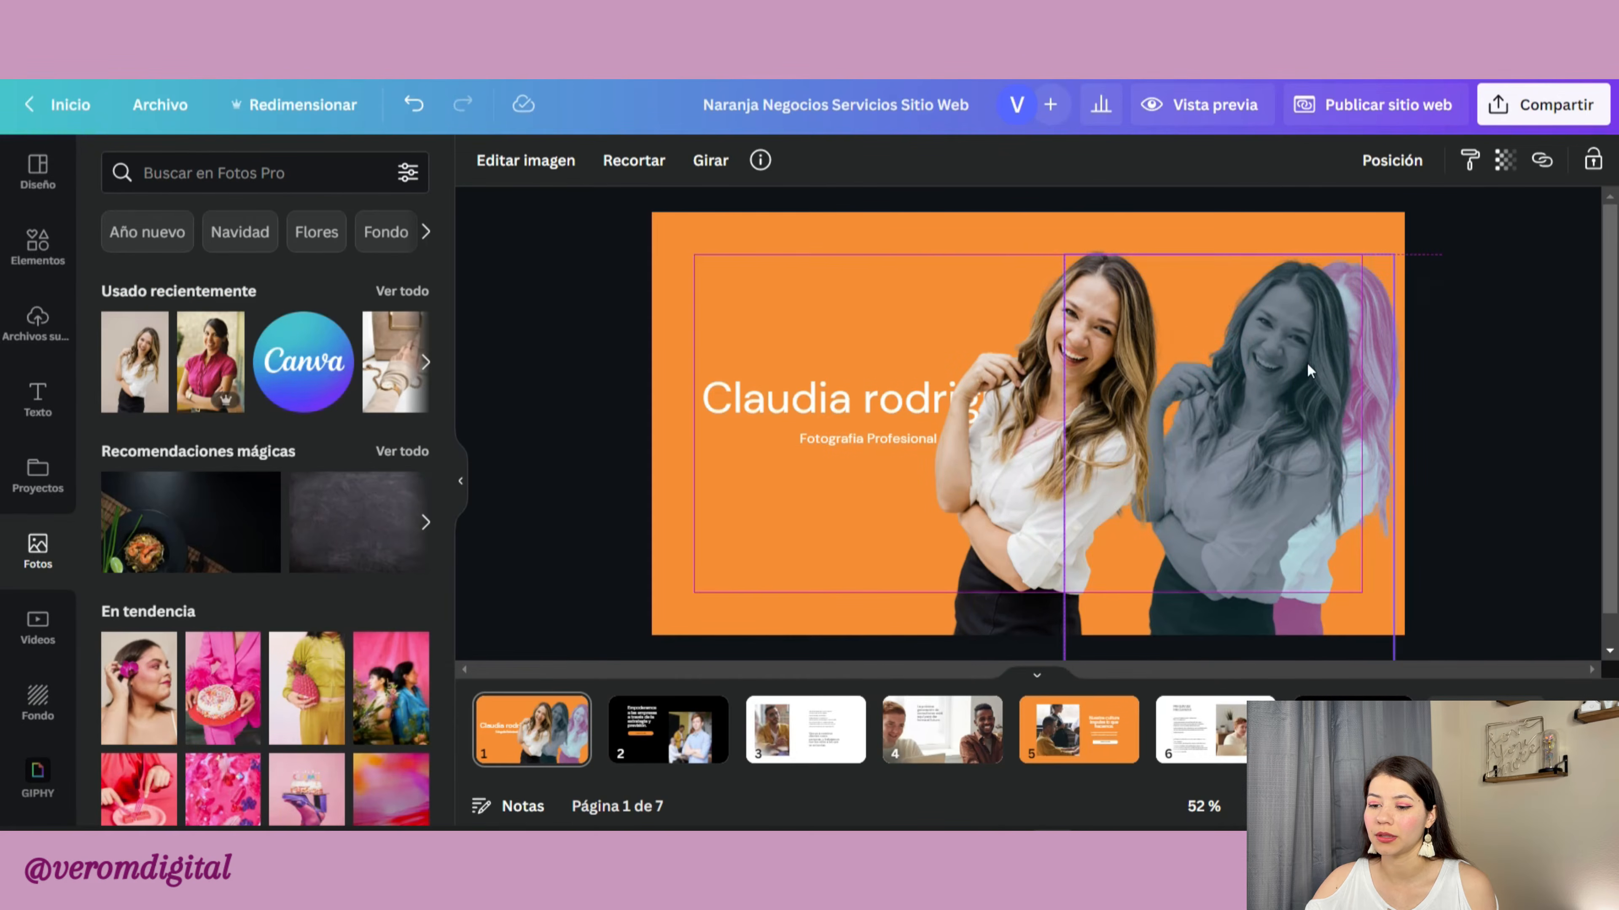
{"action": "left_click", "coordinate": [1121, 358]}
{"action": "left_click_drag", "start_coordinate": [1031, 408], "coordinate": [1170, 413]}
{"action": "left_click", "coordinate": [1258, 223]}
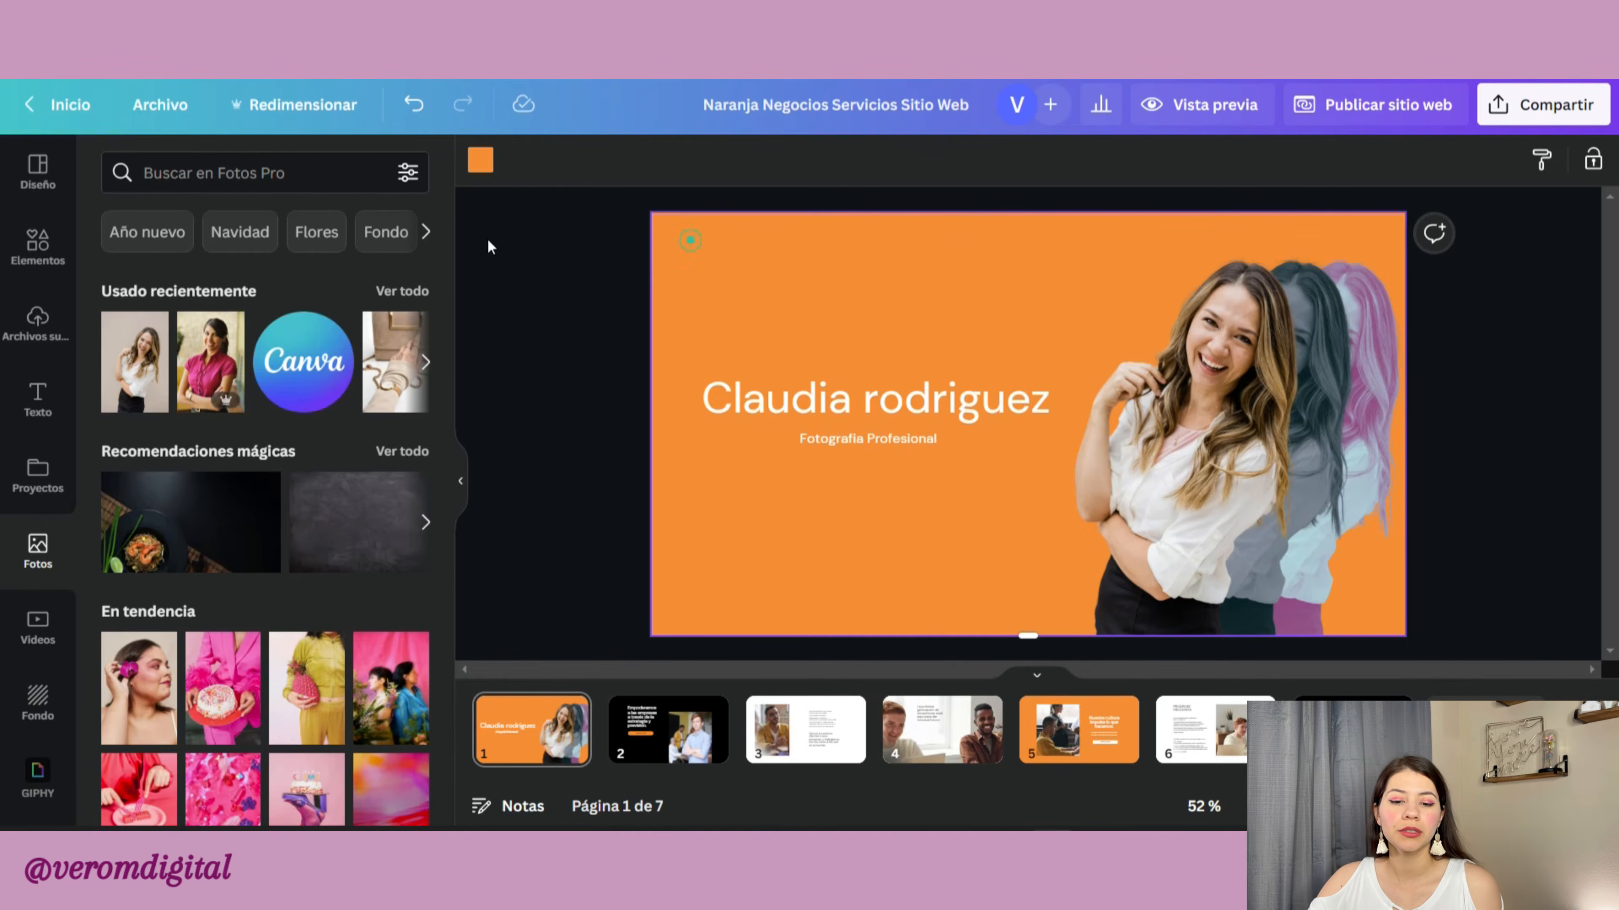
Step: Change the orange page background to the light brown colour of the "Moda Tienda de Ropa" palette
{"action": "left_click", "coordinate": [37, 248]}
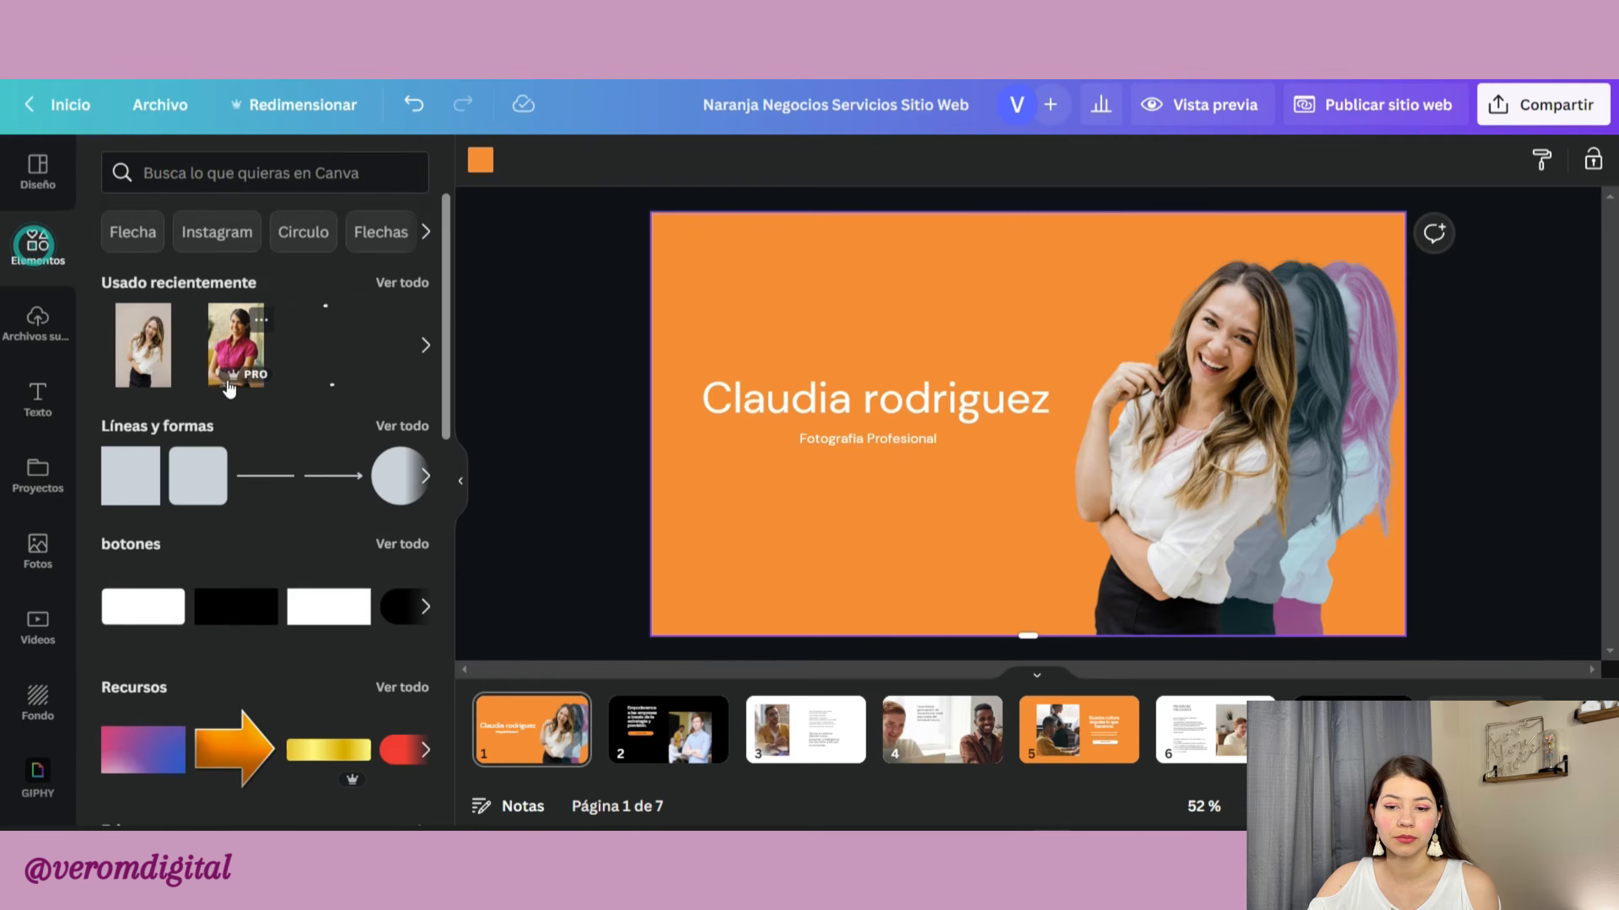
{"action": "left_click", "coordinate": [480, 160]}
{"action": "scroll", "coordinate": [331, 495], "scroll_direction": "down", "scroll_amount": 3}
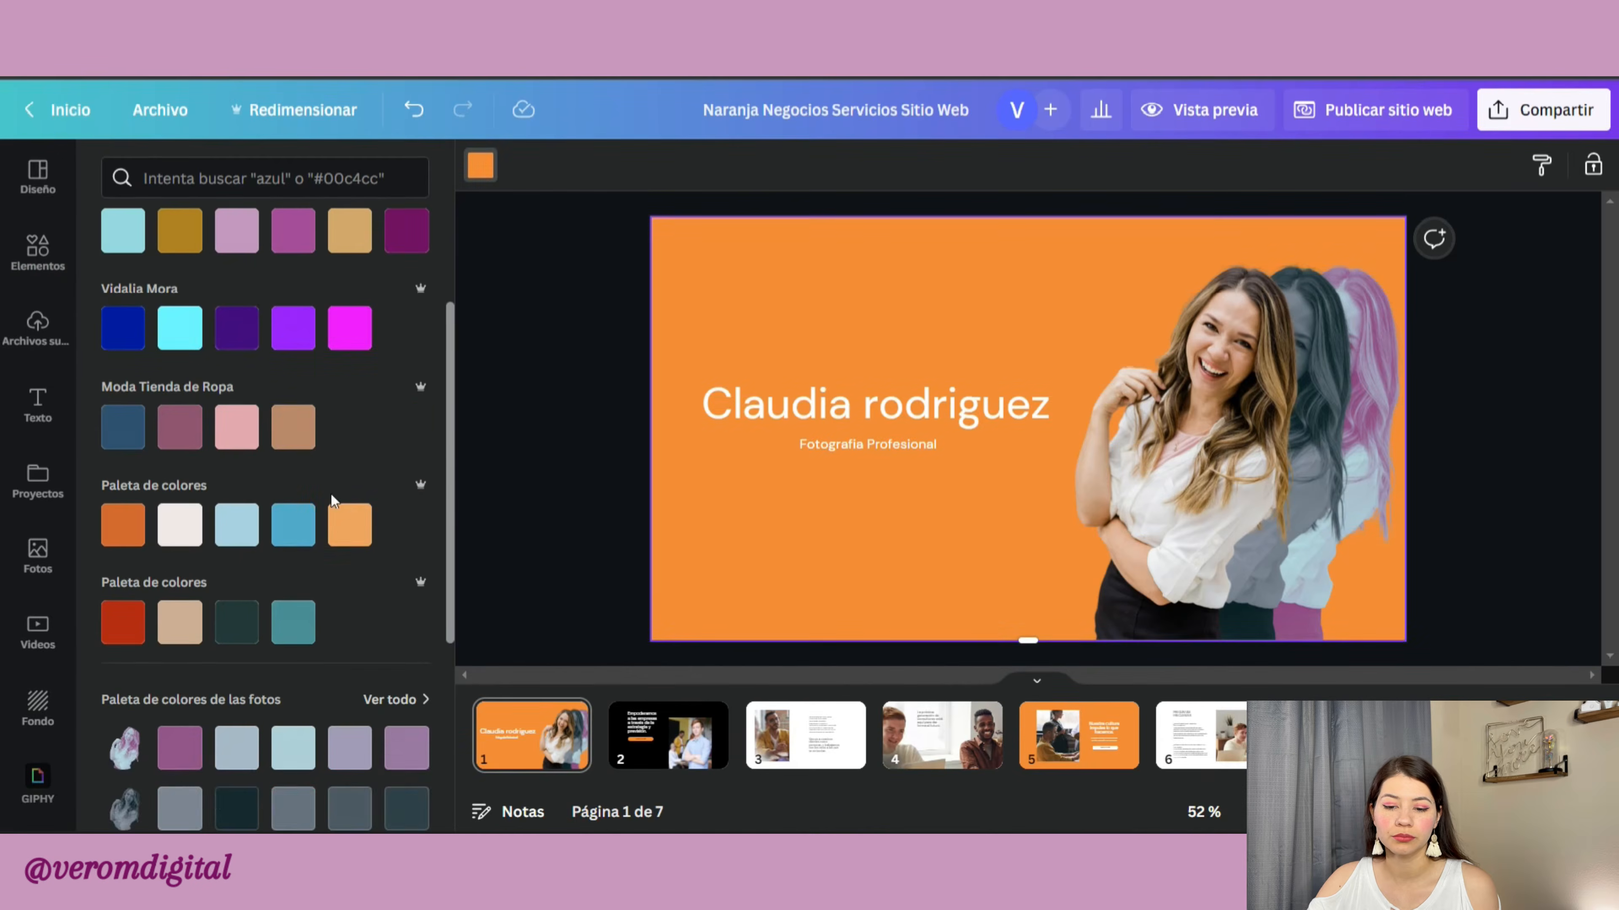
{"action": "left_click", "coordinate": [293, 426]}
Step: Search the graphics for "fotografia" and place the handwritten "Fotografia" lettering below the name heading
{"action": "left_click", "coordinate": [38, 249]}
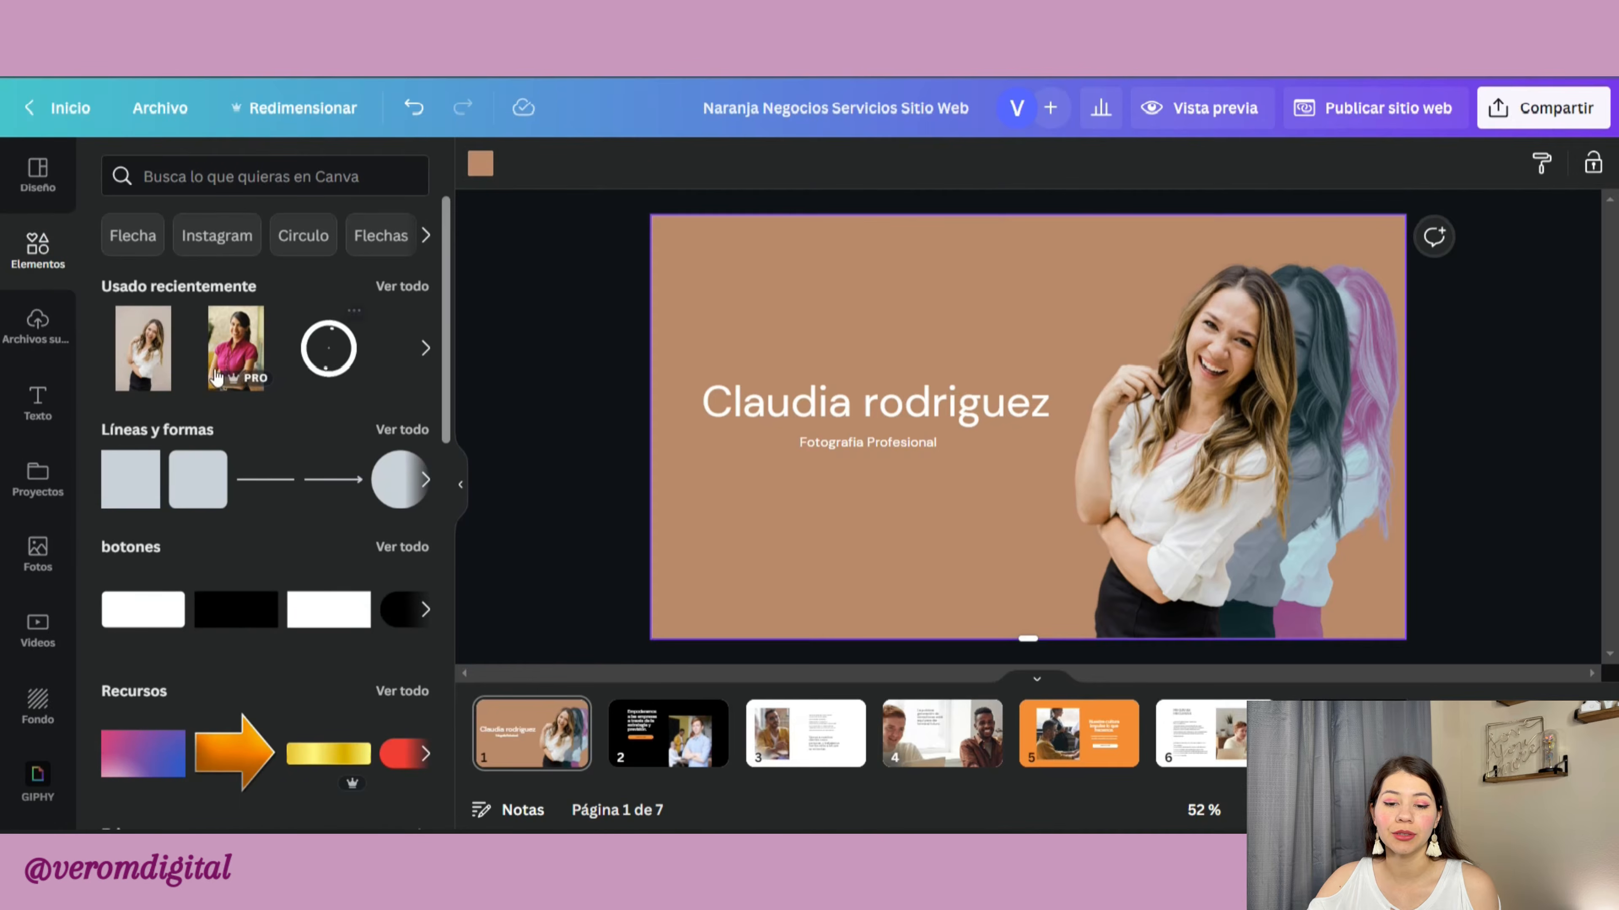
{"action": "left_click", "coordinate": [230, 182]}
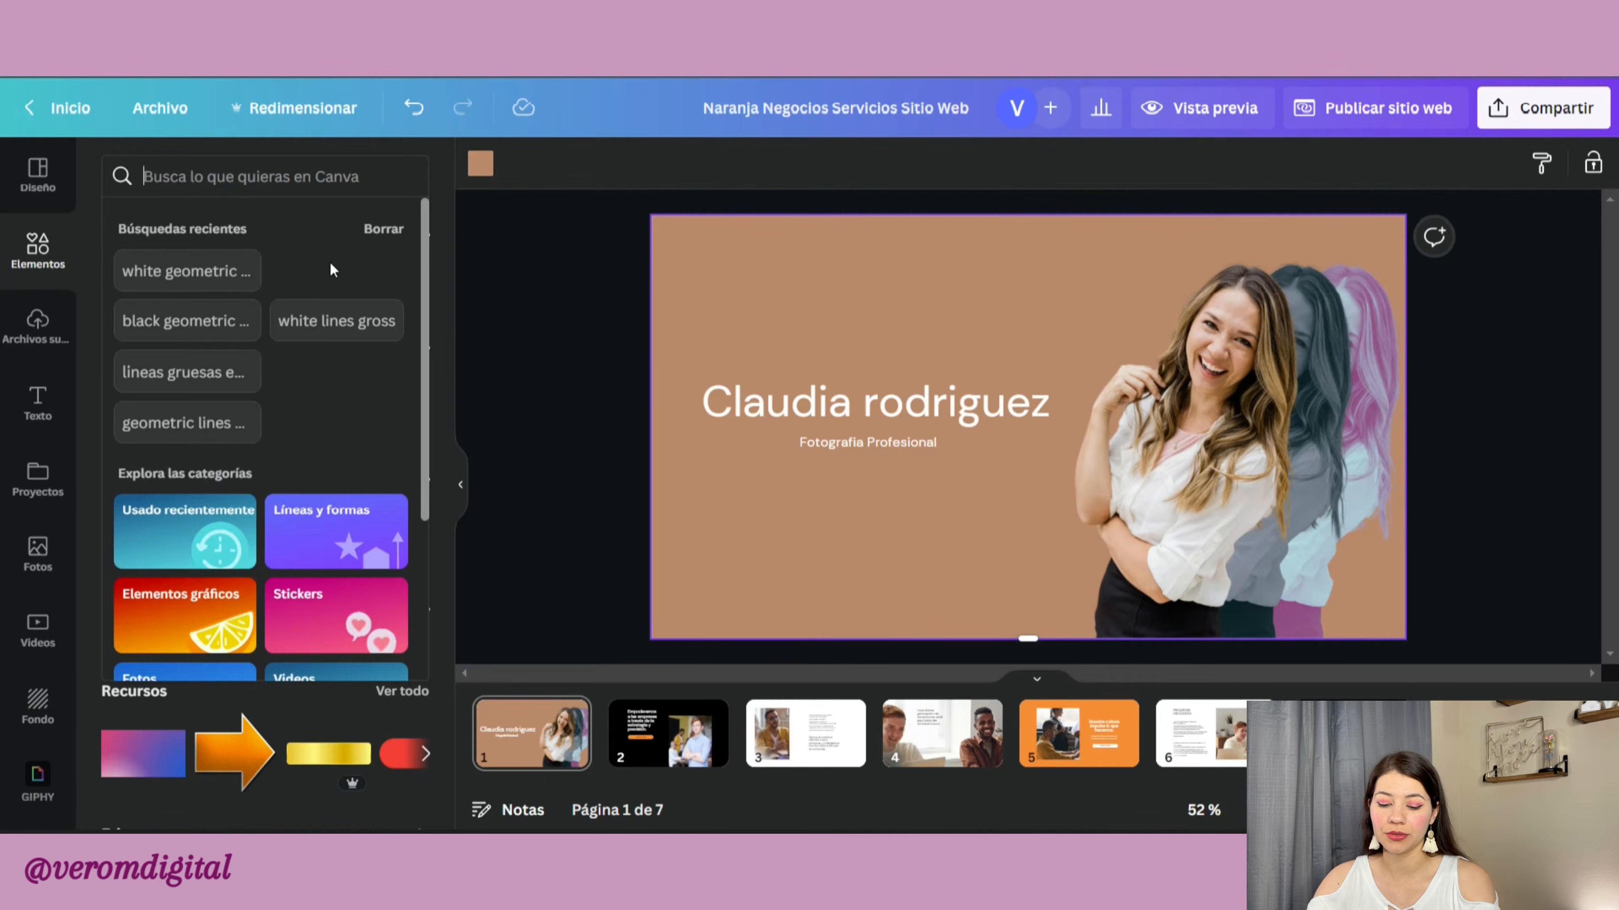
{"action": "type", "text": "fotografia"}
{"action": "key", "text": "Return"}
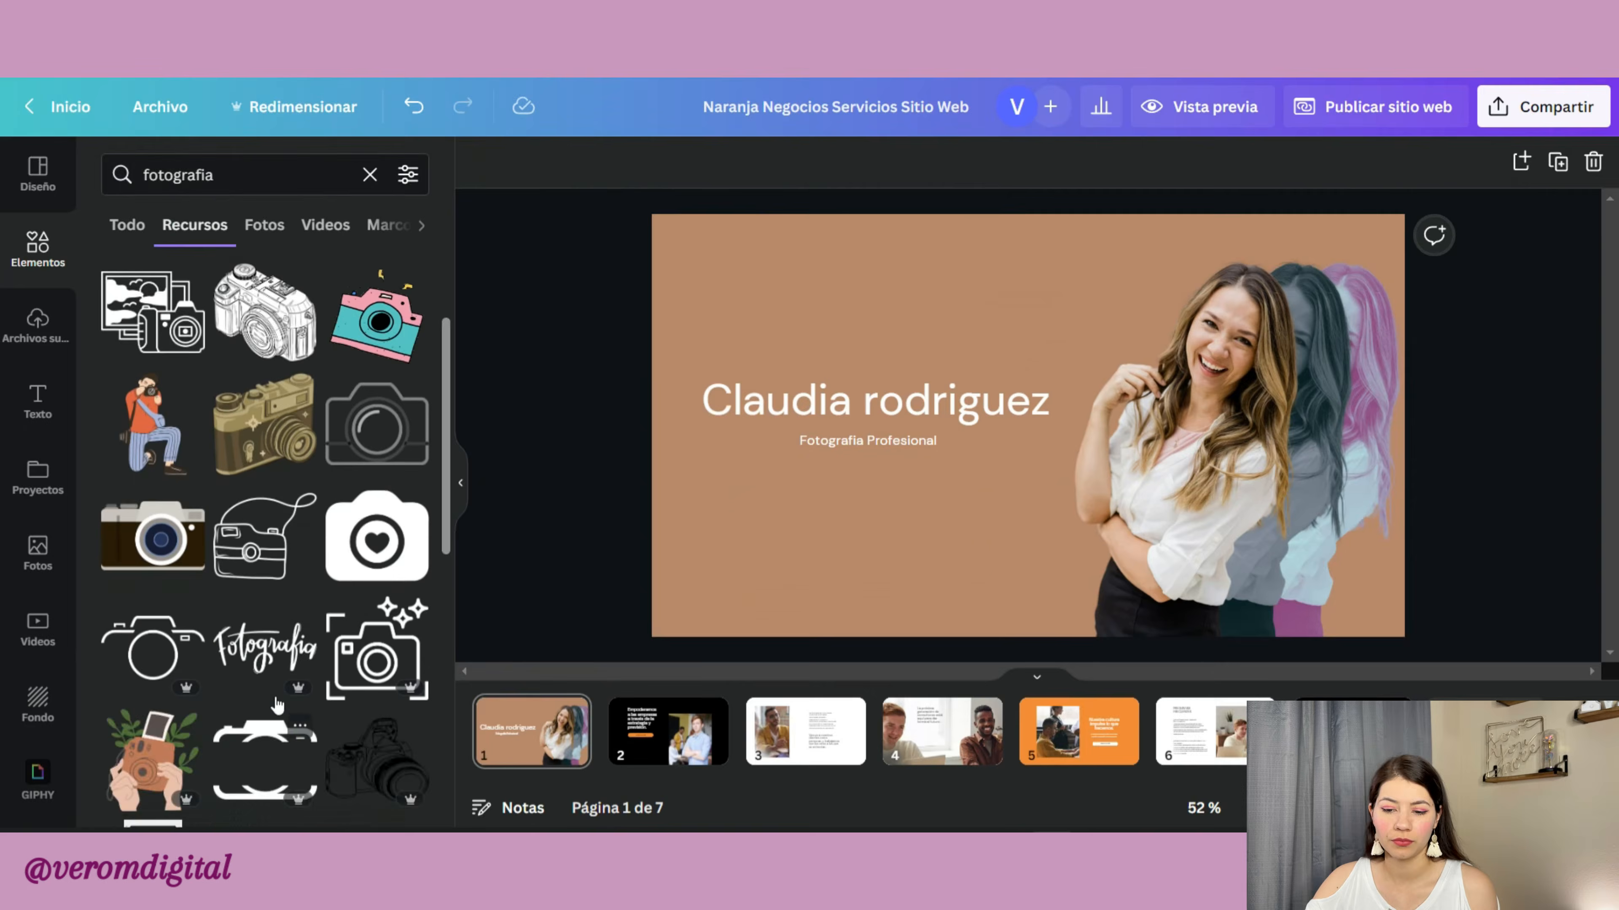
{"action": "left_click_drag", "start_coordinate": [264, 647], "coordinate": [875, 545]}
Step: Move the subtitle to the page's upper edge, the "Fotografia" lettering above the name heading, and the heading slightly lower
{"action": "left_click_drag", "start_coordinate": [912, 444], "coordinate": [1007, 226]}
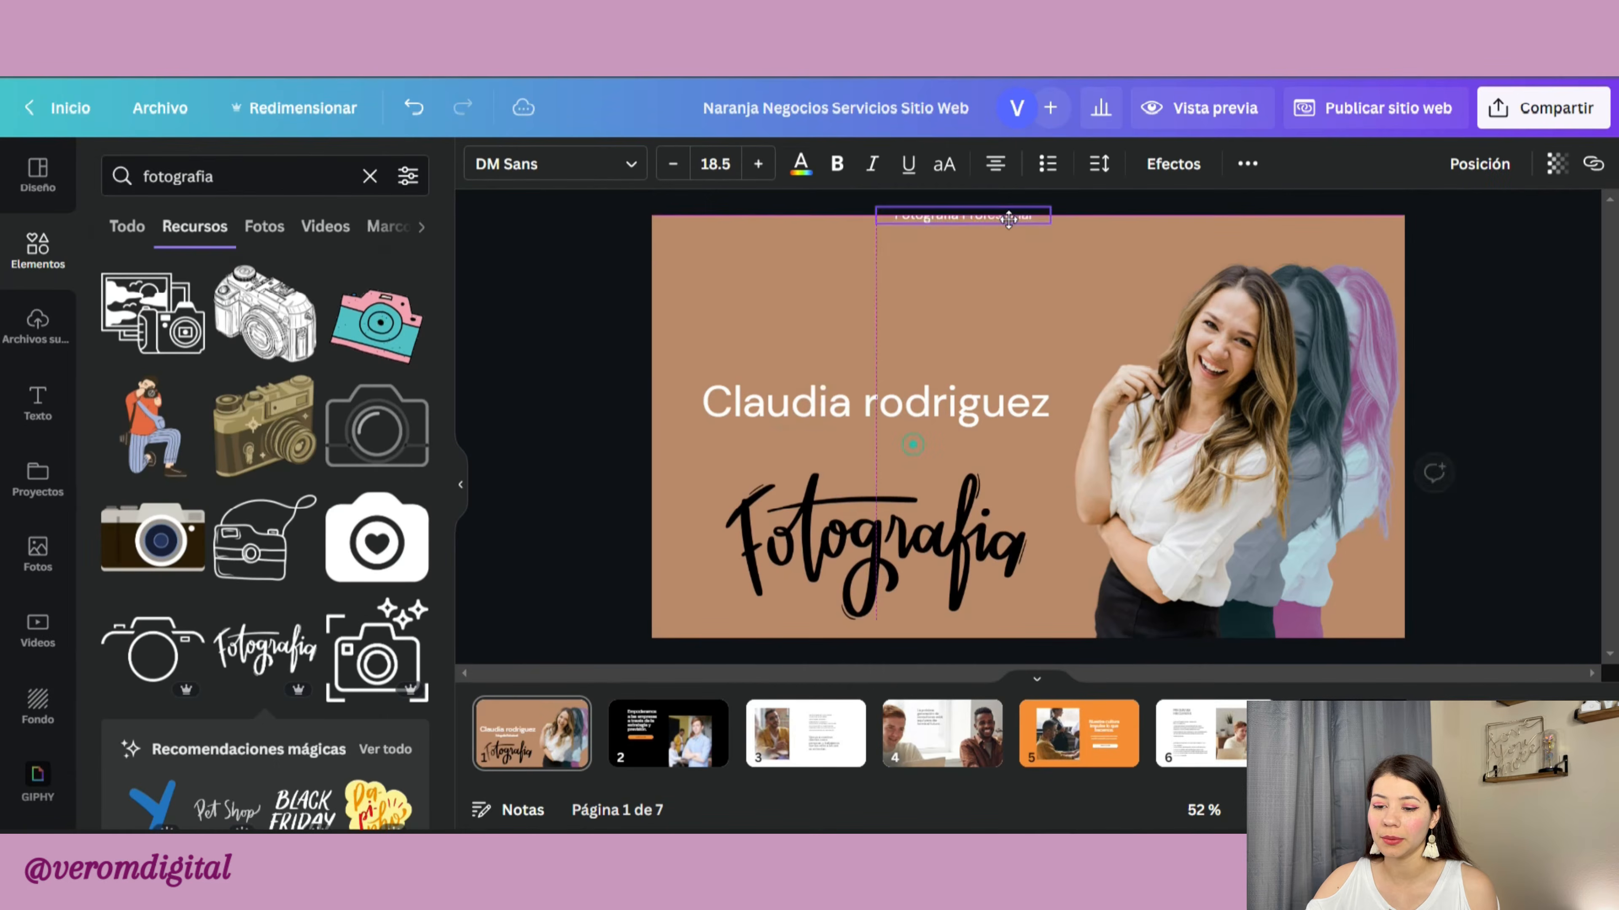
{"action": "left_click_drag", "start_coordinate": [927, 586], "coordinate": [928, 367]}
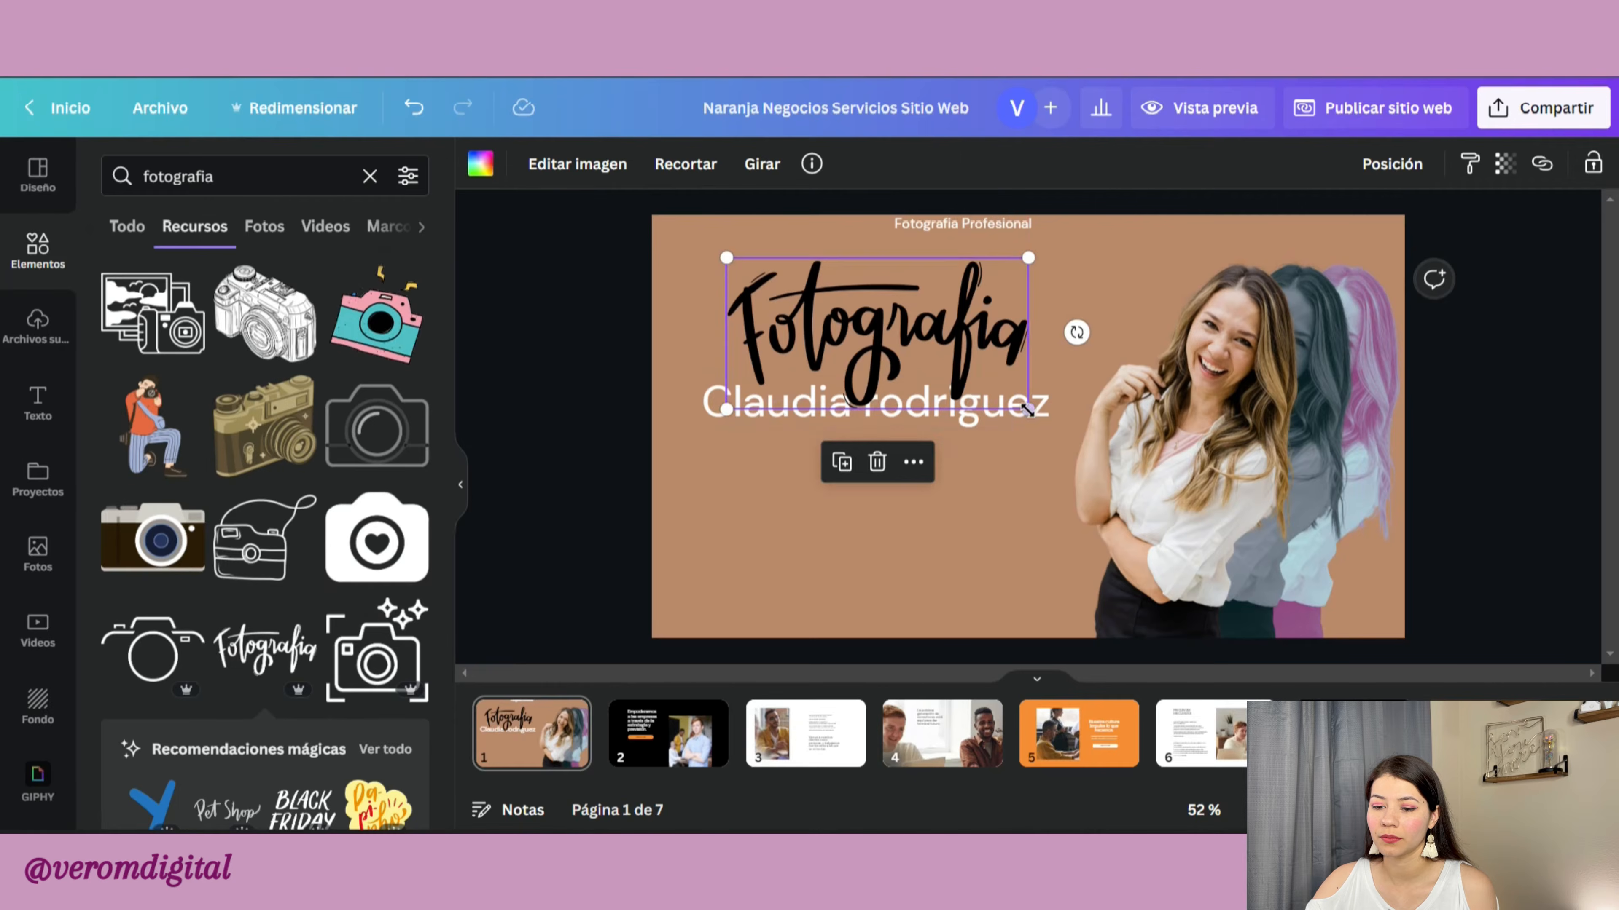
{"action": "left_click_drag", "start_coordinate": [986, 422], "coordinate": [981, 446]}
Step: Recolour the "Fotografia" lettering with the dark brown from the full-colour portrait's photo palette
{"action": "left_click", "coordinate": [947, 317]}
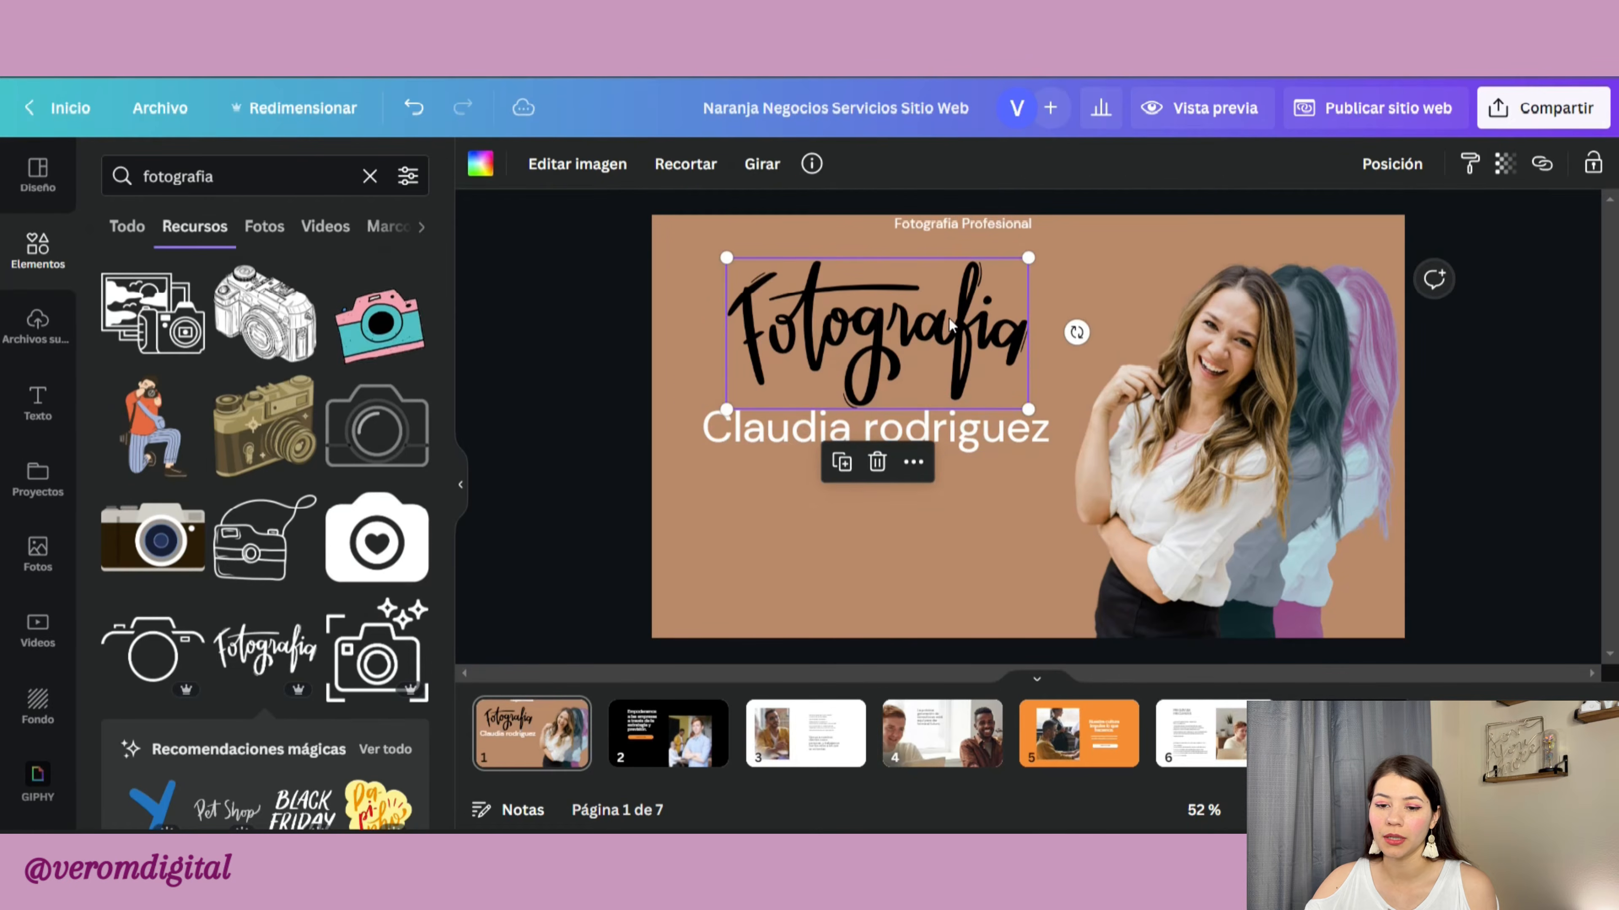
{"action": "left_click", "coordinate": [480, 163]}
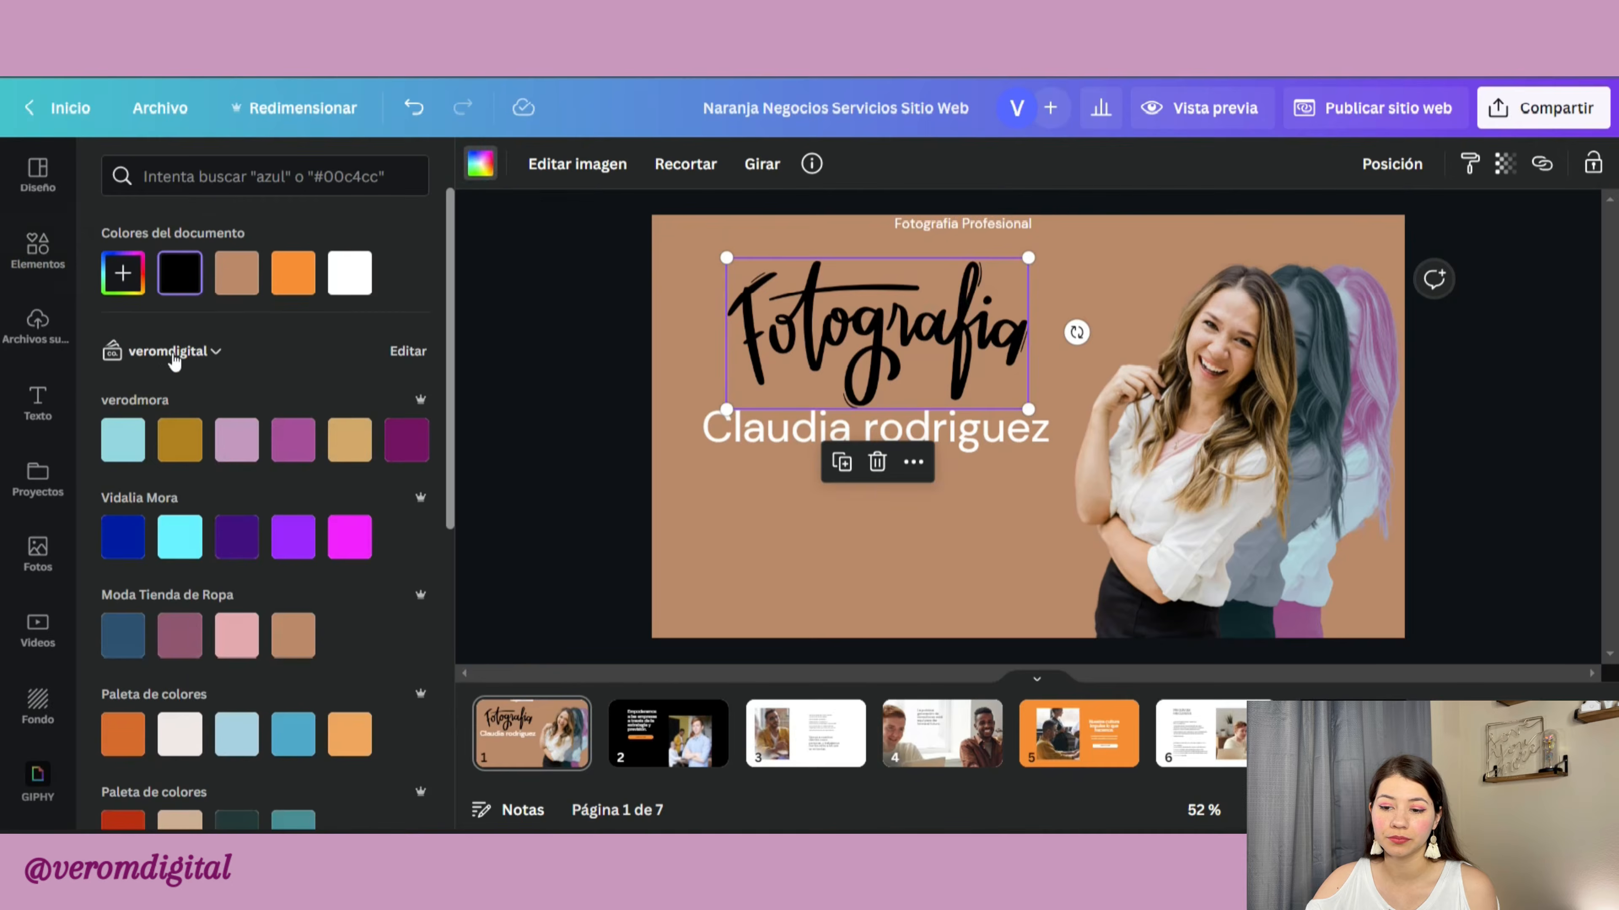
{"action": "left_click", "coordinate": [291, 268]}
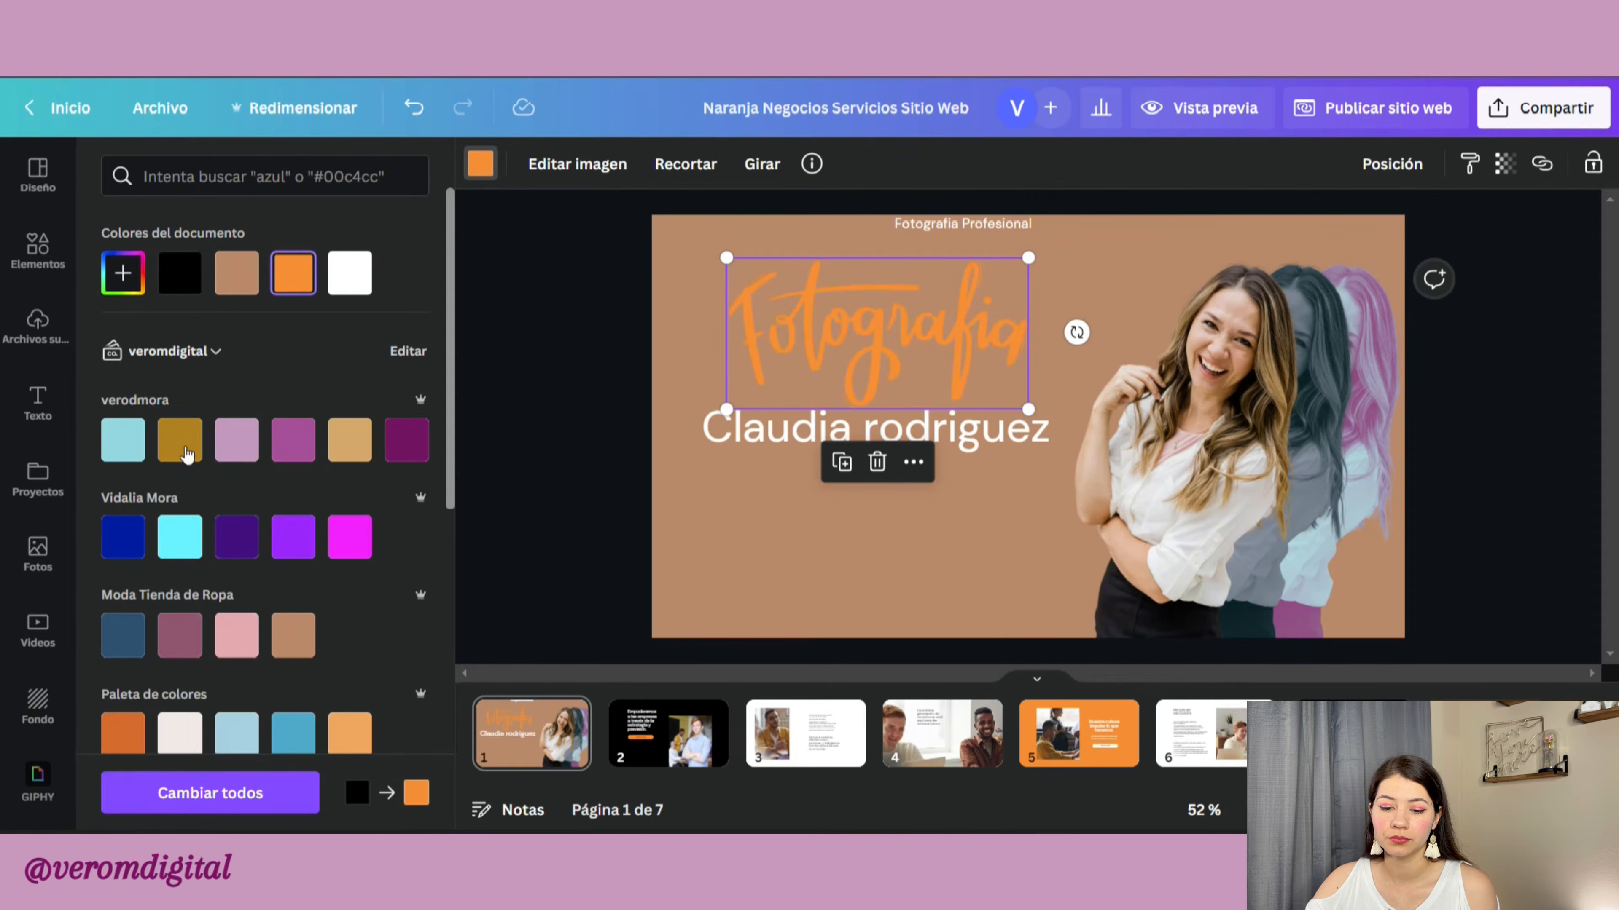
{"action": "scroll", "coordinate": [278, 599], "scroll_direction": "down", "scroll_amount": 8}
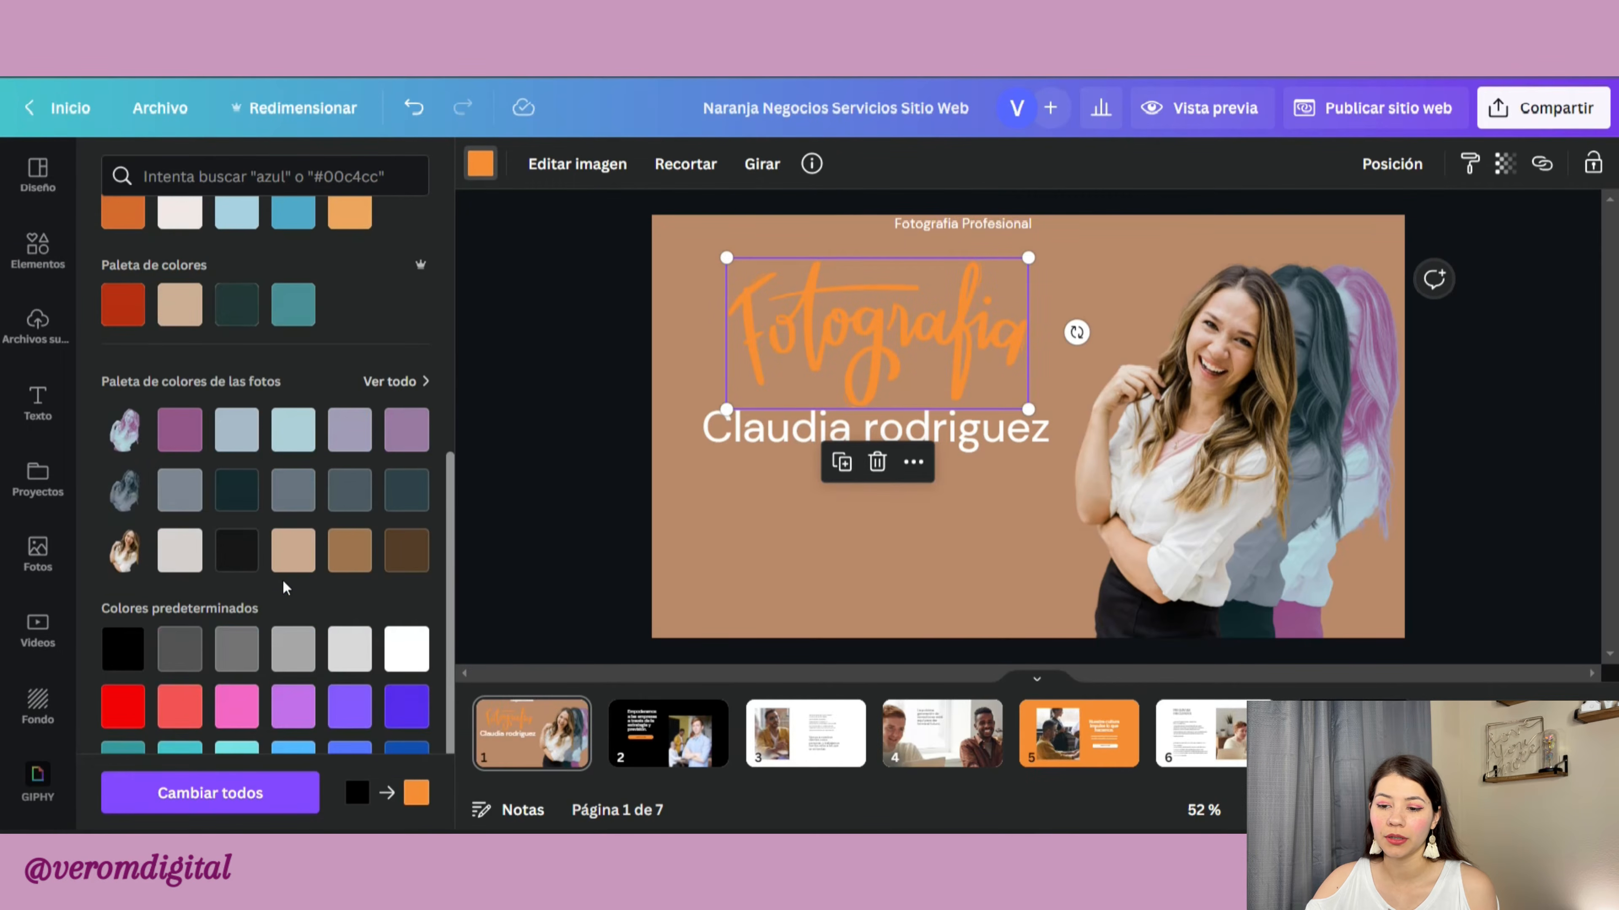
{"action": "left_click", "coordinate": [401, 548]}
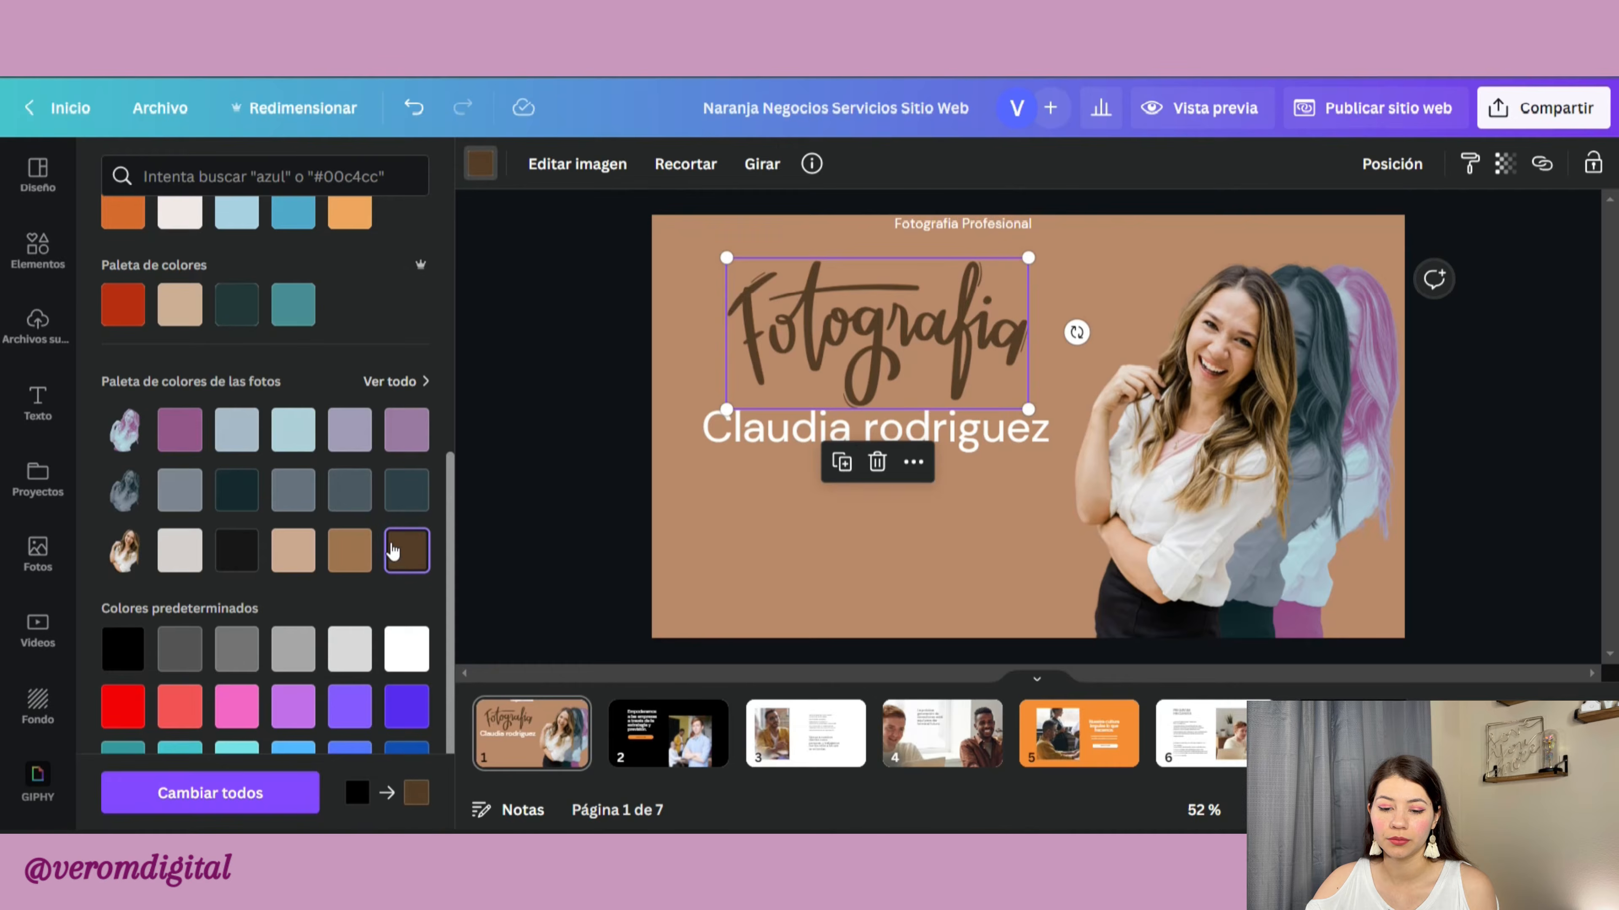
Step: Adjust the lettering's colour to a custom, more saturated deep brown
{"action": "scroll", "coordinate": [361, 596], "scroll_direction": "down", "scroll_amount": 2}
{"action": "scroll", "coordinate": [320, 428], "scroll_direction": "up", "scroll_amount": 10}
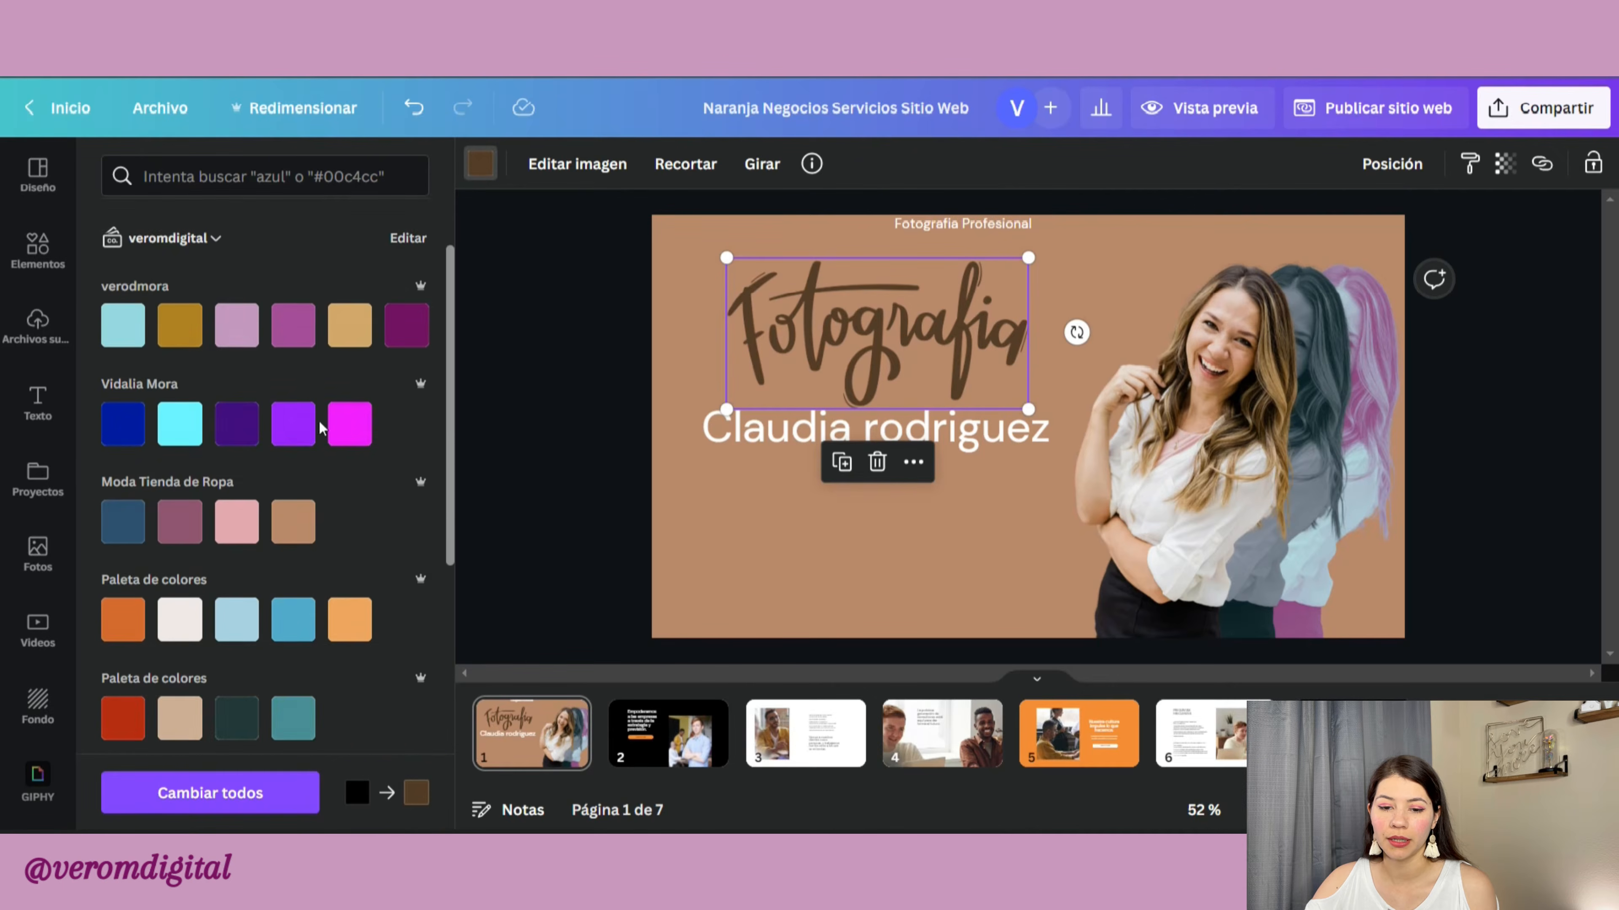
{"action": "scroll", "coordinate": [121, 282], "scroll_direction": "up", "scroll_amount": 2}
{"action": "left_click", "coordinate": [124, 273]}
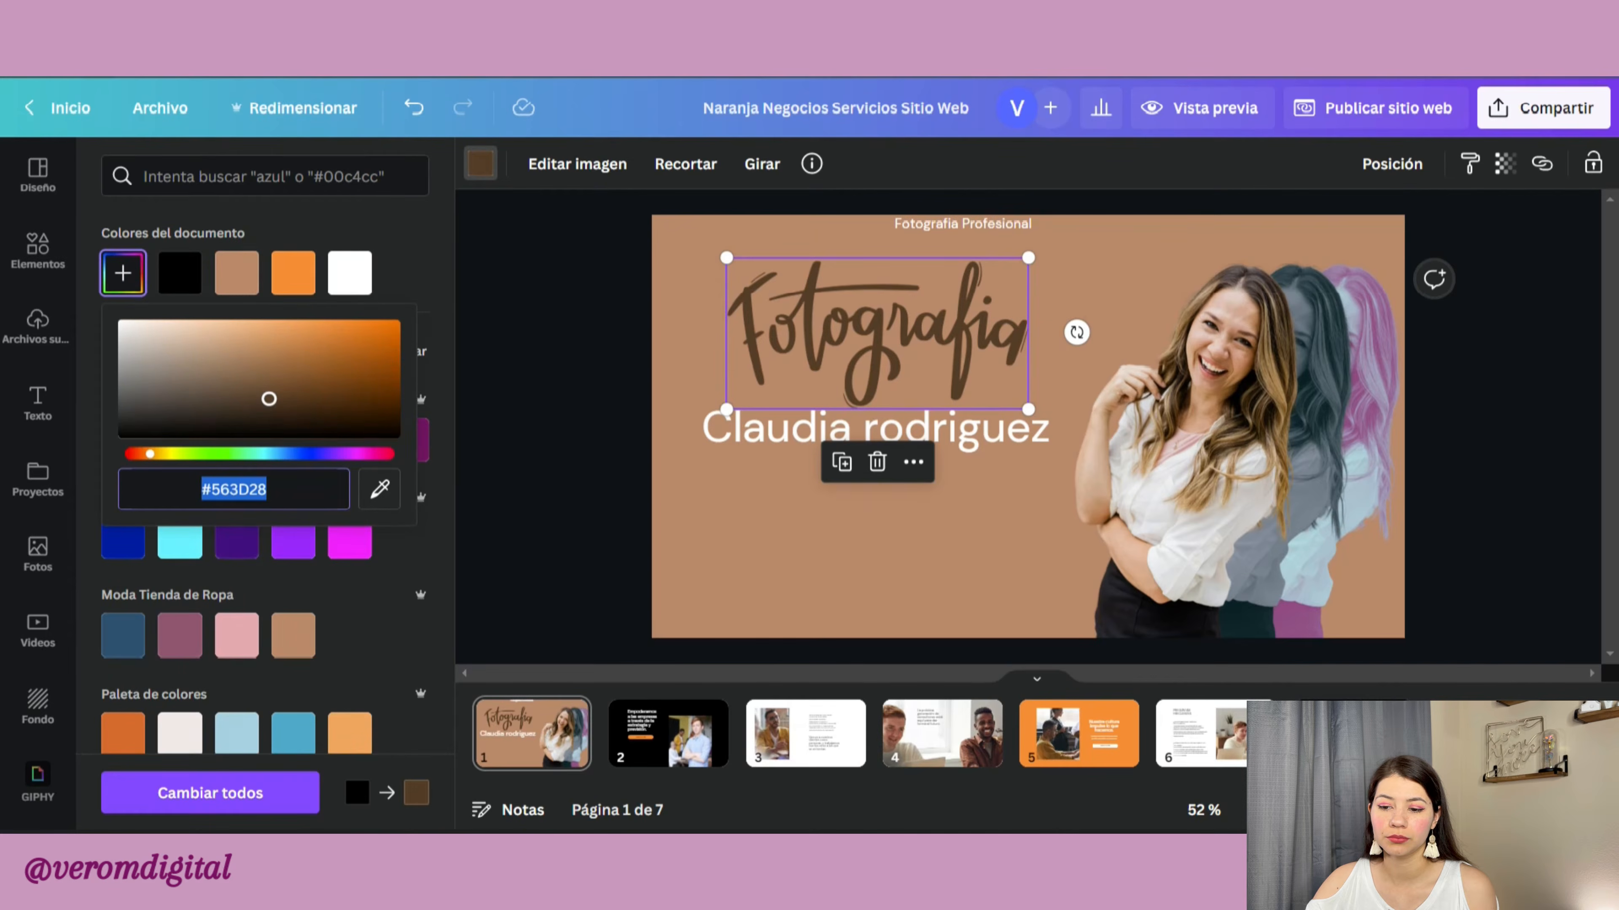
{"action": "left_click_drag", "start_coordinate": [269, 398], "coordinate": [265, 395]}
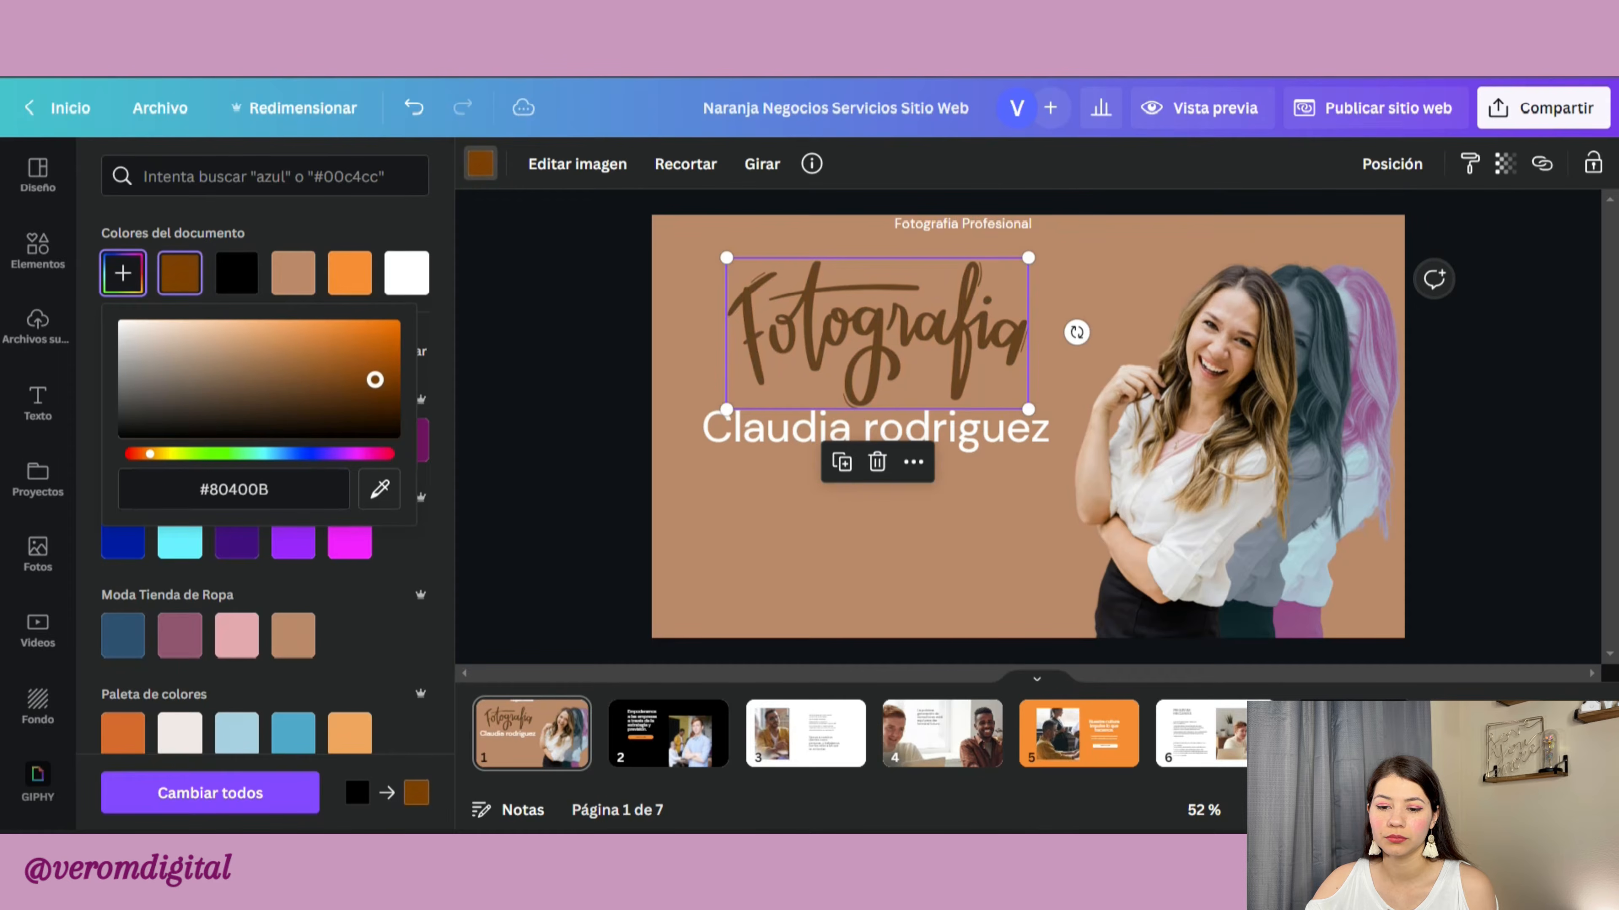
{"action": "mouse_move", "coordinate": [375, 380]}
{"action": "left_mouse_down"}
{"action": "mouse_move", "coordinate": [429, 363]}
{"action": "mouse_move", "coordinate": [415, 338]}
{"action": "mouse_move", "coordinate": [421, 438]}
{"action": "mouse_move", "coordinate": [426, 415]}
{"action": "mouse_move", "coordinate": [390, 426]}
{"action": "mouse_move", "coordinate": [386, 391]}
{"action": "left_mouse_up"}
Step: Move the subtitle back beneath the name heading and shorten its text to "Profesional"
{"action": "left_click", "coordinate": [975, 229]}
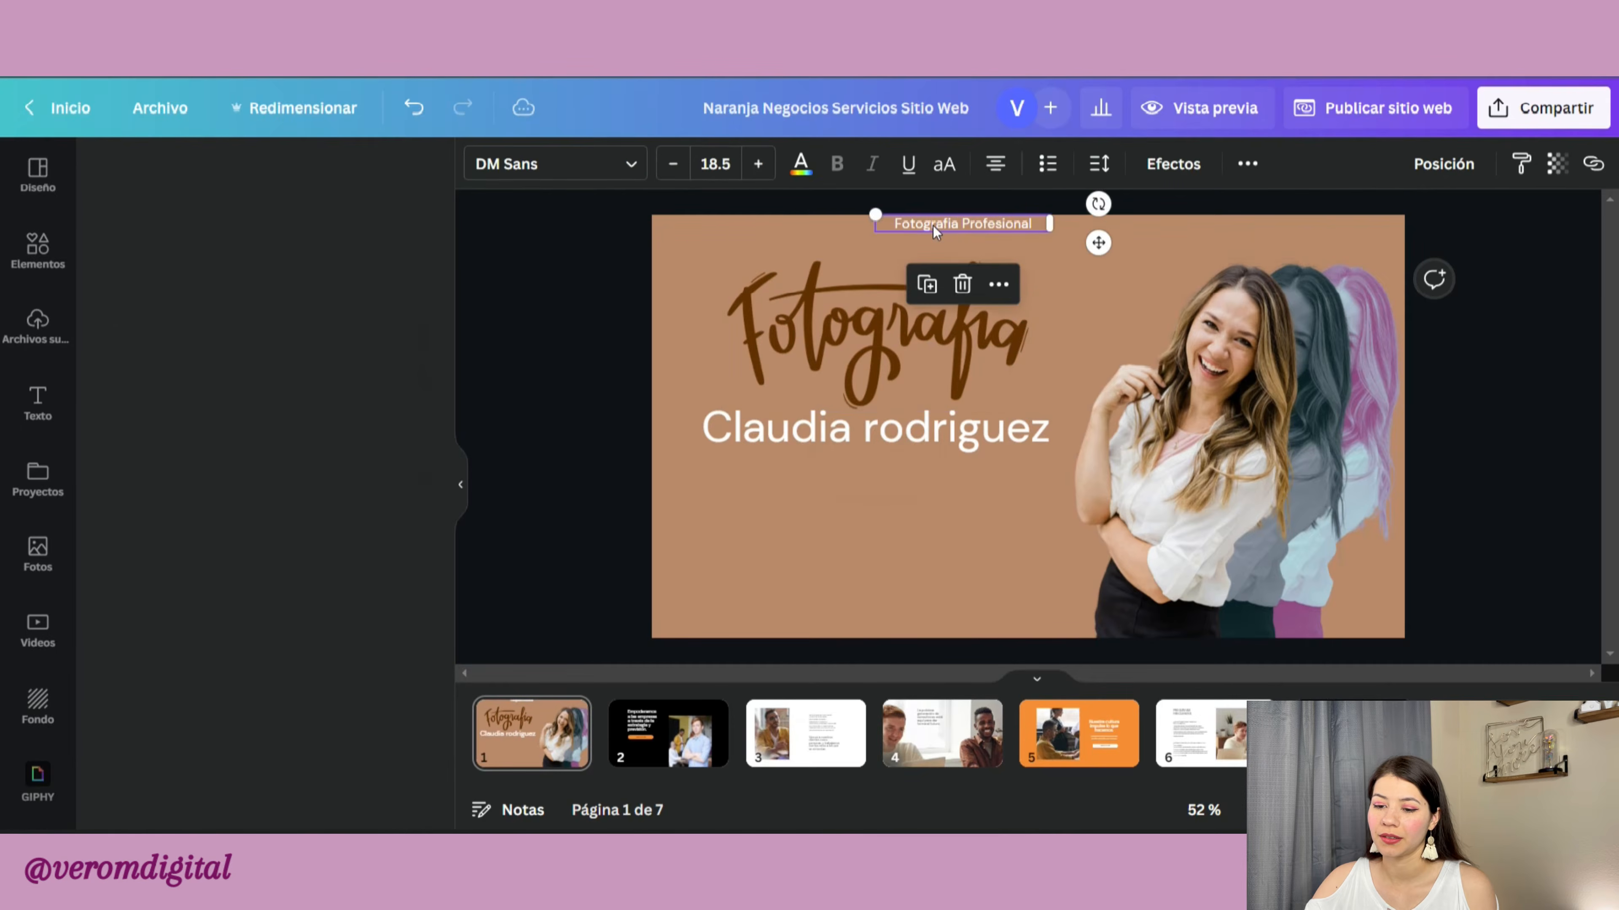
{"action": "left_click_drag", "start_coordinate": [975, 229], "coordinate": [890, 488]}
{"action": "left_click", "coordinate": [887, 479]}
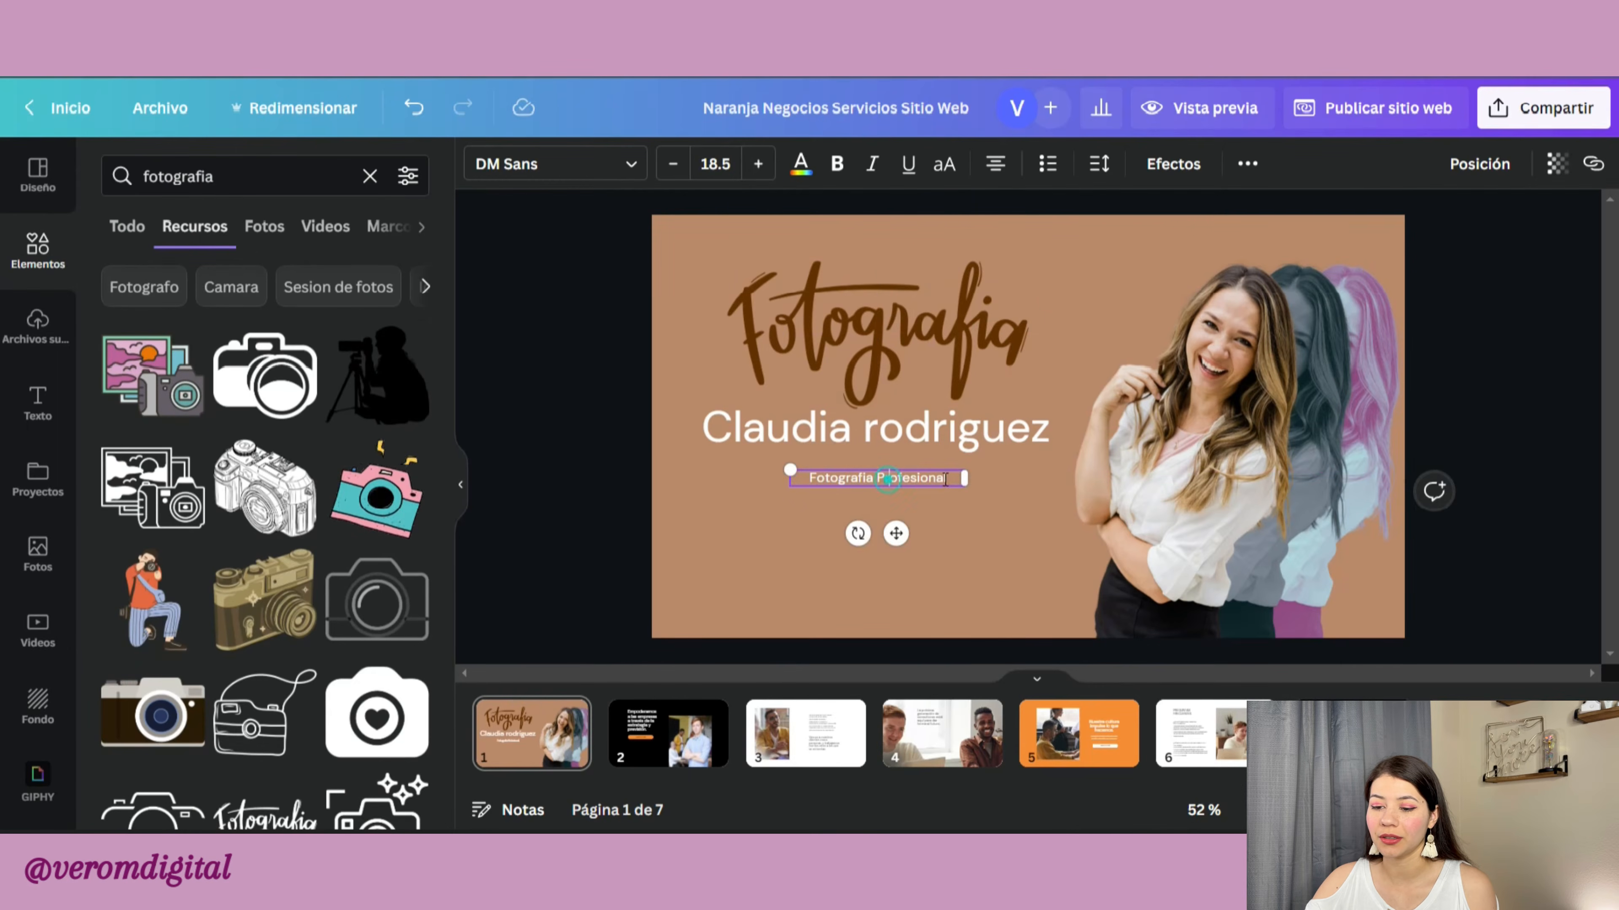
{"action": "double_click", "coordinate": [937, 479]}
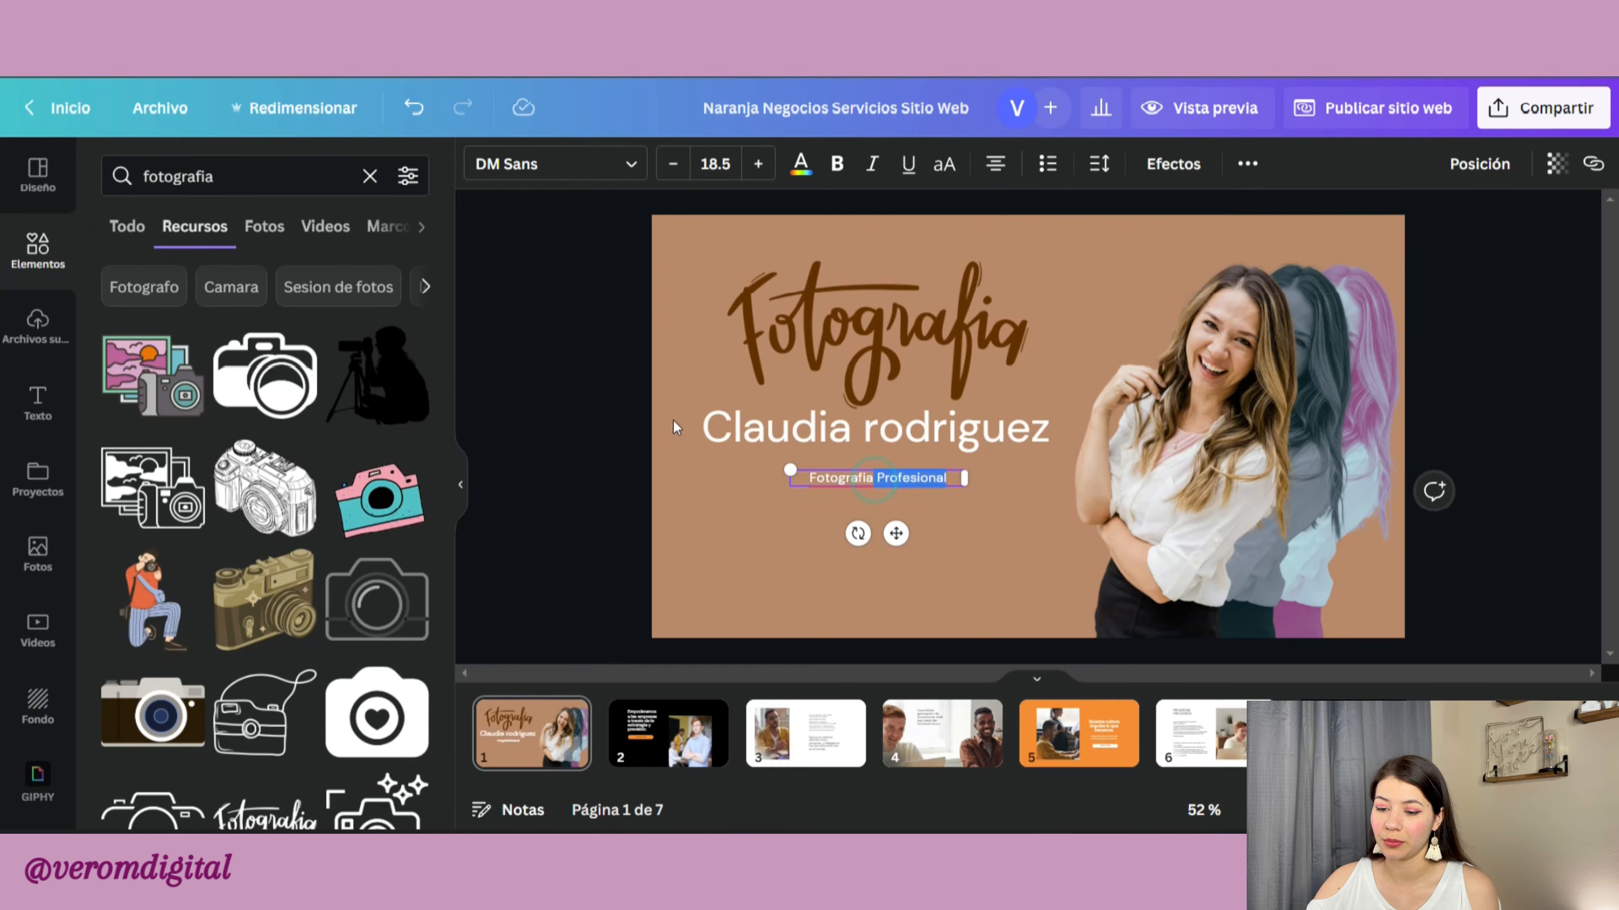
{"action": "left_click", "coordinate": [871, 349]}
{"action": "left_click", "coordinate": [840, 488]}
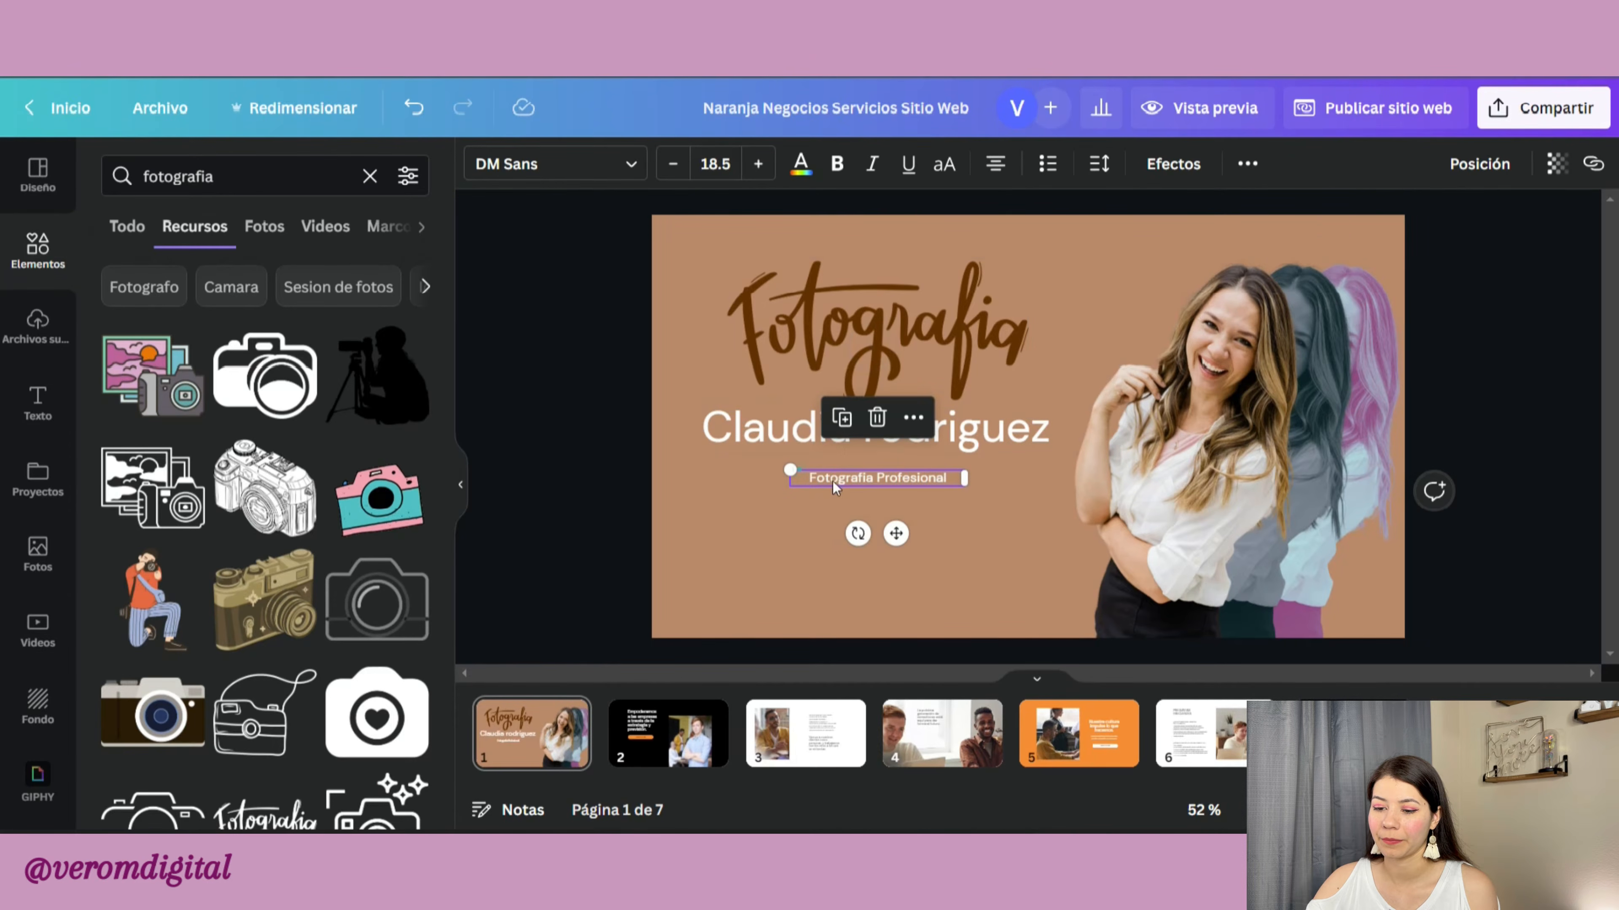
{"action": "left_click", "coordinate": [878, 478]}
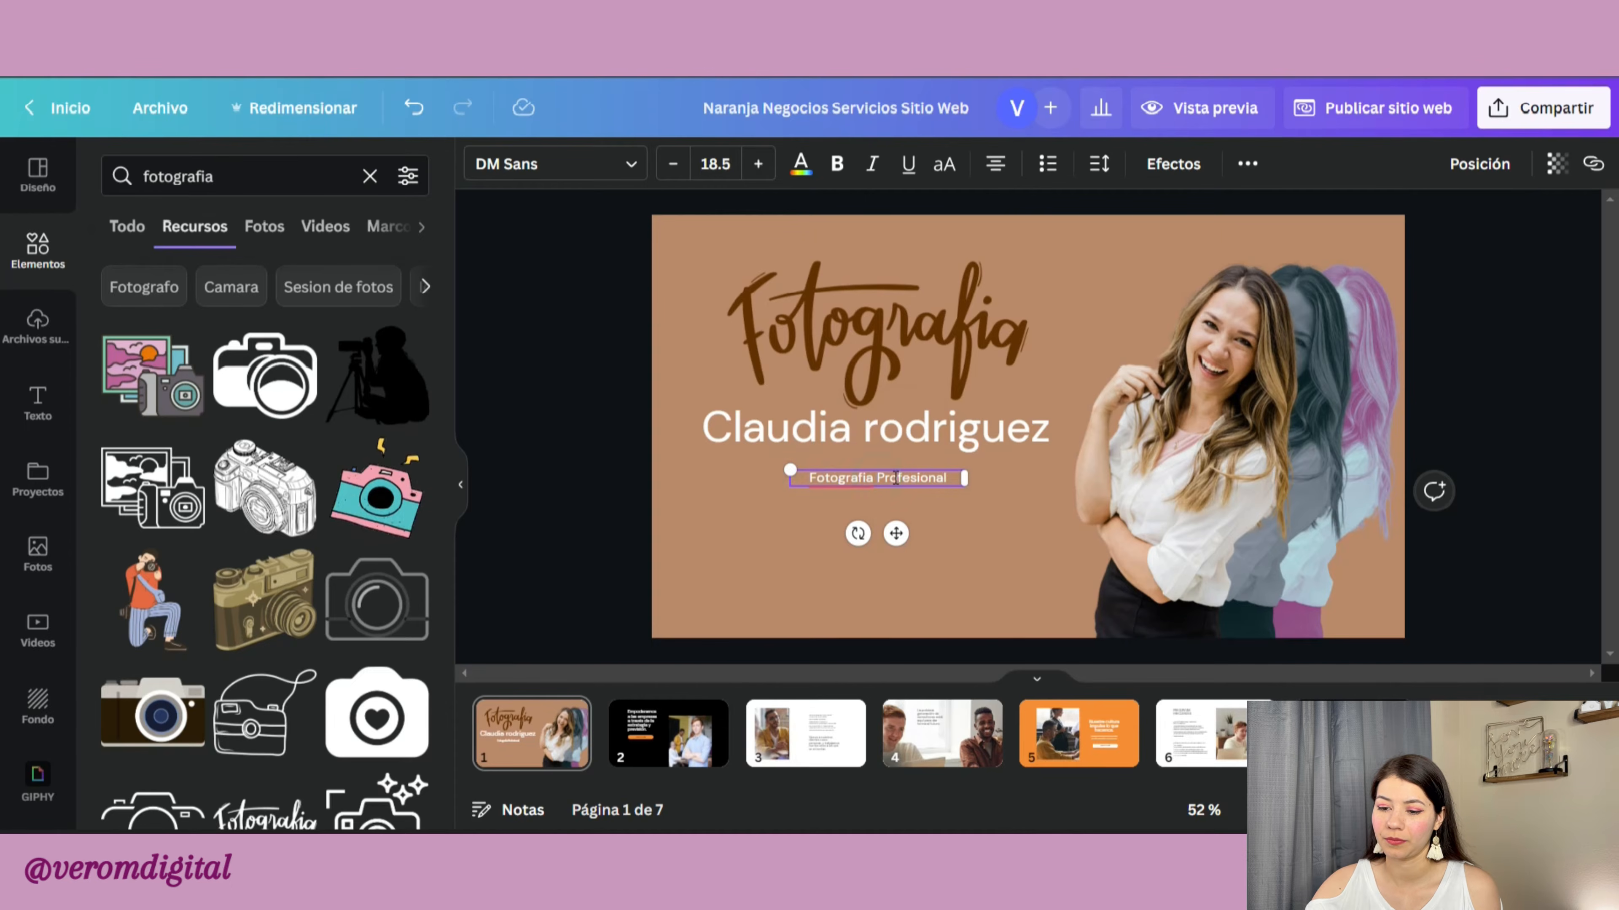
{"action": "key", "text": "ctrl+BackSpace"}
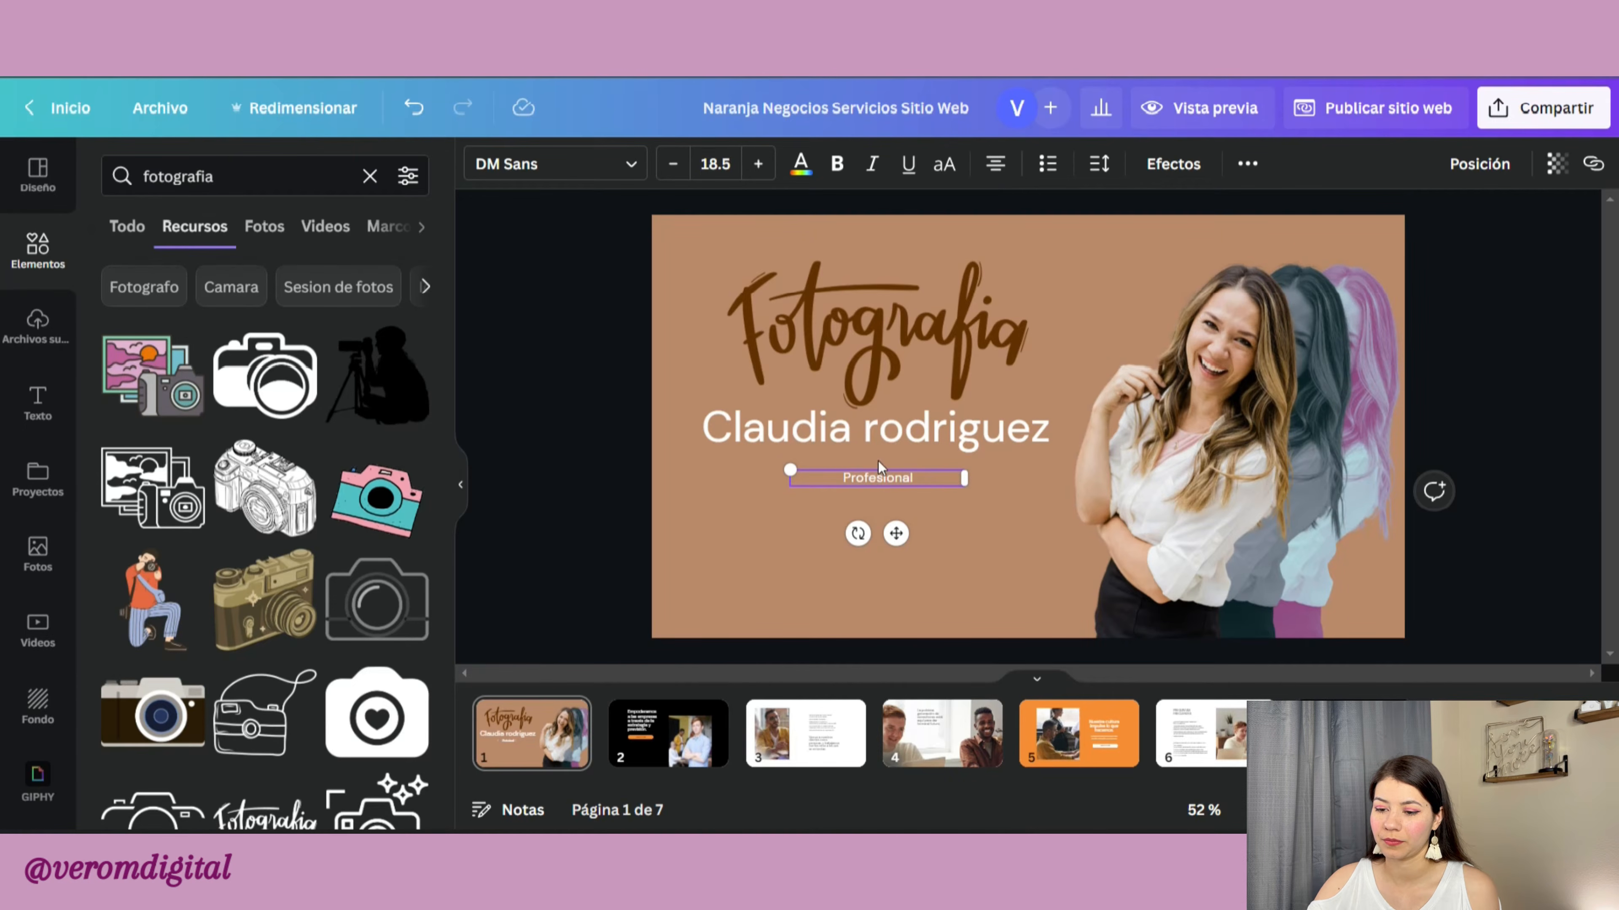
{"action": "left_click_drag", "start_coordinate": [960, 475], "coordinate": [733, 454]}
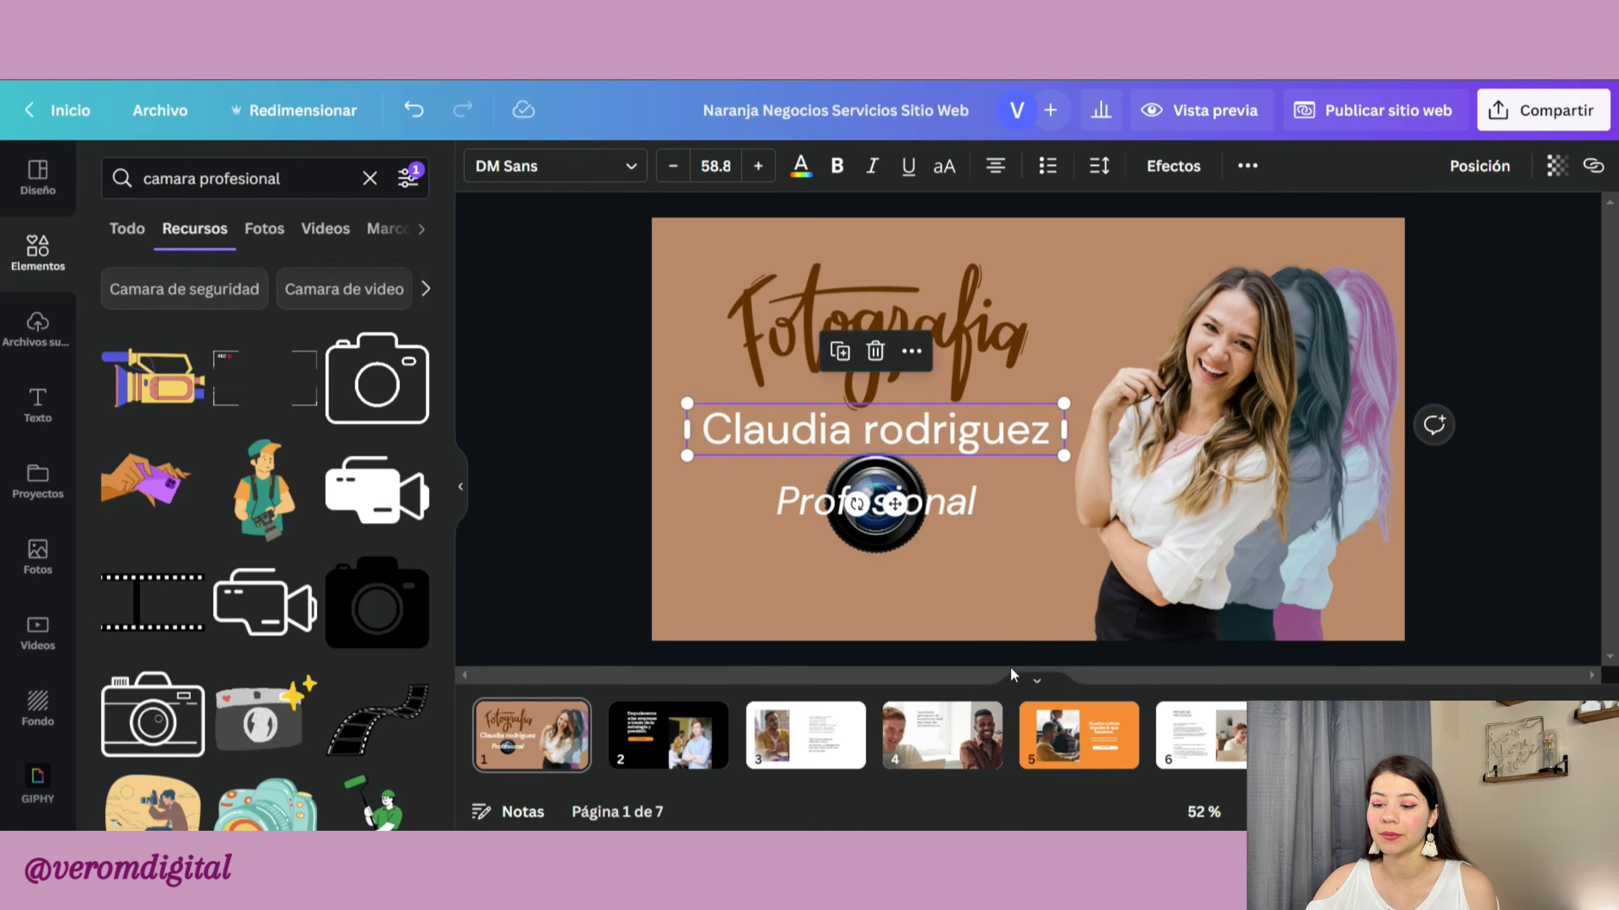
Step: Hide the page thumbnails and change page 2's black background to white
{"action": "left_click", "coordinate": [1035, 680]}
{"action": "scroll", "coordinate": [1024, 604], "scroll_direction": "down", "scroll_amount": 5}
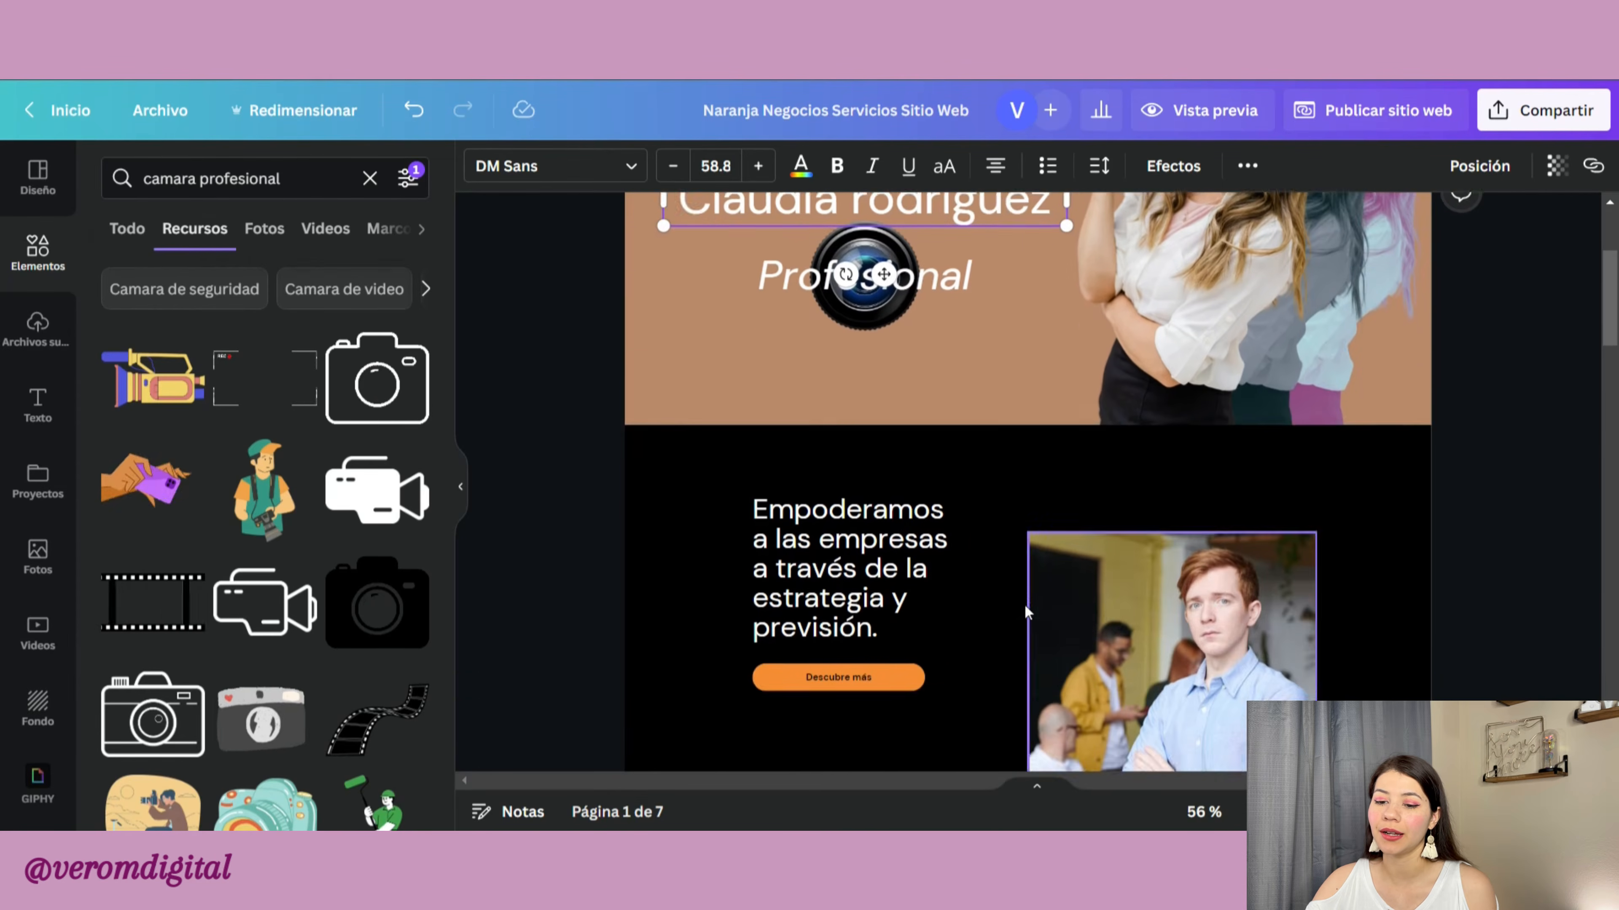
{"action": "left_click", "coordinate": [715, 402]}
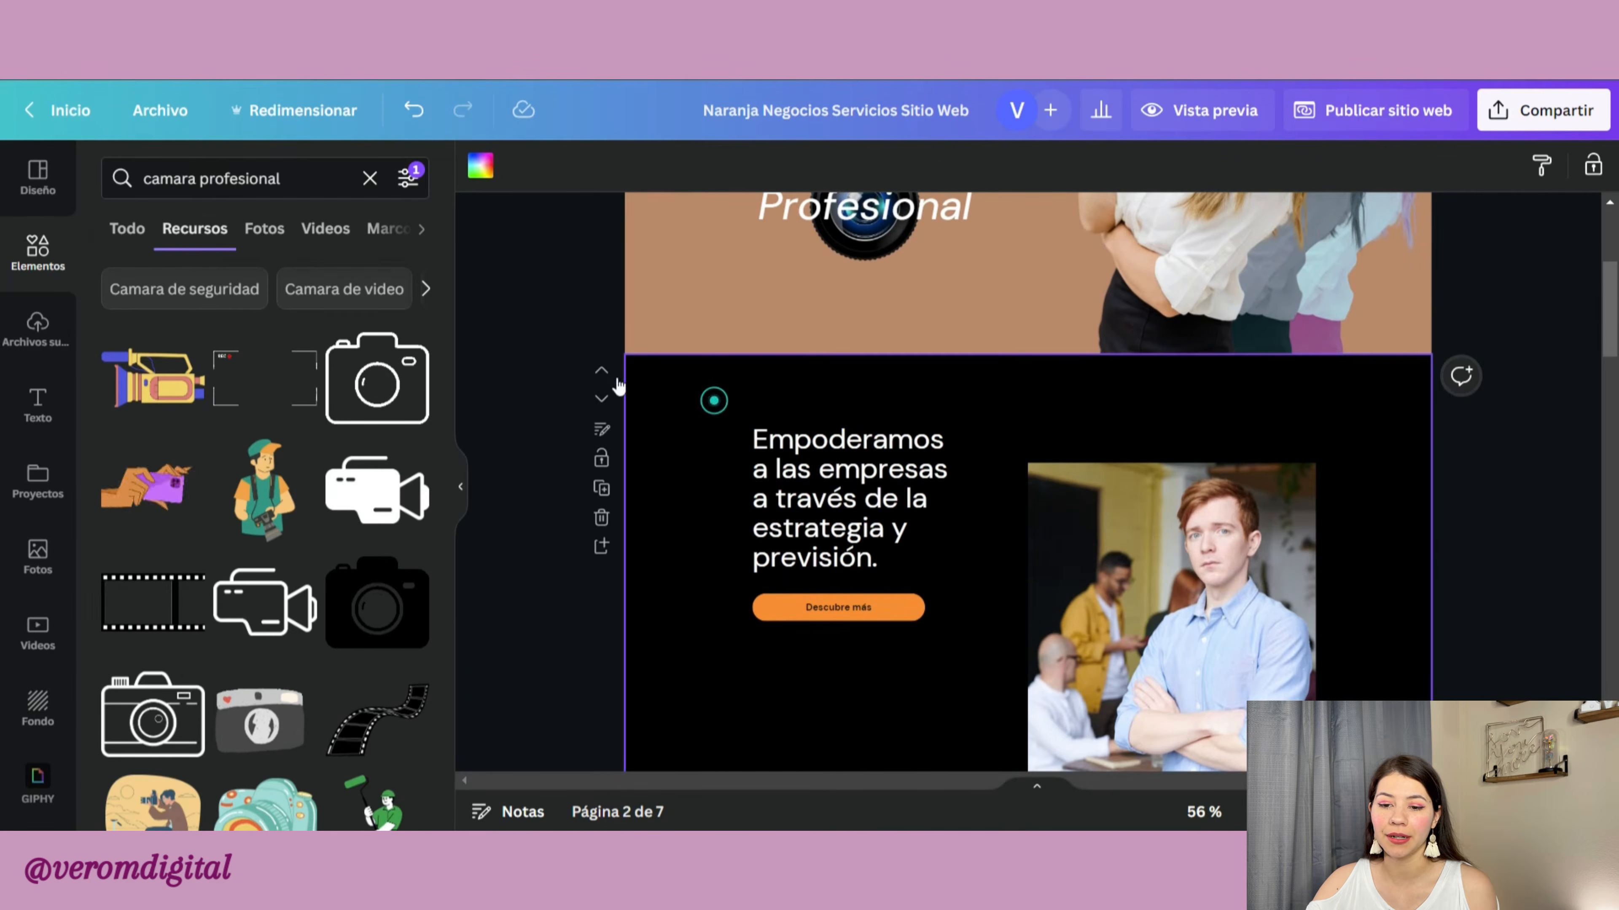
{"action": "left_click", "coordinate": [477, 164]}
{"action": "left_click", "coordinate": [407, 274]}
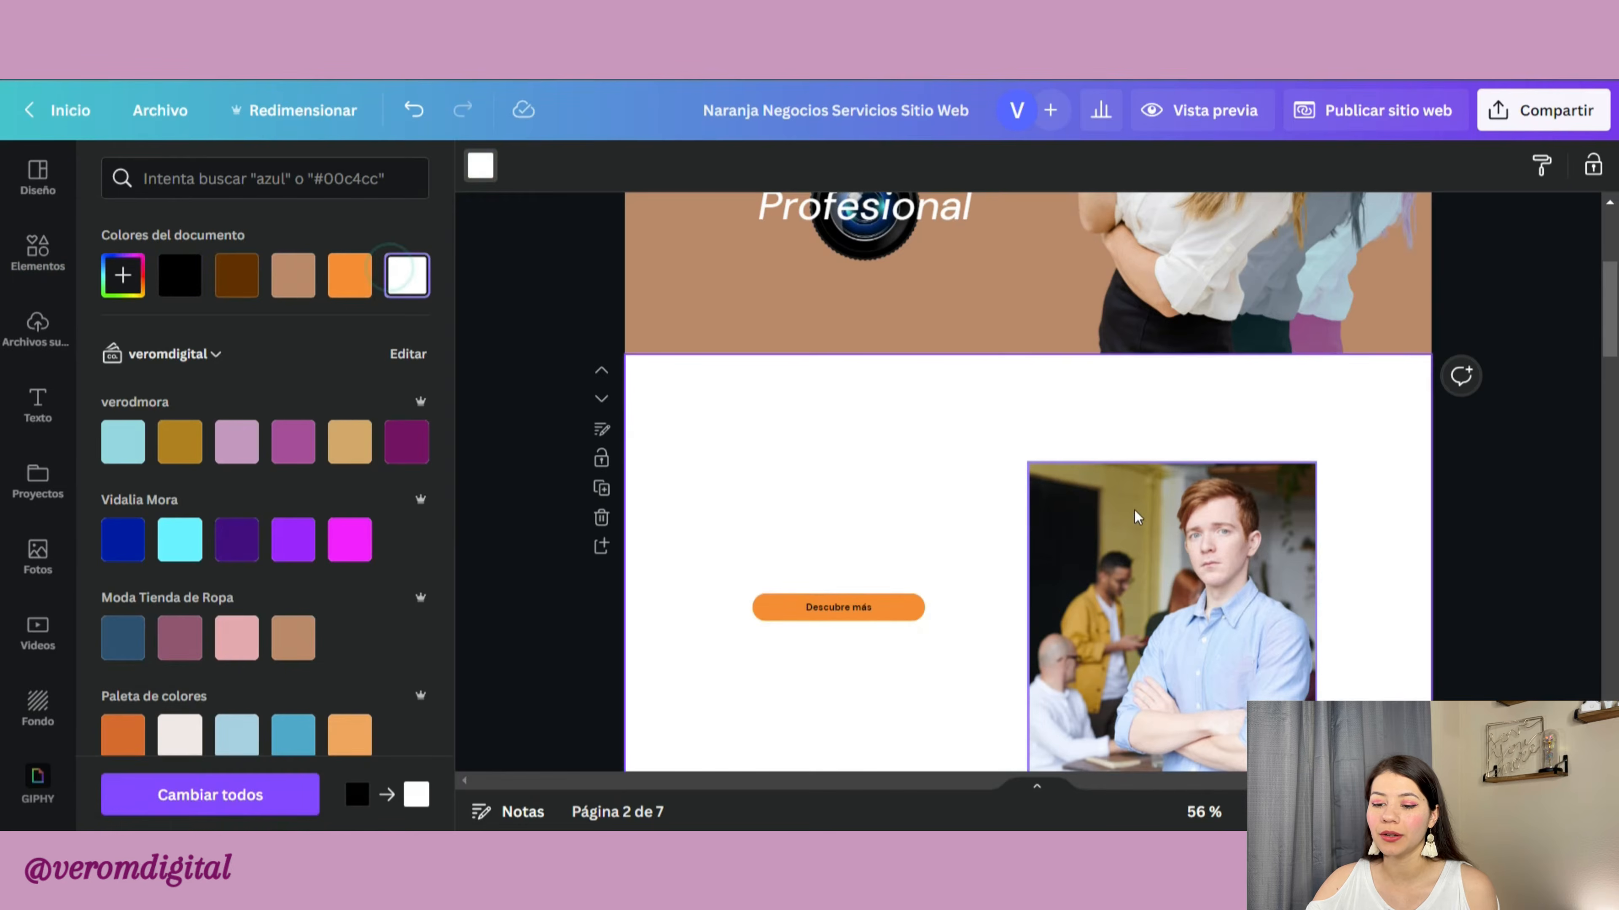
Step: Make the white paragraph text on page 2 black
{"action": "scroll", "coordinate": [871, 371], "scroll_direction": "down", "scroll_amount": 2}
{"action": "left_click", "coordinate": [871, 370]}
{"action": "left_click", "coordinate": [902, 443]}
{"action": "left_click", "coordinate": [902, 448]}
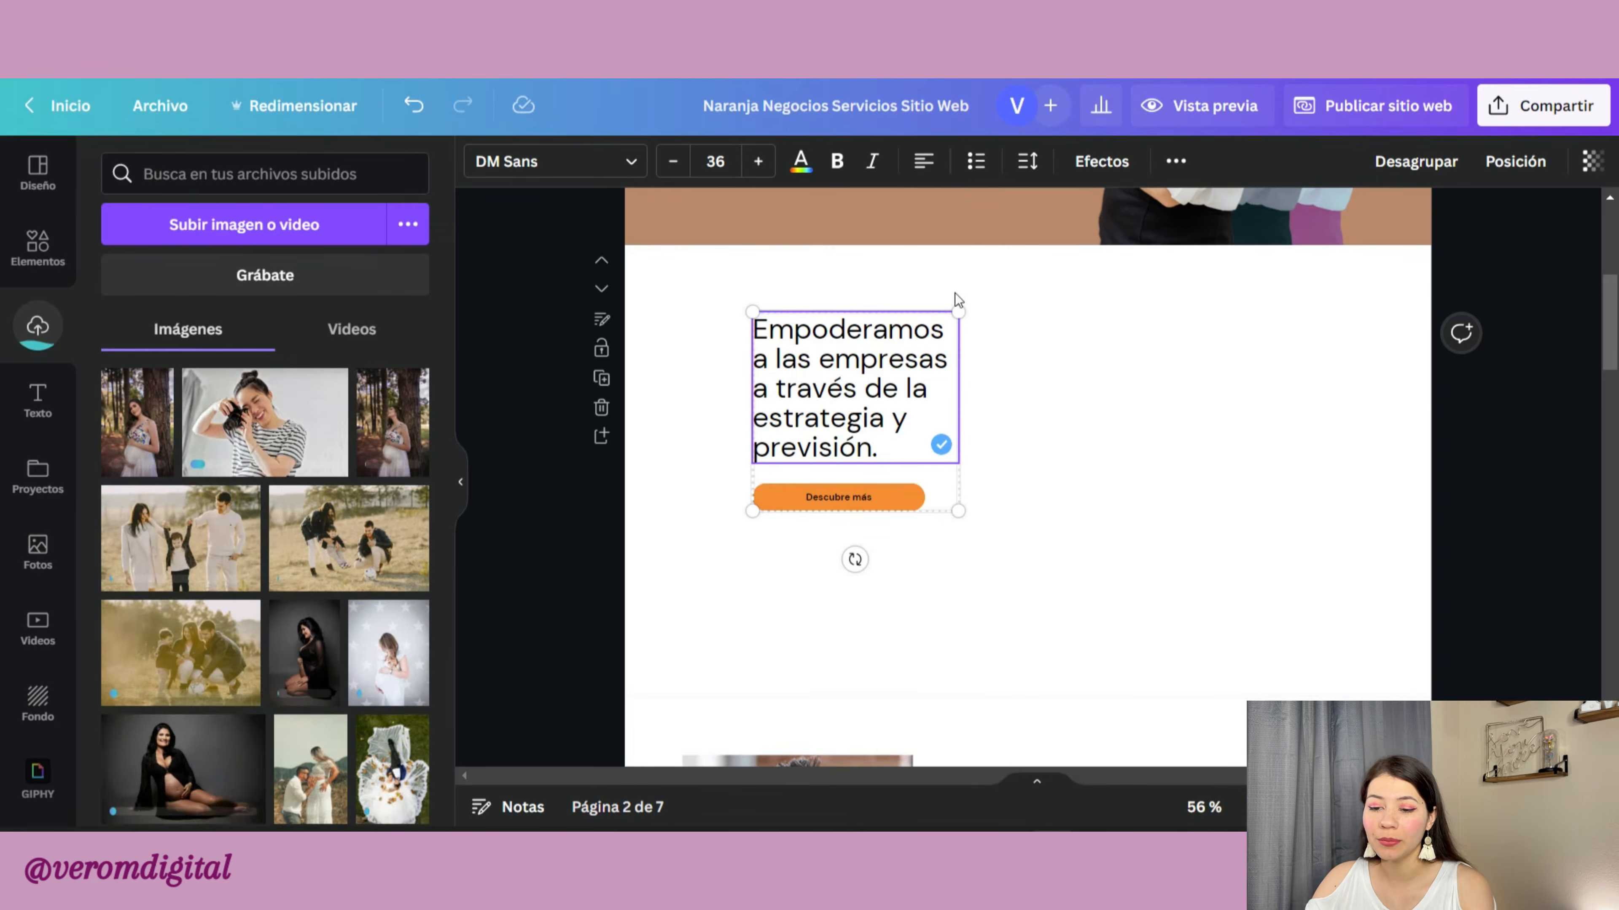
{"action": "left_click_drag", "start_coordinate": [902, 446], "coordinate": [751, 333]}
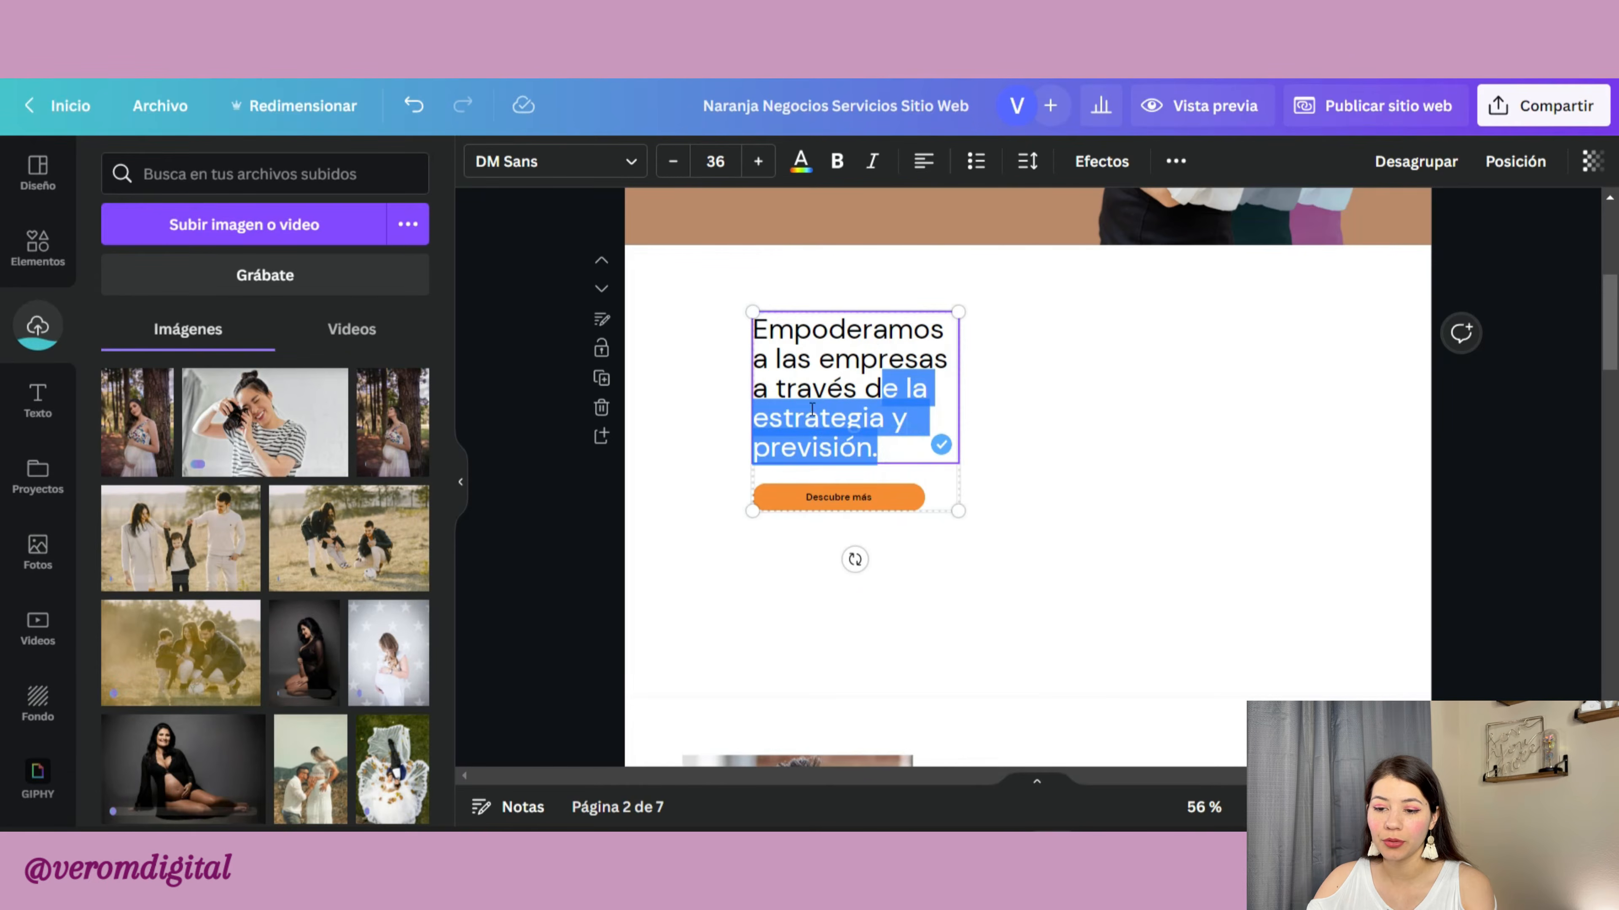
{"action": "left_click", "coordinate": [781, 285]}
Step: Copy the name heading from page 1 and paste it onto page 2
{"action": "scroll", "coordinate": [802, 295], "scroll_direction": "up", "scroll_amount": 5}
{"action": "left_click", "coordinate": [811, 328]}
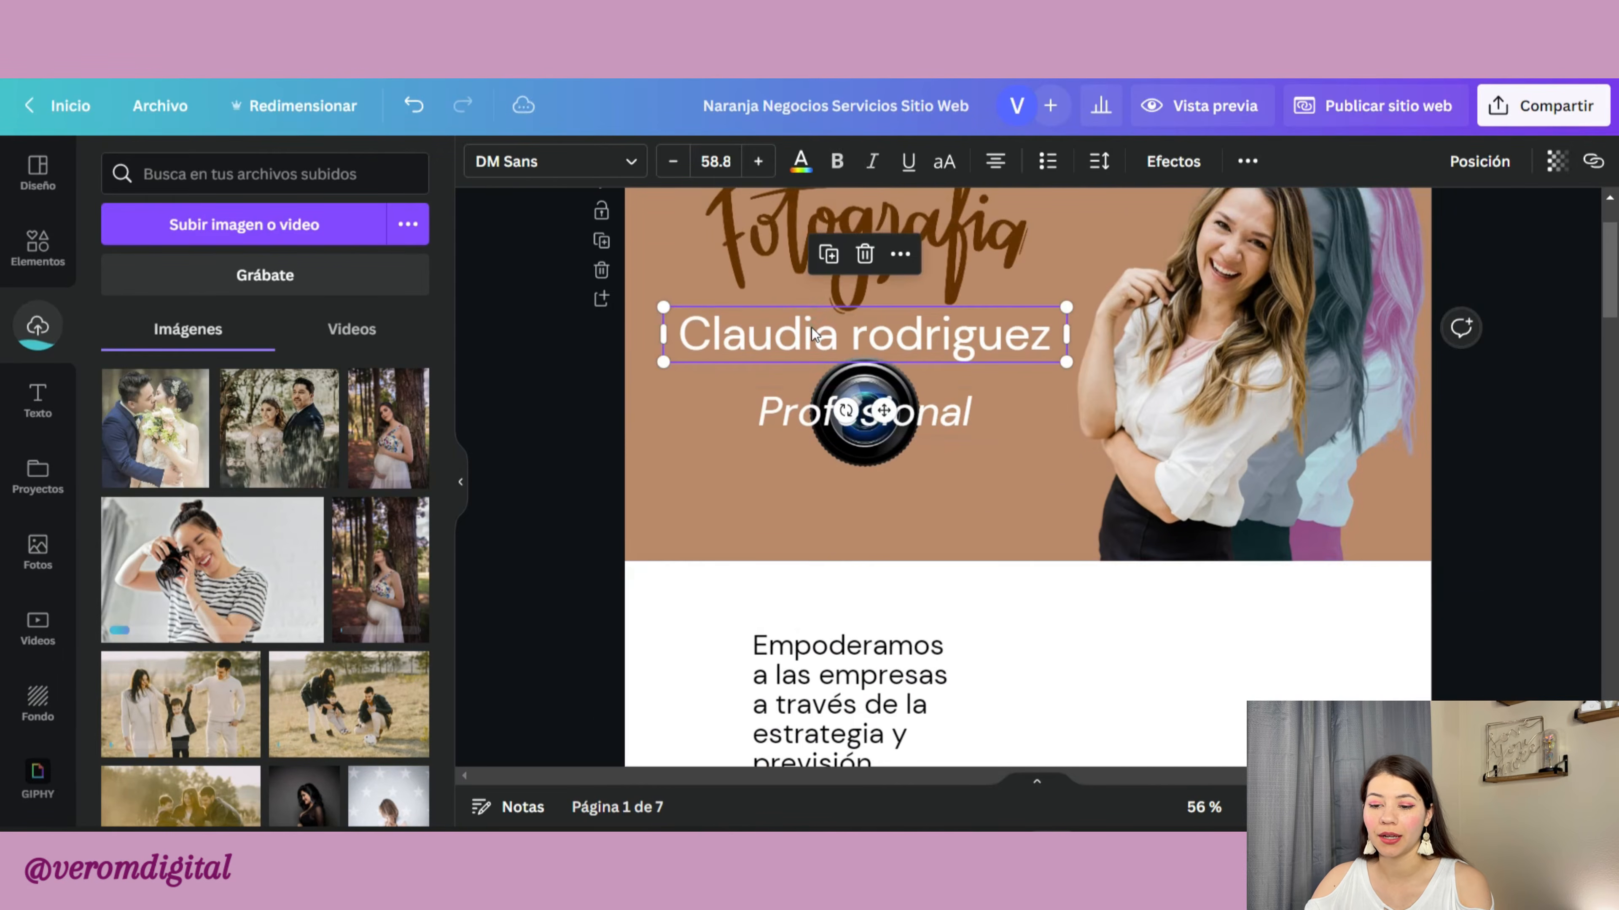
{"action": "scroll", "coordinate": [817, 339], "scroll_direction": "down", "scroll_amount": 5}
{"action": "left_click", "coordinate": [828, 280]}
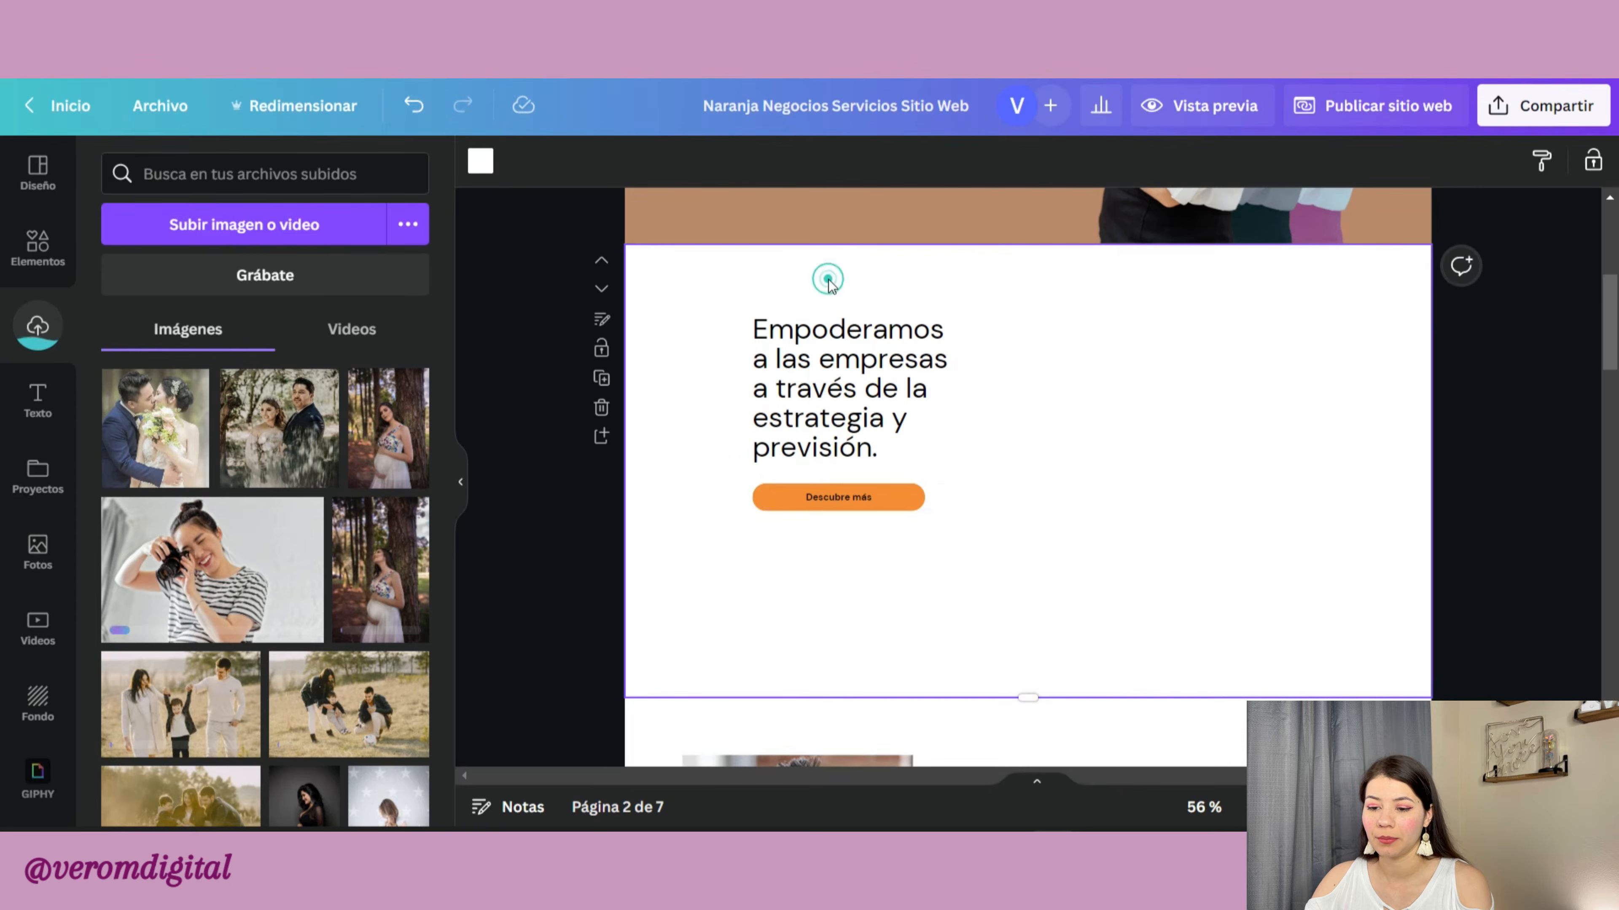
{"action": "key", "text": "ctrl+v"}
Step: Turn the pasted heading into "Sobre mi..." in the document's dark brown, narrow its box and make it italic
{"action": "left_click", "coordinate": [800, 162]}
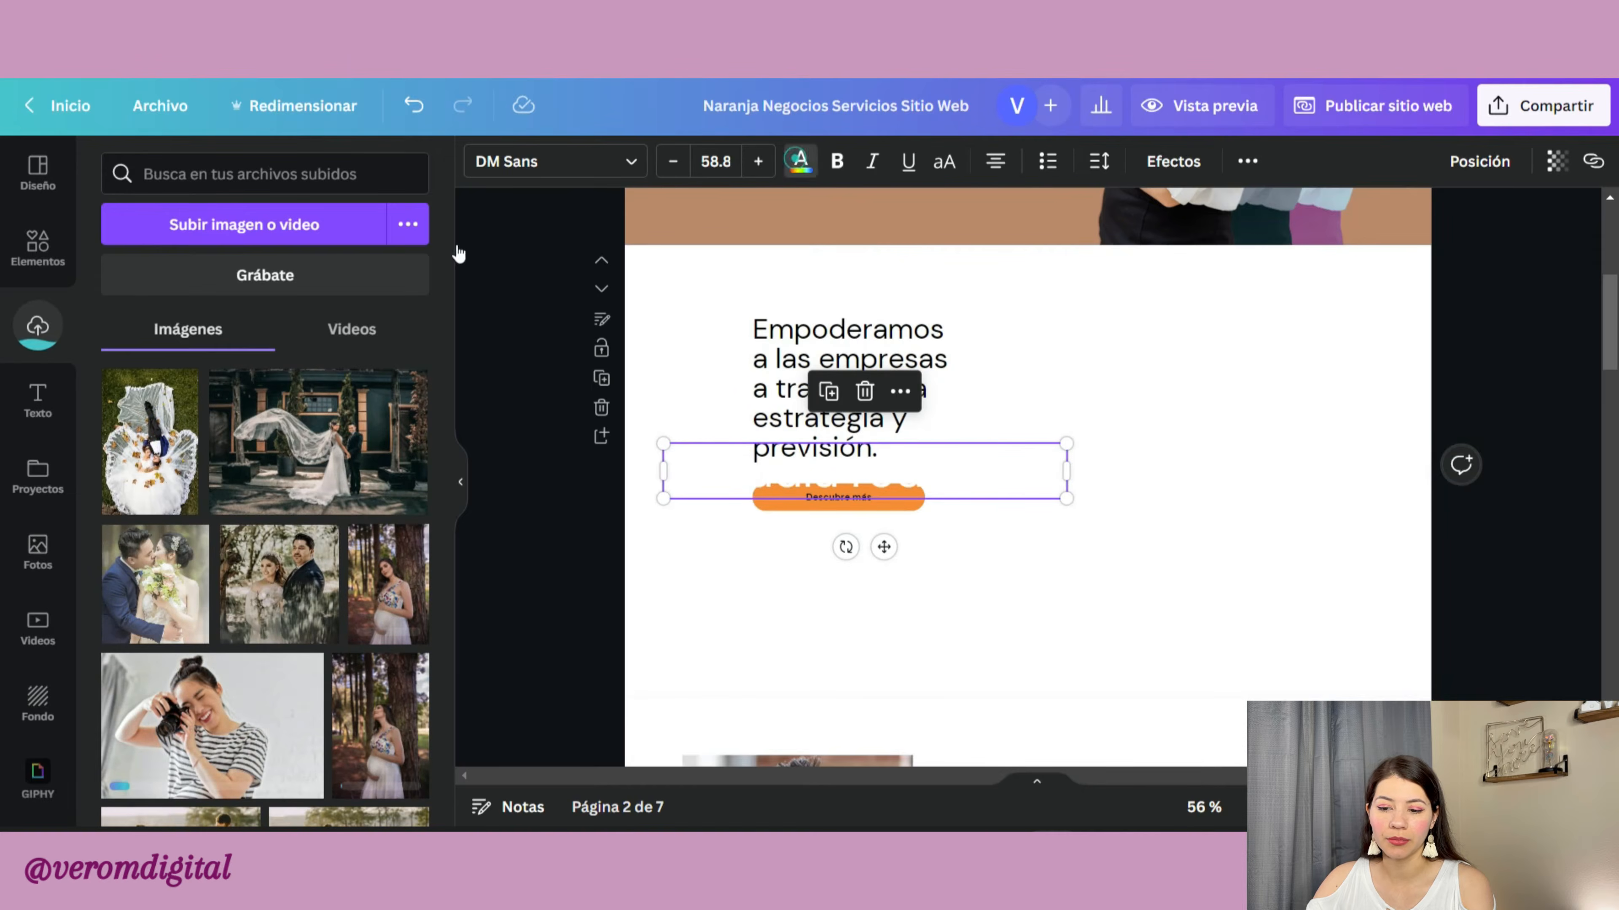
{"action": "left_click", "coordinate": [237, 271]}
{"action": "type", "text": "Sobre mi..."}
{"action": "left_click_drag", "start_coordinate": [1066, 472], "coordinate": [893, 471]}
{"action": "left_click", "coordinate": [872, 162]}
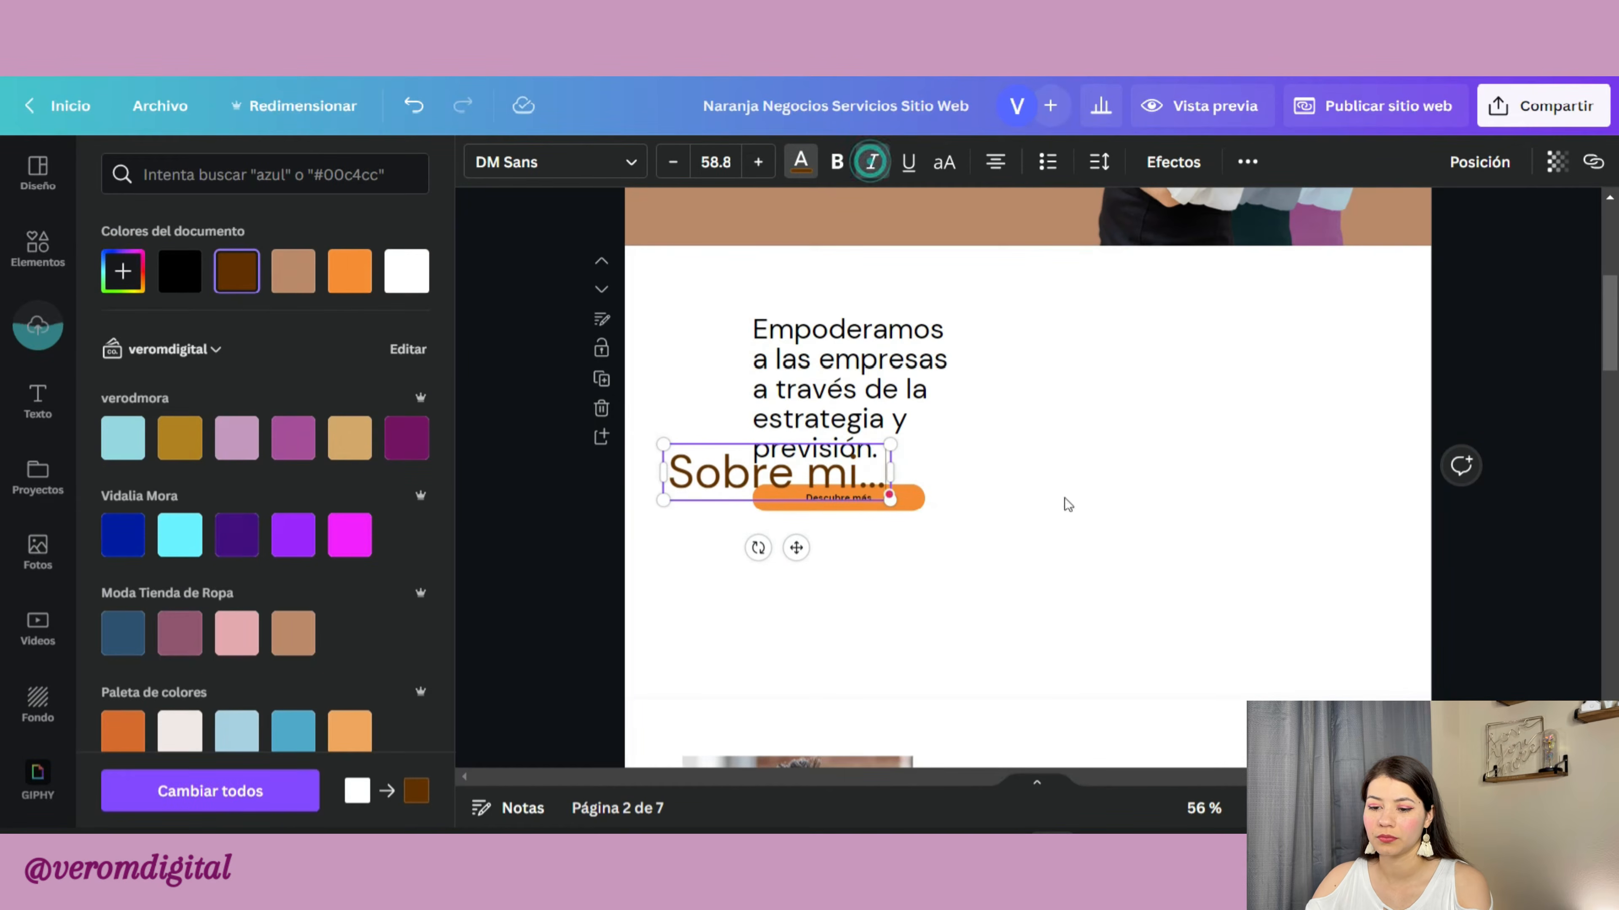
Step: Place the "Sobre mi..." heading in page 2's upper area and move the paragraph with its button below it
{"action": "left_click_drag", "start_coordinate": [894, 356], "coordinate": [921, 526]}
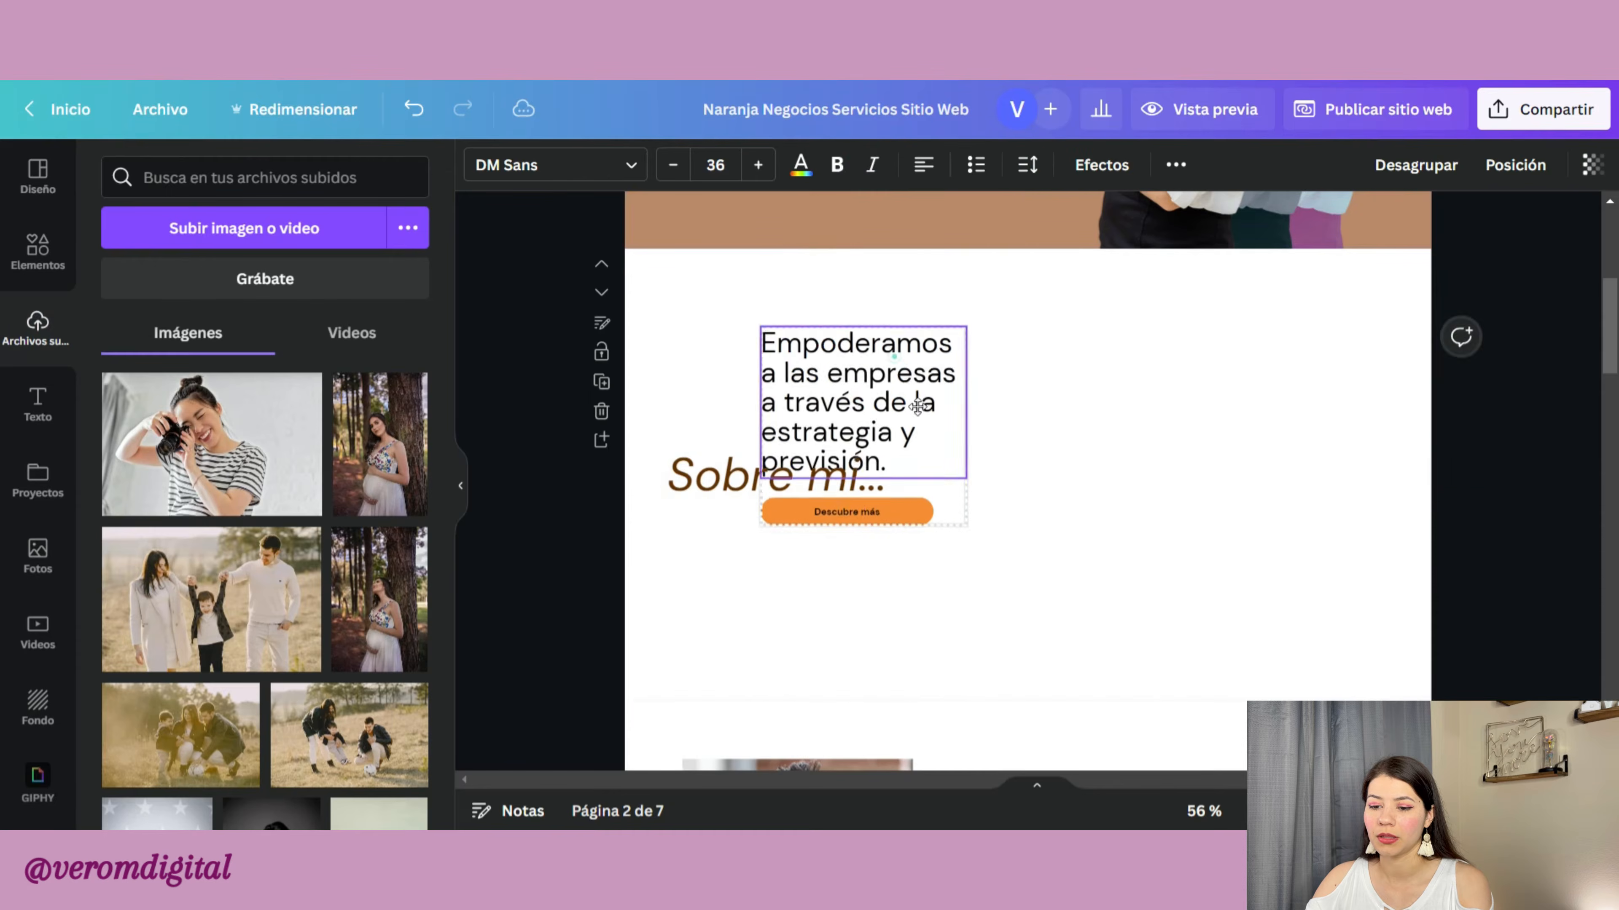
{"action": "left_click_drag", "start_coordinate": [778, 478], "coordinate": [779, 334]}
{"action": "left_click_drag", "start_coordinate": [890, 606], "coordinate": [882, 538]}
Step: Delete the orange "Descubre más" button below the paragraph and enlarge the paragraph text to size 44
{"action": "scroll", "coordinate": [924, 511], "scroll_direction": "down", "scroll_amount": 3}
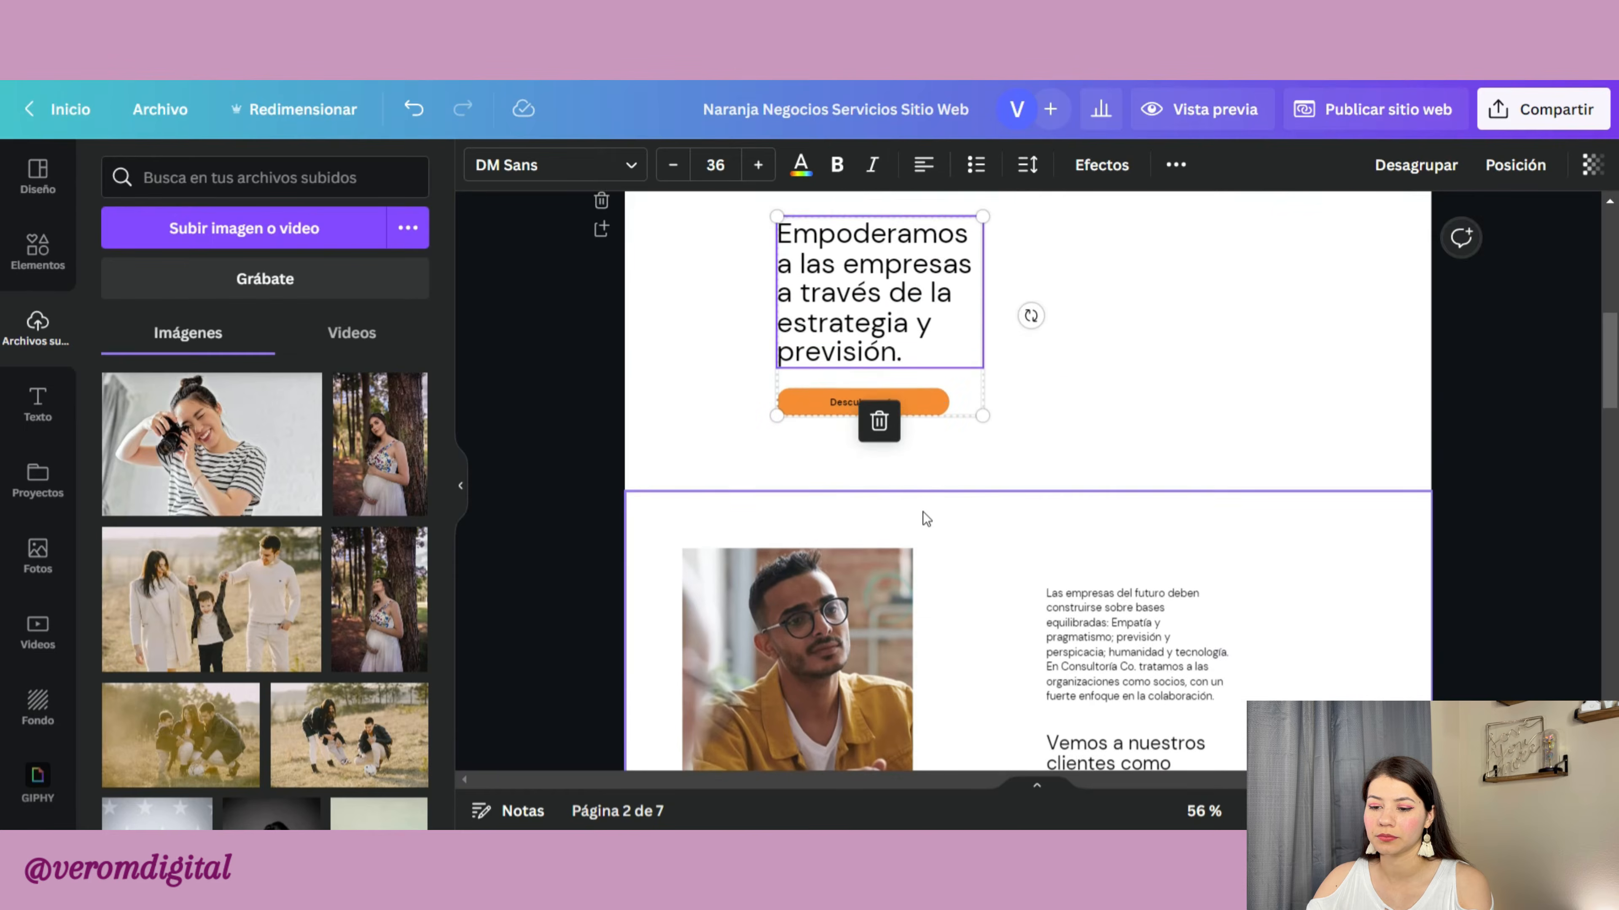
{"action": "scroll", "coordinate": [919, 509], "scroll_direction": "up", "scroll_amount": 6}
{"action": "scroll", "coordinate": [879, 573], "scroll_direction": "down", "scroll_amount": 3}
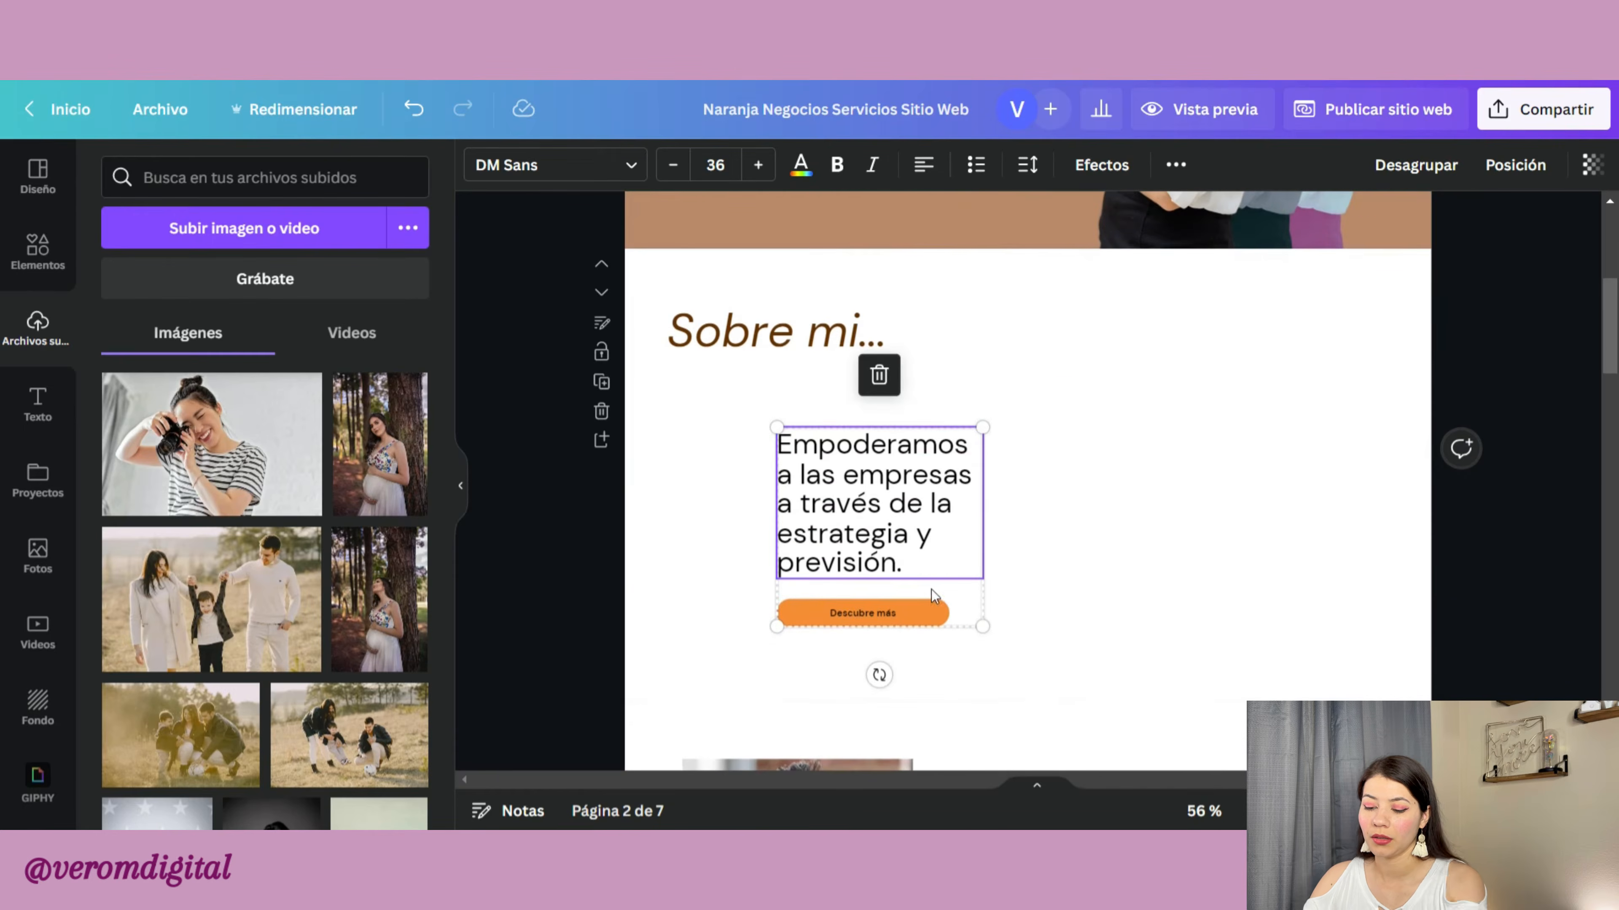
{"action": "left_click", "coordinate": [924, 611]}
{"action": "key", "text": "Delete"}
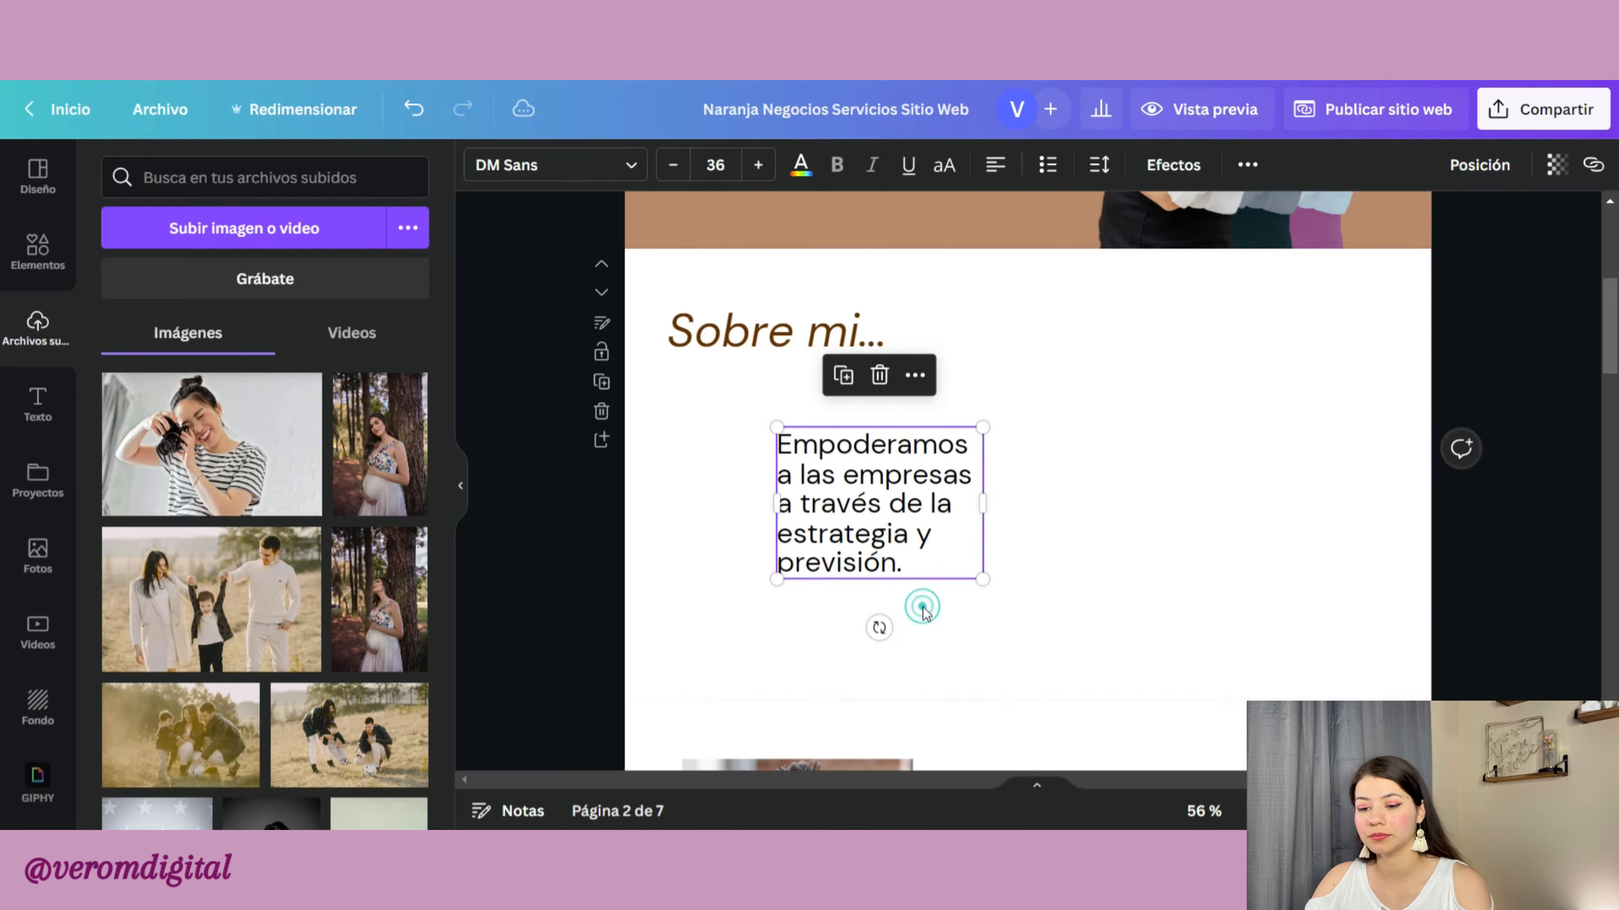
{"action": "double_click", "coordinate": [917, 576]}
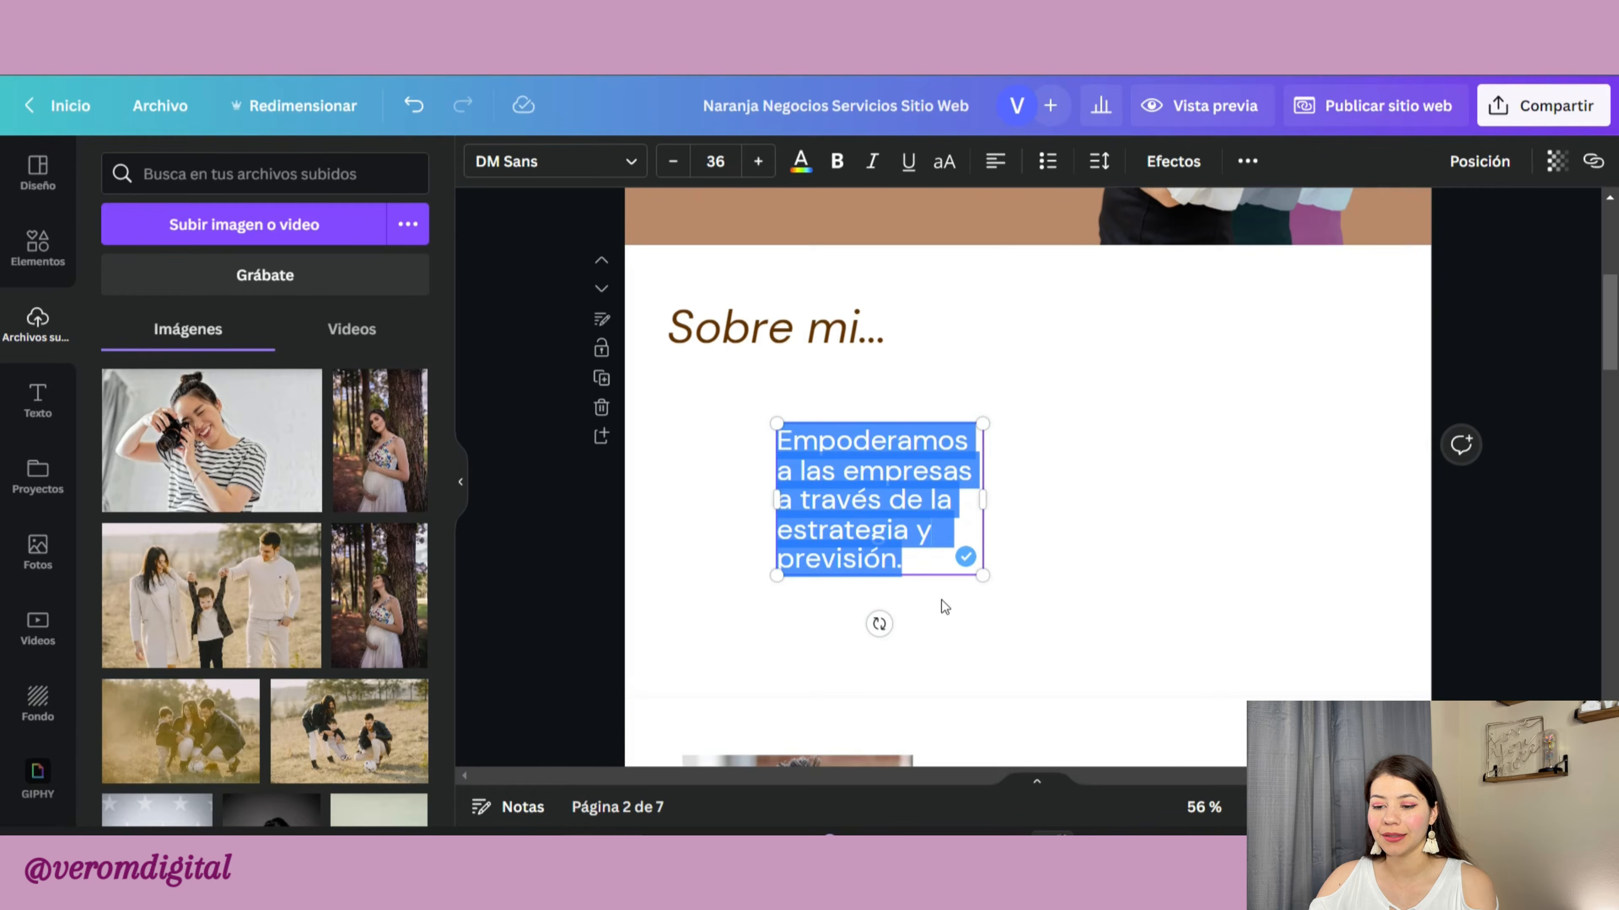
{"action": "left_click_drag", "start_coordinate": [981, 583], "coordinate": [1028, 609]}
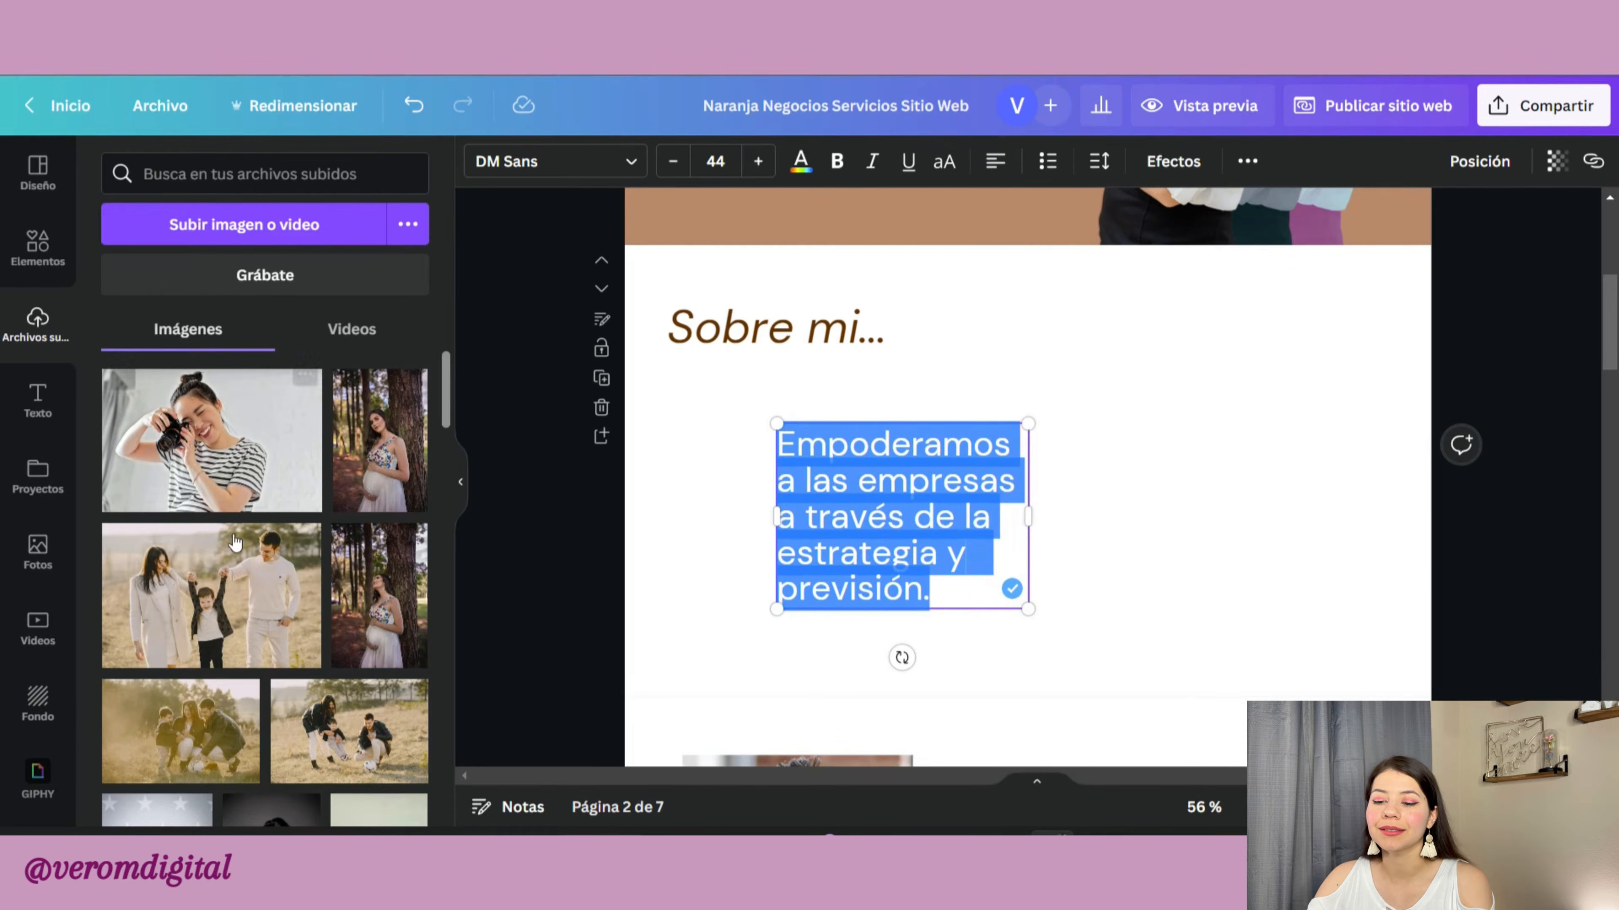
Step: Add the uploaded photo of the woman with a camera to page 2, beside the paragraph on its right
{"action": "left_click", "coordinate": [201, 472]}
{"action": "left_click_drag", "start_coordinate": [1068, 457], "coordinate": [1254, 506]}
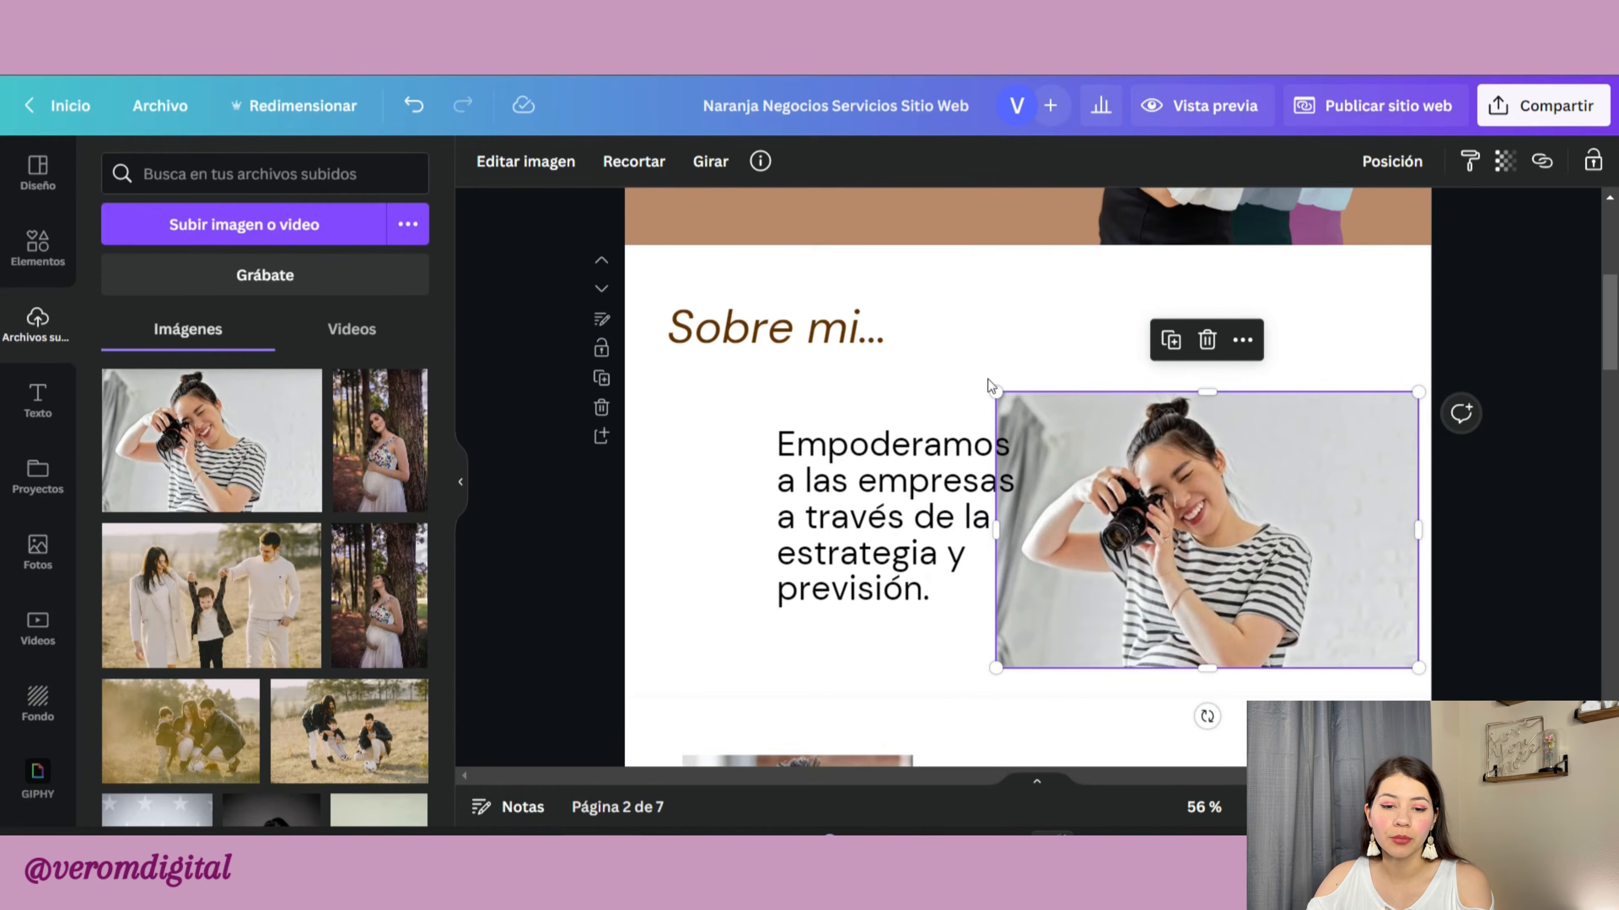
Step: Put the camera woman's photo into a scalloped circle frame on page 2 and shift the paragraph left, clear of it
{"action": "left_click", "coordinate": [38, 249]}
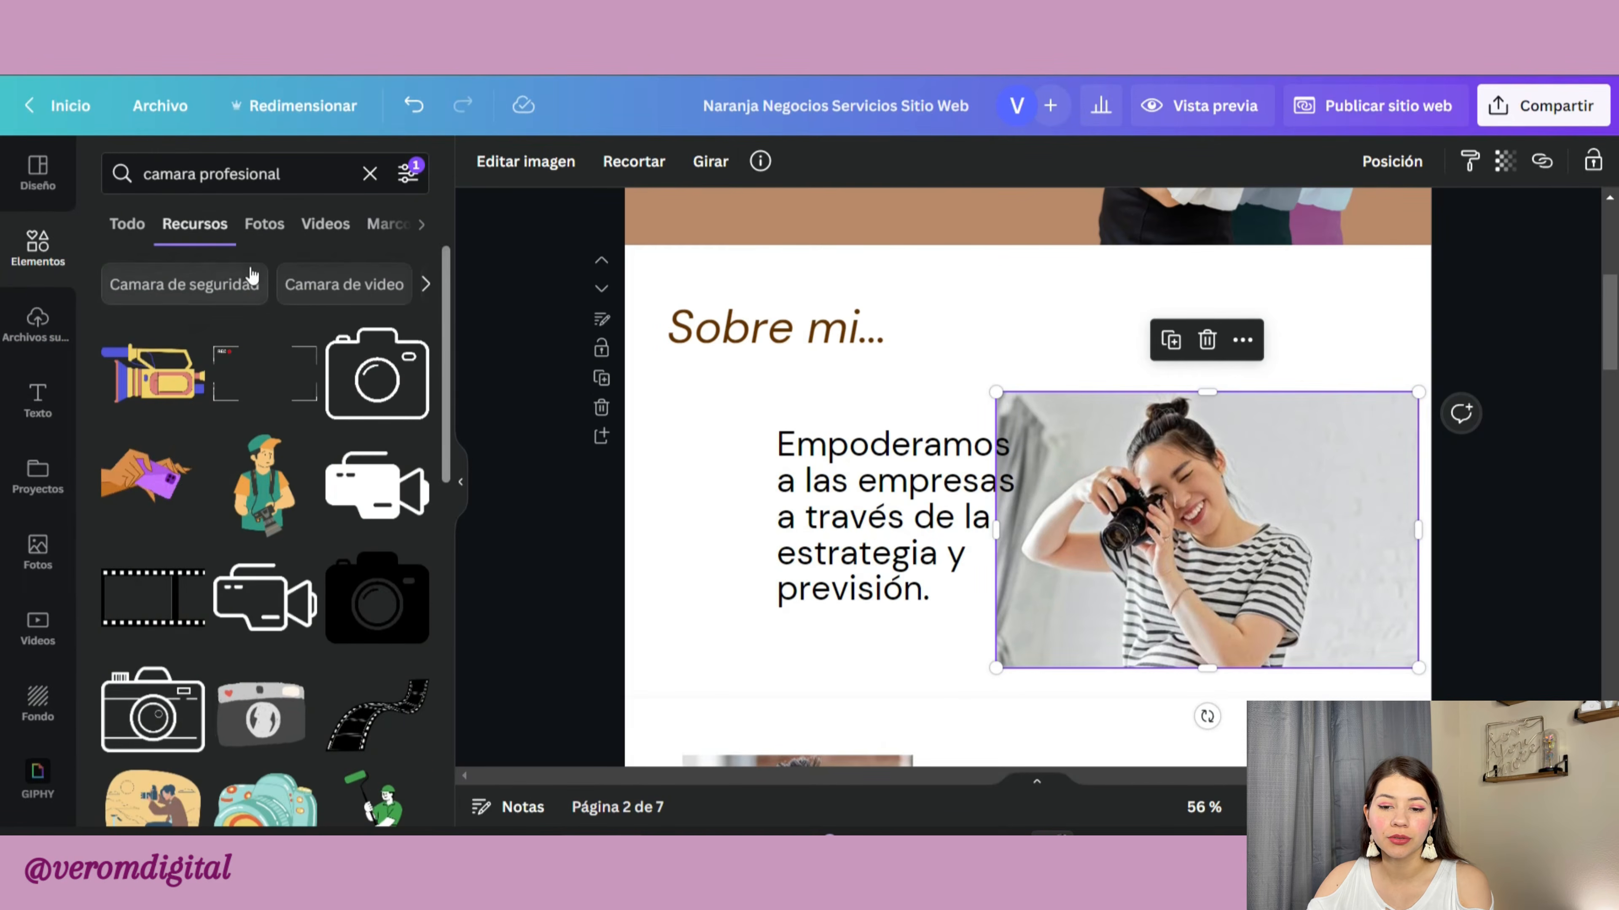
{"action": "left_click", "coordinate": [369, 173]}
{"action": "scroll", "coordinate": [258, 554], "scroll_direction": "down", "scroll_amount": 15}
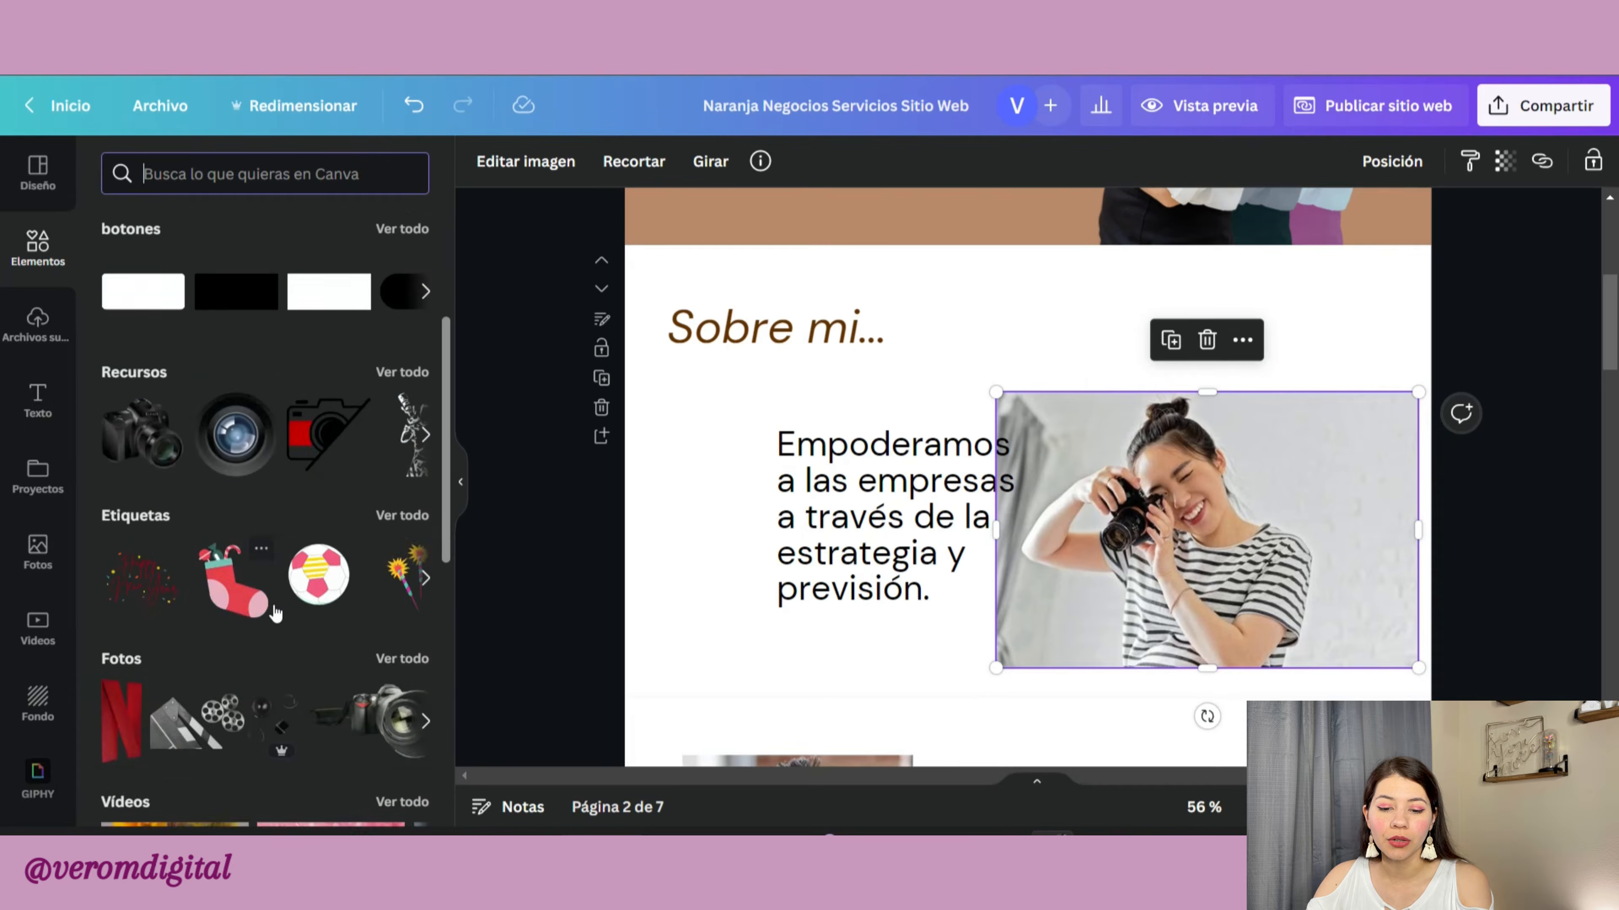
{"action": "scroll", "coordinate": [275, 601], "scroll_direction": "down", "scroll_amount": 3}
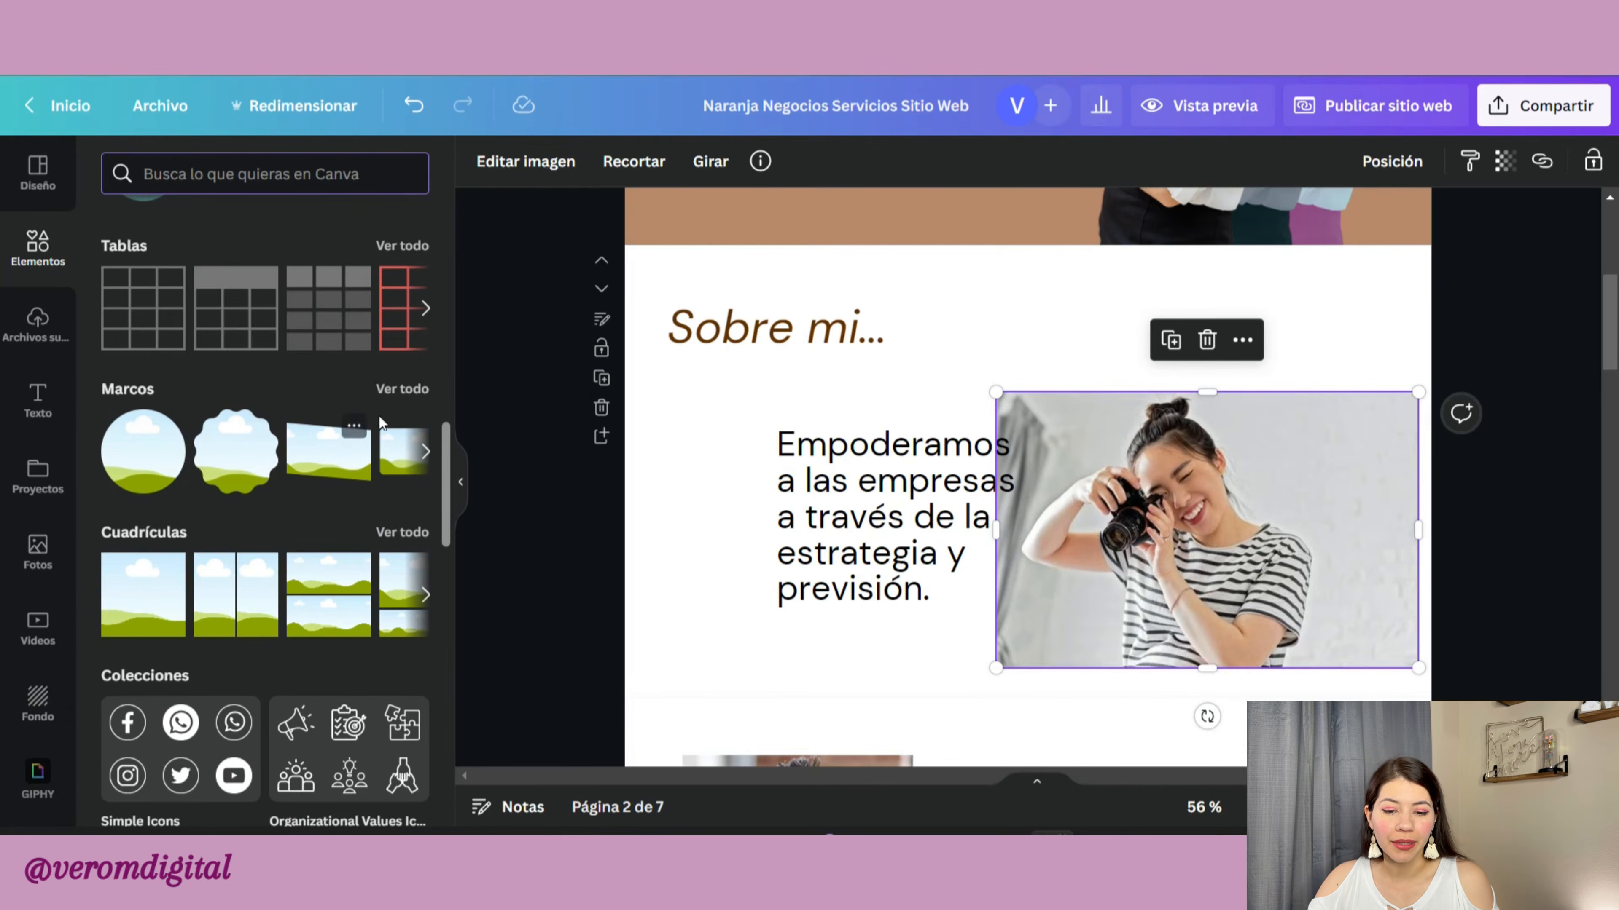
{"action": "left_click", "coordinate": [396, 390]}
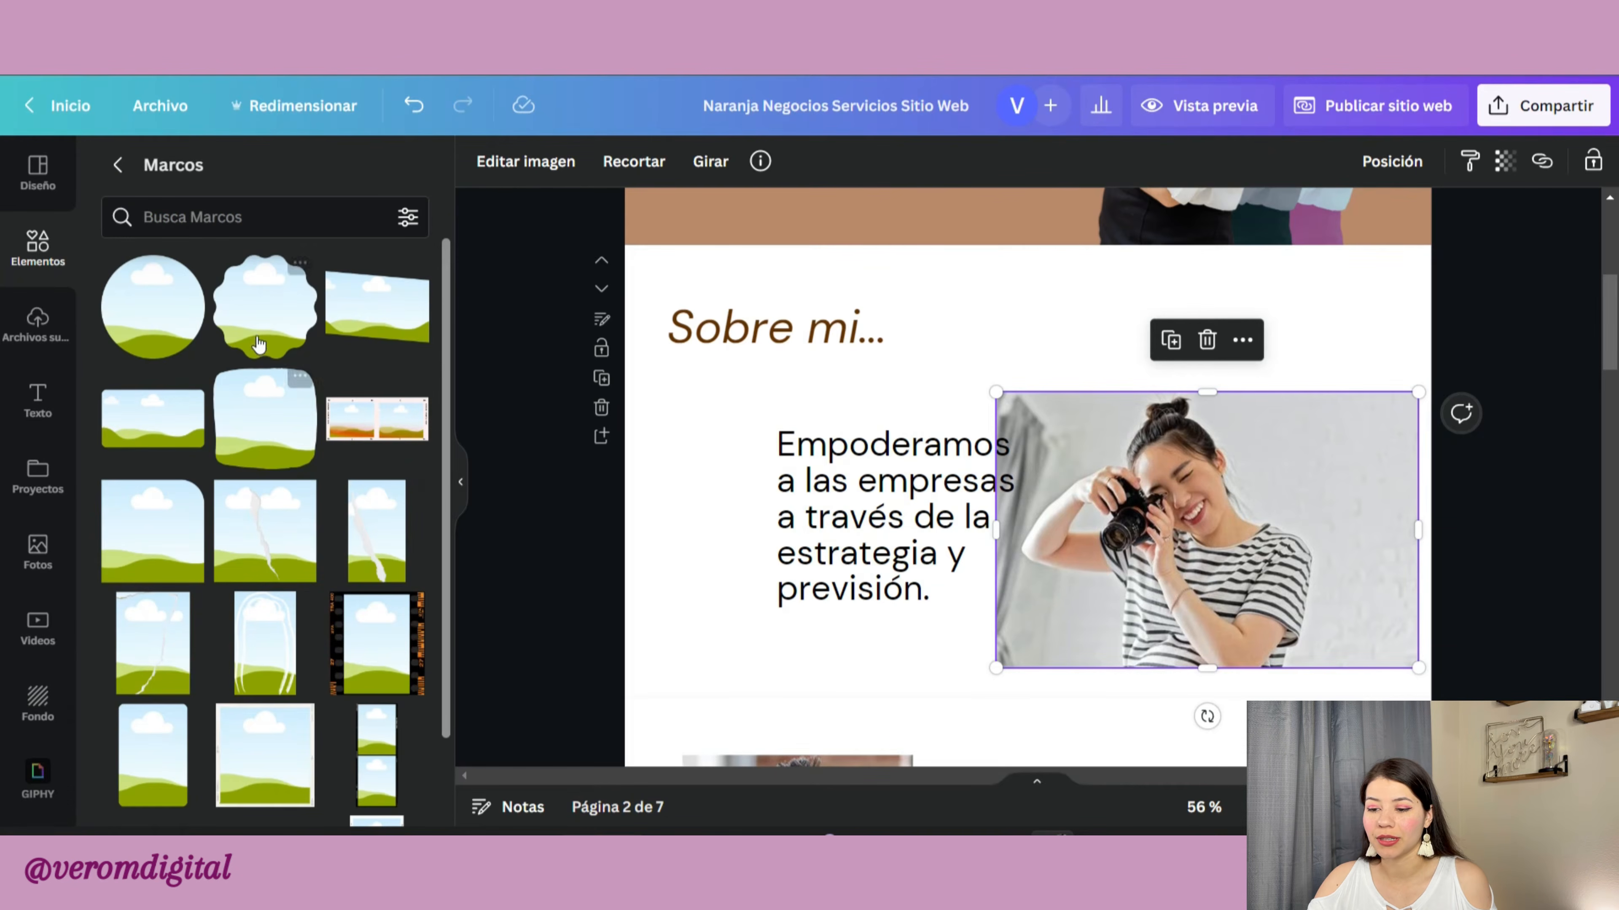
{"action": "mouse_move", "coordinate": [258, 344]}
{"action": "left_mouse_down"}
{"action": "mouse_move", "coordinate": [1112, 423]}
{"action": "mouse_move", "coordinate": [1261, 502]}
{"action": "left_mouse_up"}
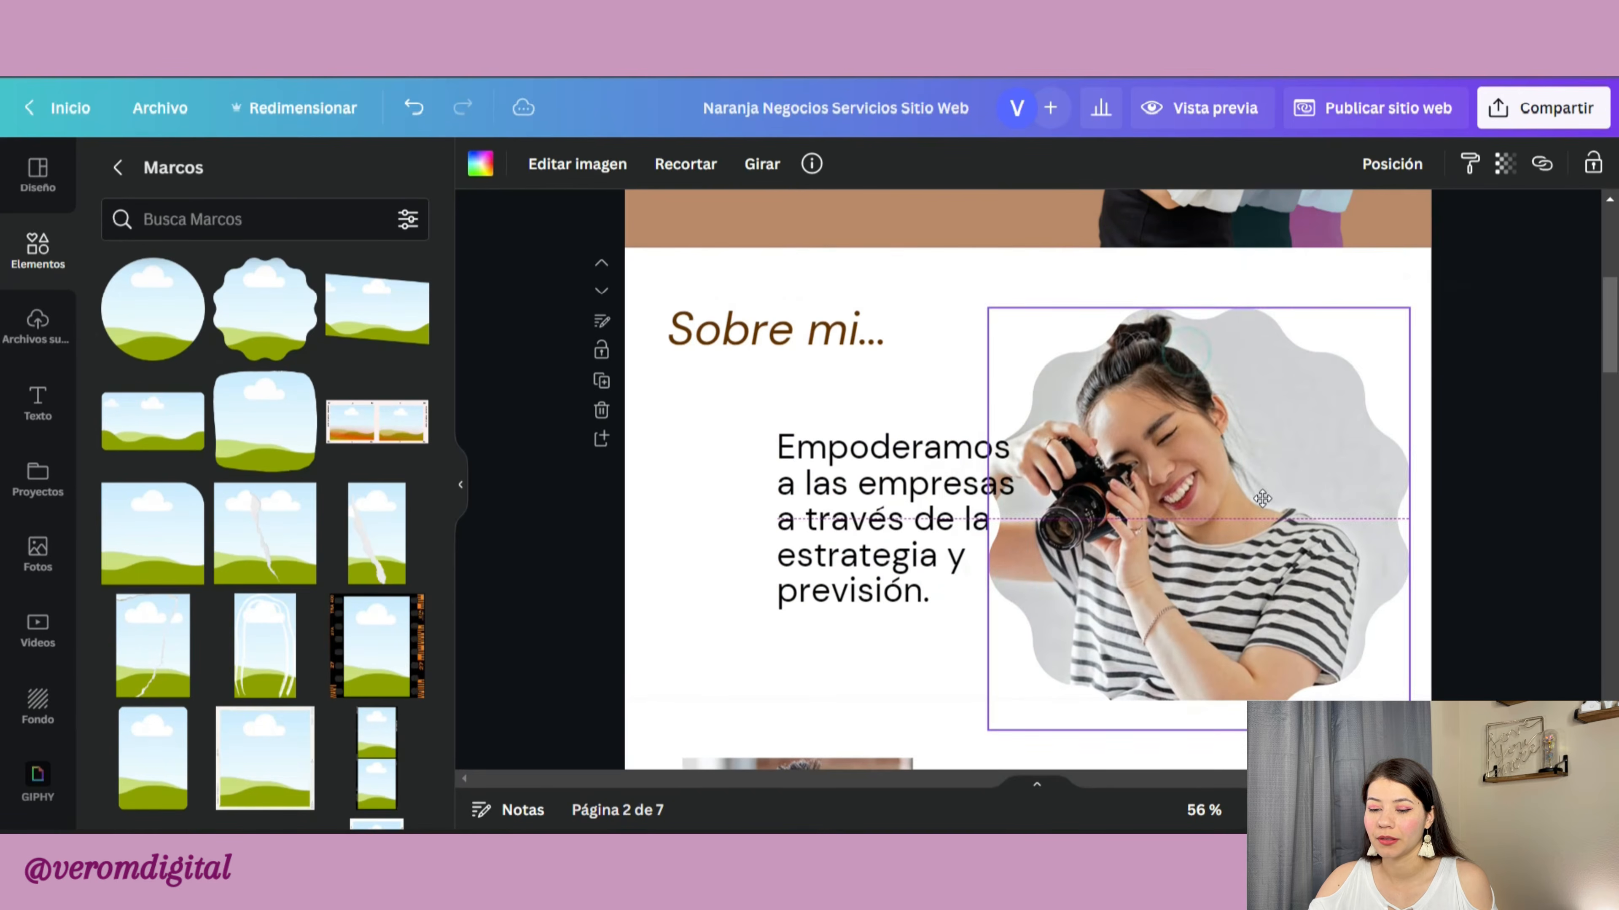
{"action": "left_click", "coordinate": [903, 503]}
{"action": "left_click_drag", "start_coordinate": [872, 490], "coordinate": [797, 499]}
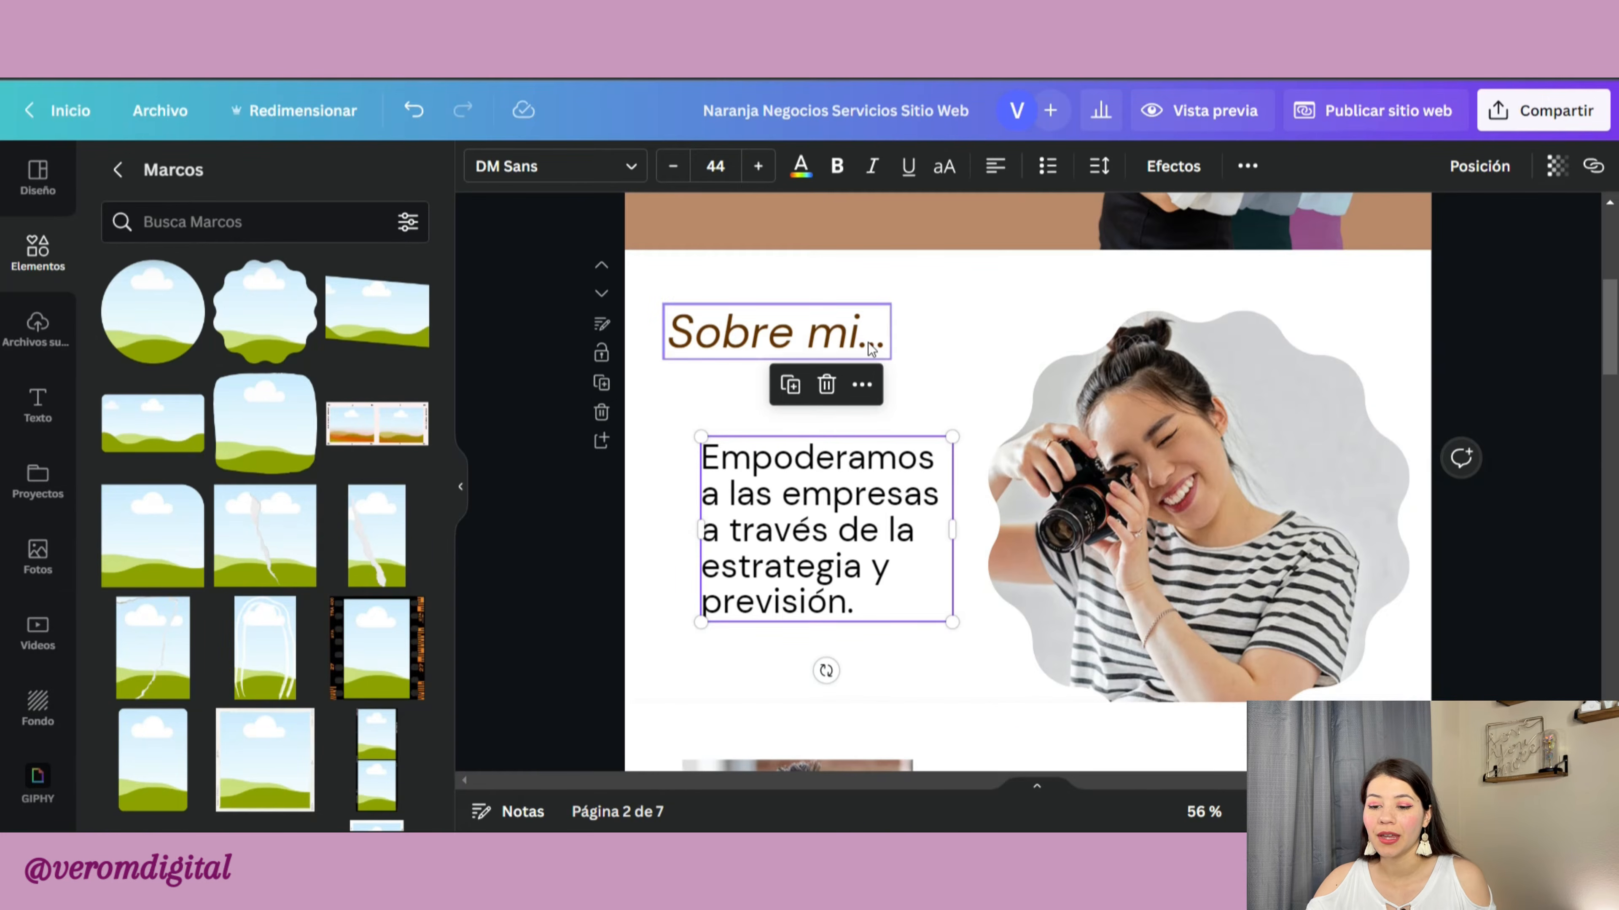
Step: Set page 3's background to the document's tan colour used on the cover page
{"action": "scroll", "coordinate": [1072, 398], "scroll_direction": "down", "scroll_amount": 8}
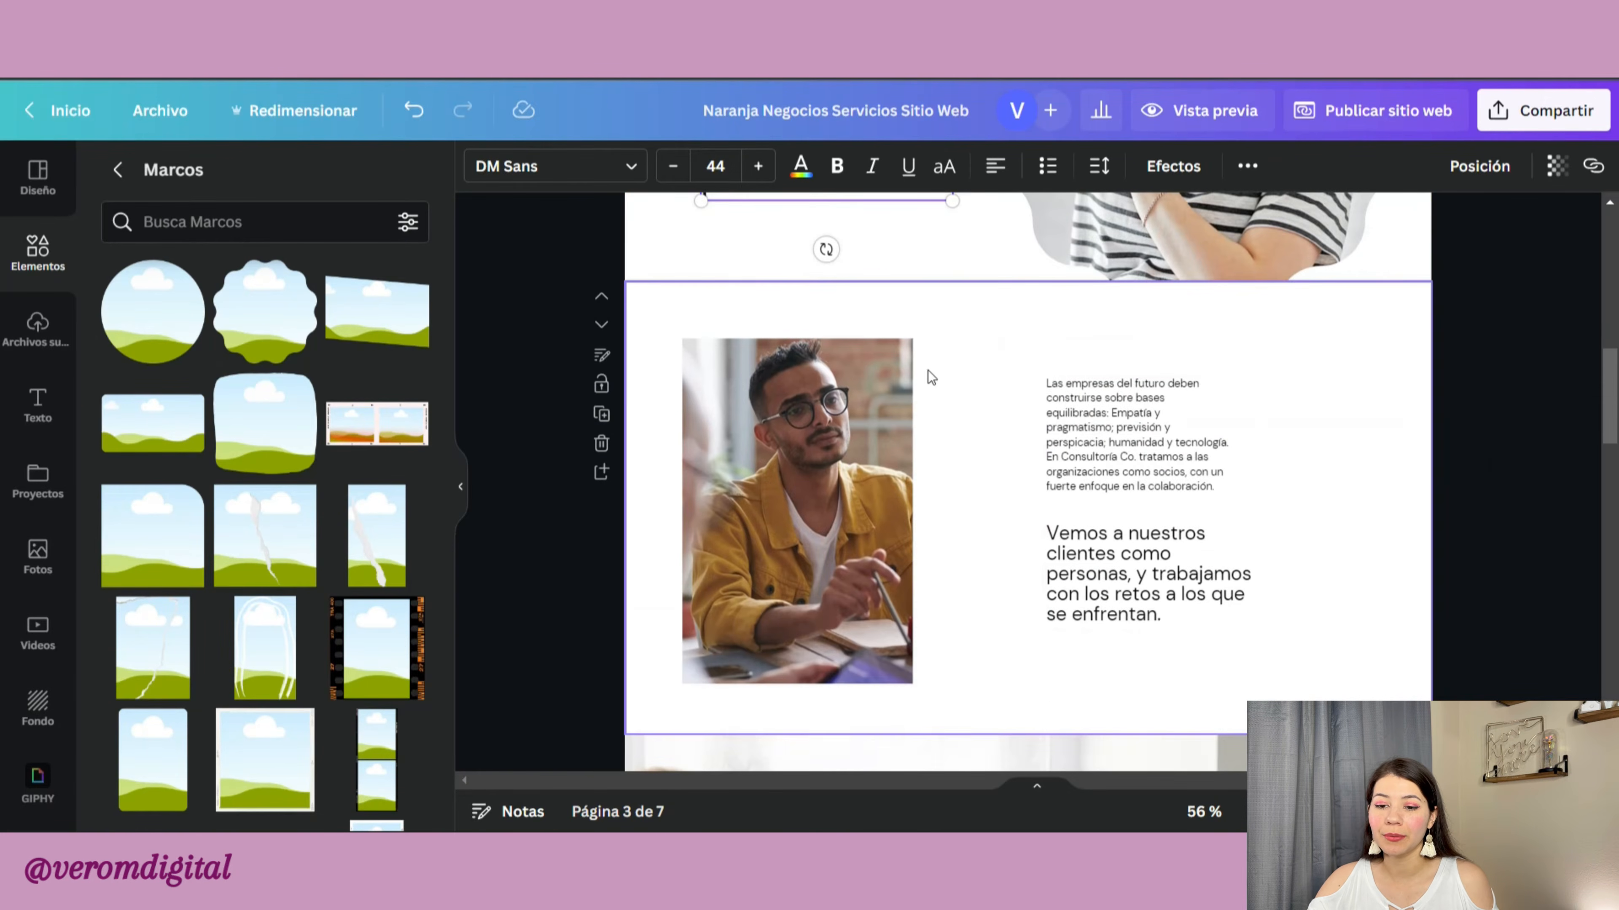
{"action": "left_click", "coordinate": [929, 302]}
{"action": "scroll", "coordinate": [722, 271], "scroll_direction": "up", "scroll_amount": 15}
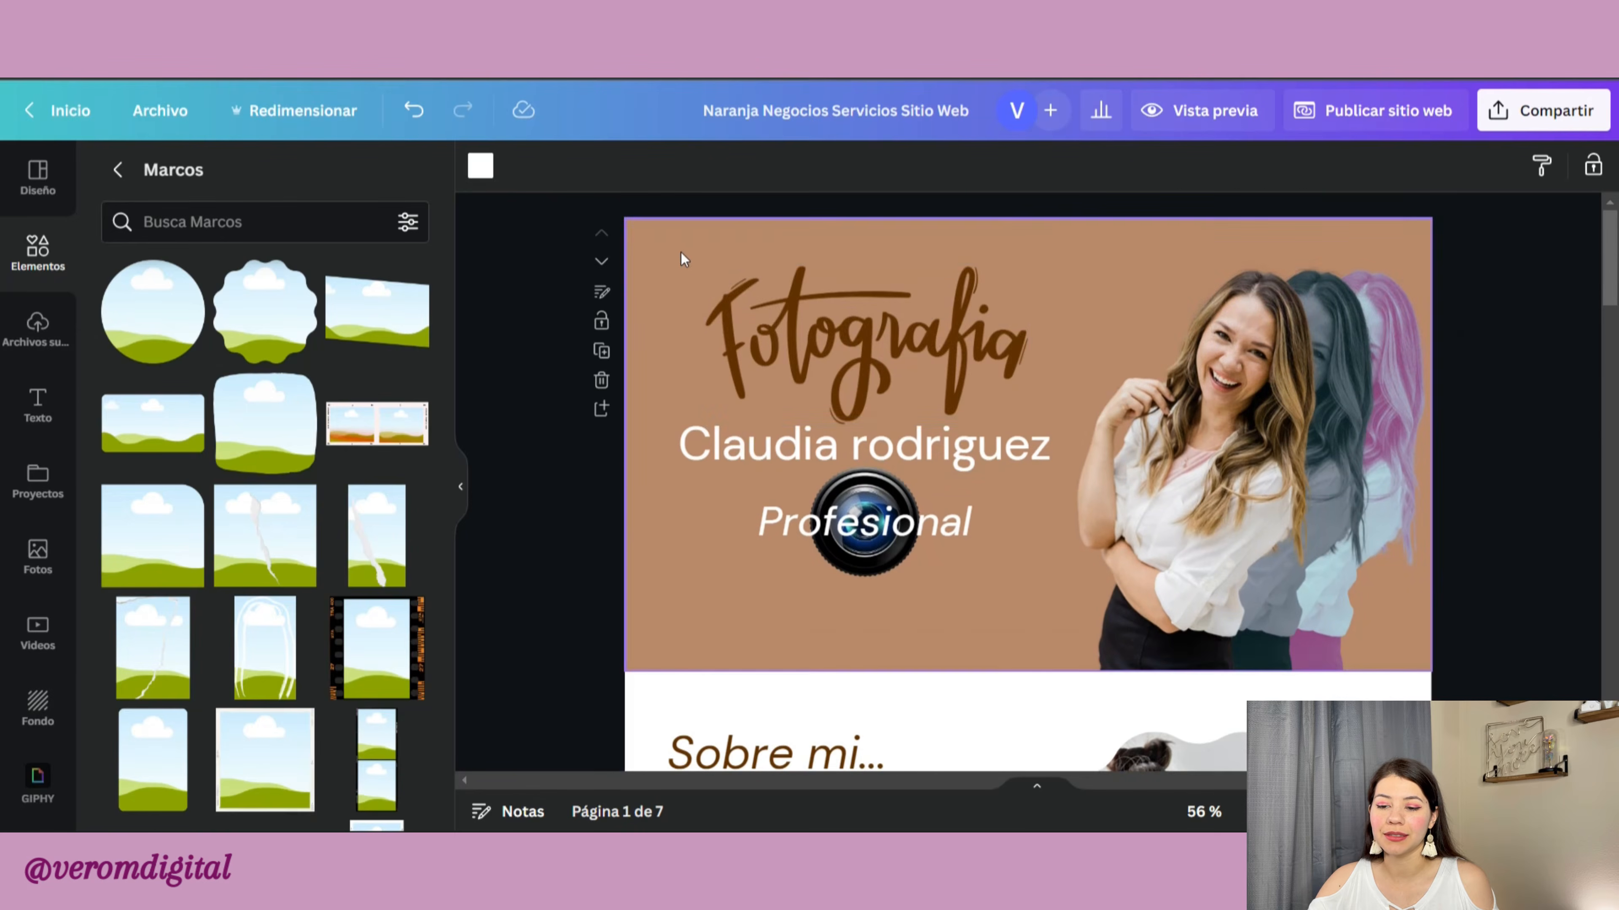
{"action": "scroll", "coordinate": [746, 351], "scroll_direction": "down", "scroll_amount": 10}
{"action": "left_click", "coordinate": [754, 403]}
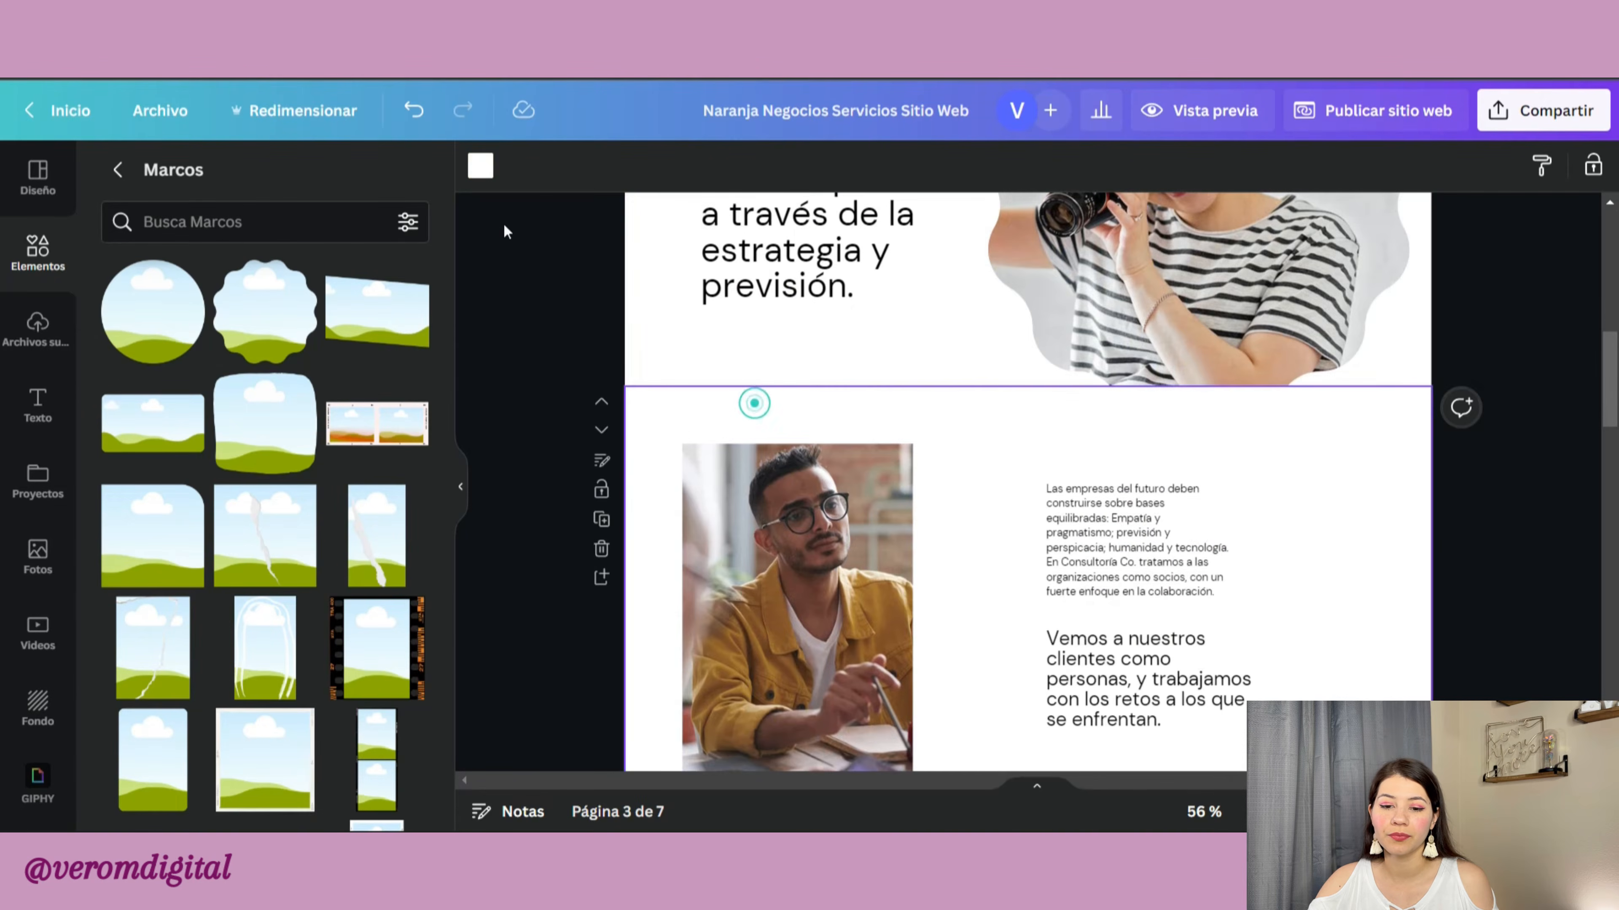
{"action": "left_click", "coordinate": [480, 165]}
{"action": "left_click", "coordinate": [292, 275]}
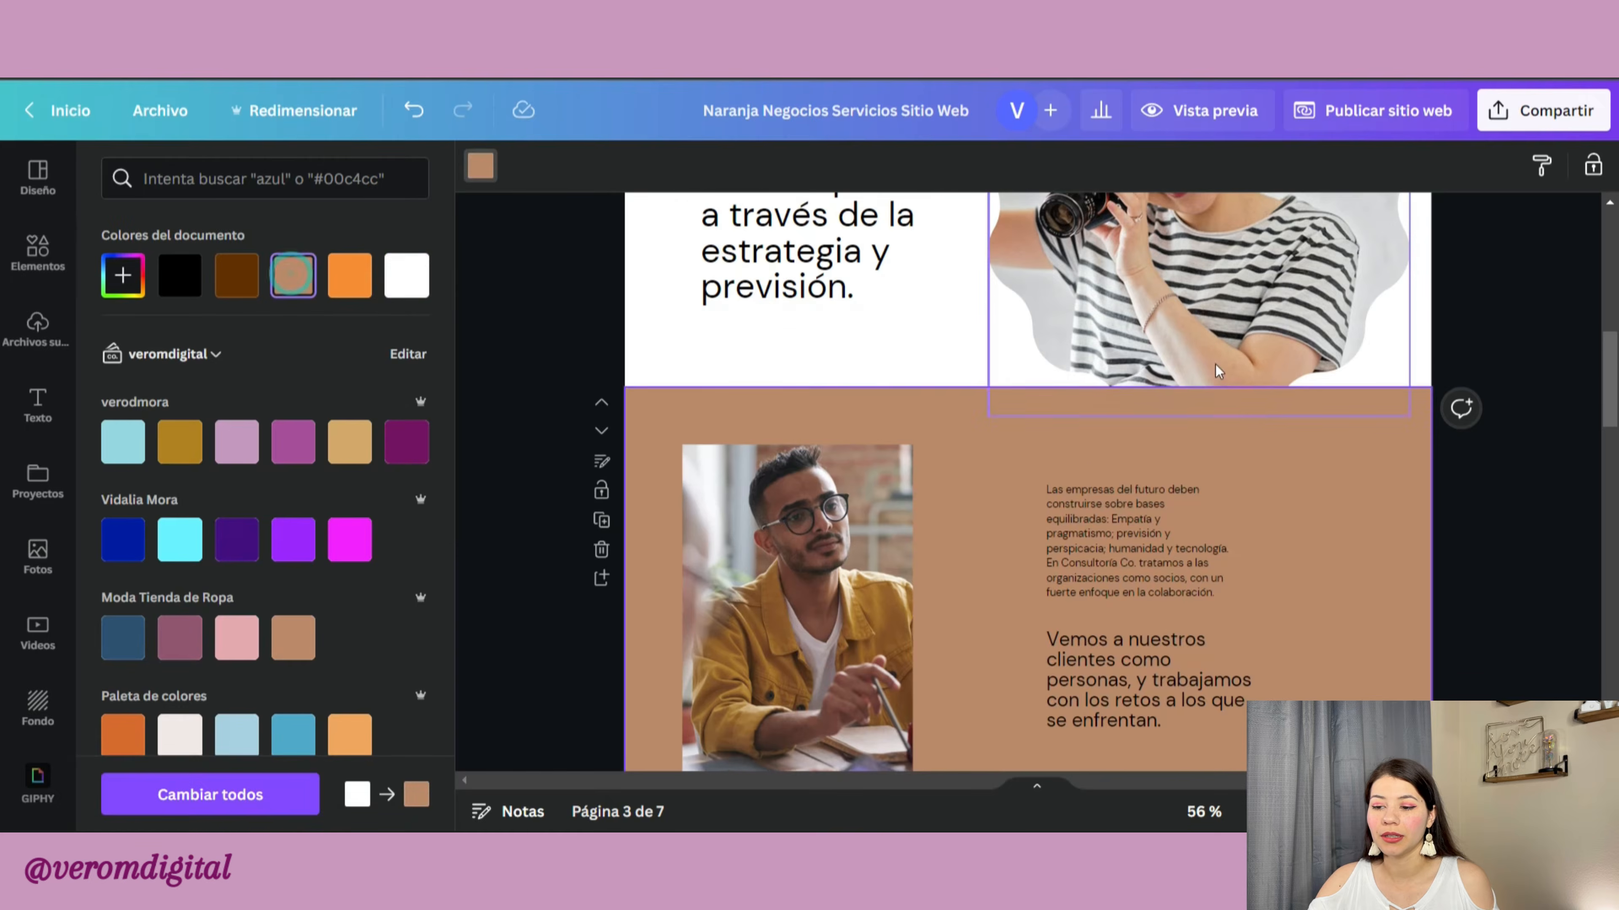
Step: Delete the photo of the man in the yellow jacket from page 3 and move the text group to the page's lower right
{"action": "scroll", "coordinate": [1217, 371], "scroll_direction": "up", "scroll_amount": 5}
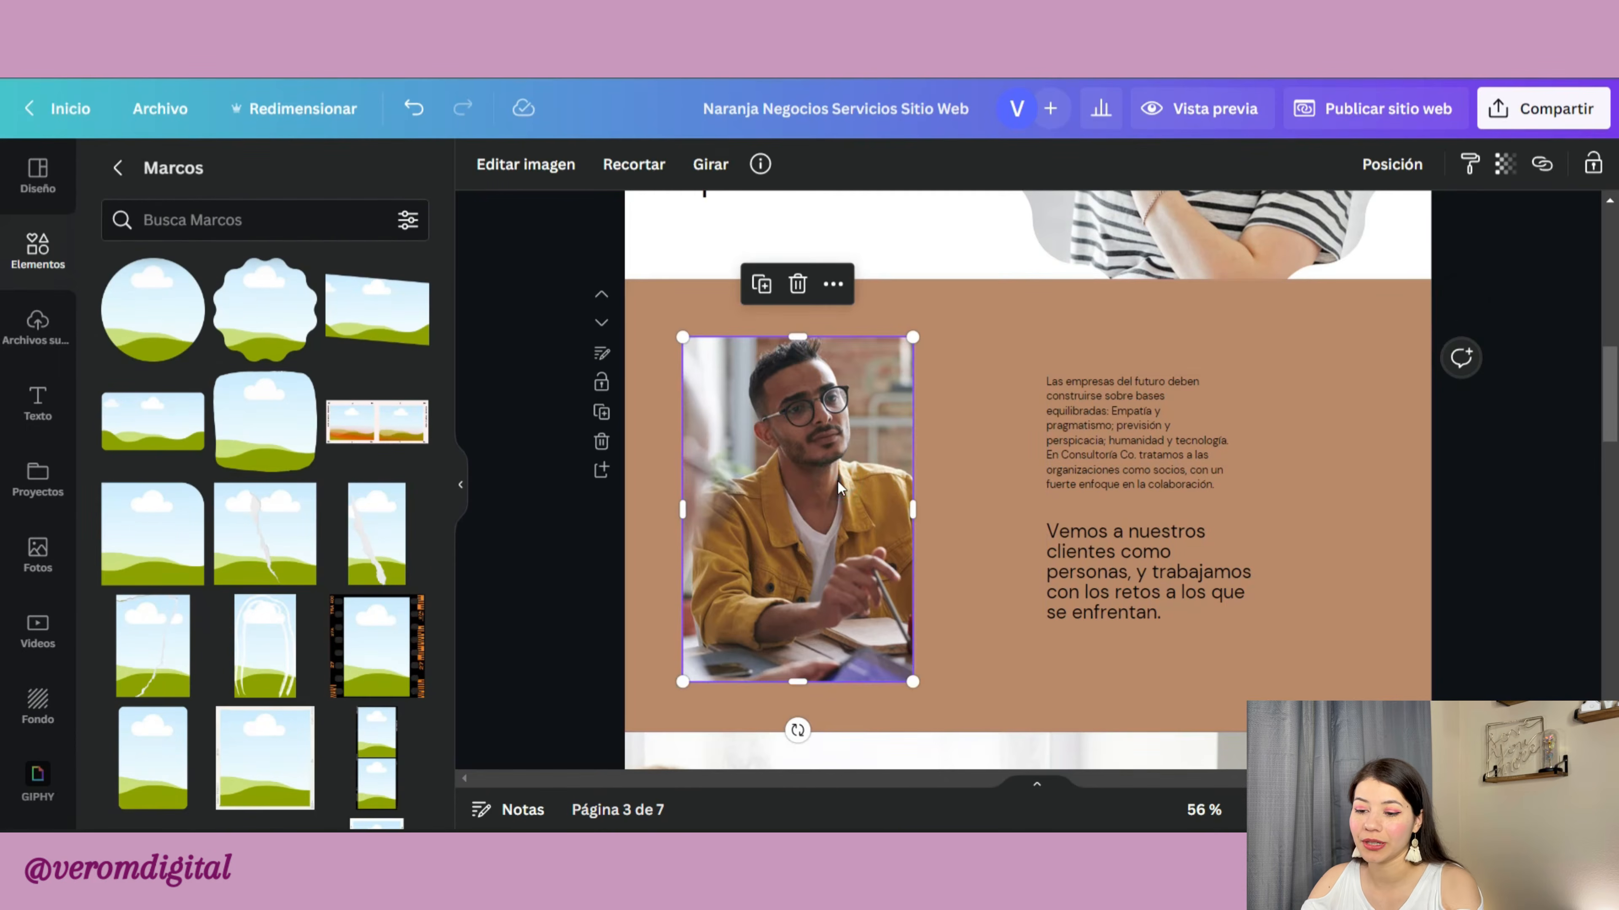
{"action": "key", "text": "Delete"}
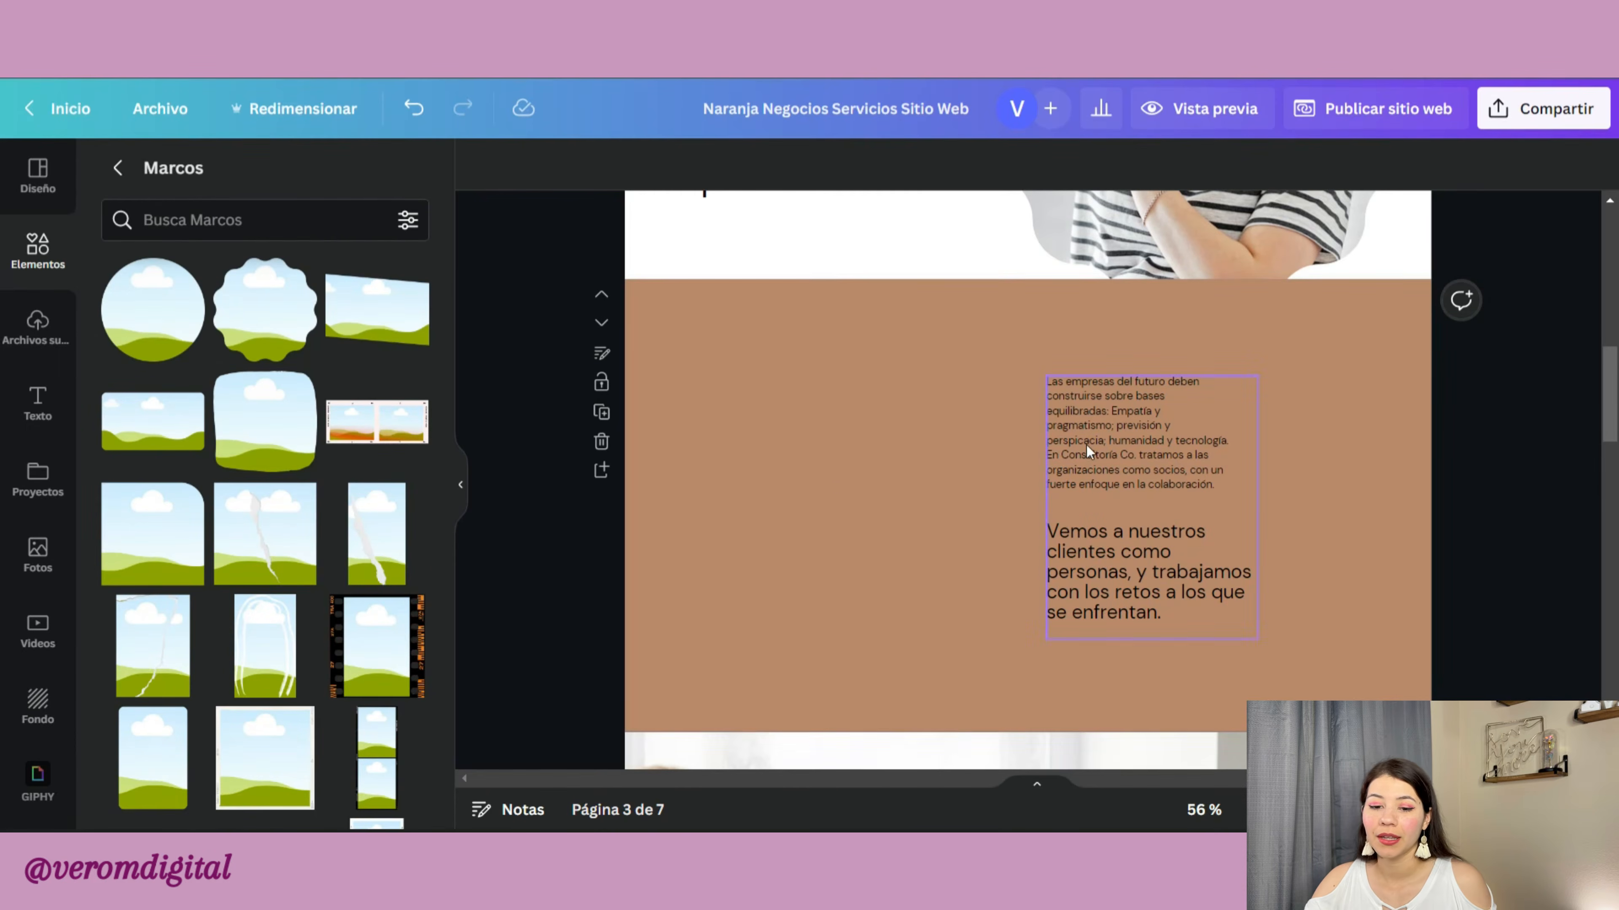
{"action": "left_click_drag", "start_coordinate": [1087, 445], "coordinate": [1215, 539]}
Step: Place three uploaded outdoor family photos on page 3, two above and one below, and delete the template's text group
{"action": "left_click", "coordinate": [19, 247]}
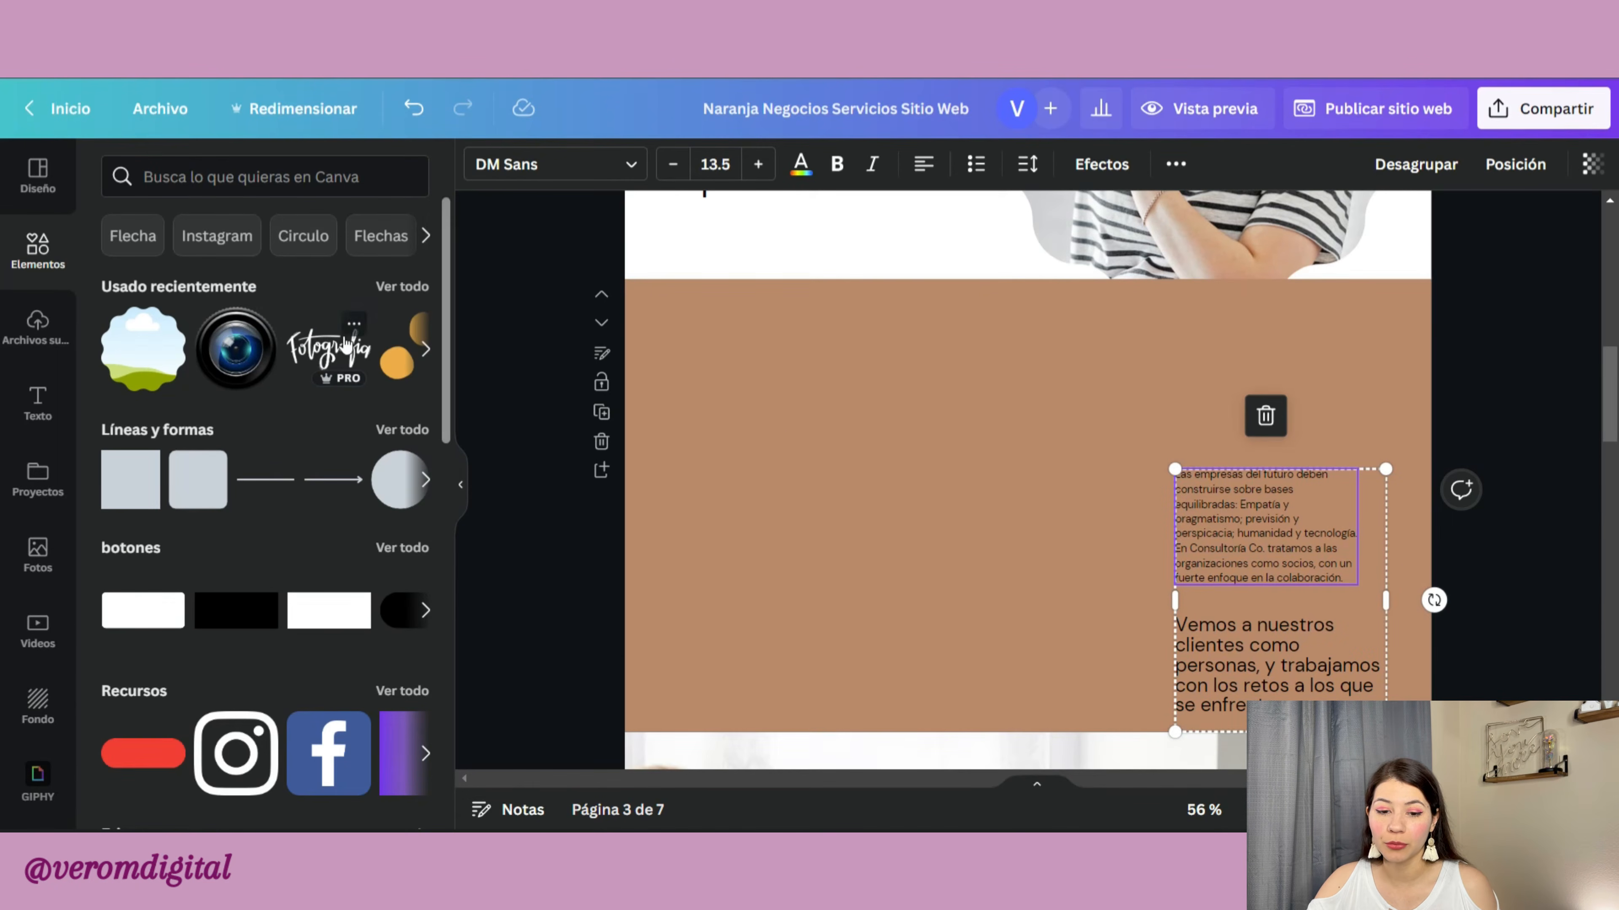
{"action": "left_click", "coordinate": [46, 316]}
{"action": "scroll", "coordinate": [338, 549], "scroll_direction": "down", "scroll_amount": 5}
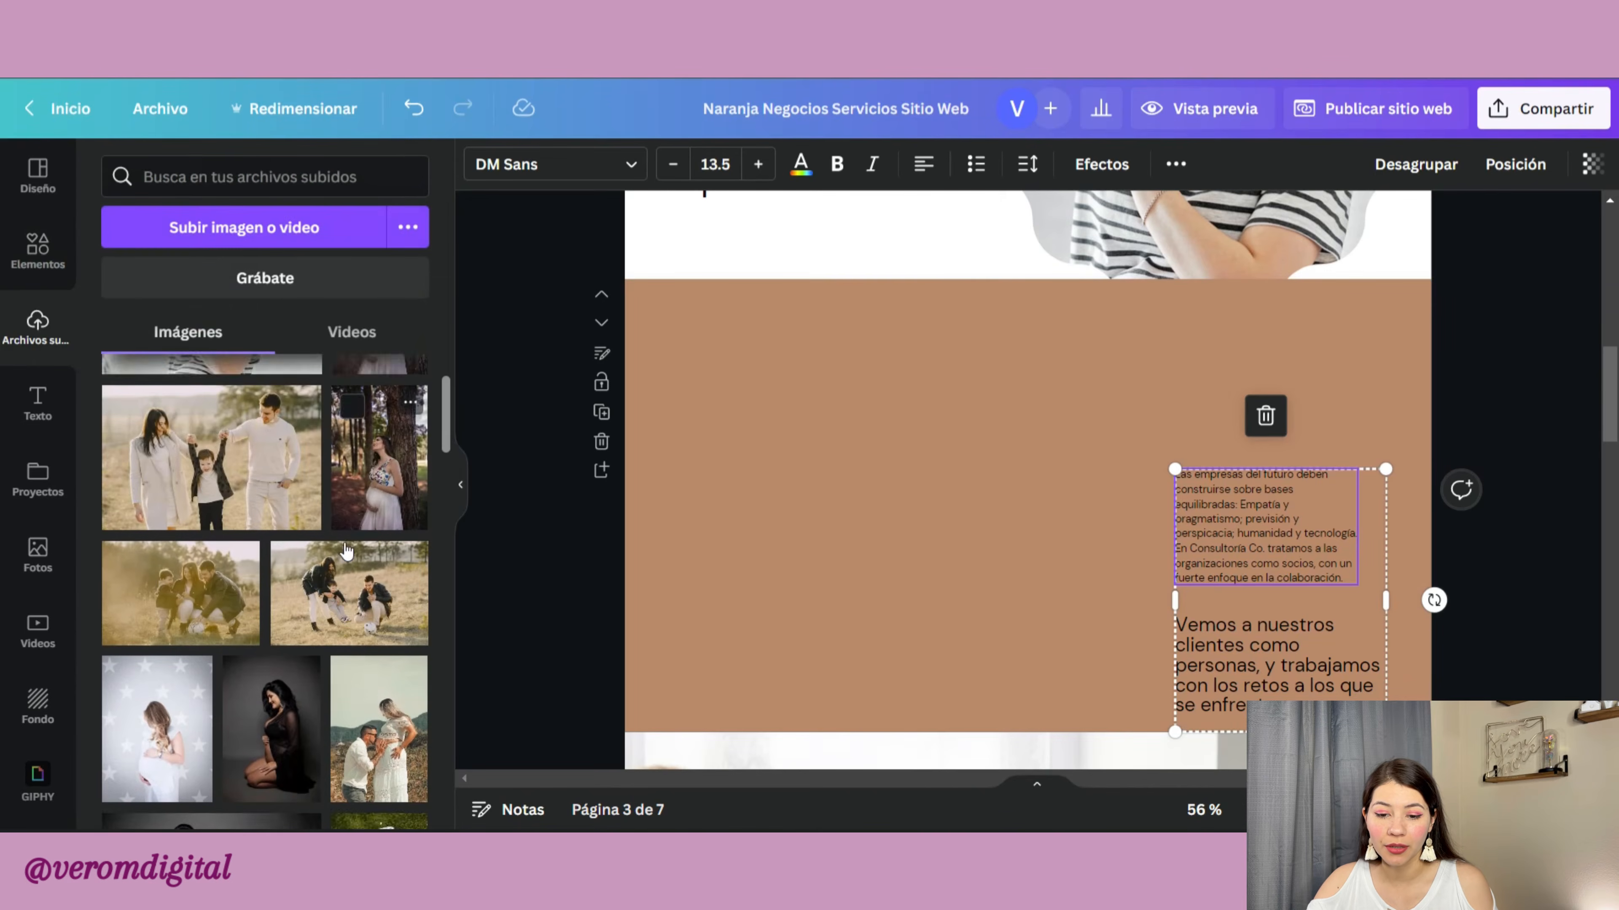
{"action": "scroll", "coordinate": [337, 550], "scroll_direction": "up", "scroll_amount": 2}
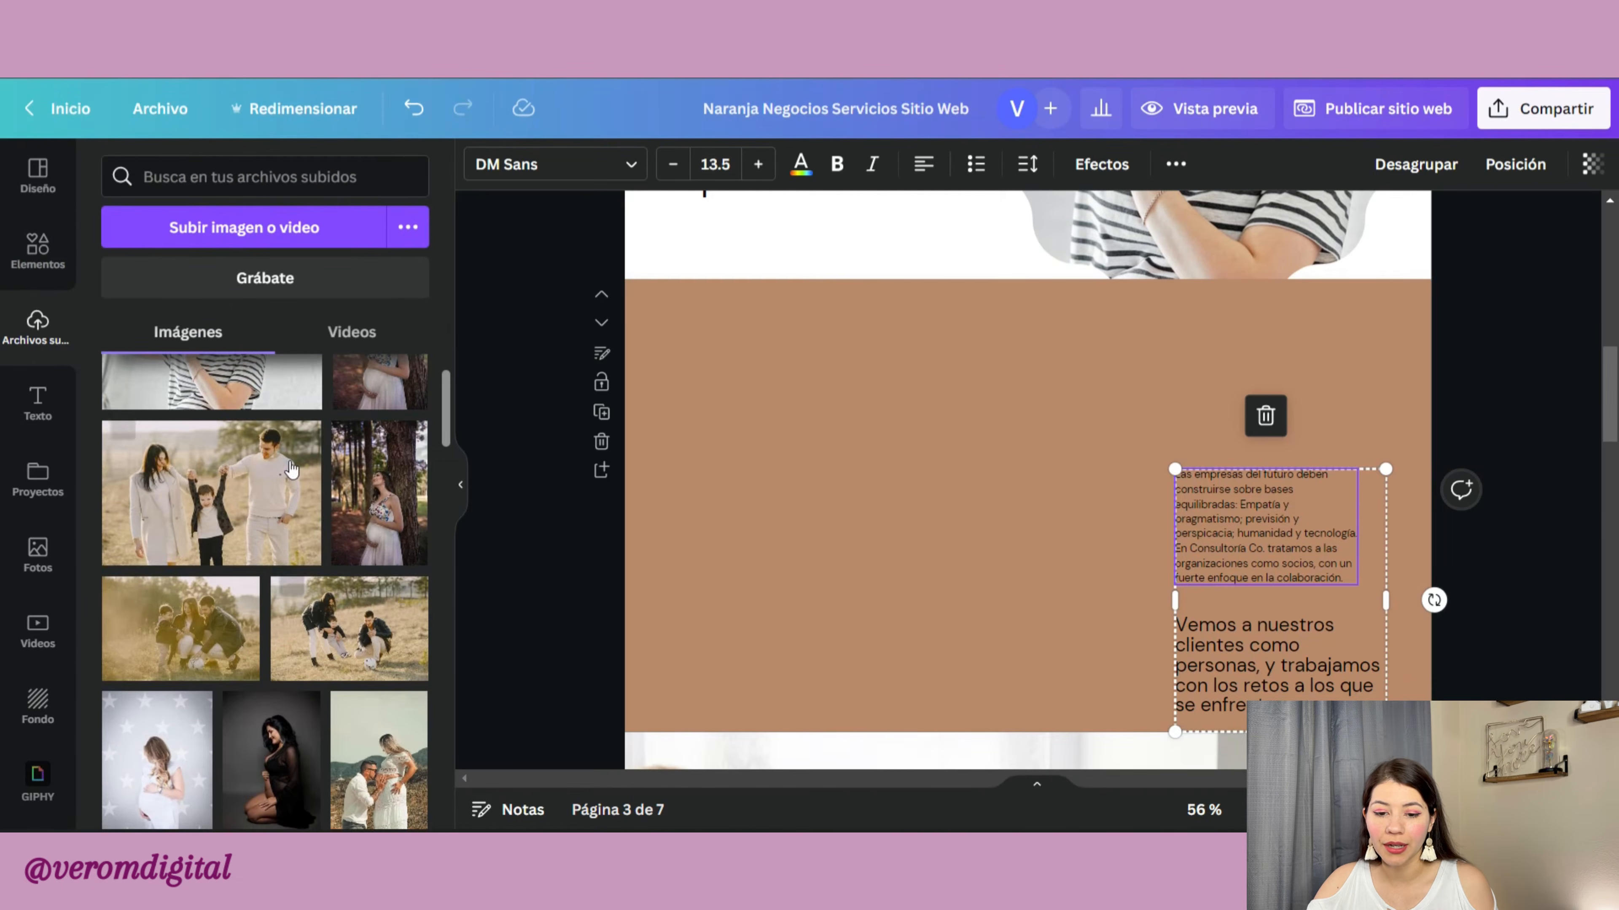
{"action": "left_click", "coordinate": [241, 527]}
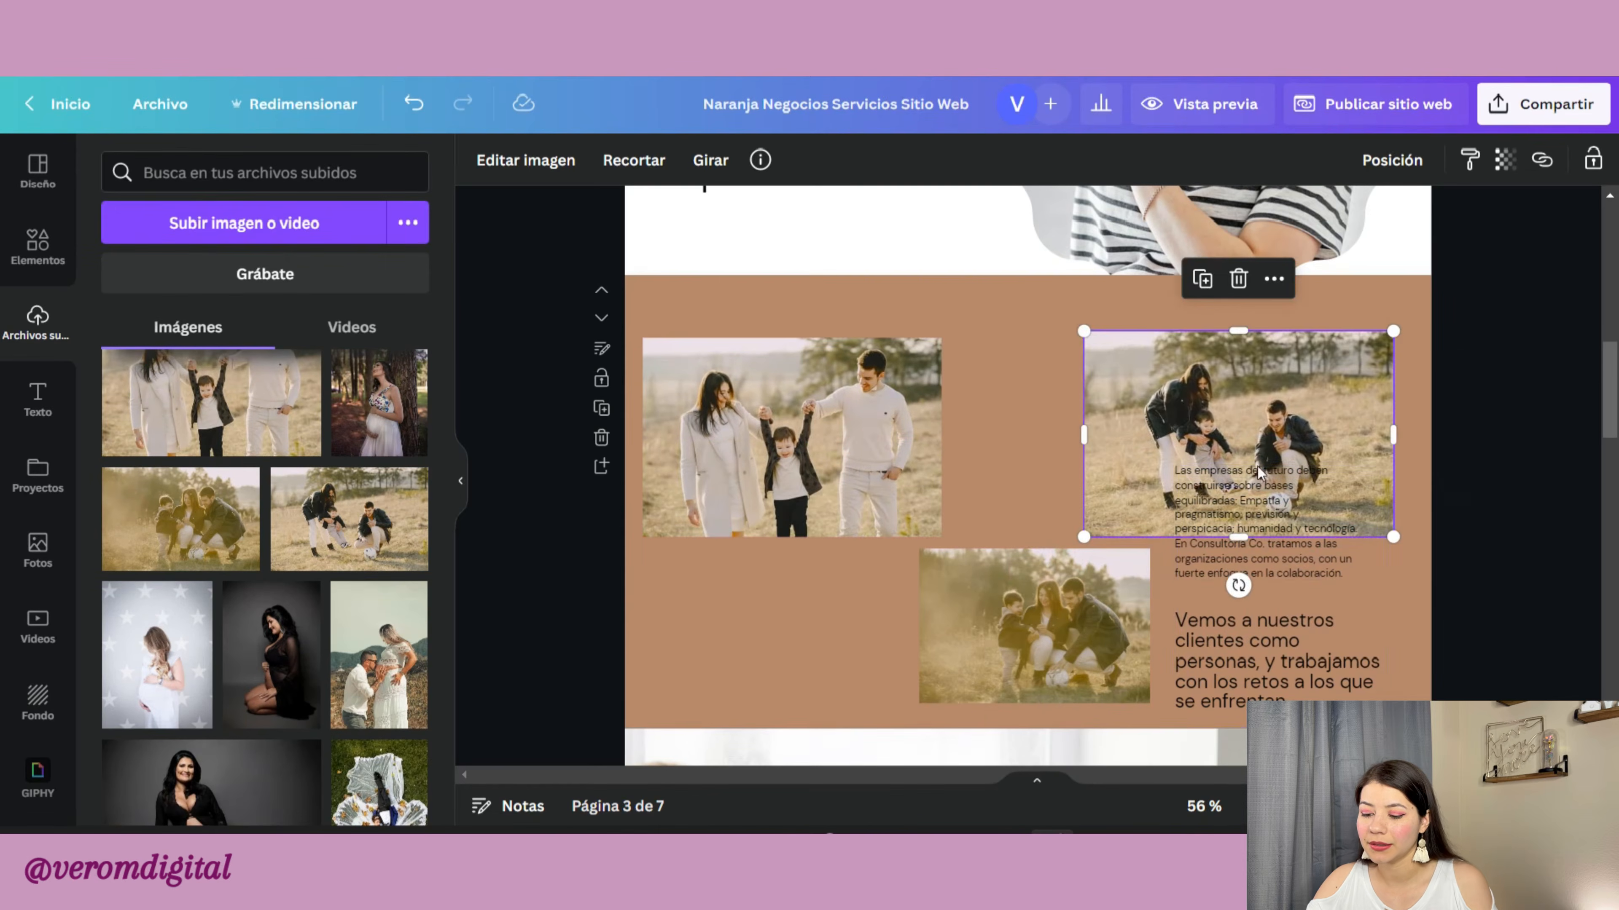
{"action": "left_click", "coordinate": [1247, 614]}
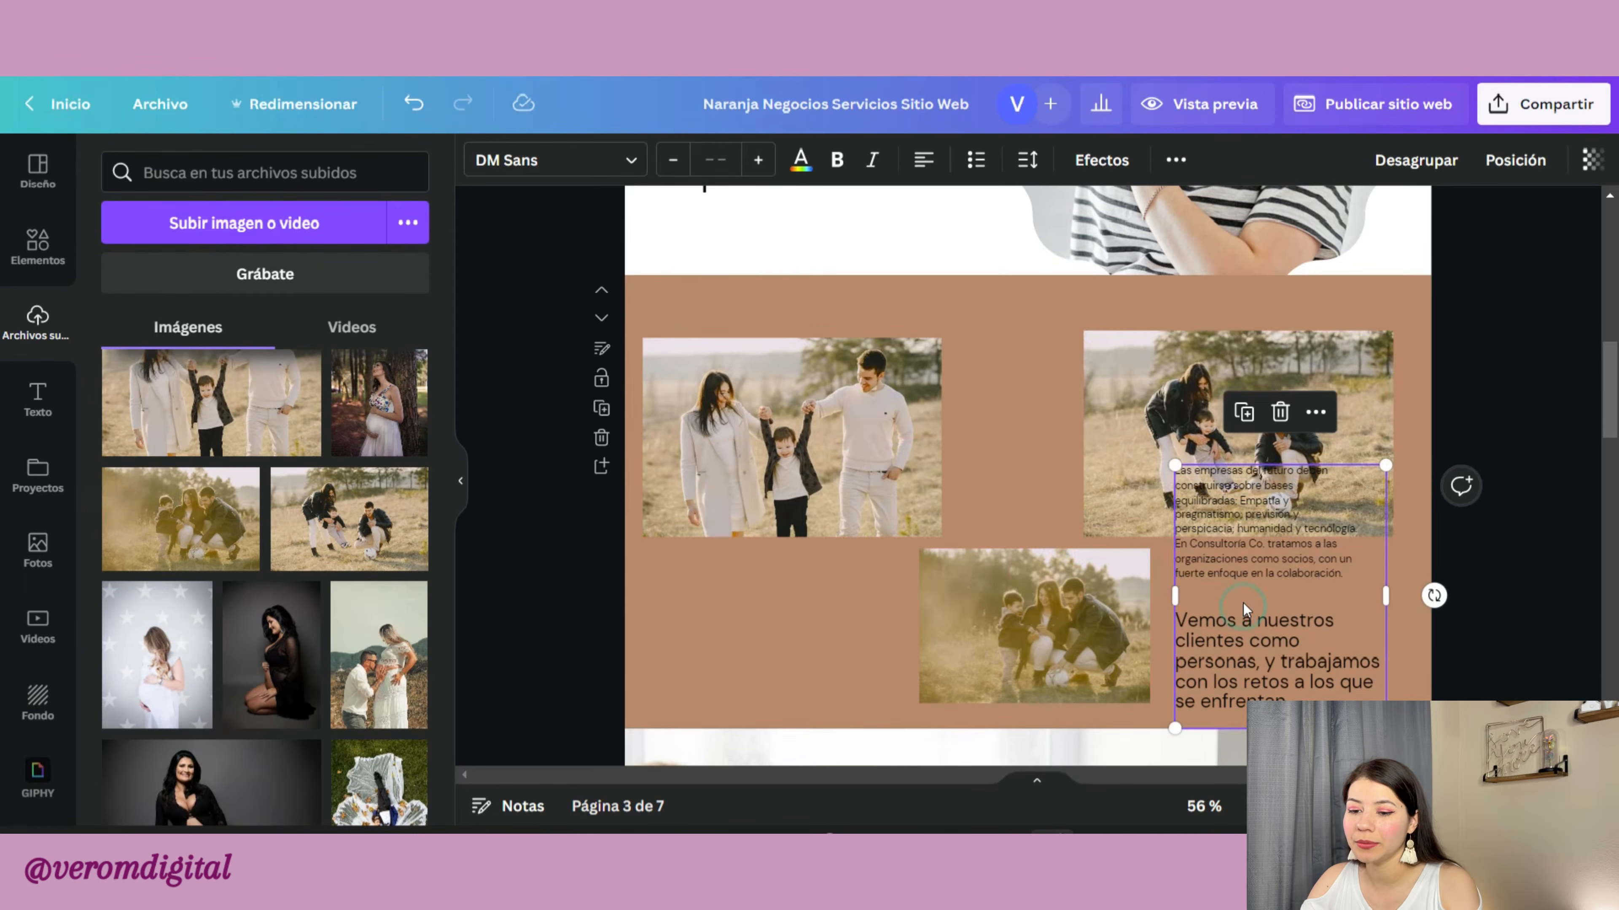
Step: Copy the "Sobre mi..." heading from page 2 onto page 3 and place it above the left family photo
{"action": "scroll", "coordinate": [898, 466], "scroll_direction": "up", "scroll_amount": 15}
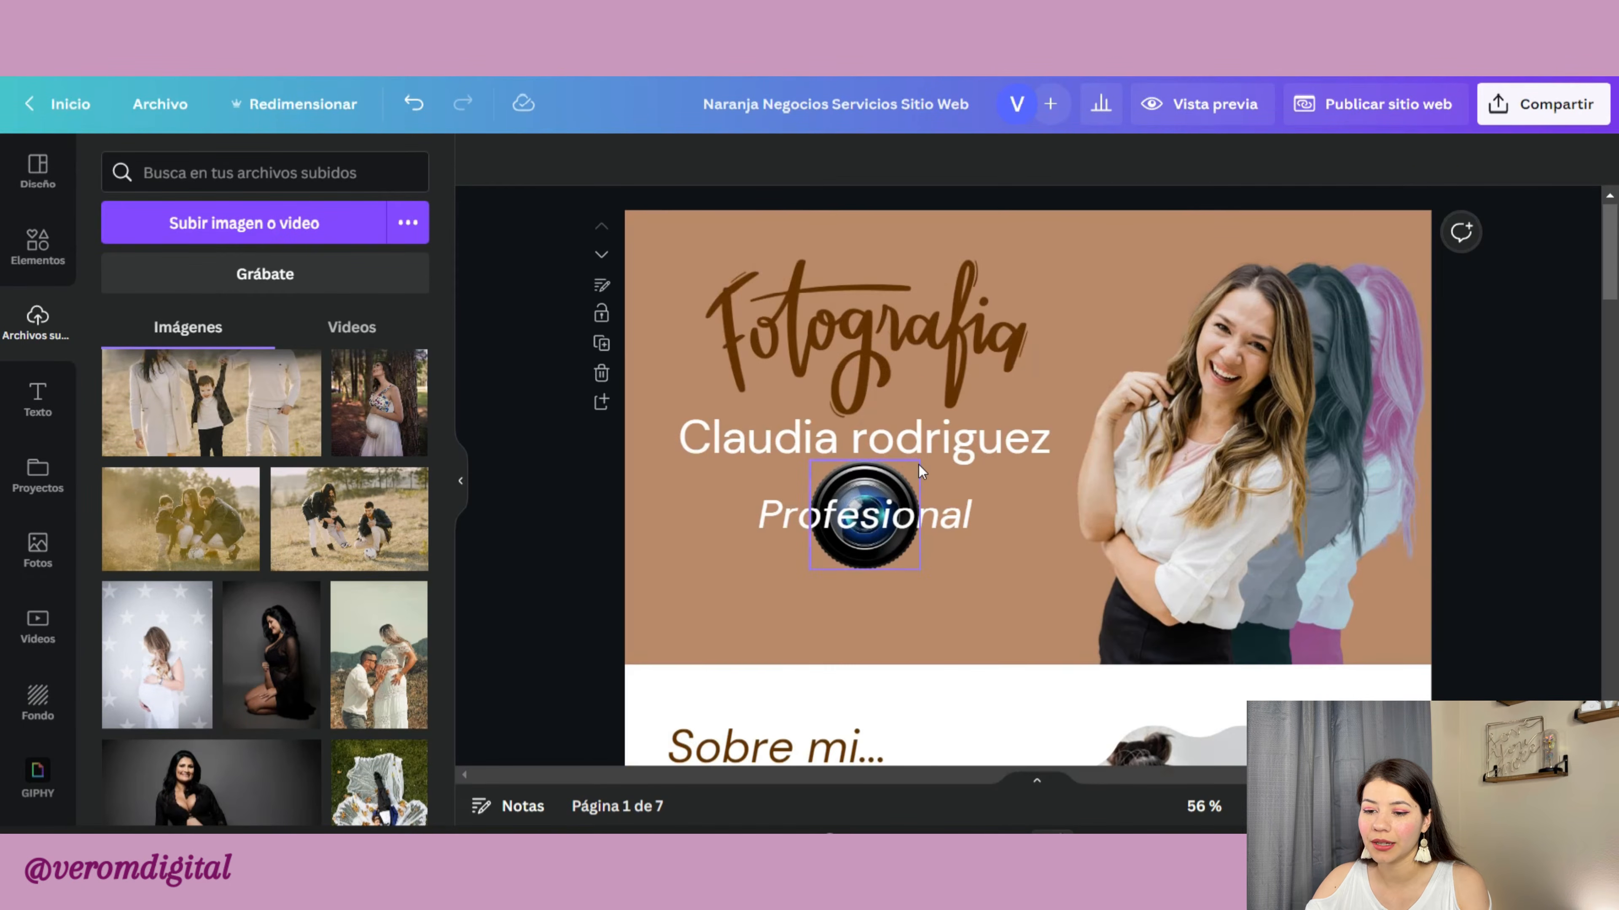
{"action": "scroll", "coordinate": [918, 465], "scroll_direction": "down", "scroll_amount": 3}
{"action": "left_click", "coordinate": [825, 545]}
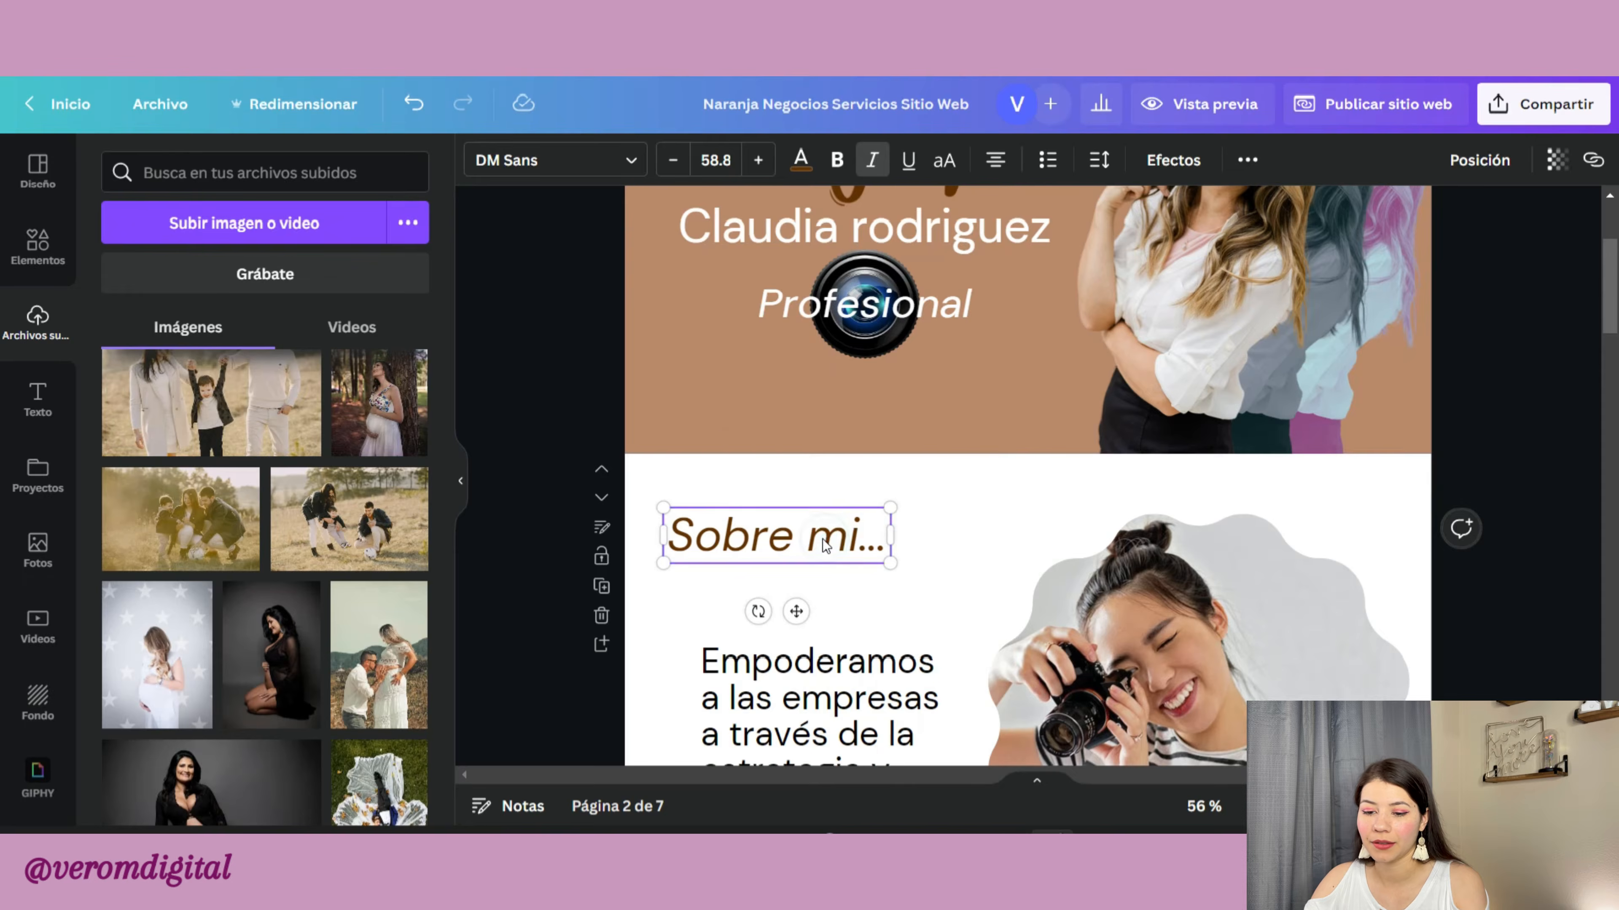
{"action": "key", "text": "ctrl+c"}
{"action": "scroll", "coordinate": [834, 522], "scroll_direction": "down", "scroll_amount": 4}
{"action": "left_click", "coordinate": [834, 515]}
{"action": "key", "text": "ctrl+v"}
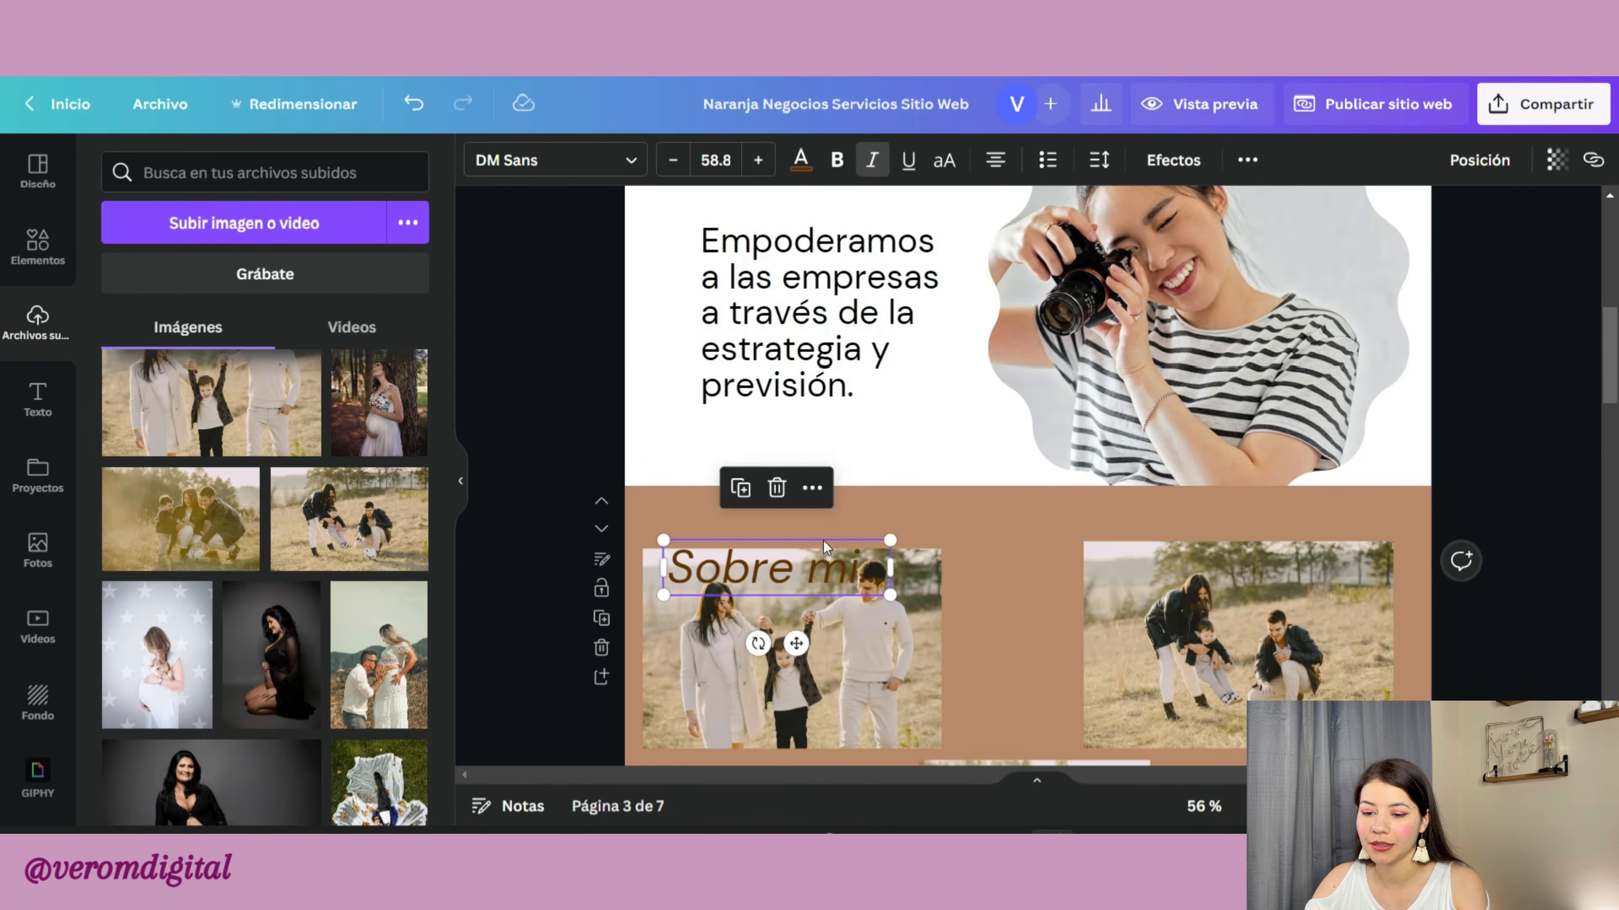
{"action": "left_click_drag", "start_coordinate": [824, 540], "coordinate": [823, 503]}
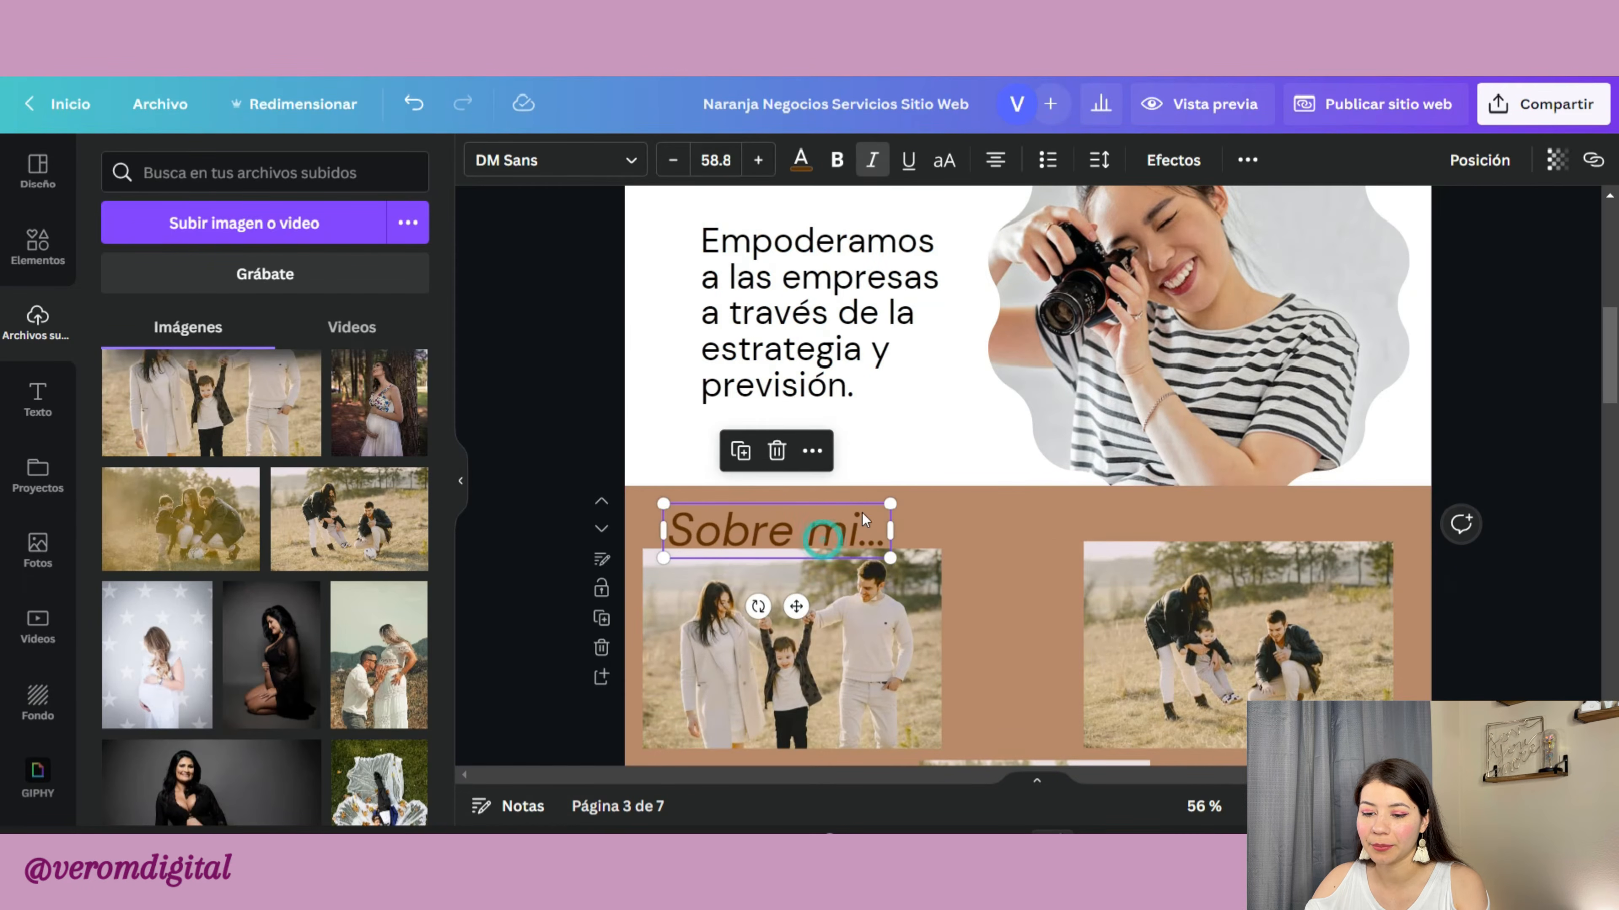
Step: Change page 3's pasted heading to "Sesion Familiar" in white, with its box widened to fit on one line
{"action": "left_click_drag", "start_coordinate": [673, 533], "coordinate": [793, 533]}
{"action": "left_click", "coordinate": [879, 533]}
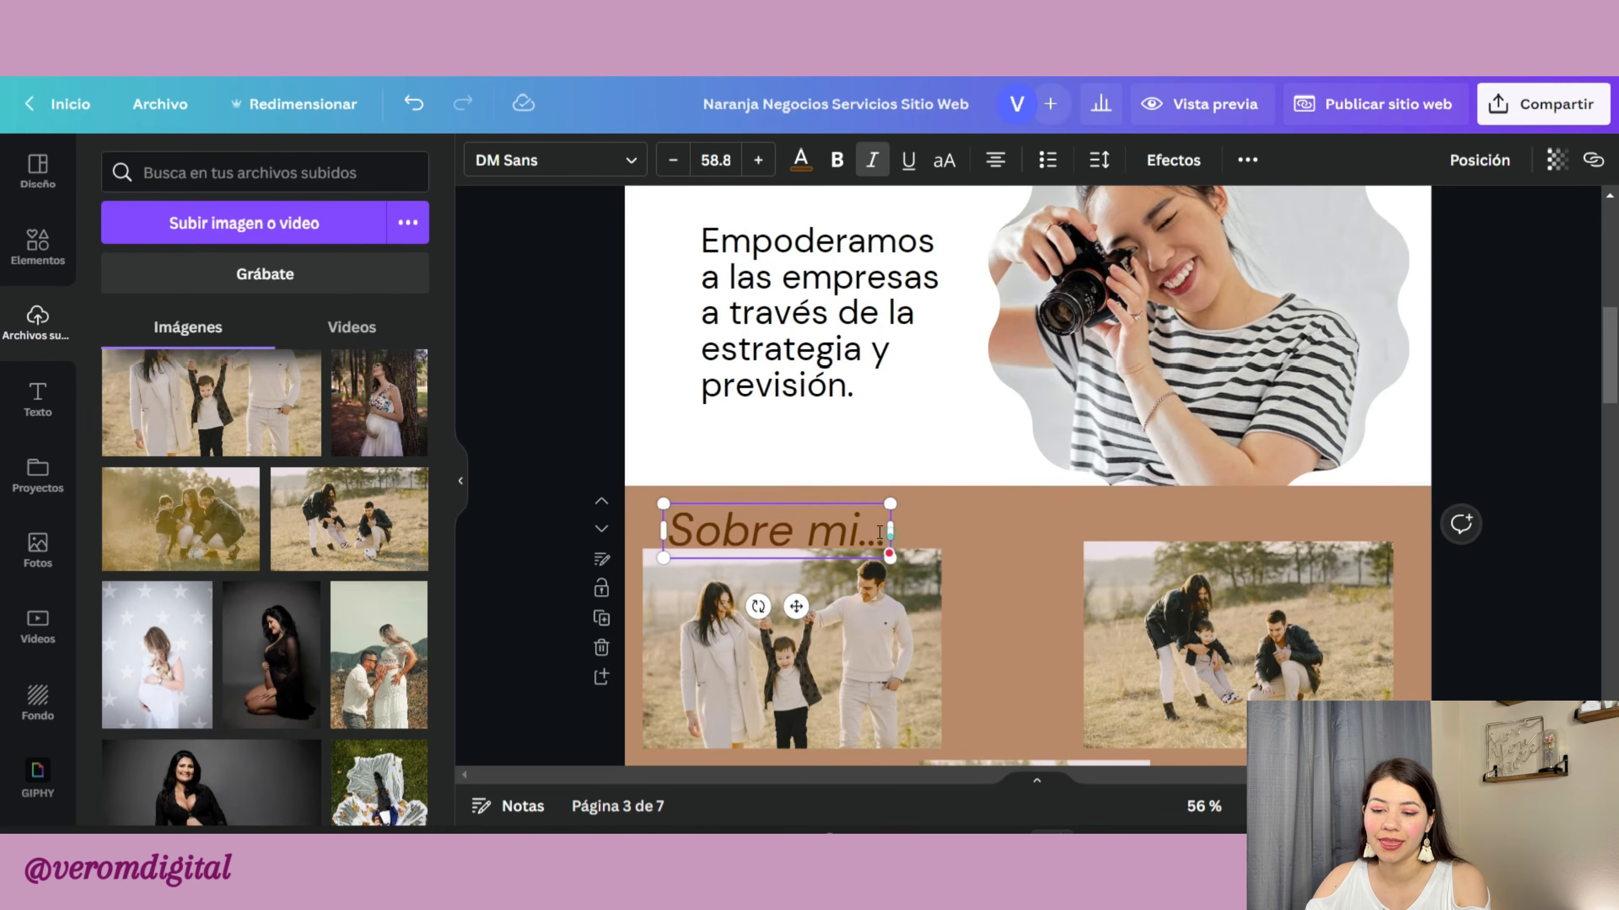
{"action": "key", "text": "ctrl+a"}
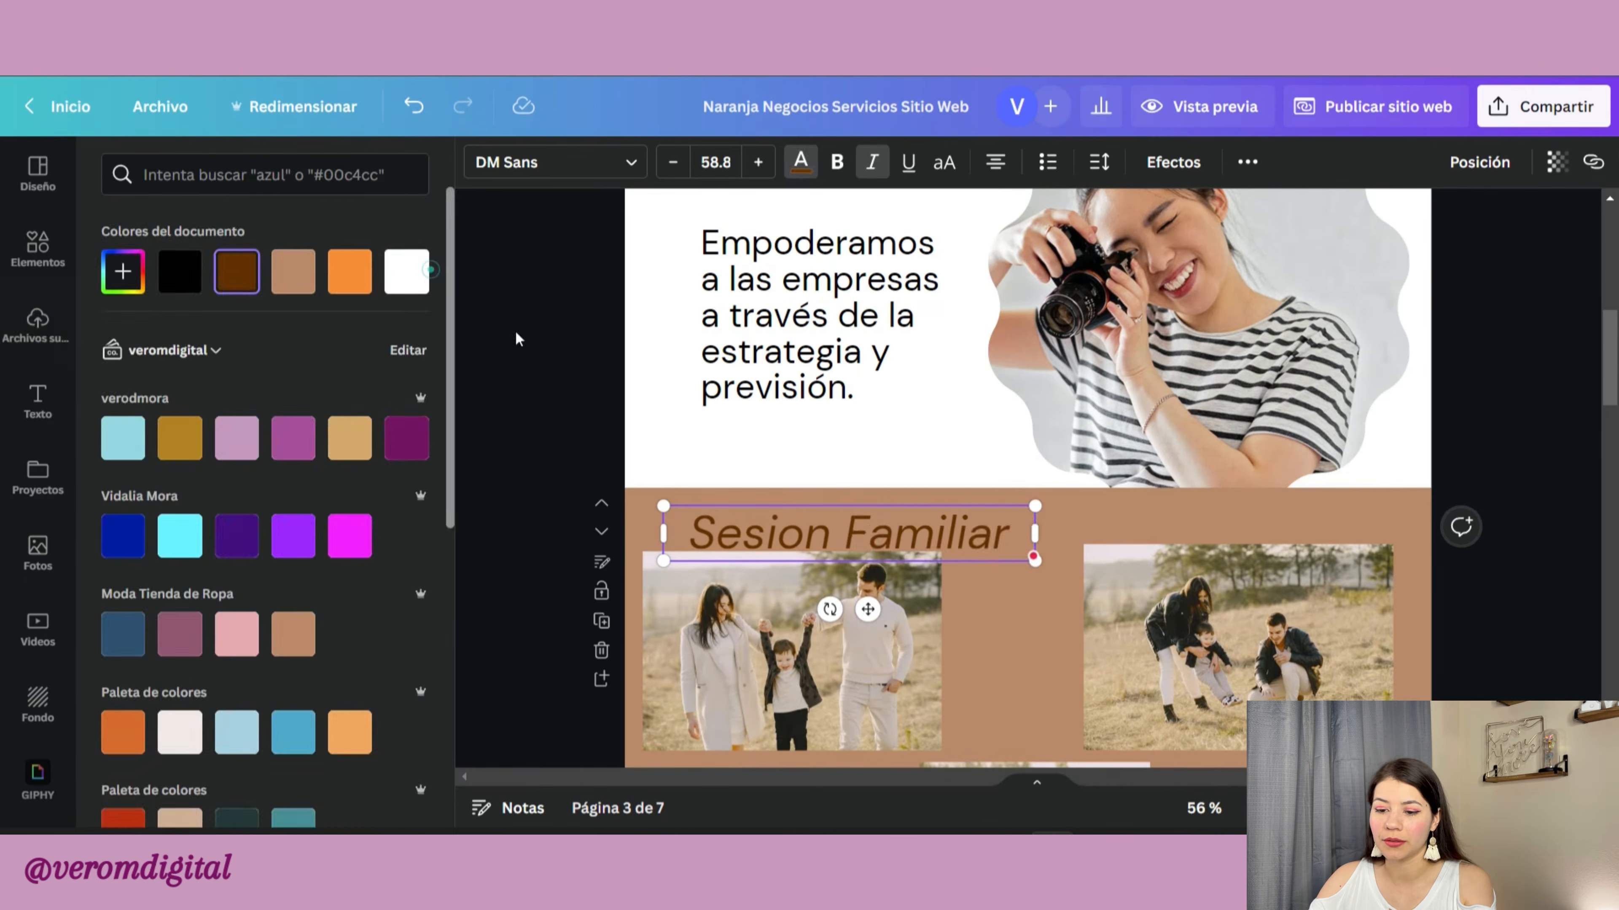
Step: Shrink the left and right family photos on page 3 and shift them slightly lower, leaving the heading clear
{"action": "scroll", "coordinate": [939, 539], "scroll_direction": "down", "scroll_amount": 3}
{"action": "left_click", "coordinate": [940, 539]}
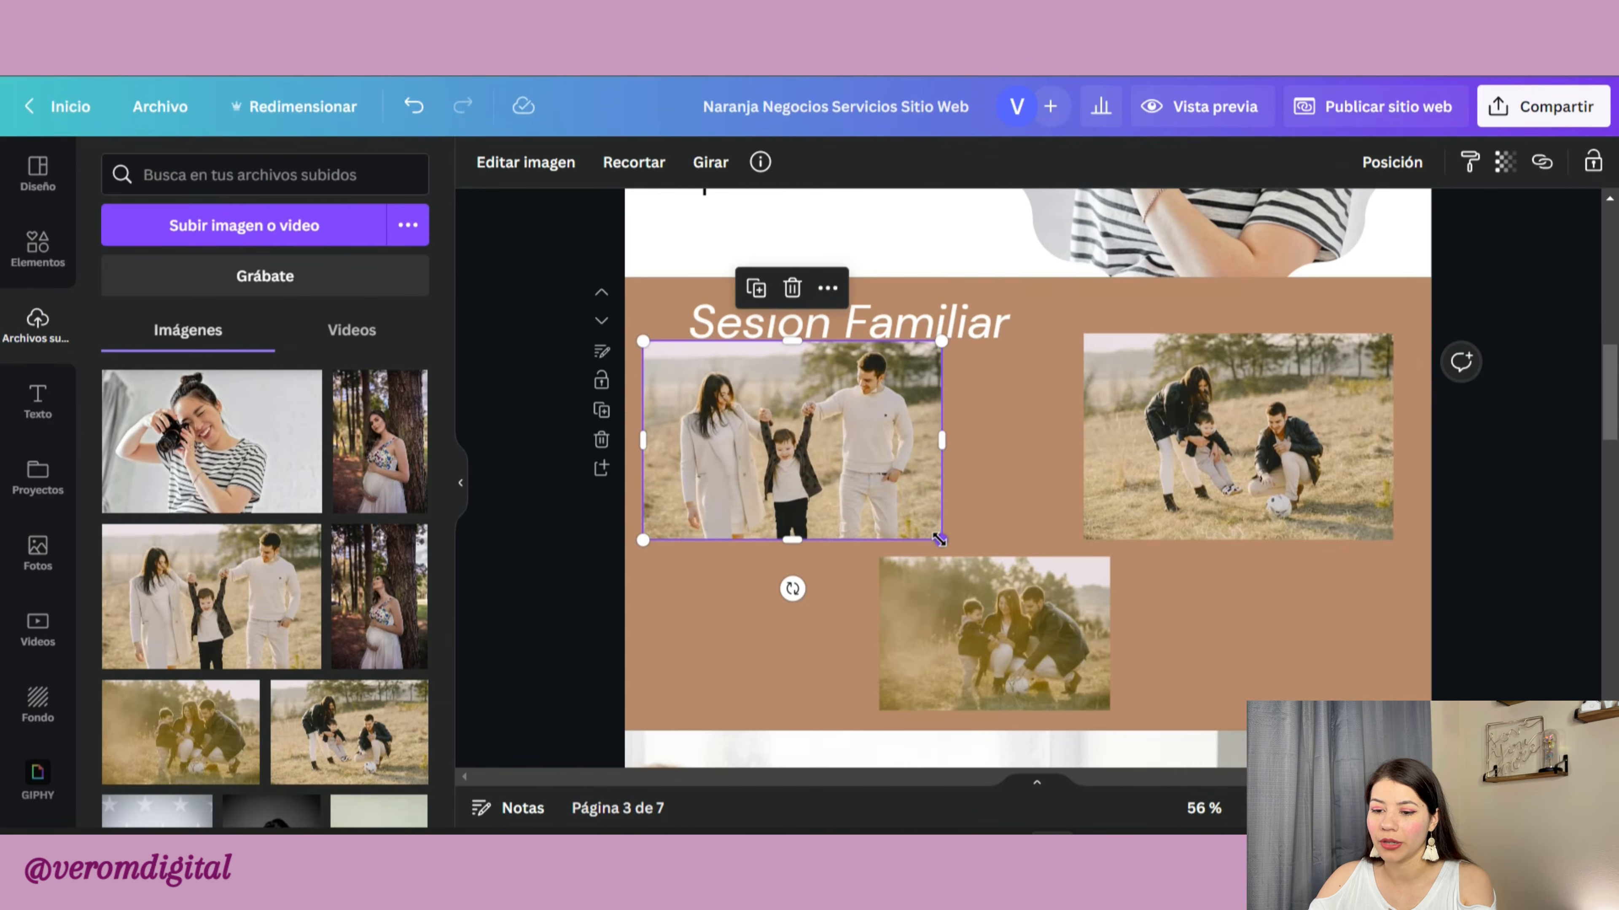
{"action": "left_click_drag", "start_coordinate": [943, 541], "coordinate": [895, 515]}
{"action": "left_click_drag", "start_coordinate": [822, 392], "coordinate": [824, 419]}
{"action": "left_click", "coordinate": [1237, 458]}
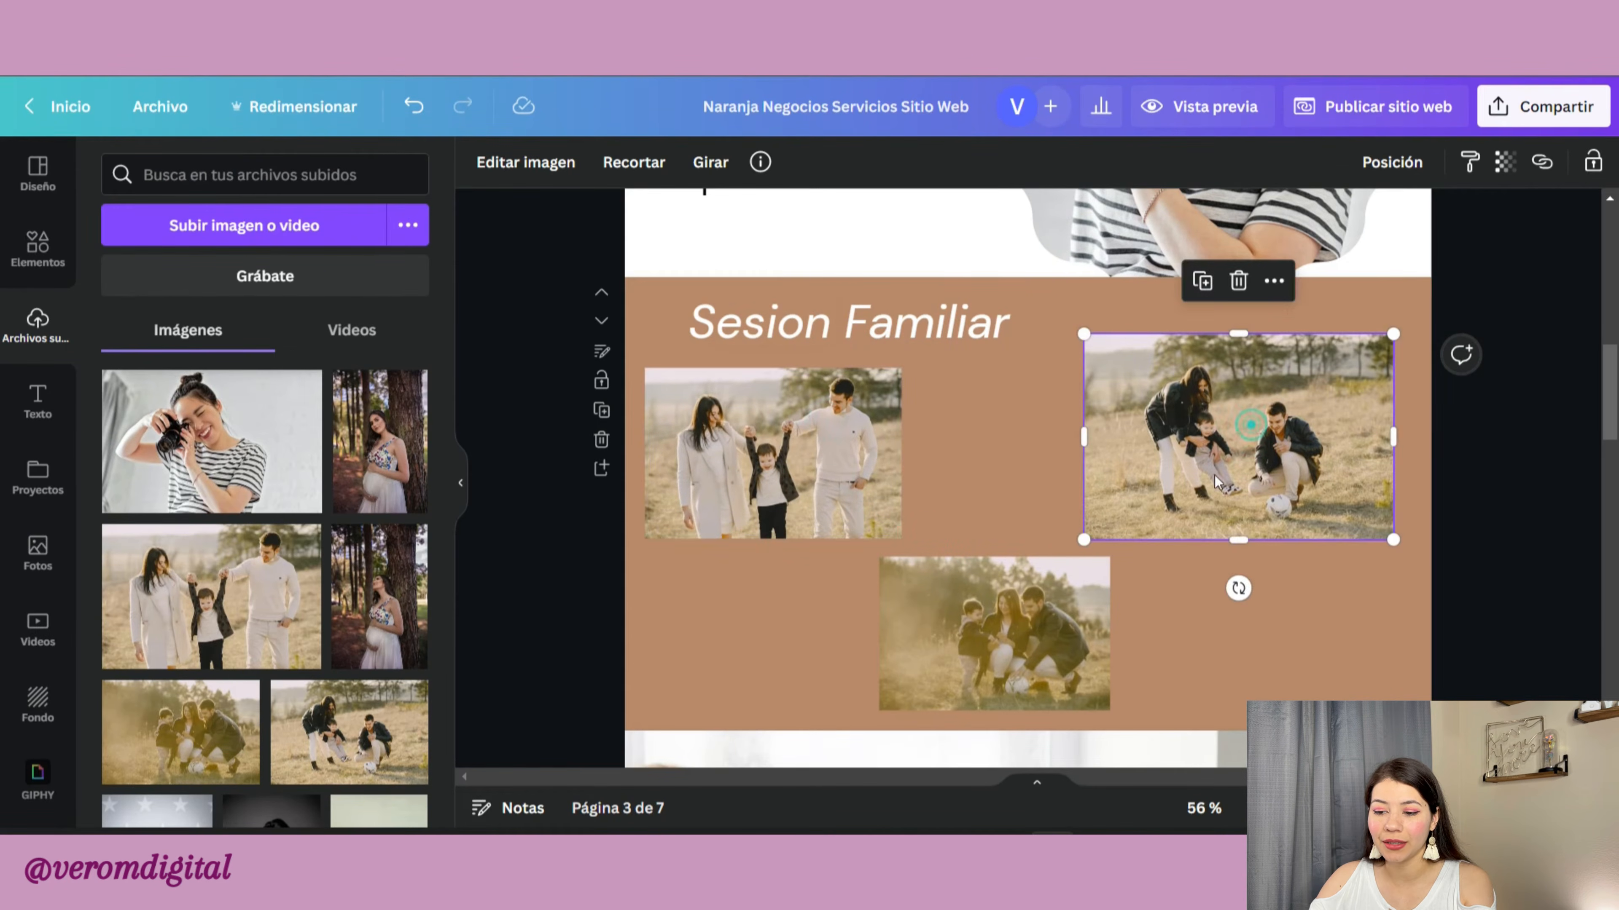
{"action": "left_click_drag", "start_coordinate": [1236, 458], "coordinate": [1239, 467]}
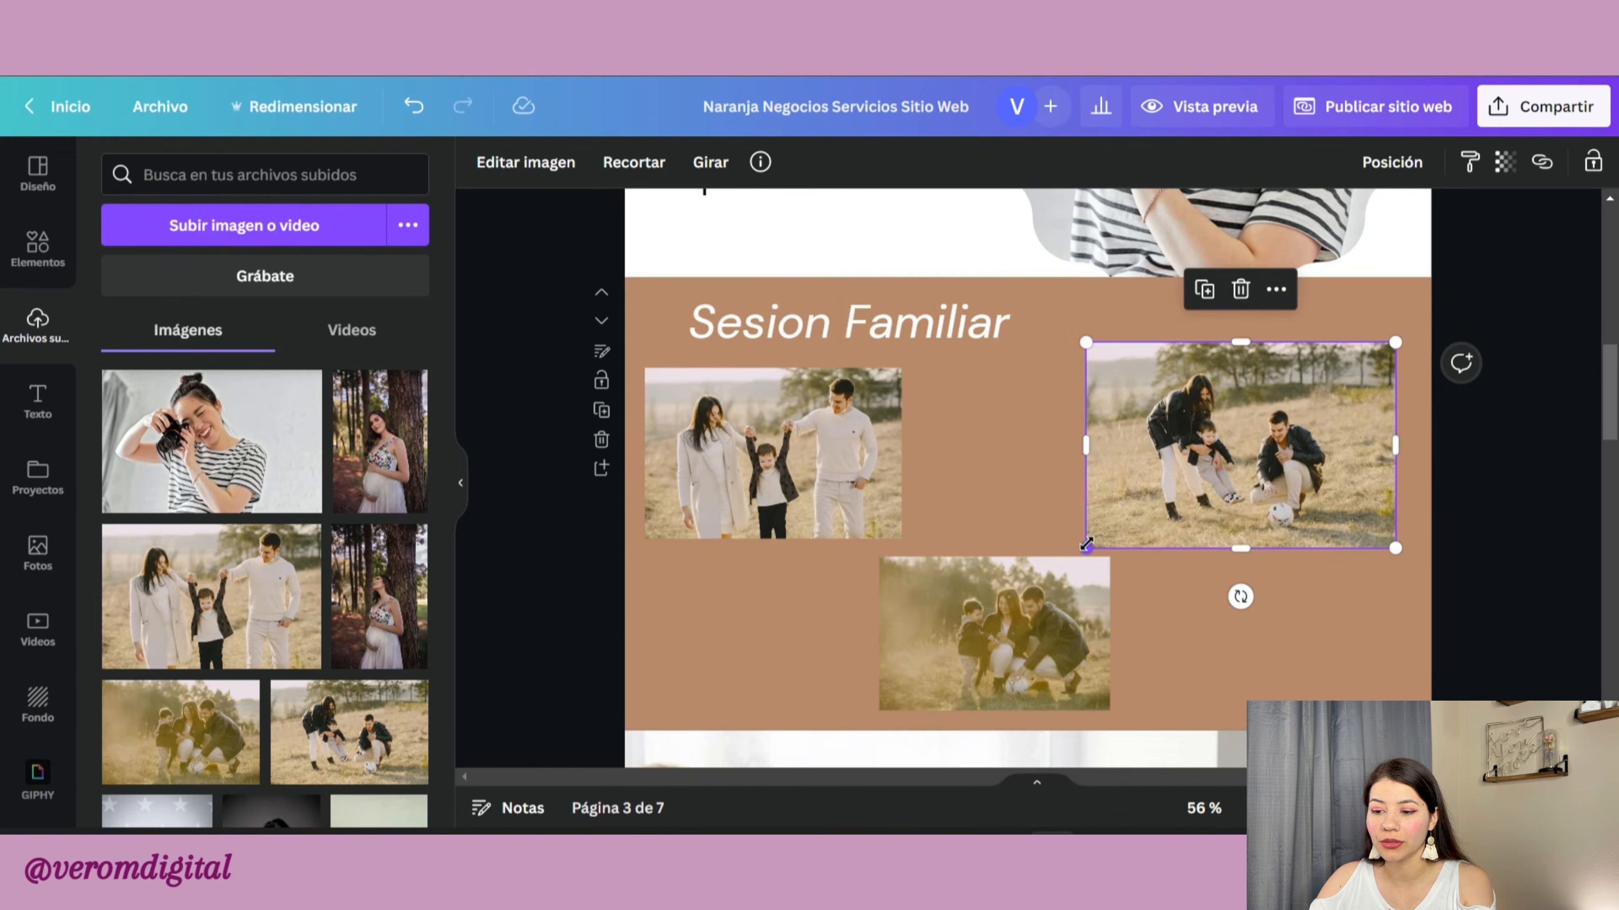
{"action": "left_click_drag", "start_coordinate": [1087, 545], "coordinate": [1110, 534]}
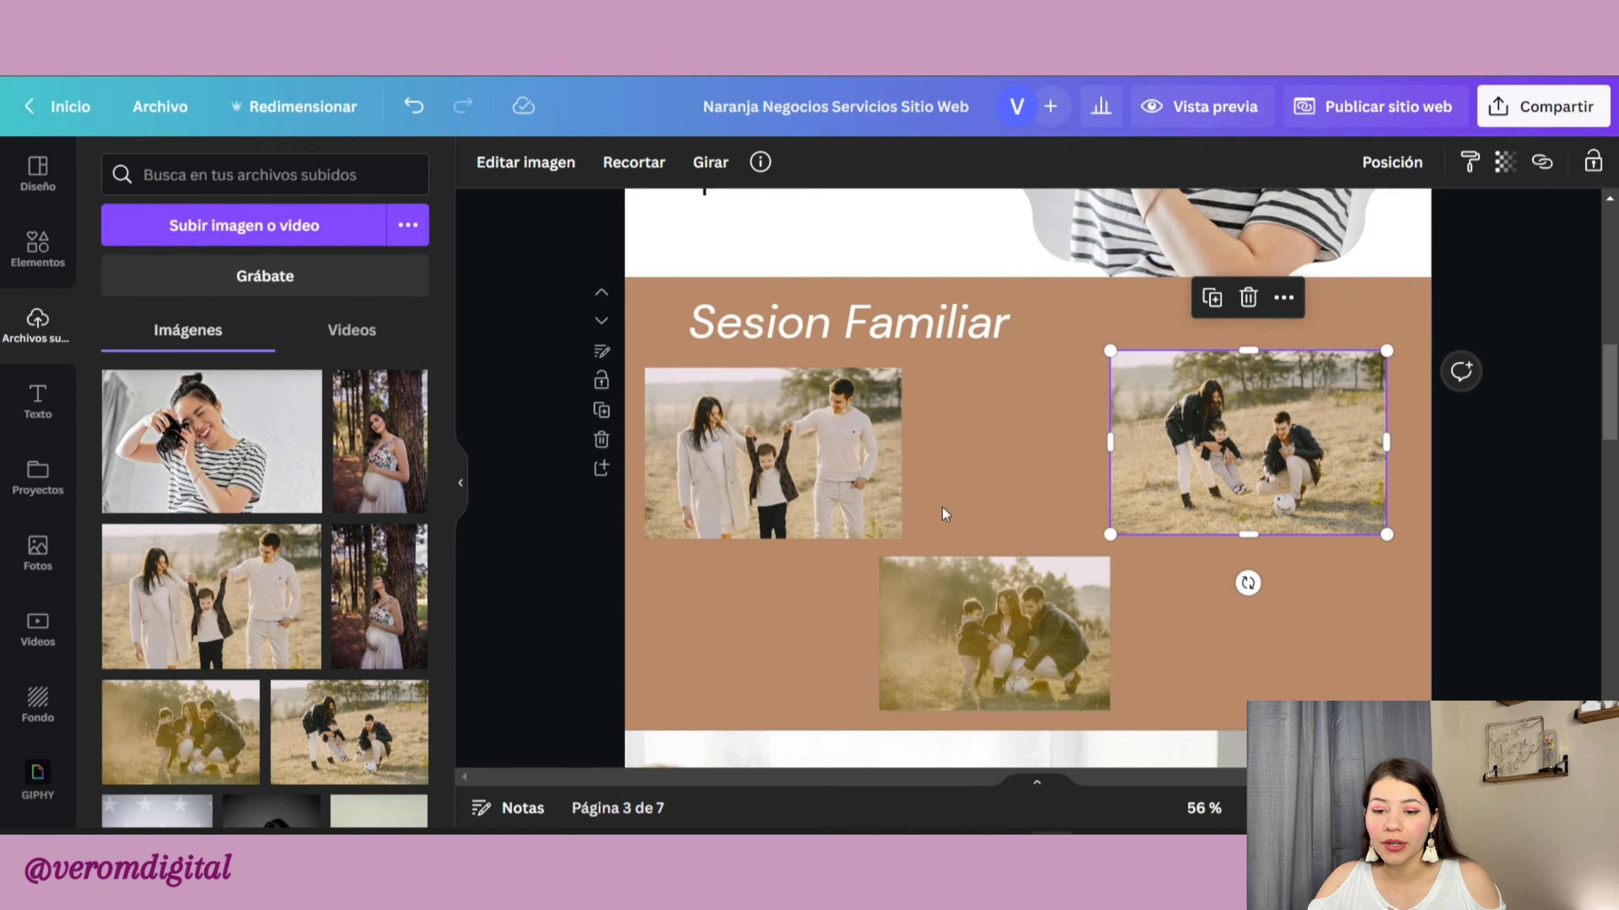
Step: Compare the Paralela and Brillante shadows on page 3's left family photo and apply Paralela
{"action": "left_click", "coordinate": [854, 472]}
{"action": "left_click", "coordinate": [522, 164]}
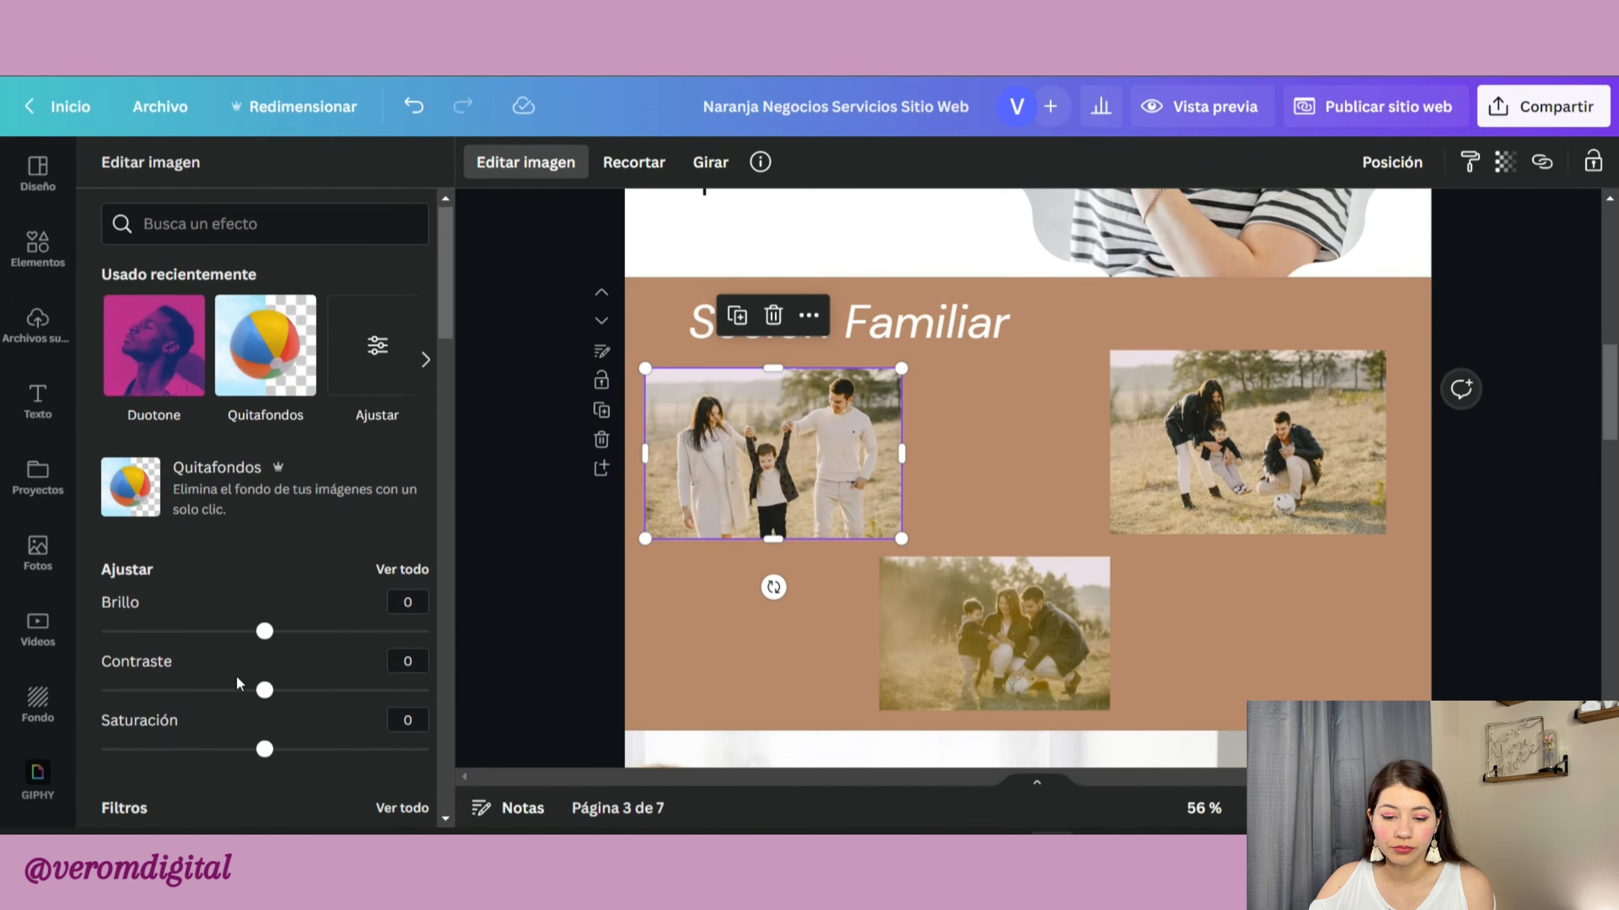
{"action": "scroll", "coordinate": [264, 658], "scroll_direction": "down", "scroll_amount": 5}
{"action": "scroll", "coordinate": [271, 657], "scroll_direction": "down", "scroll_amount": 8}
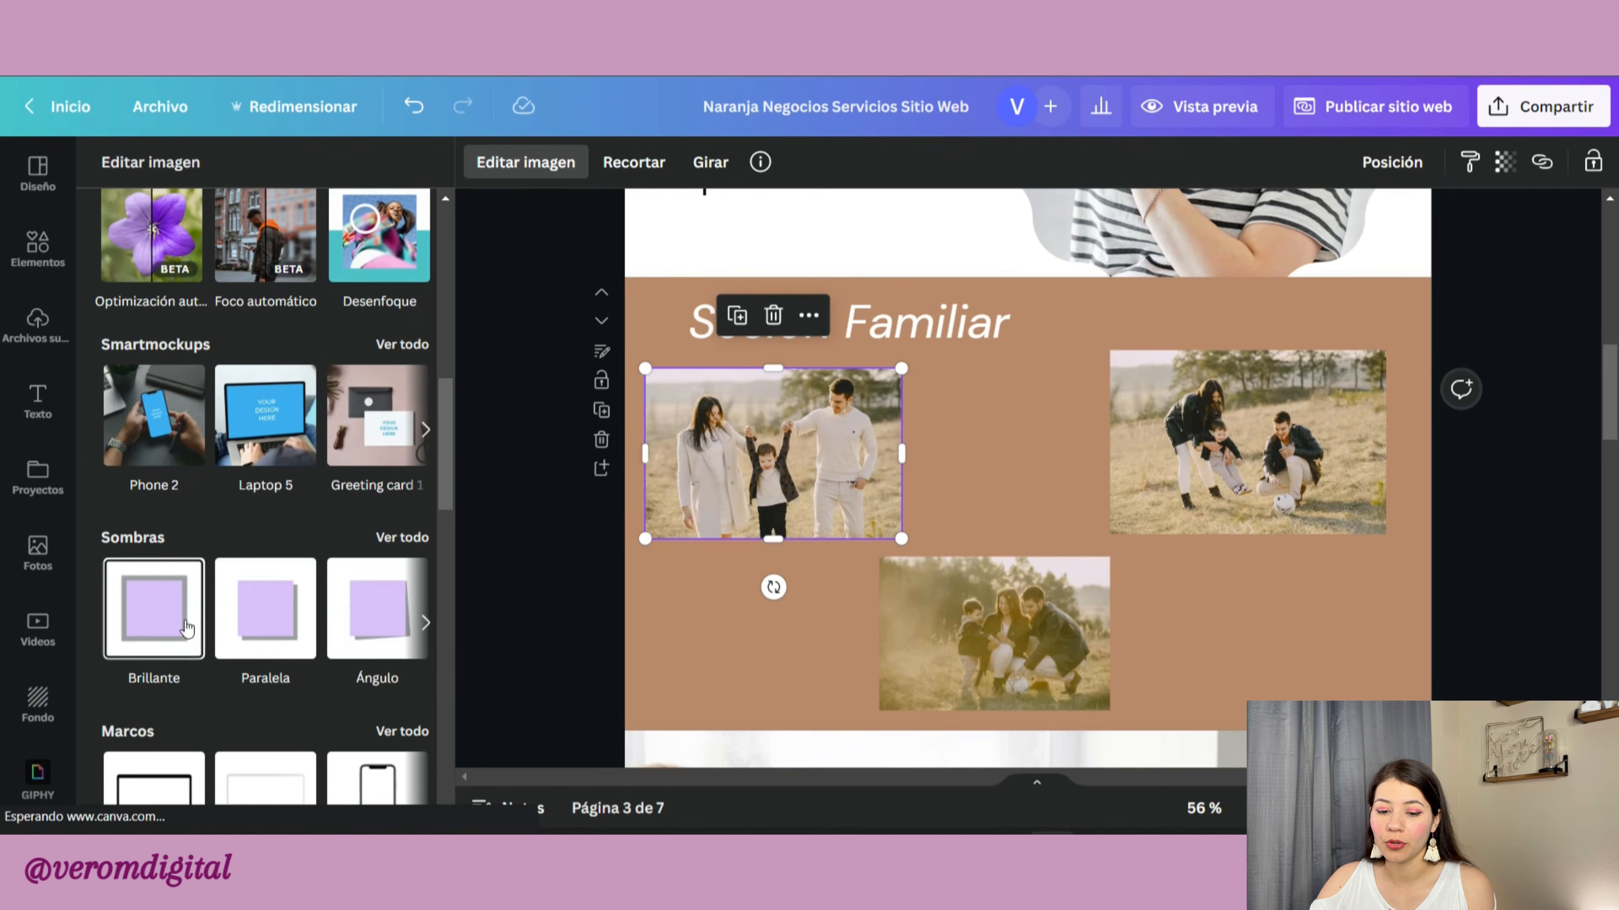
{"action": "left_click", "coordinate": [263, 633]}
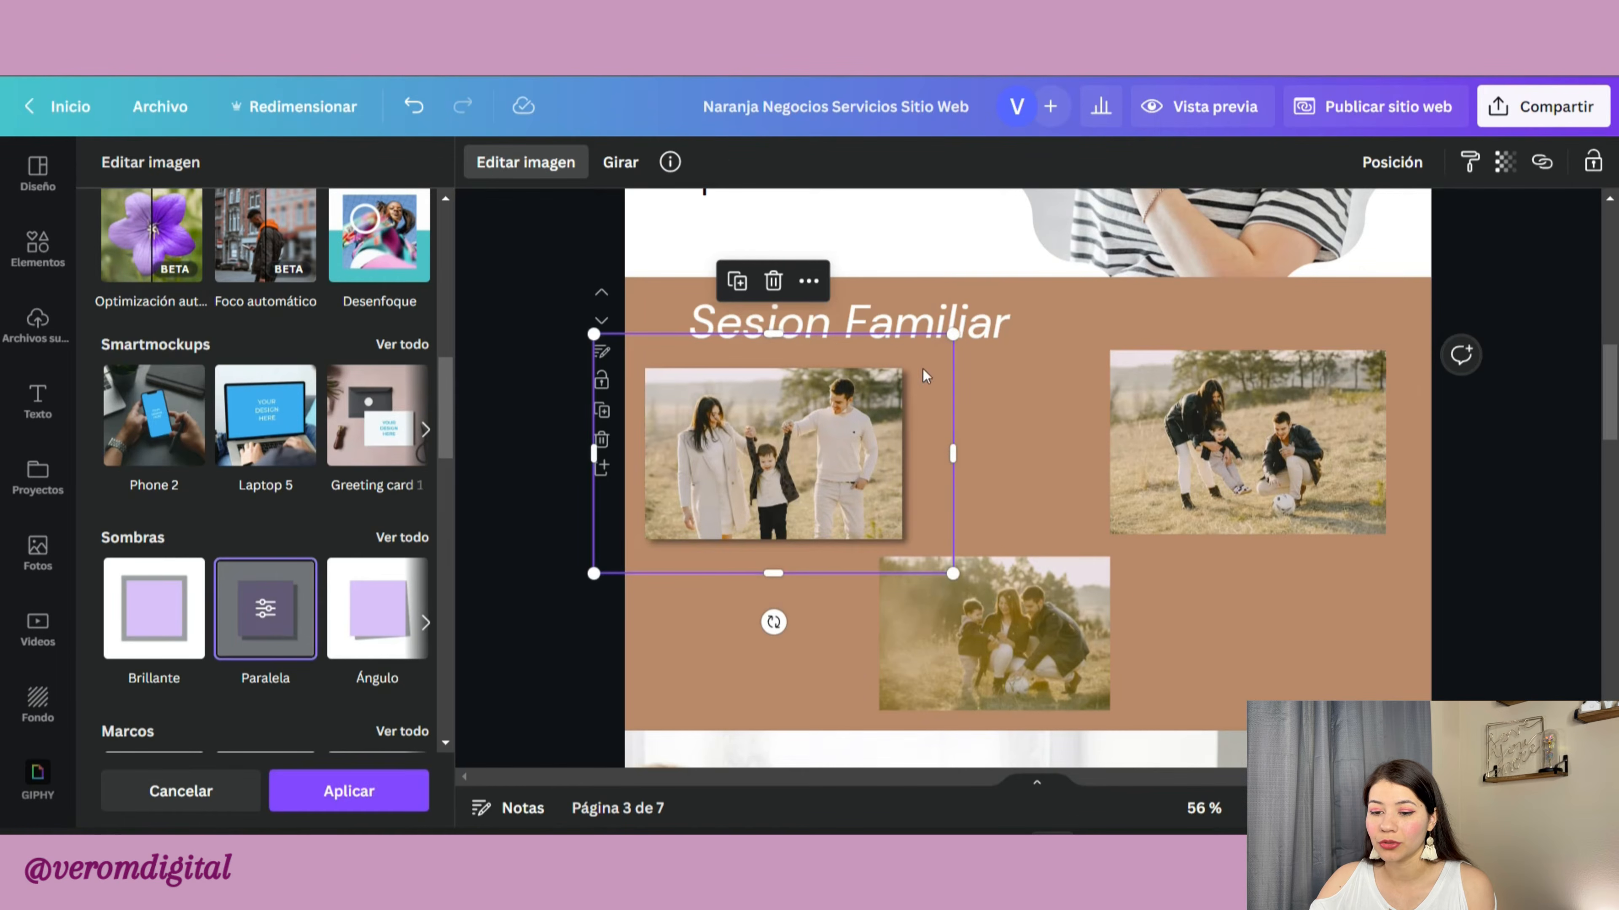
{"action": "left_click", "coordinate": [201, 568]}
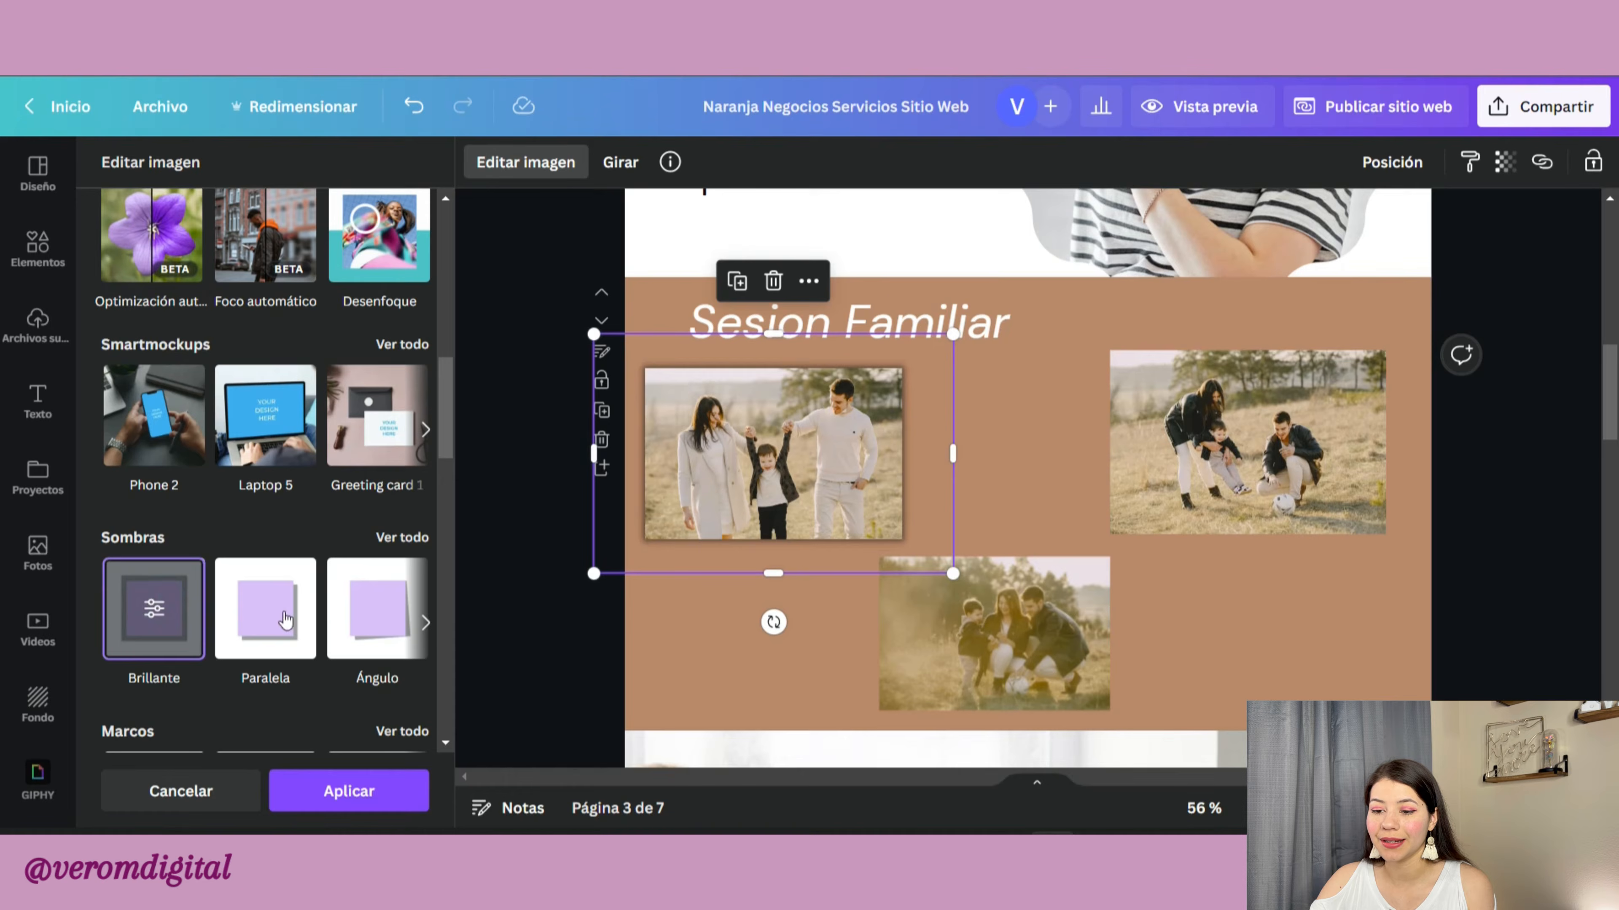
{"action": "left_click", "coordinate": [285, 618]}
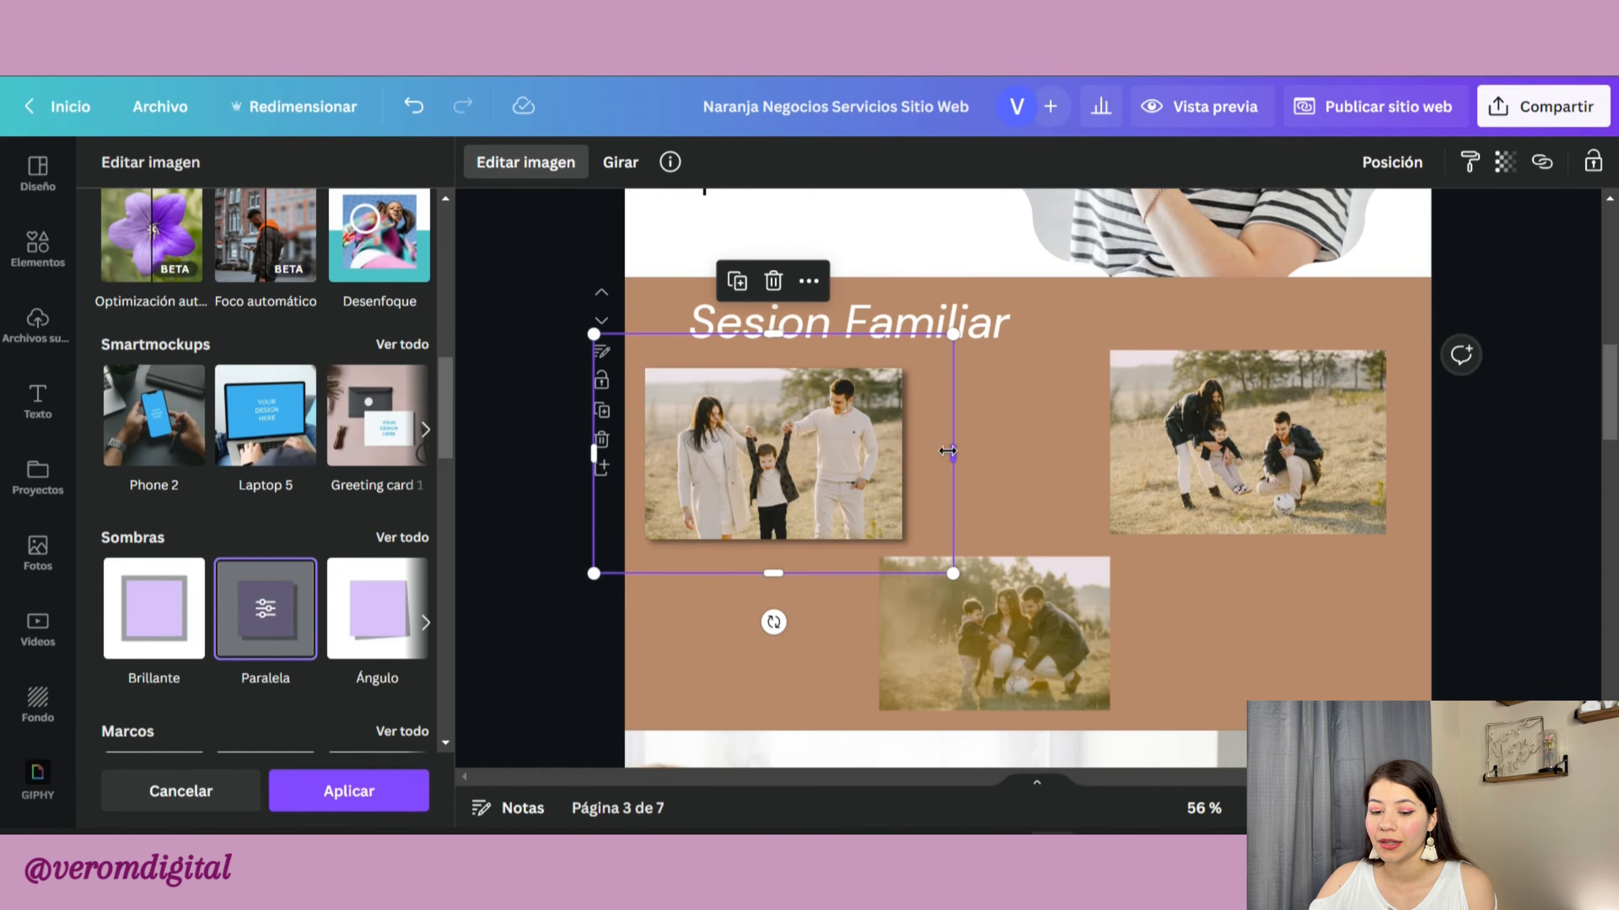
{"action": "left_click", "coordinate": [409, 816]}
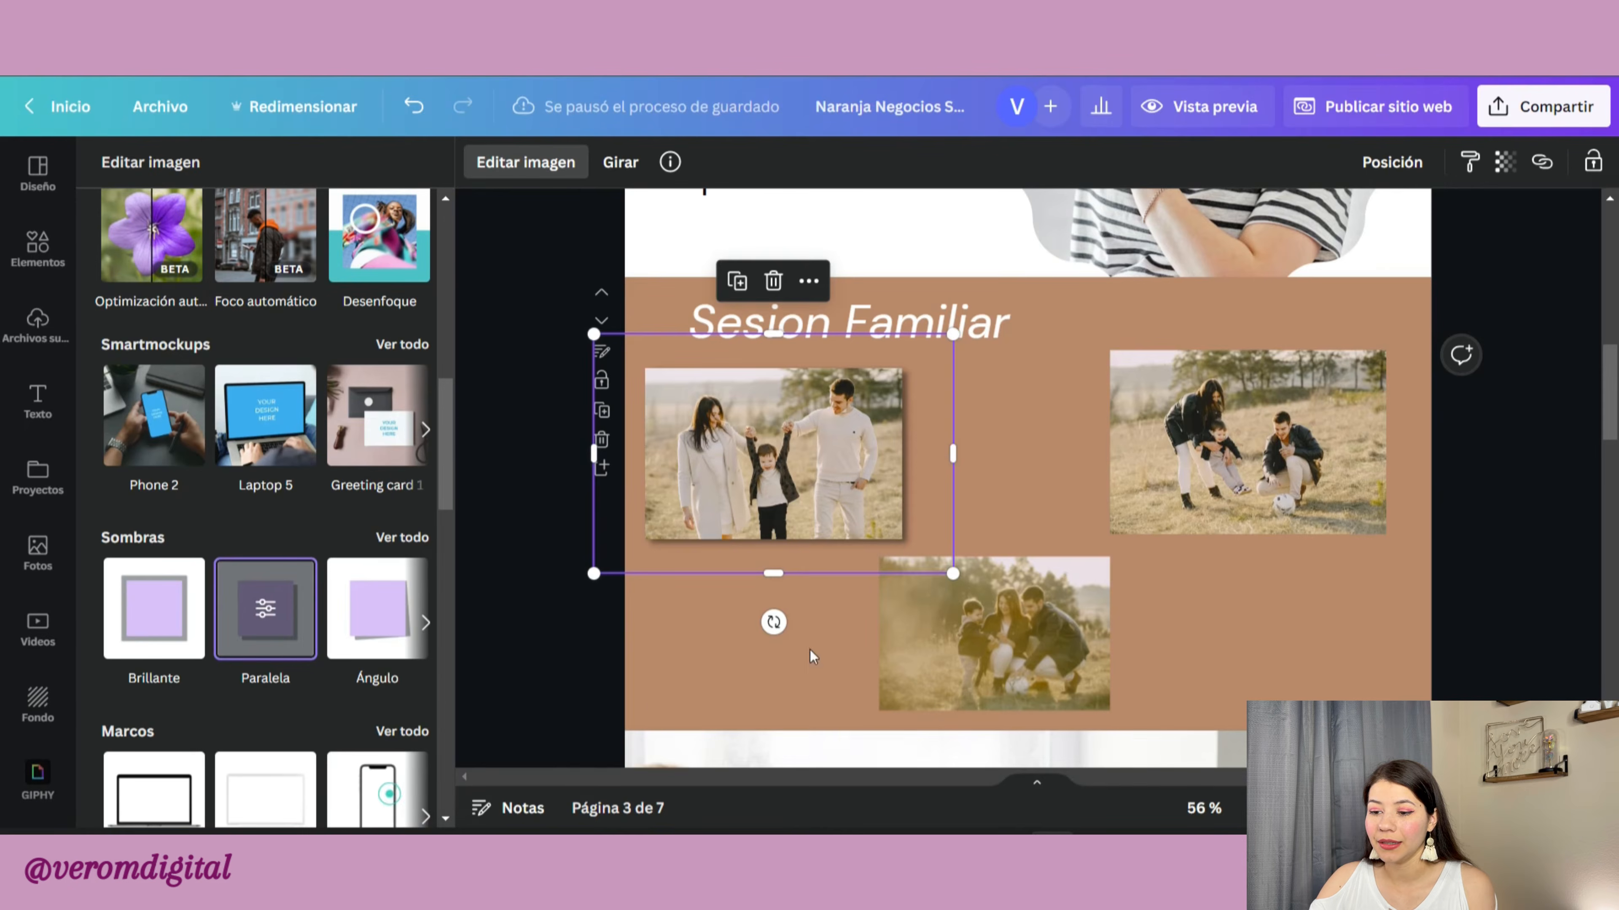
Step: Apply the Paralela shadow to page 3's right and lower family photos
{"action": "left_click", "coordinate": [1243, 428]}
{"action": "left_click", "coordinate": [263, 636]}
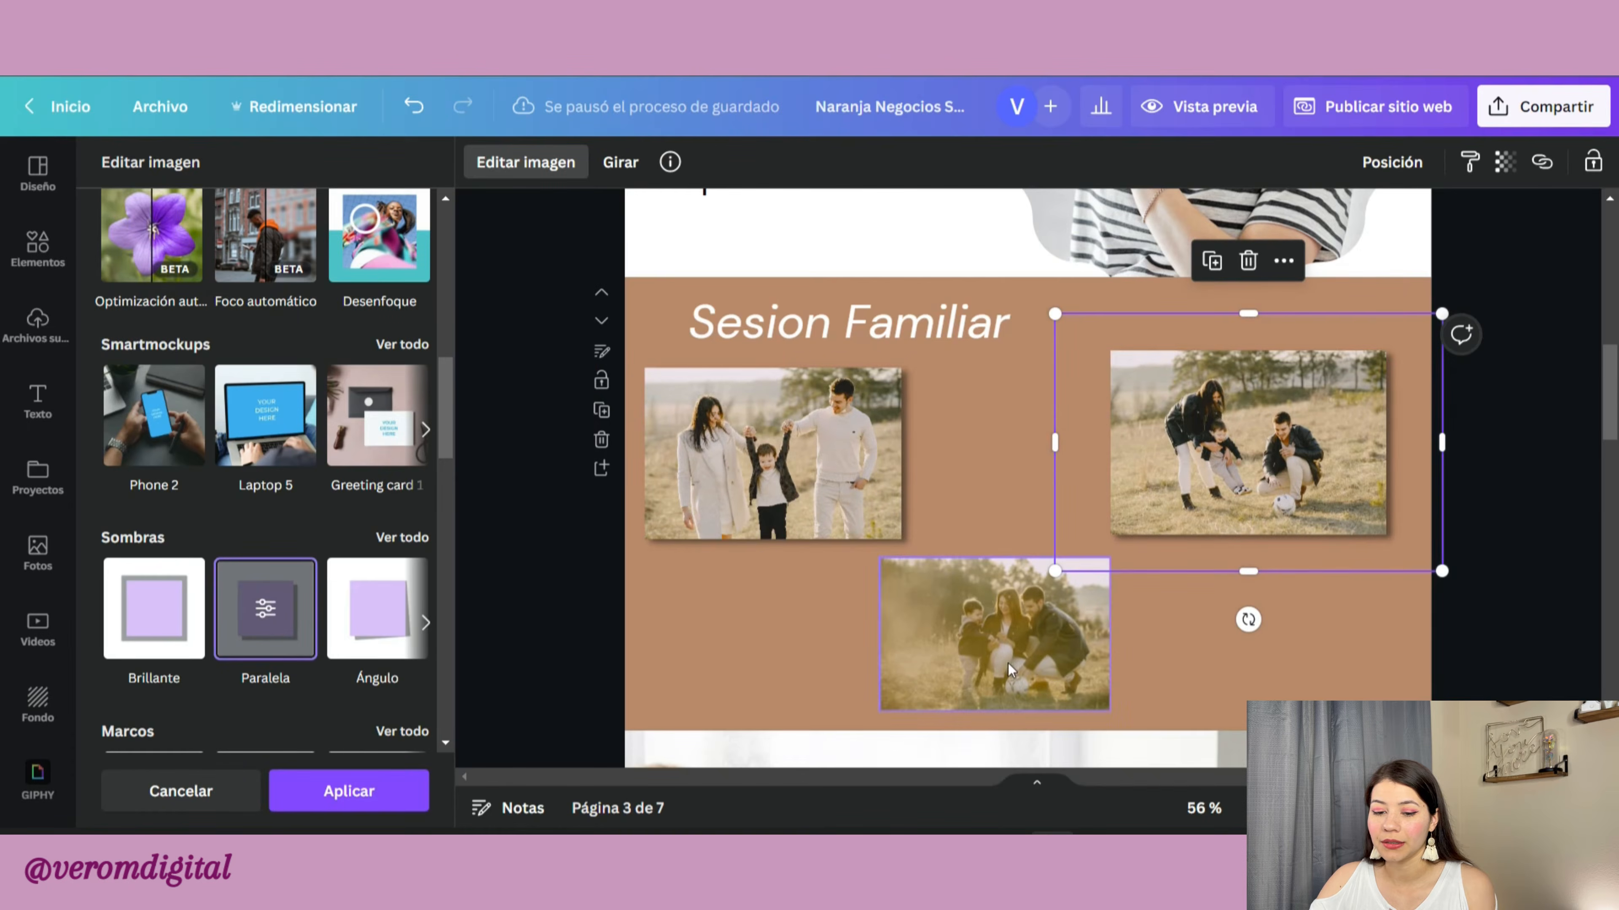
{"action": "left_click", "coordinate": [998, 657]}
{"action": "left_click", "coordinate": [314, 615]}
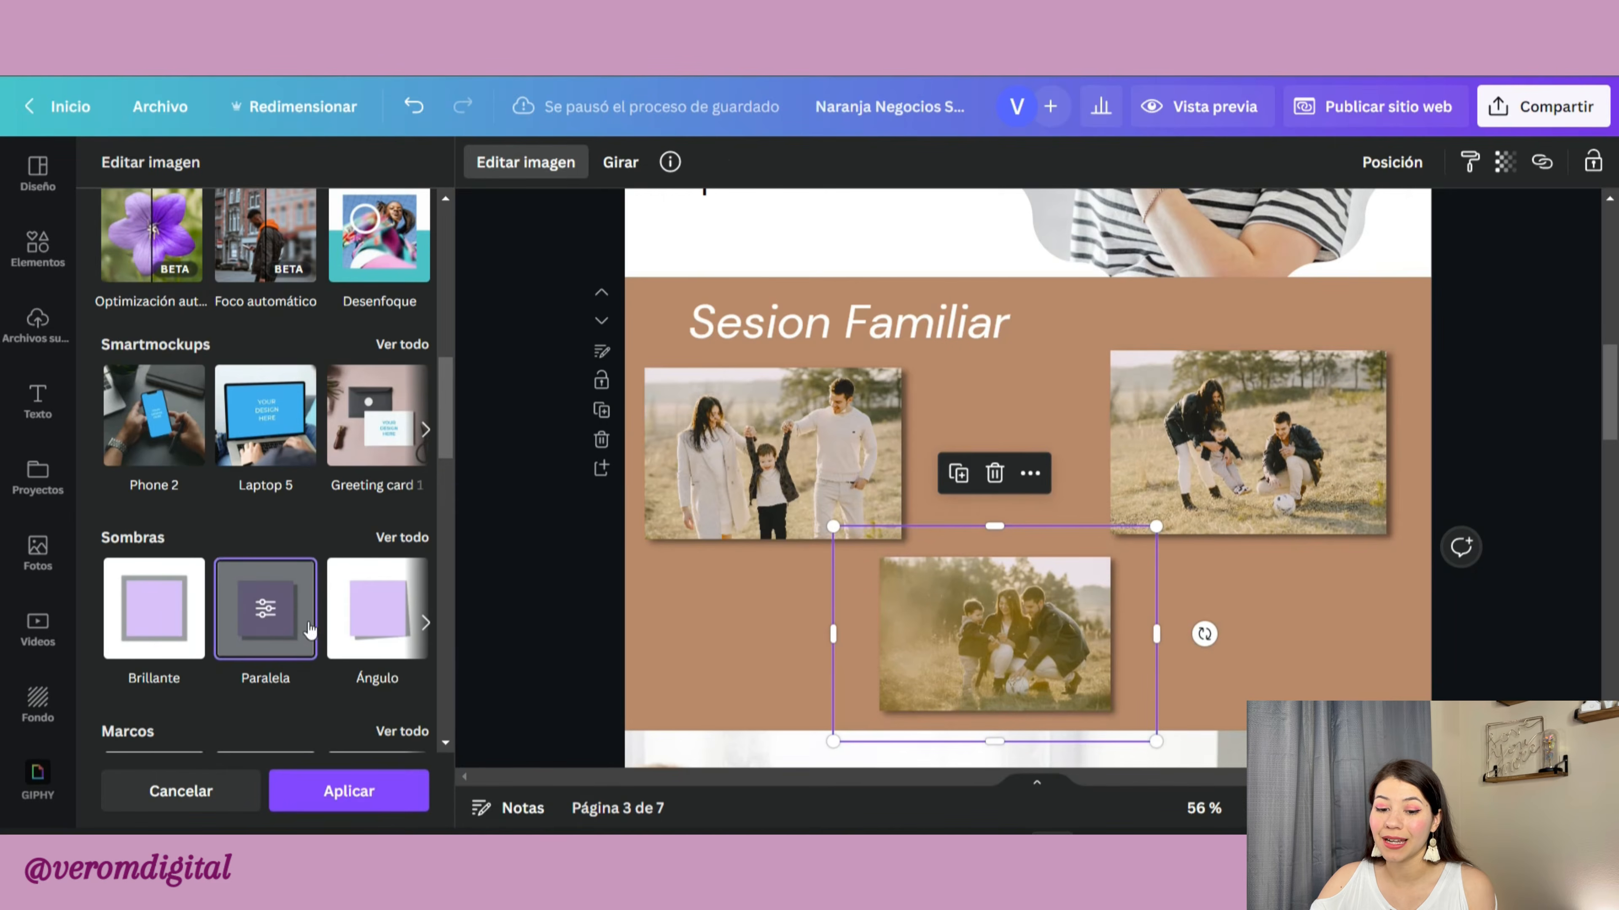
Step: Change the Paralela shadow colour to white on page 3's lower and left family photos
{"action": "scroll", "coordinate": [312, 666], "scroll_direction": "down", "scroll_amount": 2}
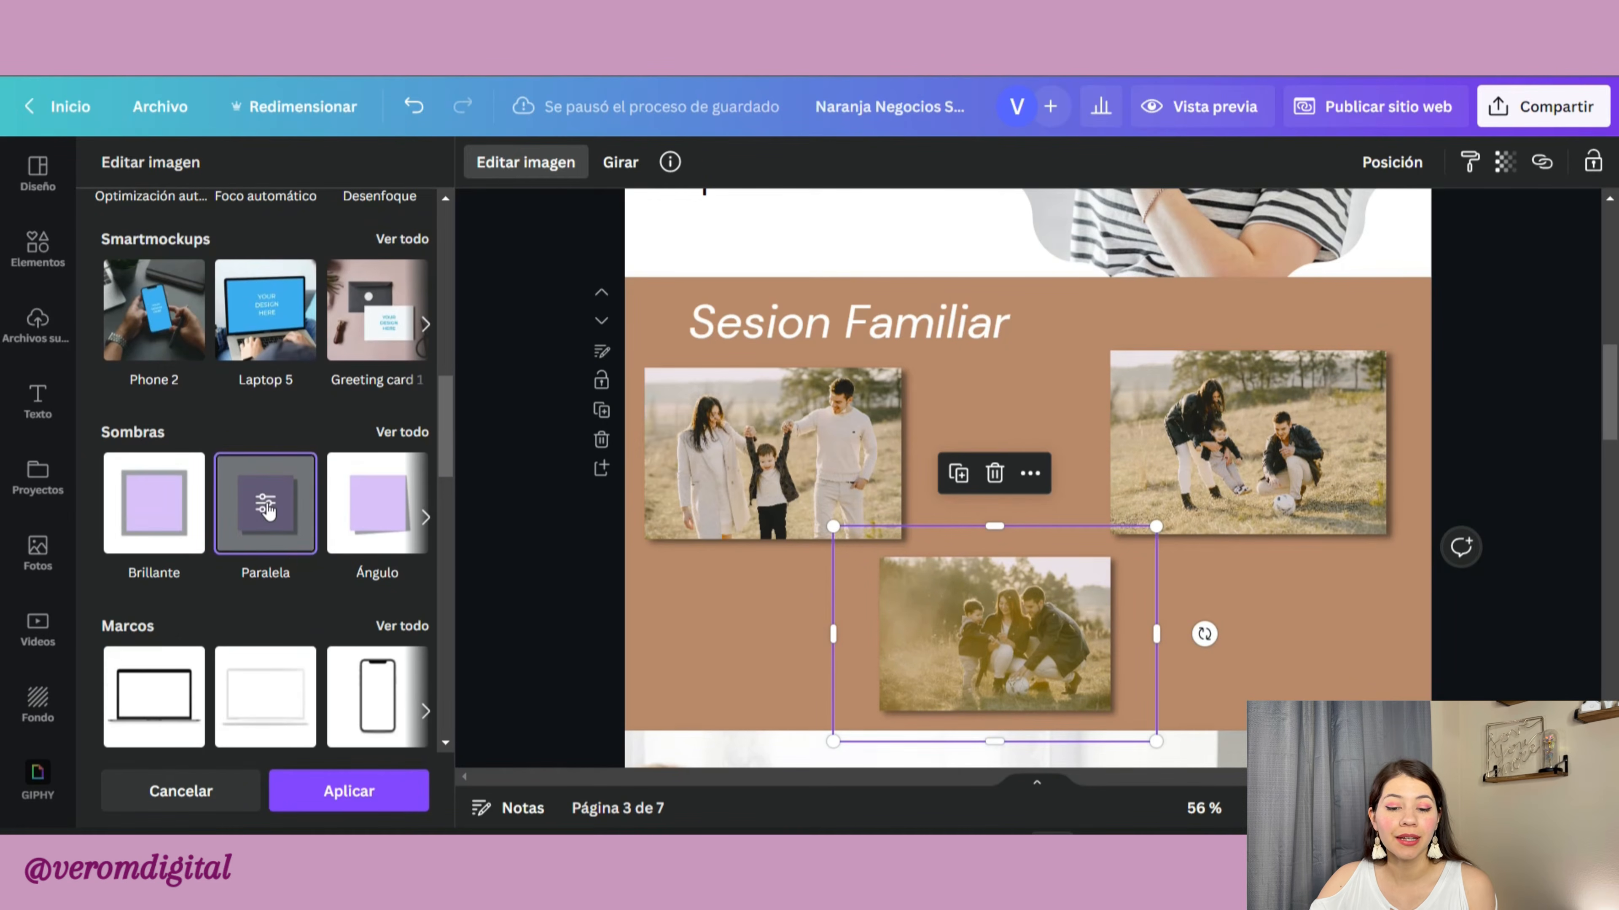
{"action": "left_click", "coordinate": [267, 509]}
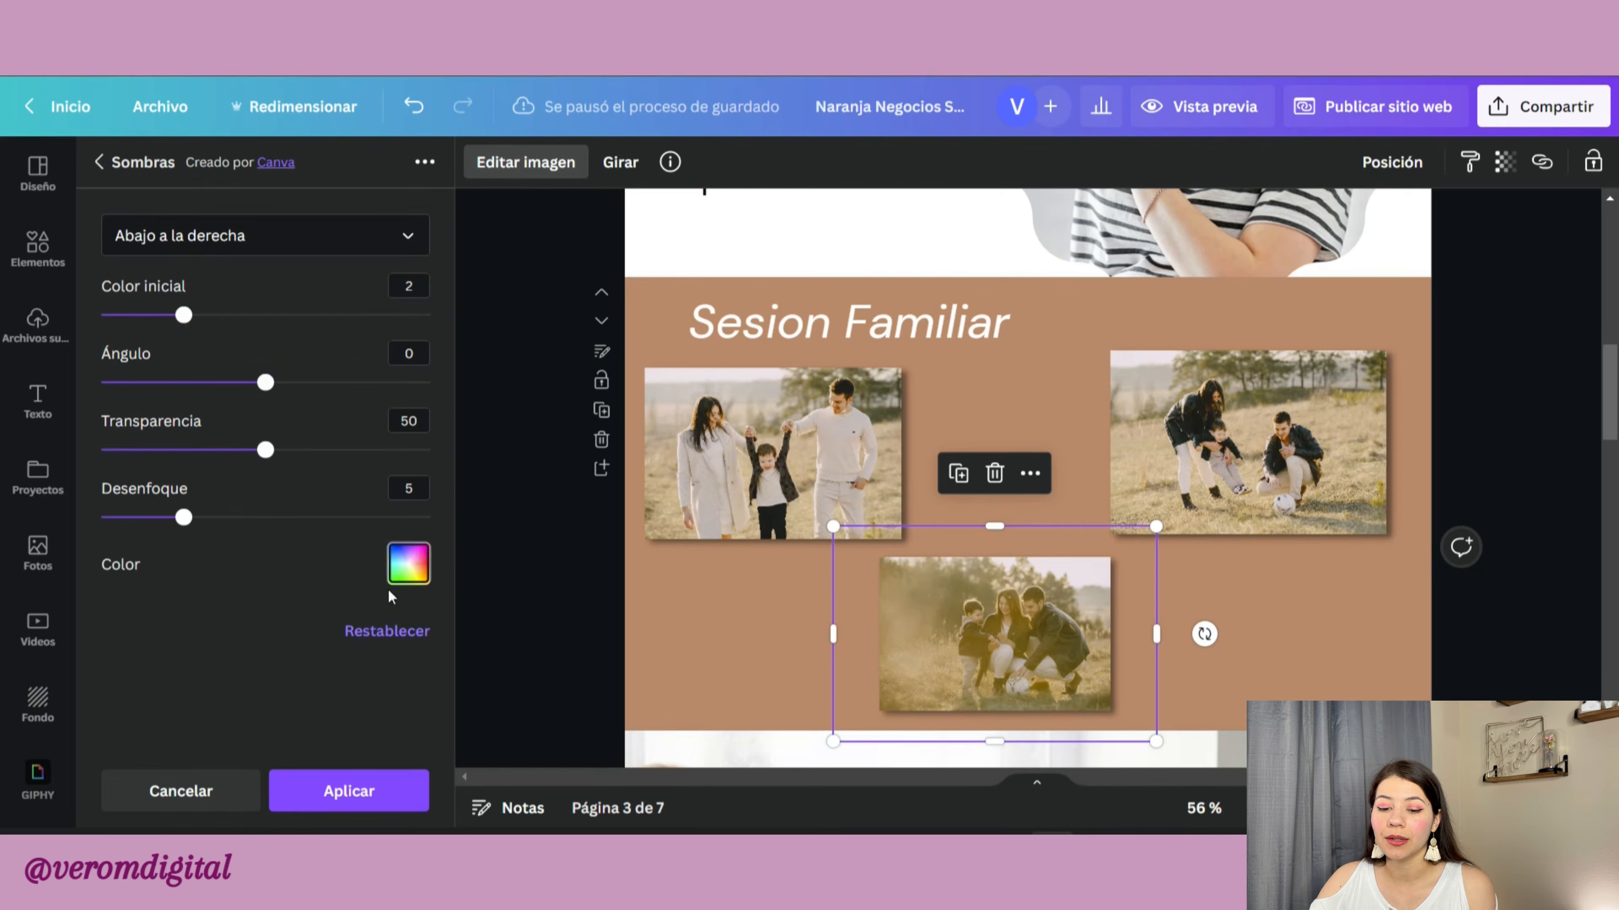
{"action": "left_click", "coordinate": [399, 565]}
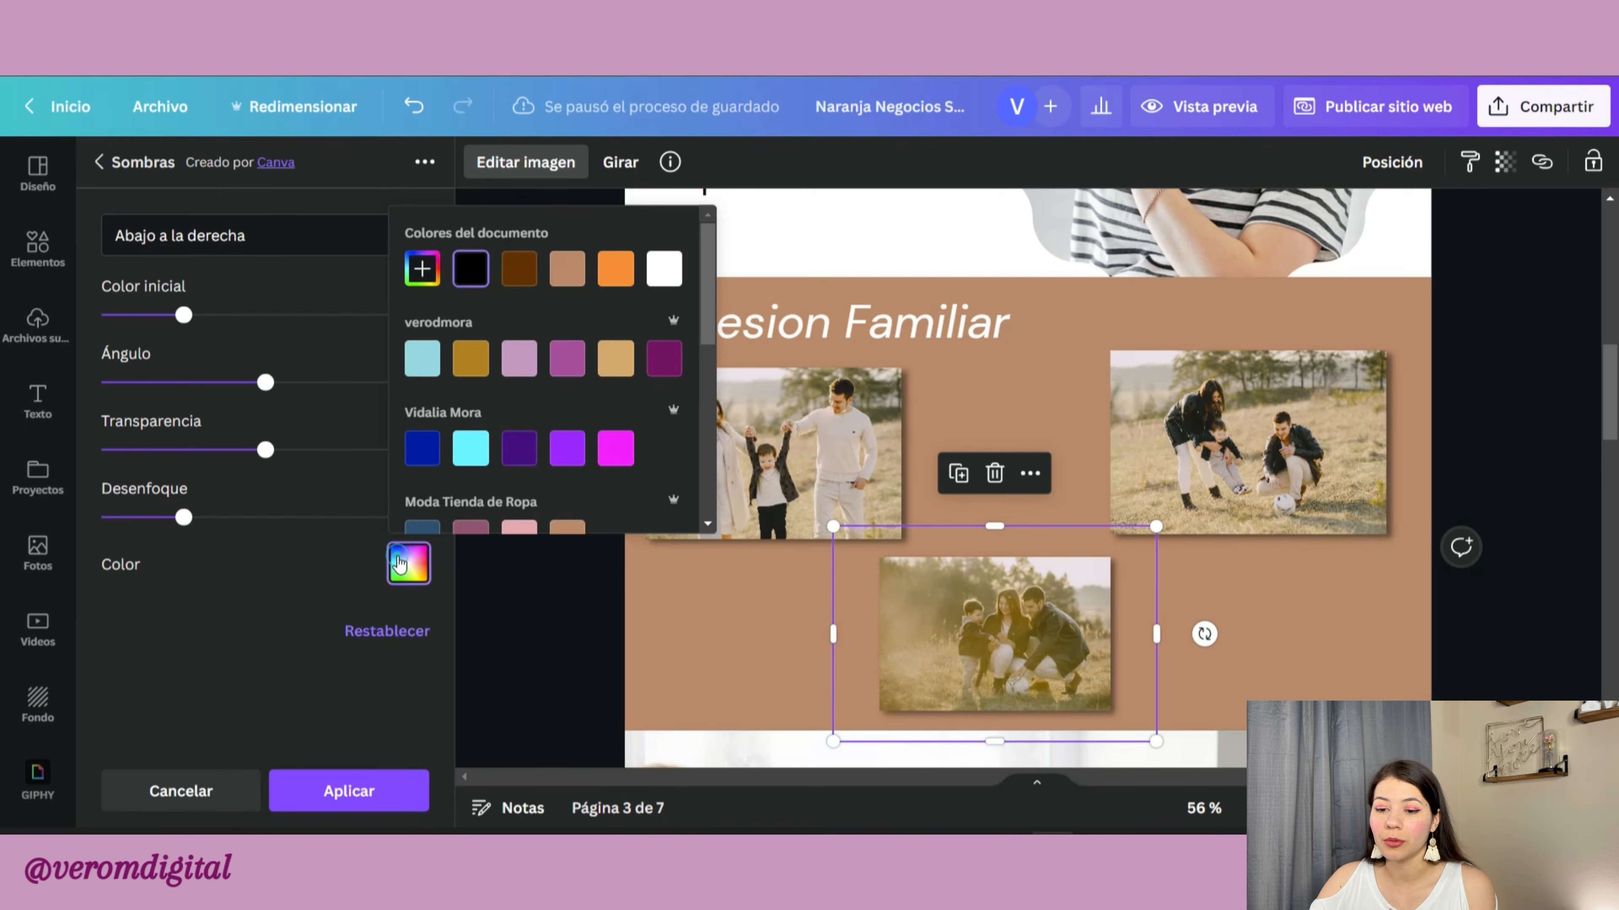
{"action": "left_click", "coordinate": [656, 271]}
{"action": "left_click", "coordinate": [900, 447]}
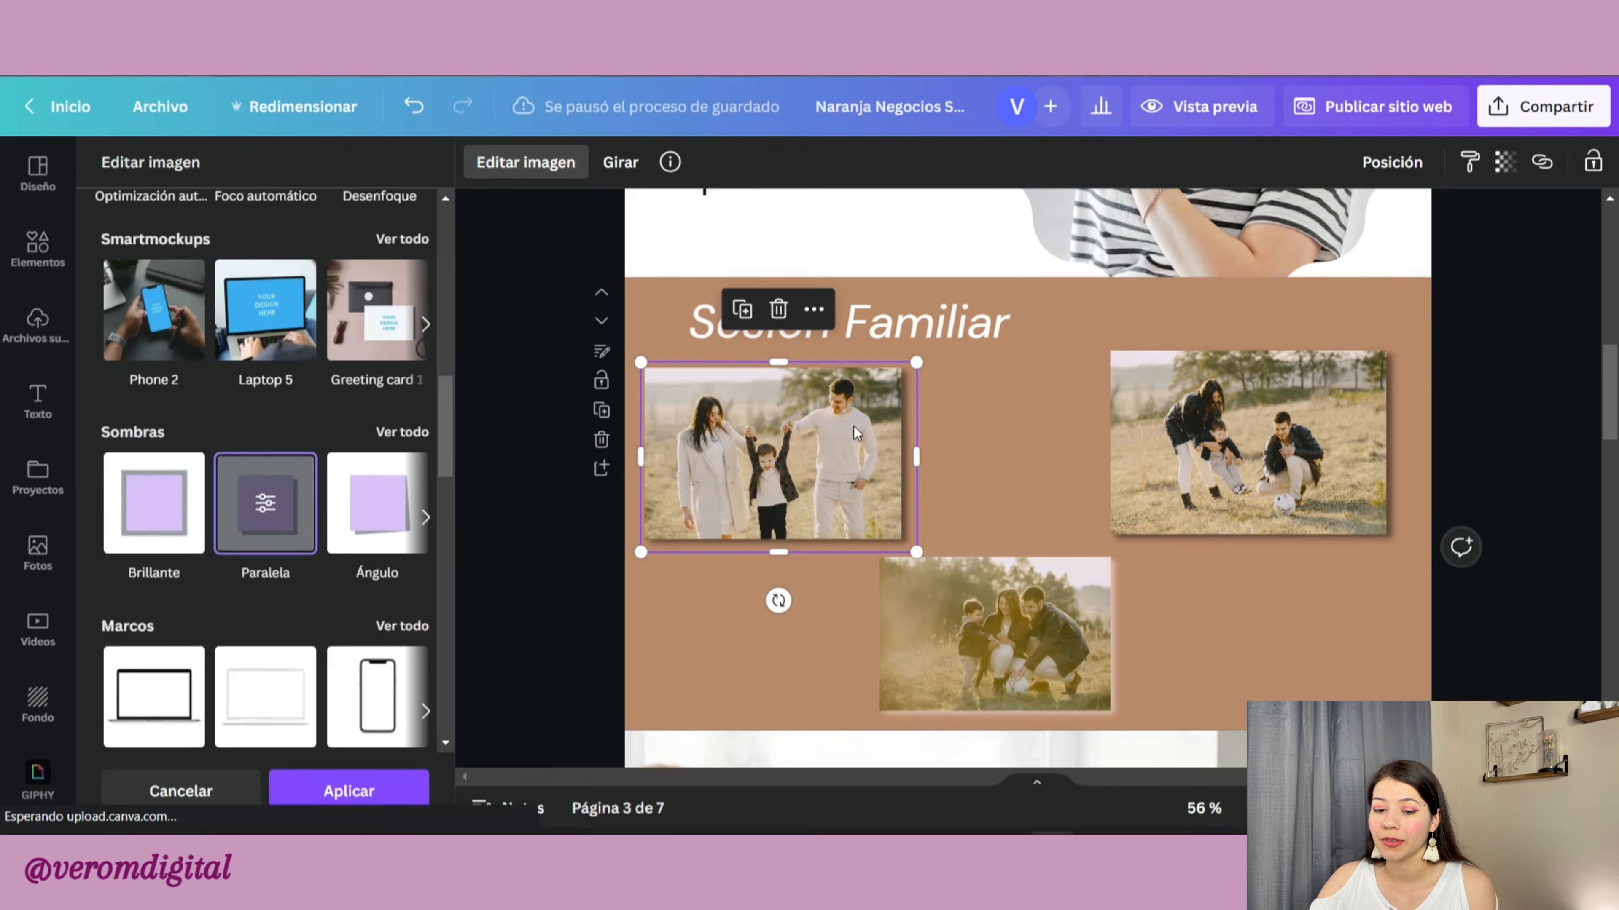
{"action": "left_click", "coordinate": [284, 500]}
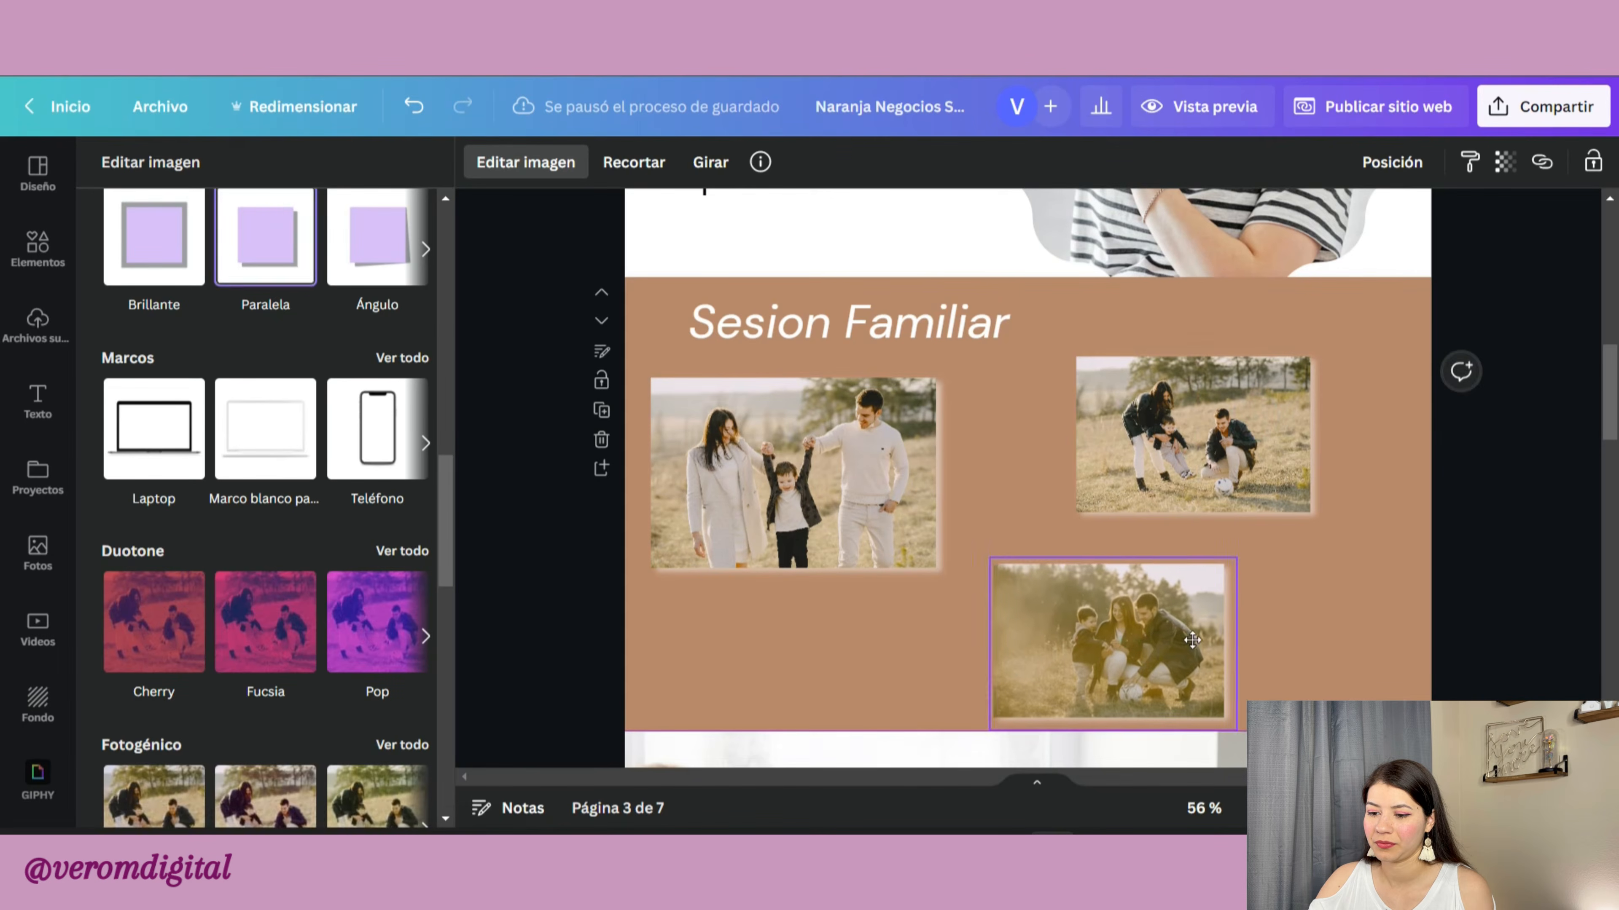
Step: Move the lower family photo directly beneath the right one and enlarge the left photo to fill the space under the heading
{"action": "left_click_drag", "start_coordinate": [1157, 641], "coordinate": [1239, 640]}
{"action": "left_click", "coordinate": [834, 454]}
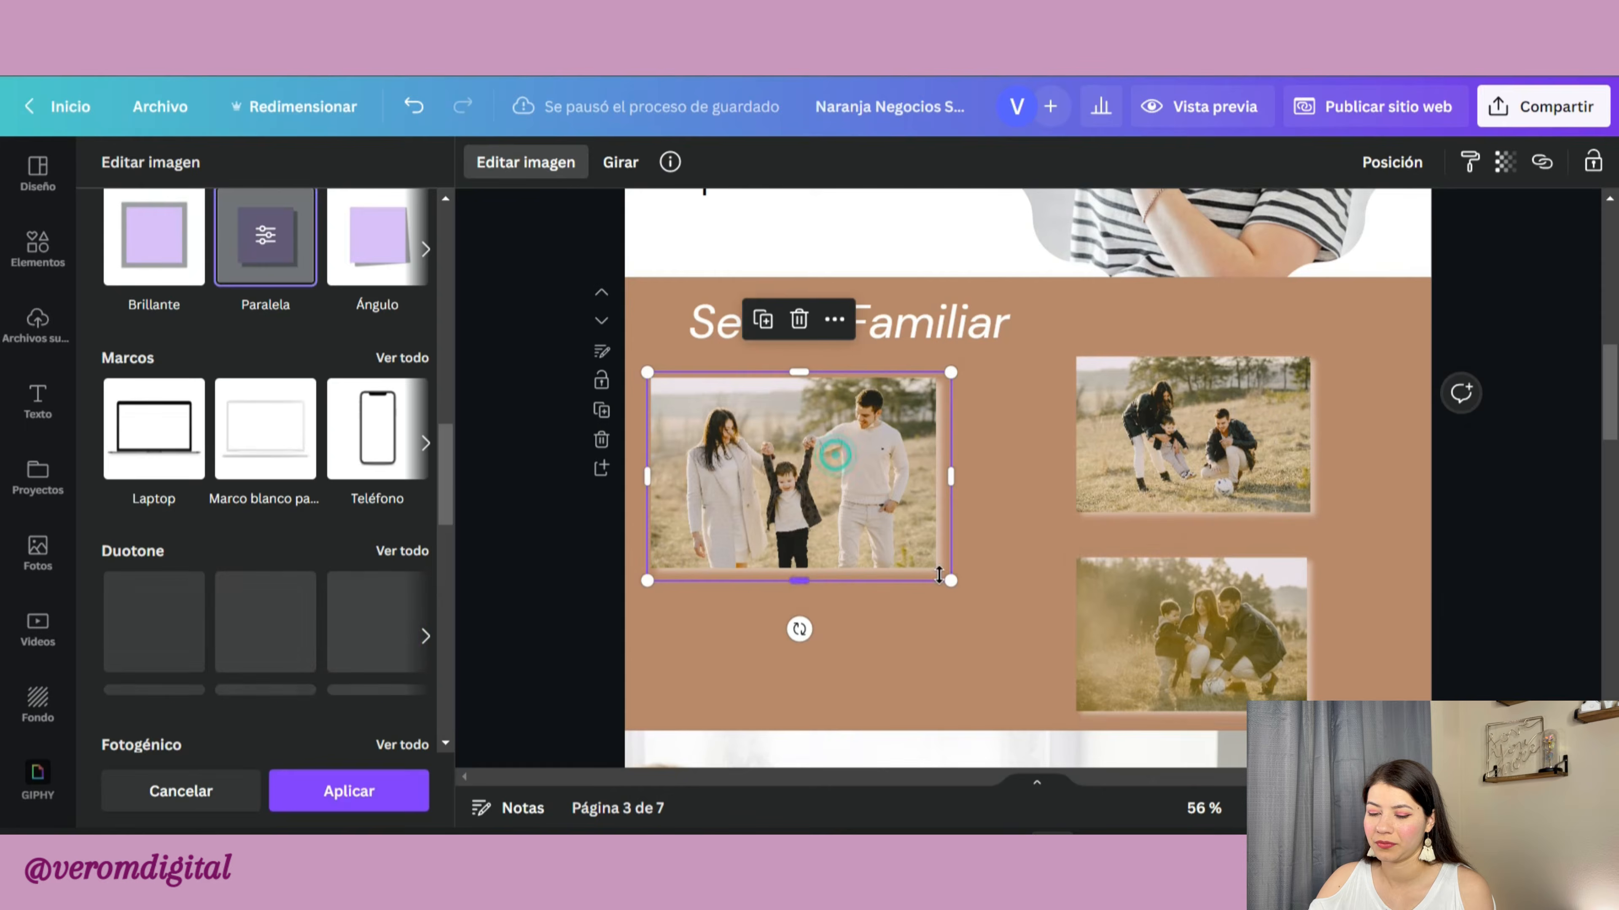
{"action": "left_click", "coordinate": [962, 584]}
{"action": "left_click_drag", "start_coordinate": [967, 601], "coordinate": [1034, 663]}
{"action": "left_click_drag", "start_coordinate": [960, 491], "coordinate": [963, 506]}
{"action": "left_click", "coordinate": [1343, 339]}
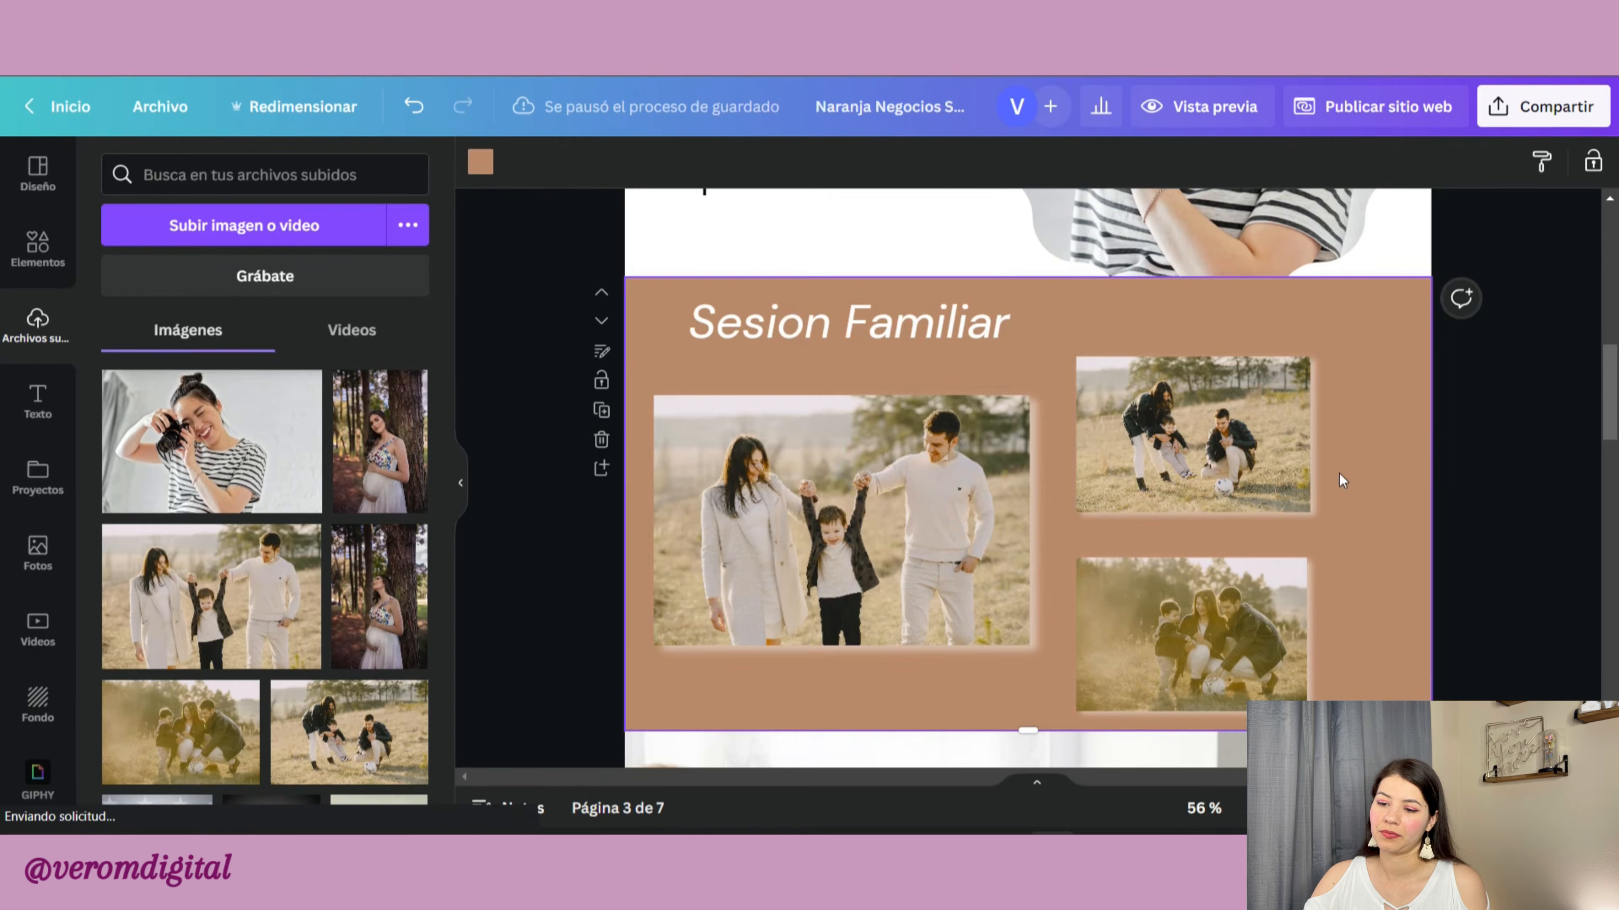
Step: Duplicate the "Sesion Familiar" page to create a second gallery page directly below it
{"action": "scroll", "coordinate": [1338, 473], "scroll_direction": "down", "scroll_amount": 3}
{"action": "scroll", "coordinate": [1317, 473], "scroll_direction": "down", "scroll_amount": 15}
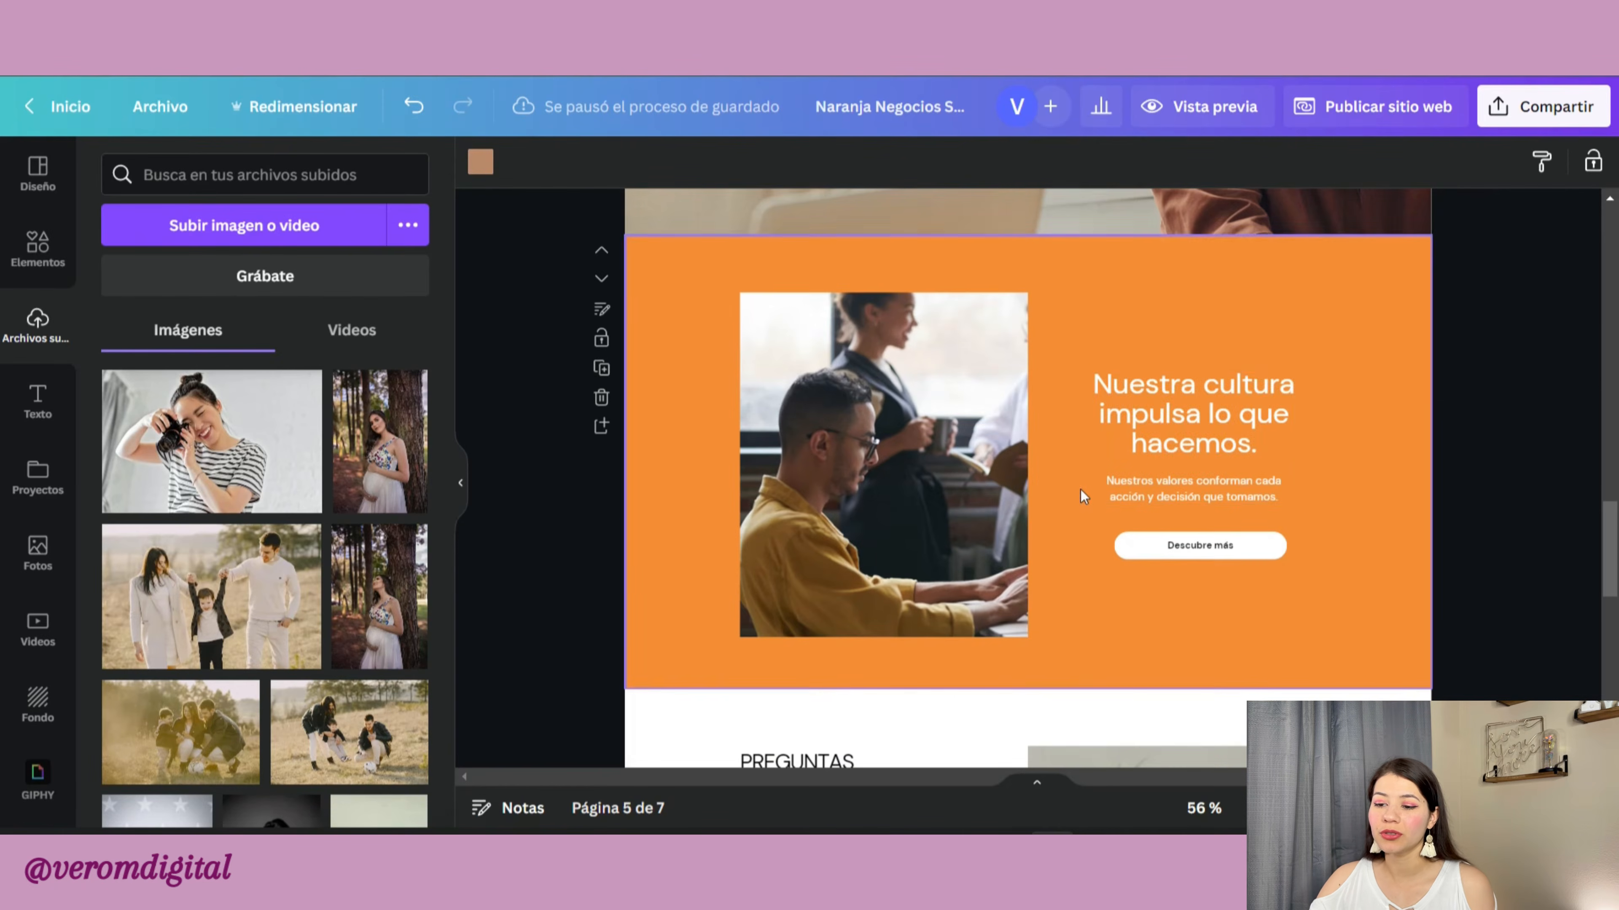
{"action": "scroll", "coordinate": [1016, 434], "scroll_direction": "up", "scroll_amount": 15}
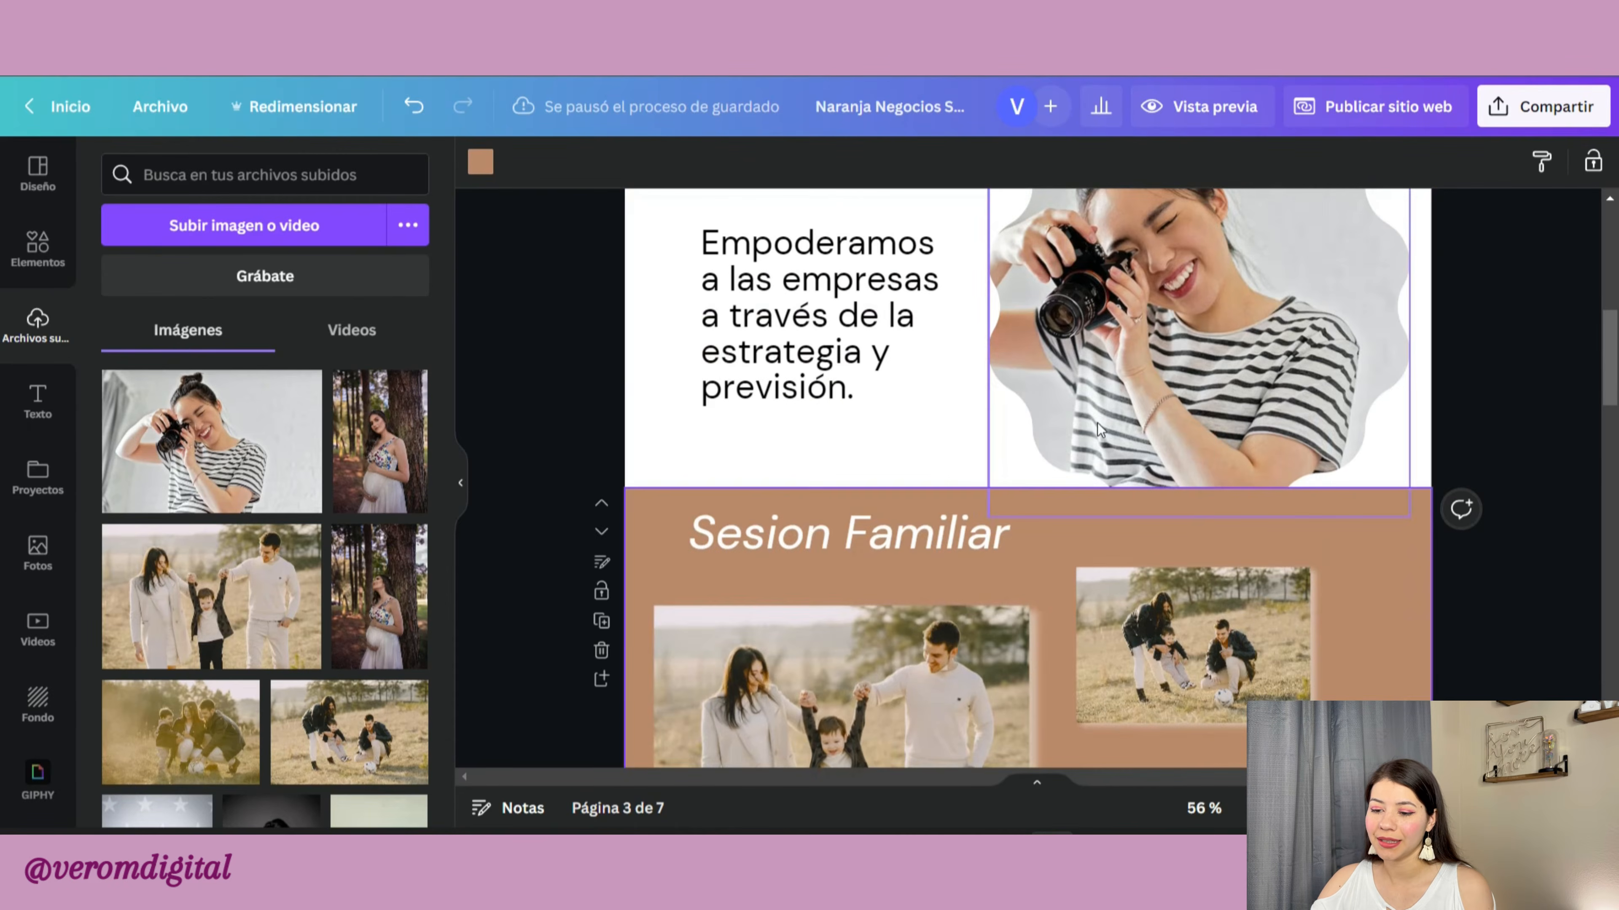
{"action": "scroll", "coordinate": [1098, 423], "scroll_direction": "down", "scroll_amount": 3}
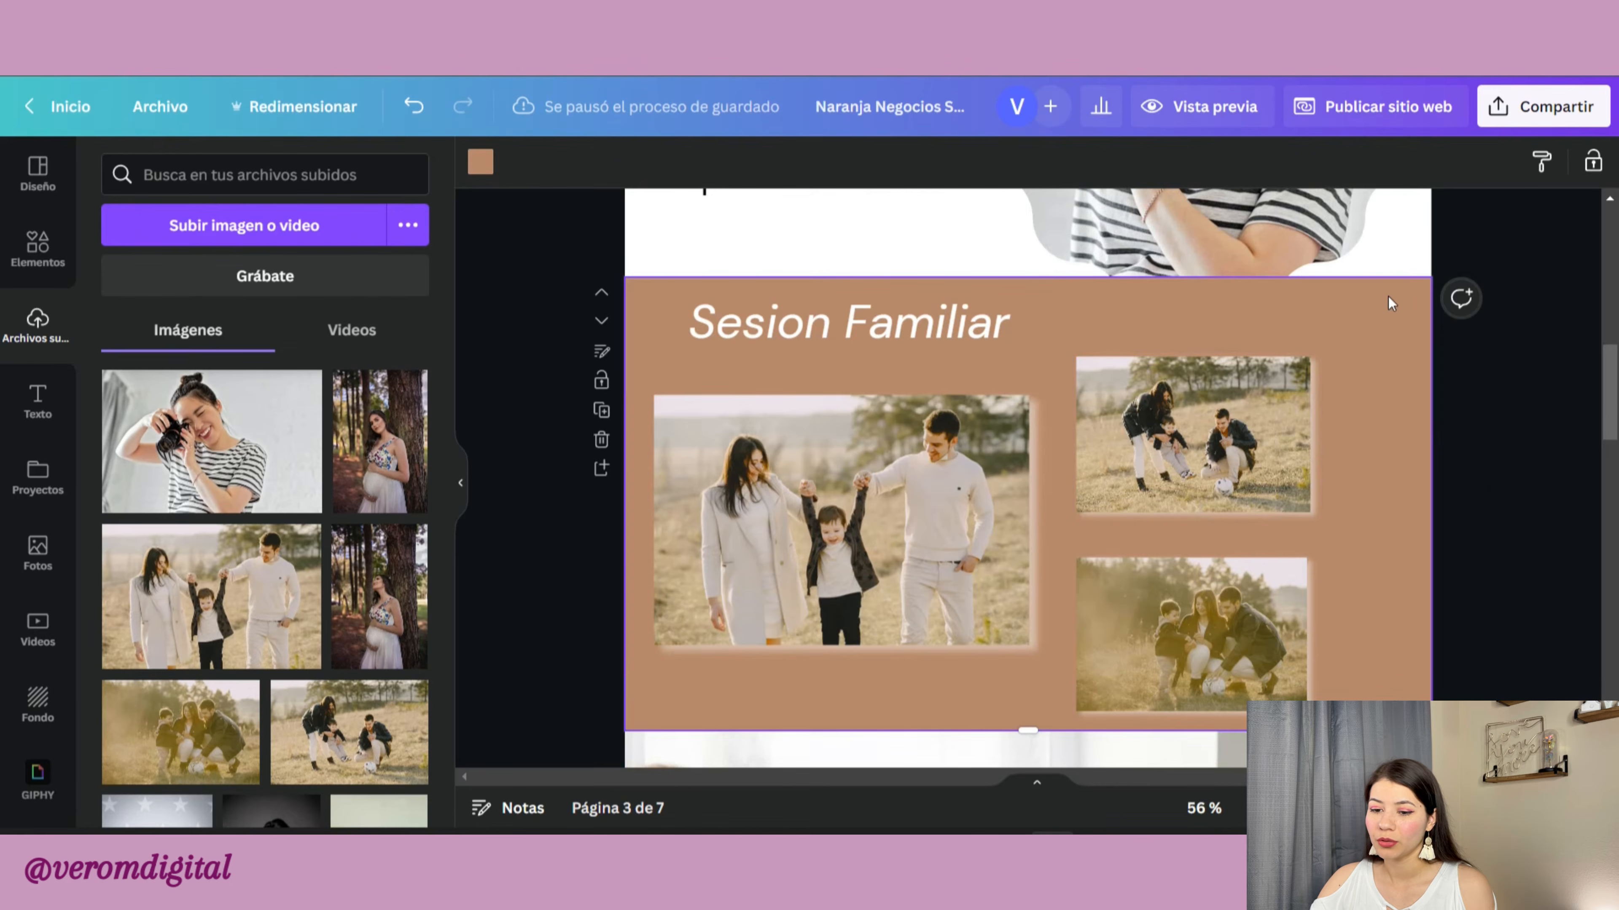
{"action": "left_click", "coordinate": [599, 410]}
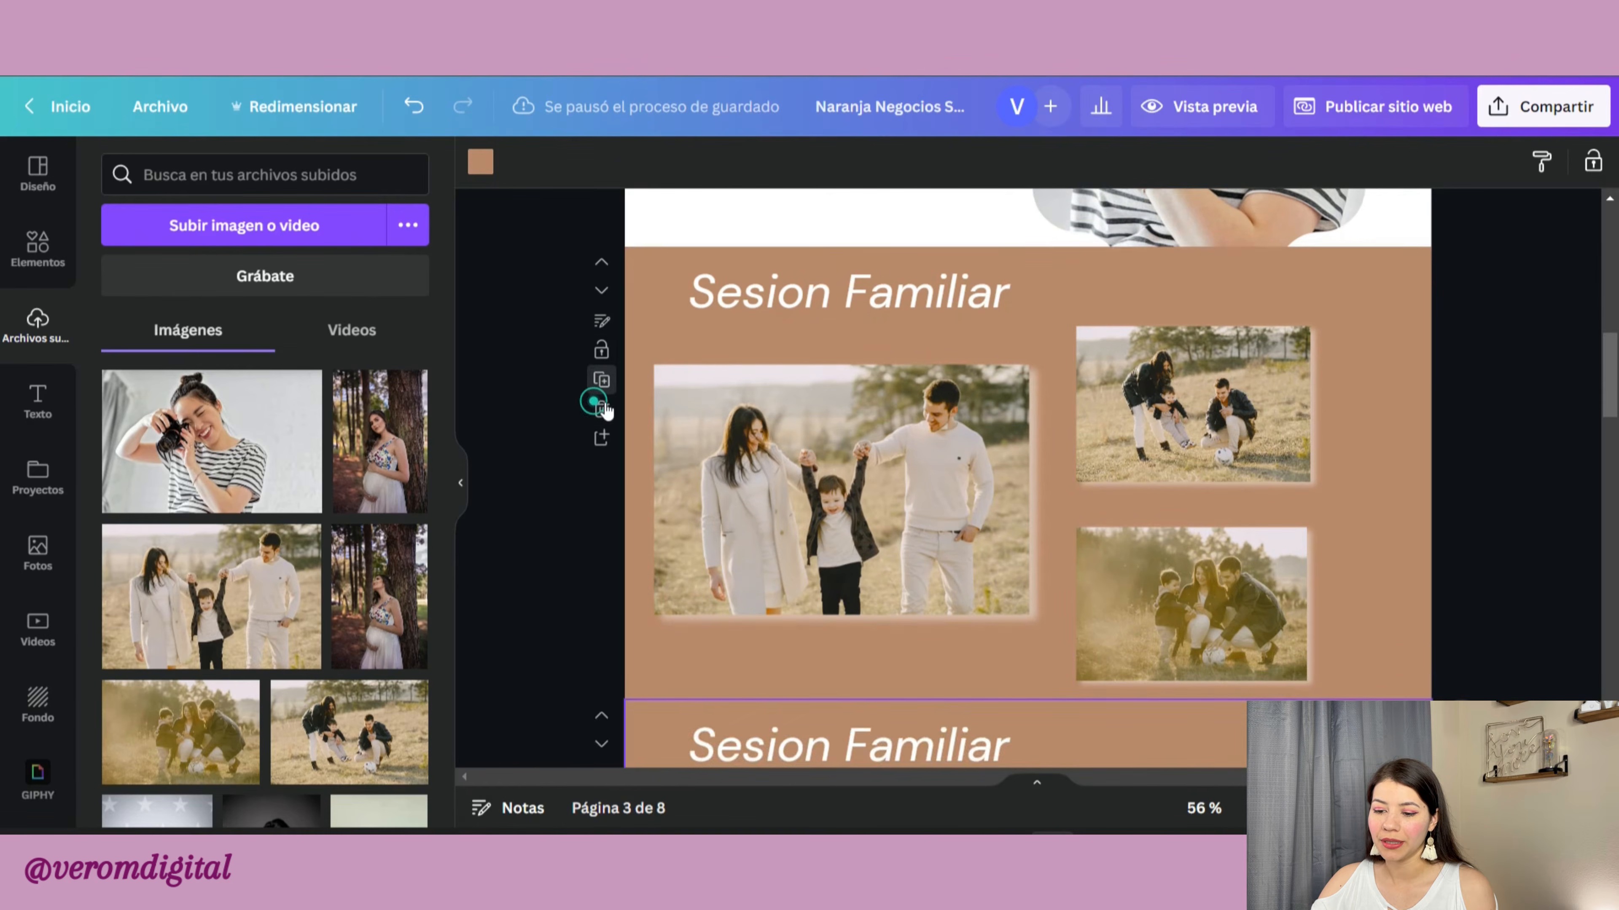
{"action": "scroll", "coordinate": [1123, 539], "scroll_direction": "up", "scroll_amount": 3}
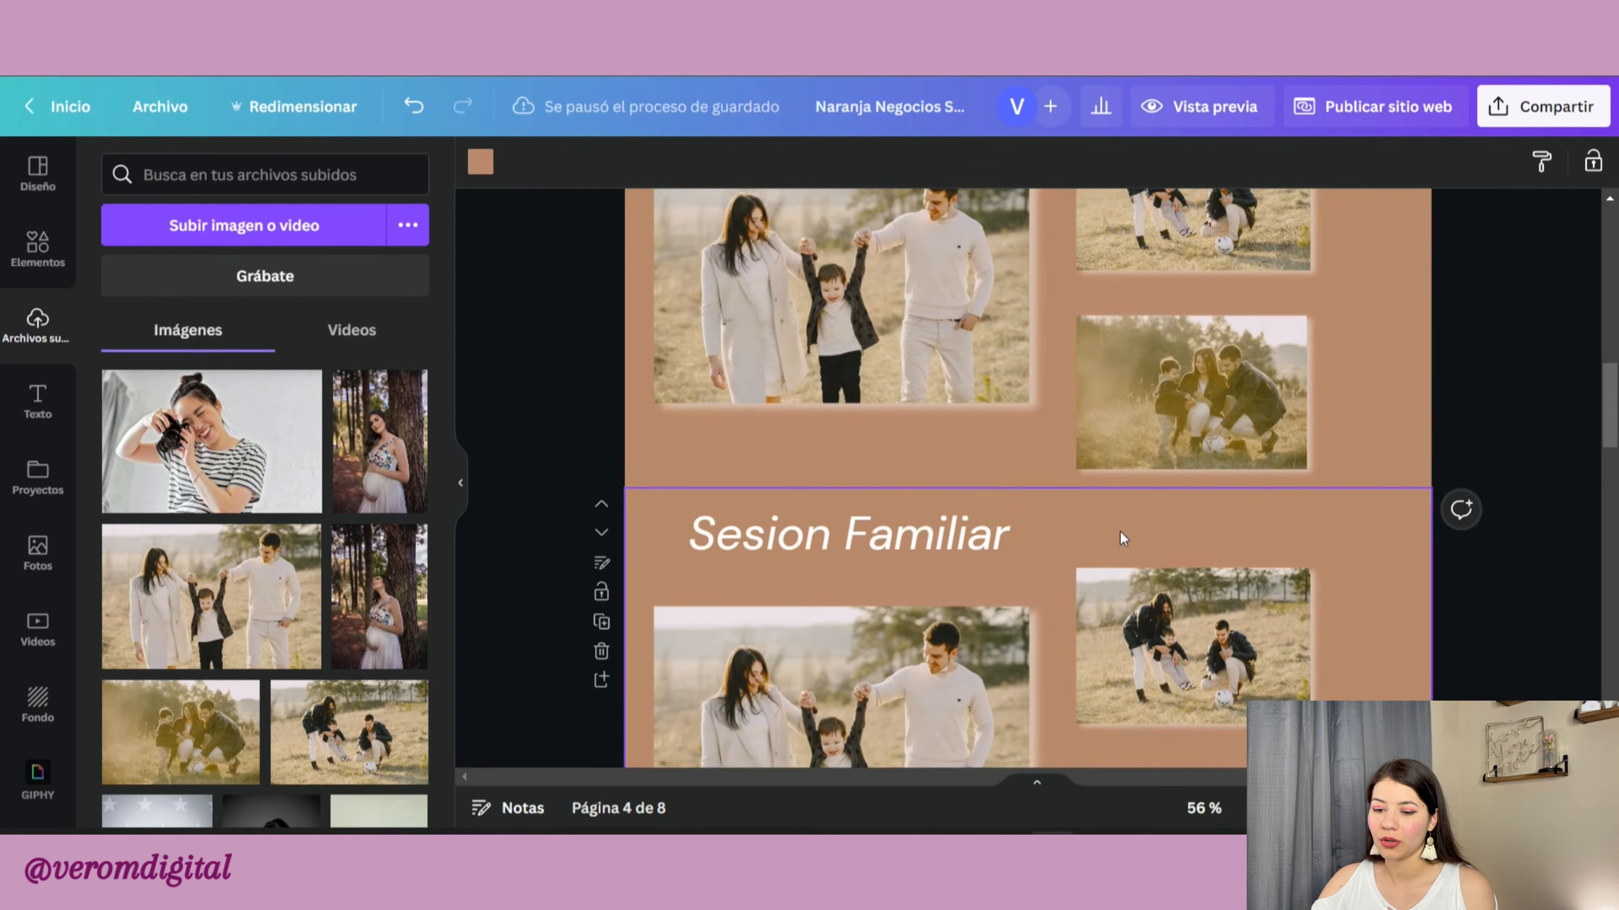
Step: Set the duplicated page's background to white and recolour its "Sesion Familiar" heading dark brown
{"action": "left_click", "coordinate": [1204, 513]}
{"action": "left_click", "coordinate": [480, 161]}
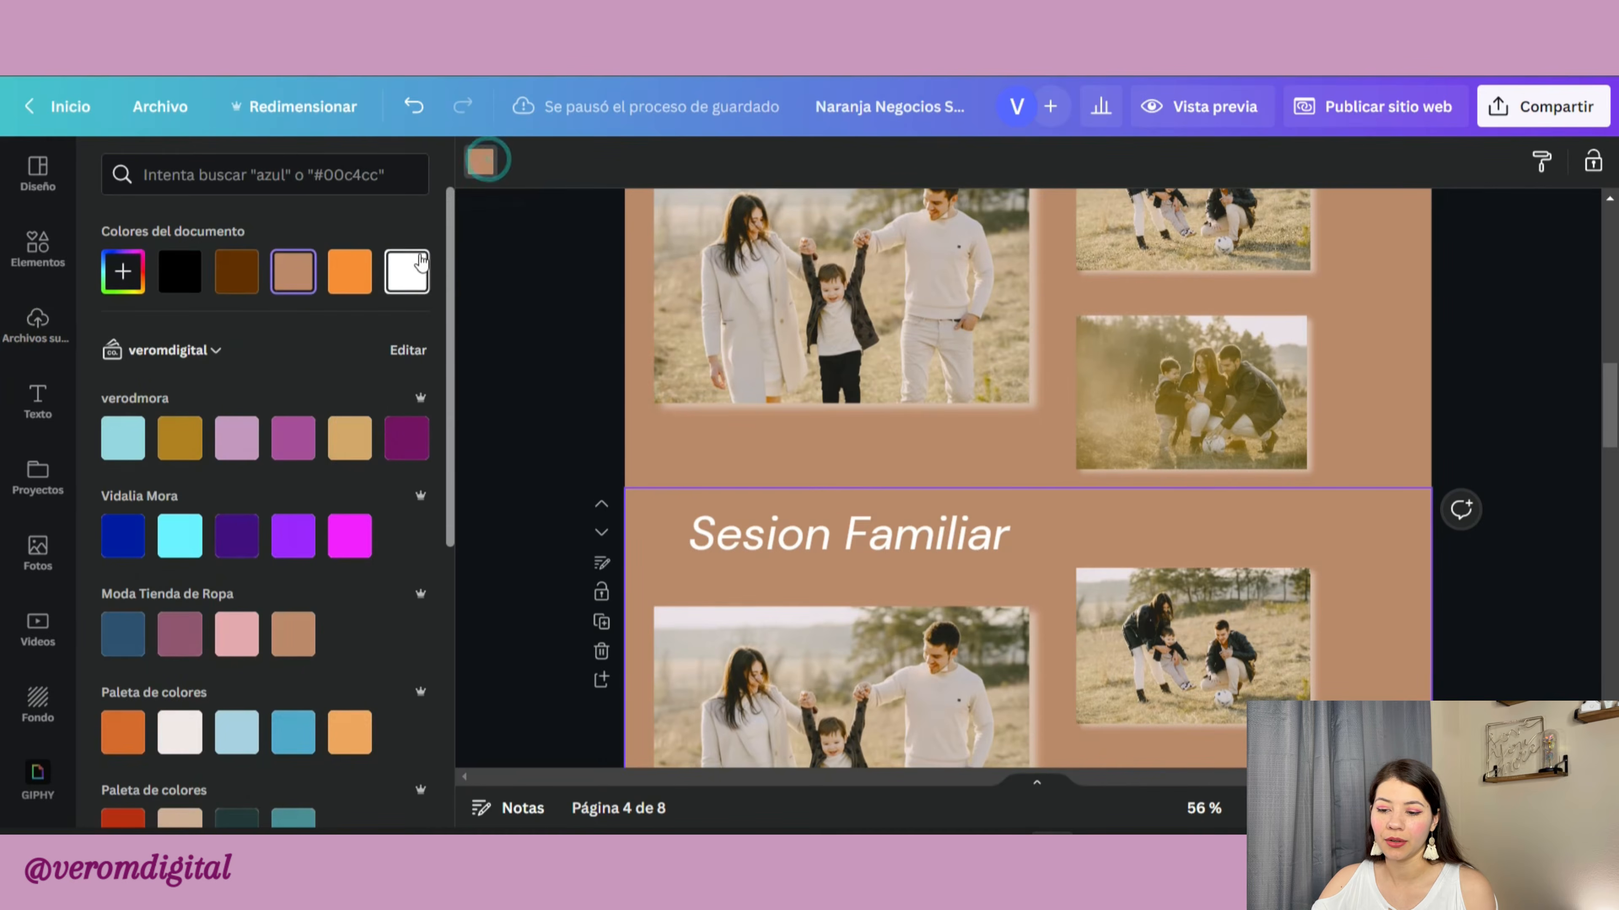
{"action": "left_click", "coordinate": [407, 271]}
{"action": "scroll", "coordinate": [1031, 527], "scroll_direction": "down", "scroll_amount": 1}
{"action": "left_click", "coordinate": [905, 431]}
{"action": "left_click", "coordinate": [910, 436]}
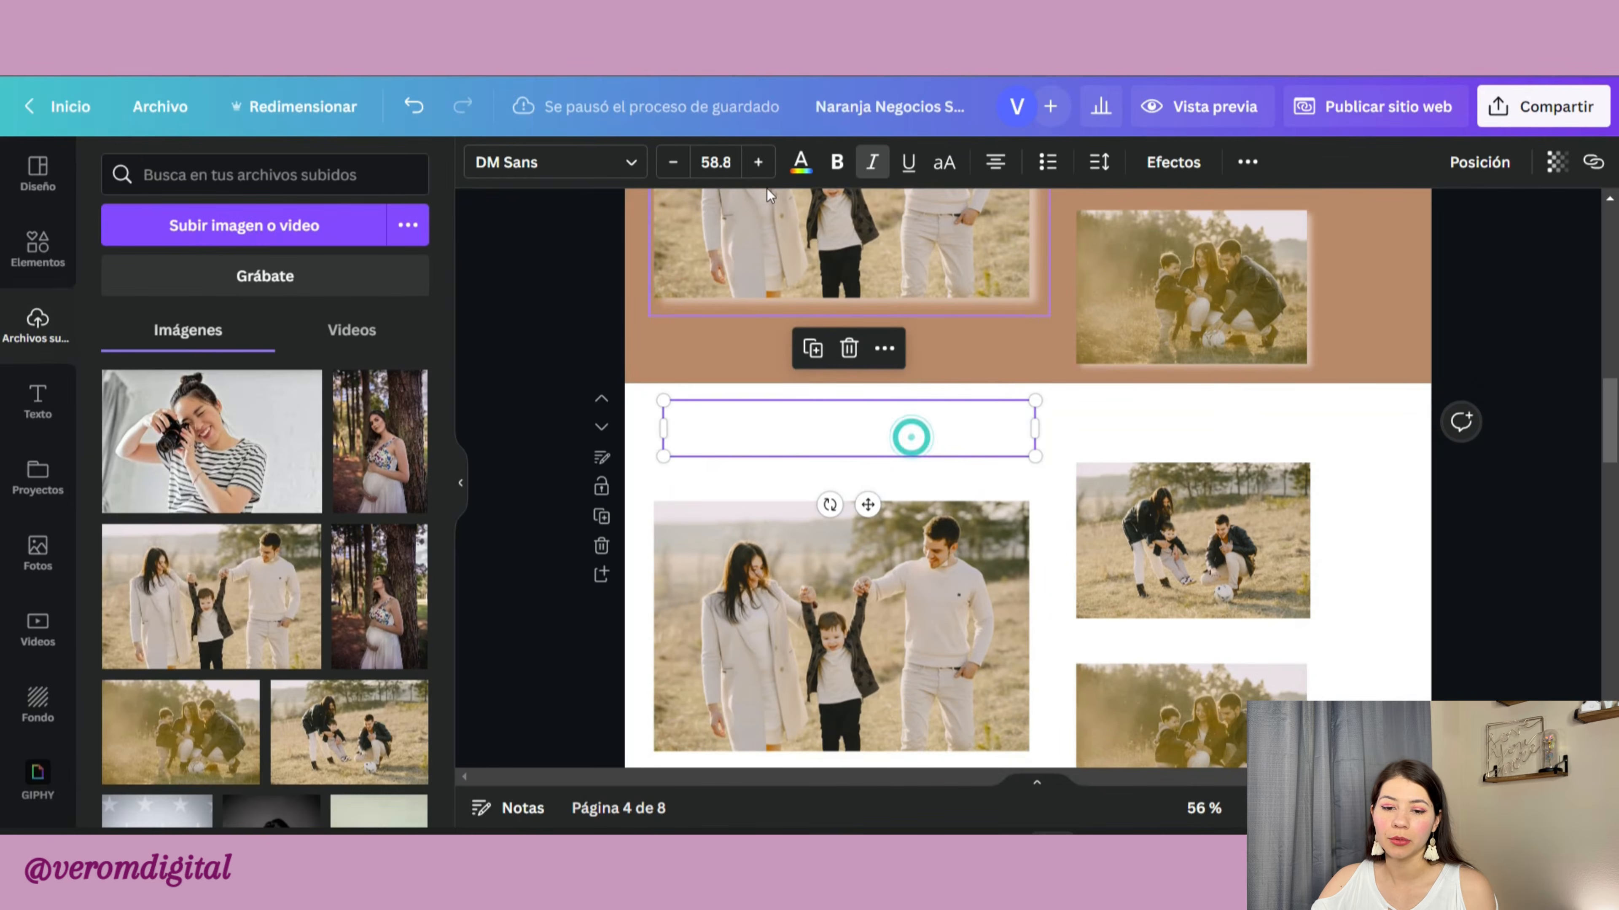
{"action": "left_click", "coordinate": [798, 163]}
{"action": "left_click", "coordinate": [236, 272]}
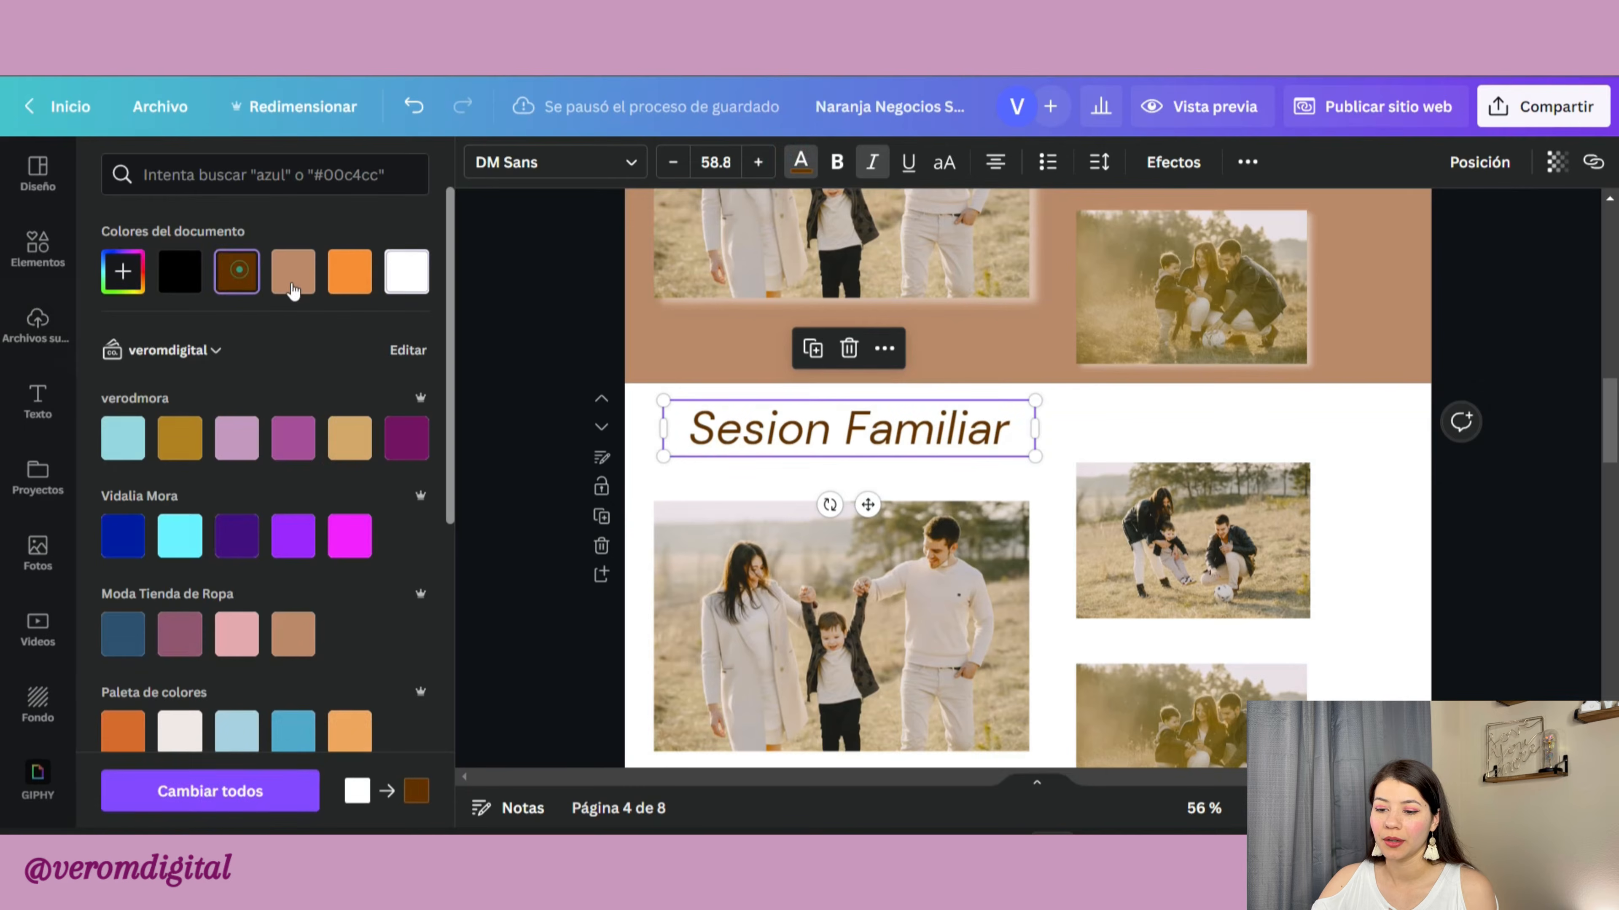
Step: Replace page 4's heading text with "Matrimonios" and narrow its text box to fit
{"action": "left_click", "coordinate": [993, 414]}
{"action": "left_click_drag", "start_coordinate": [1025, 418], "coordinate": [687, 409]}
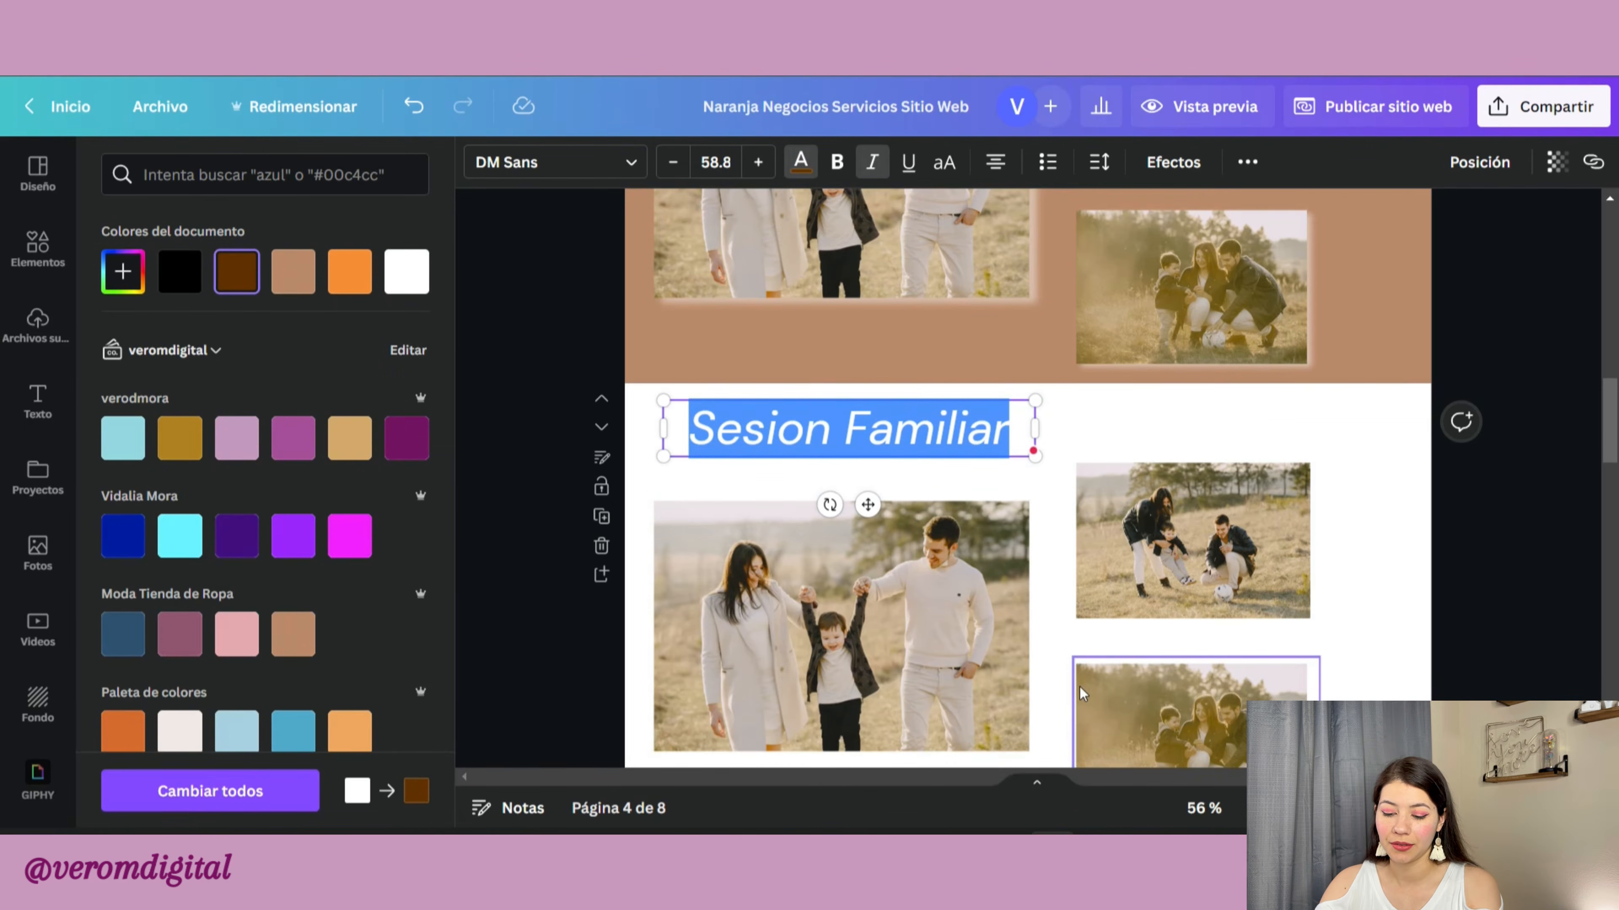
{"action": "type", "text": "Sesion de"}
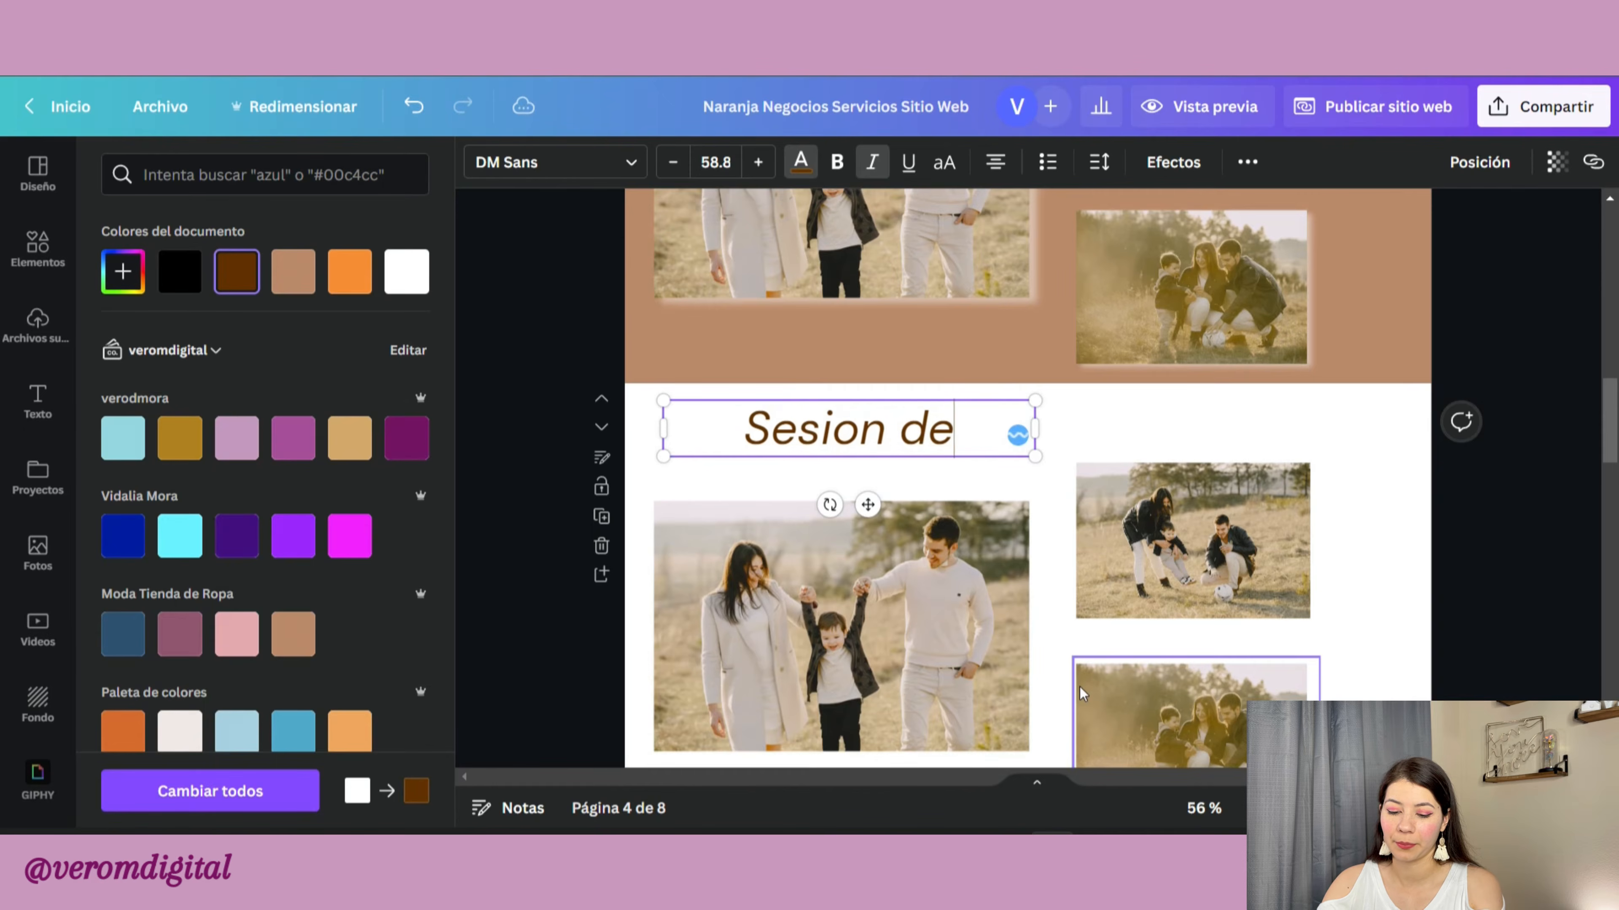
{"action": "type", "text": " m"}
{"action": "key", "text": "BackSpace"}
{"action": "key", "text": "BackSpace"}
{"action": "key", "text": "BackSpace"}
{"action": "key", "text": "BackSpace"}
{"action": "key", "text": "BackSpace"}
{"action": "key", "text": "BackSpace"}
{"action": "key", "text": "BackSpace"}
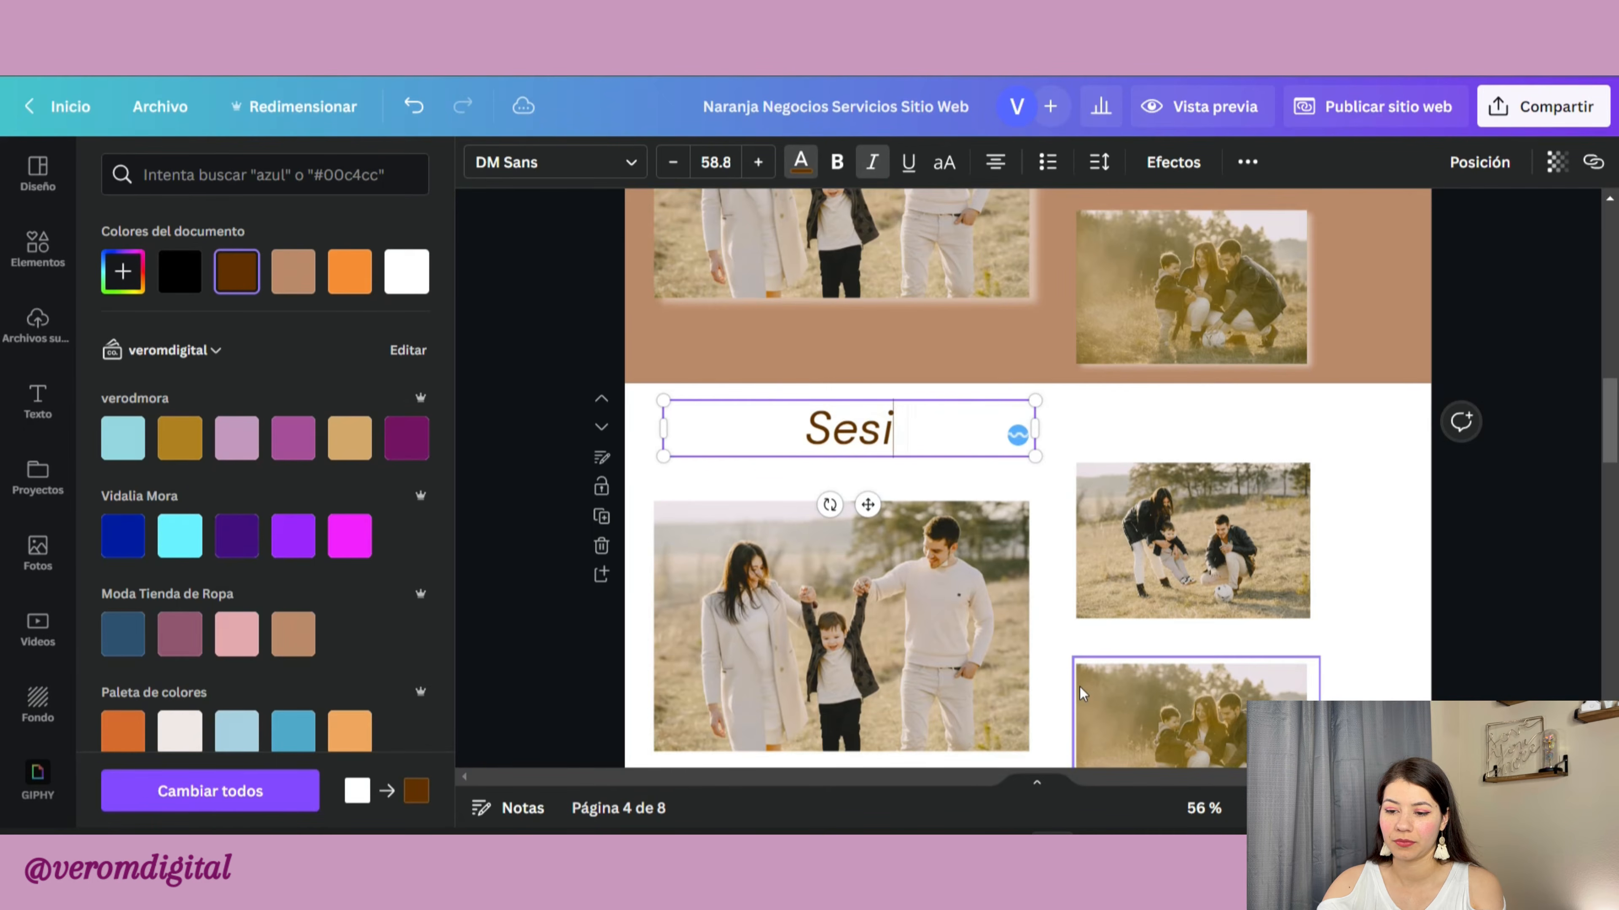
{"action": "key", "text": "BackSpace"}
{"action": "key", "text": "BackSpace"}
{"action": "key", "text": "BackSpace"}
{"action": "key", "text": "BackSpace"}
{"action": "type", "text": "matrim"}
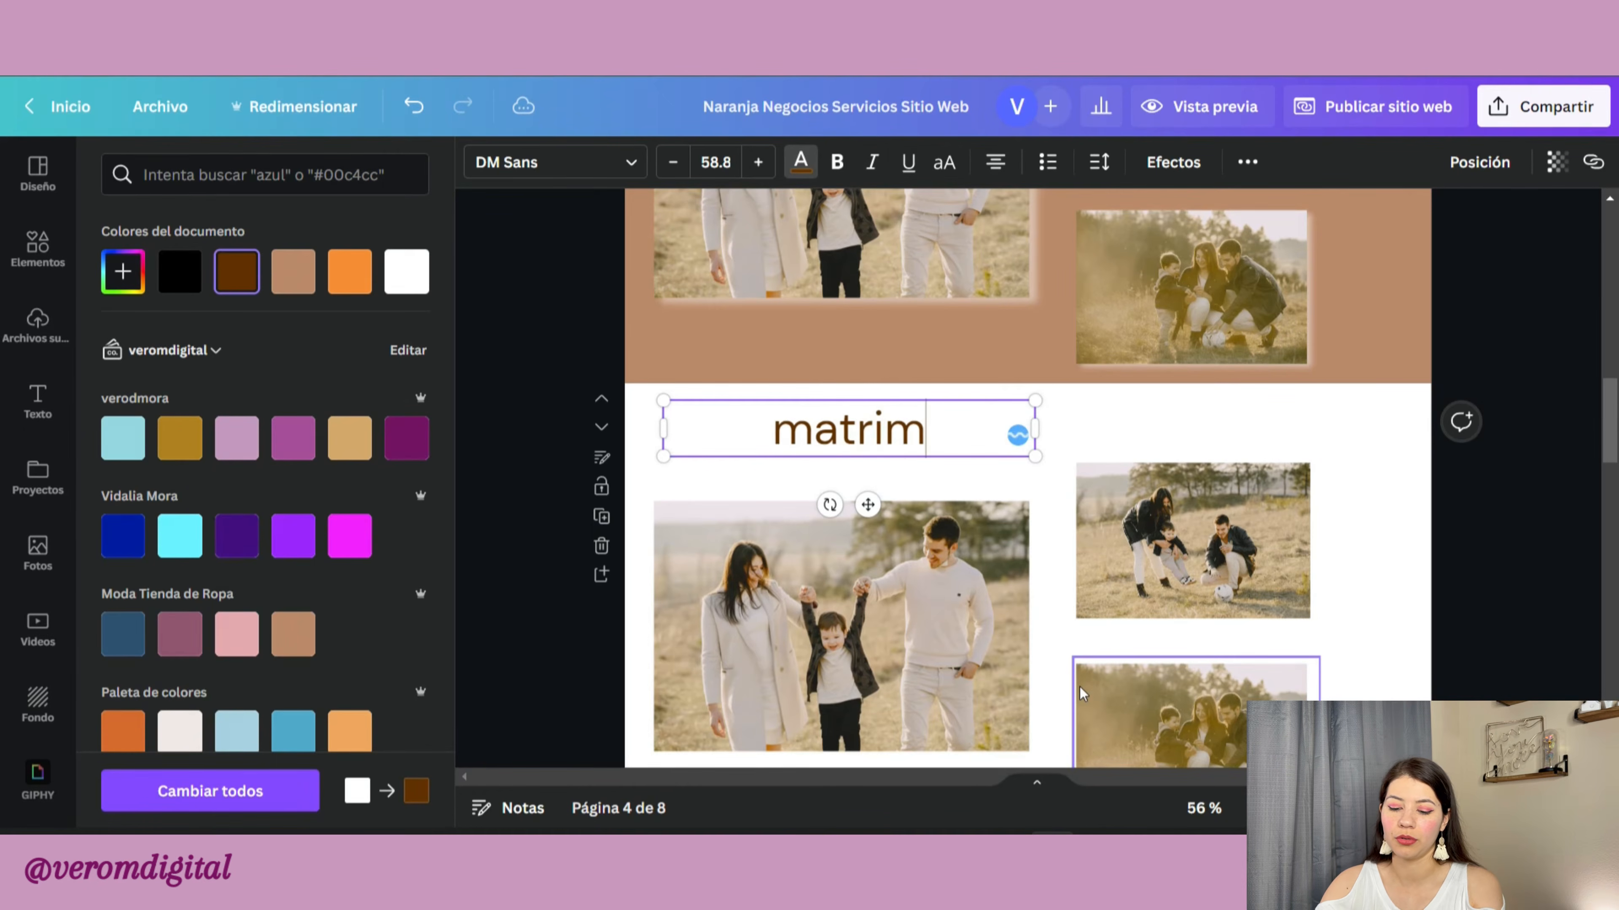
{"action": "type", "text": "onios"}
{"action": "left_click_drag", "start_coordinate": [1035, 432], "coordinate": [952, 439]}
{"action": "left_click", "coordinate": [1032, 460]}
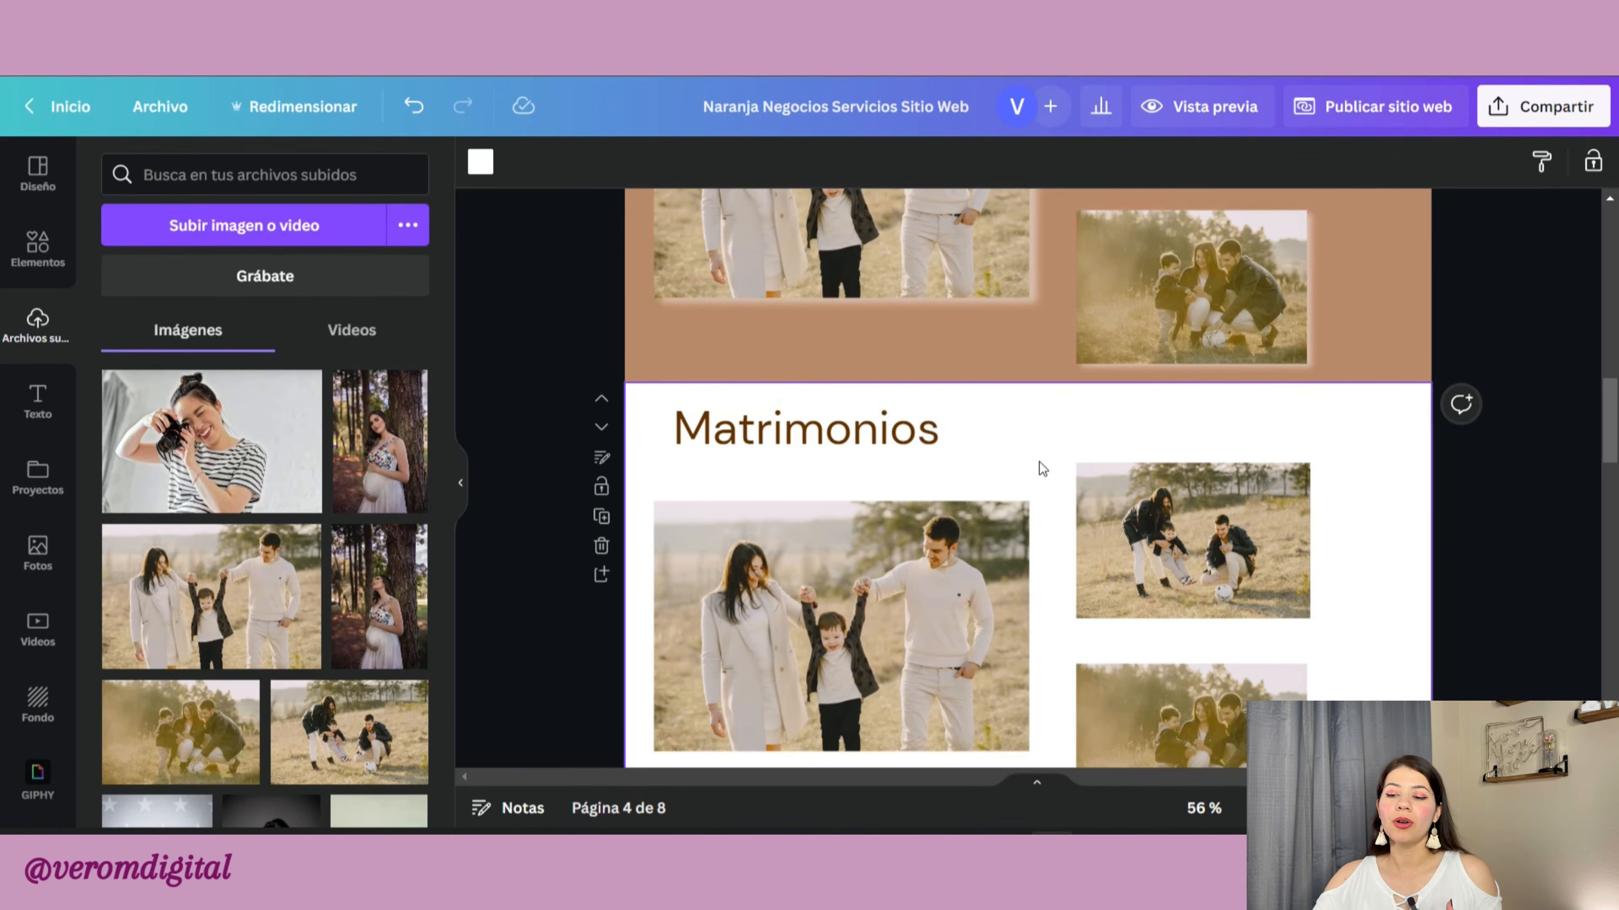
Step: Delete the three family photos from the "Matrimonios" page, keeping only the heading
{"action": "scroll", "coordinate": [1037, 457], "scroll_direction": "up", "scroll_amount": 3}
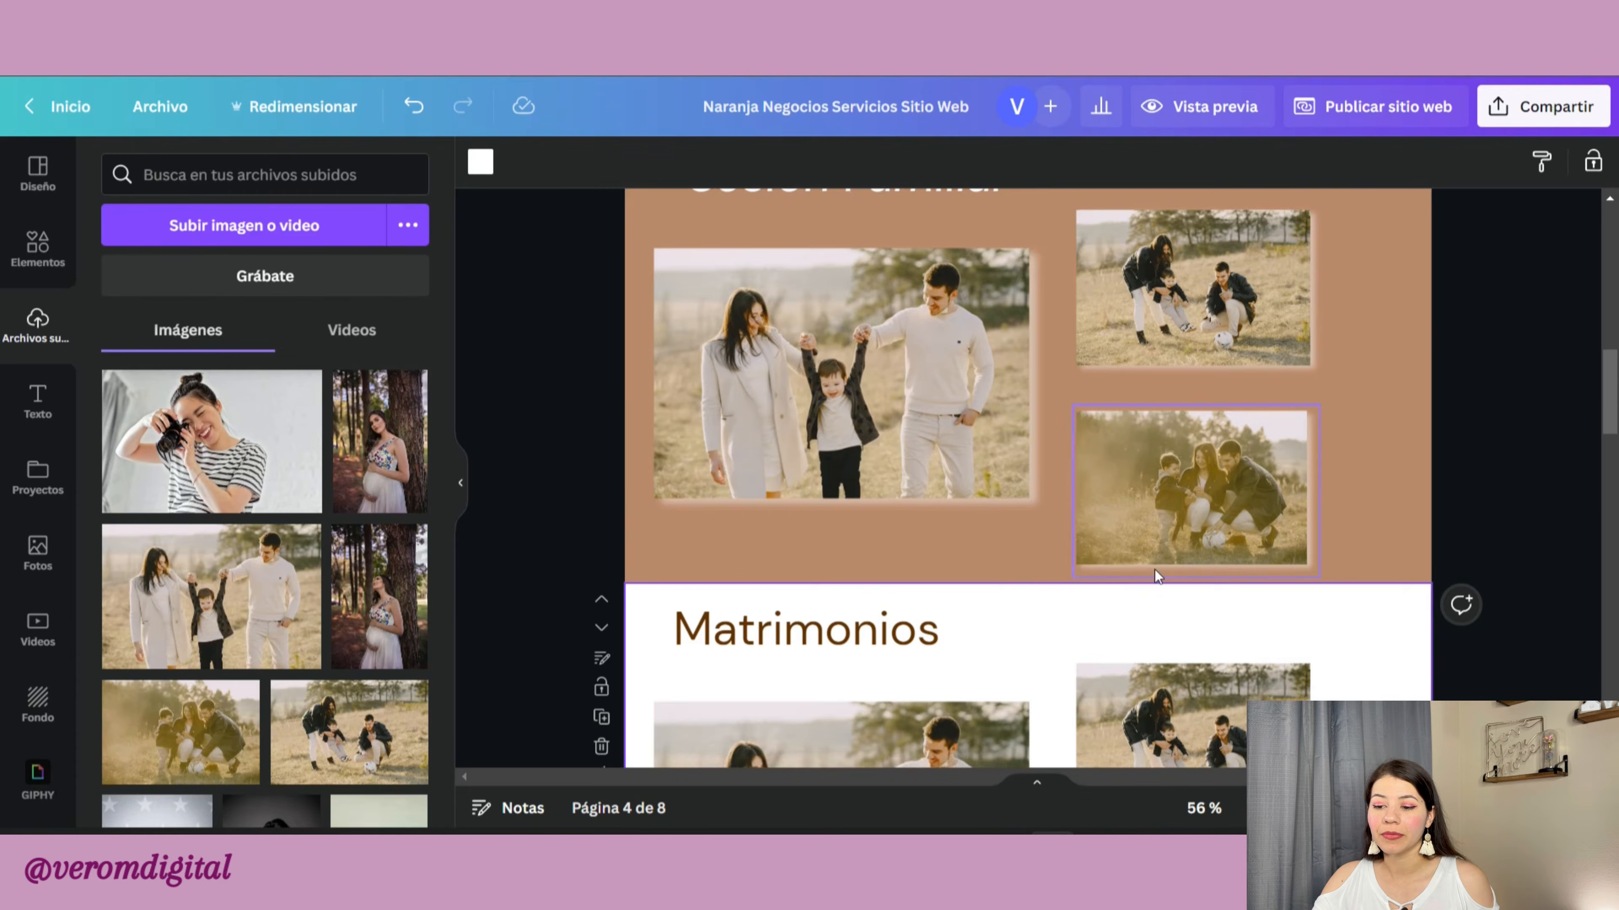
{"action": "scroll", "coordinate": [1153, 566], "scroll_direction": "down", "scroll_amount": 6}
{"action": "scroll", "coordinate": [1200, 592], "scroll_direction": "up", "scroll_amount": 2}
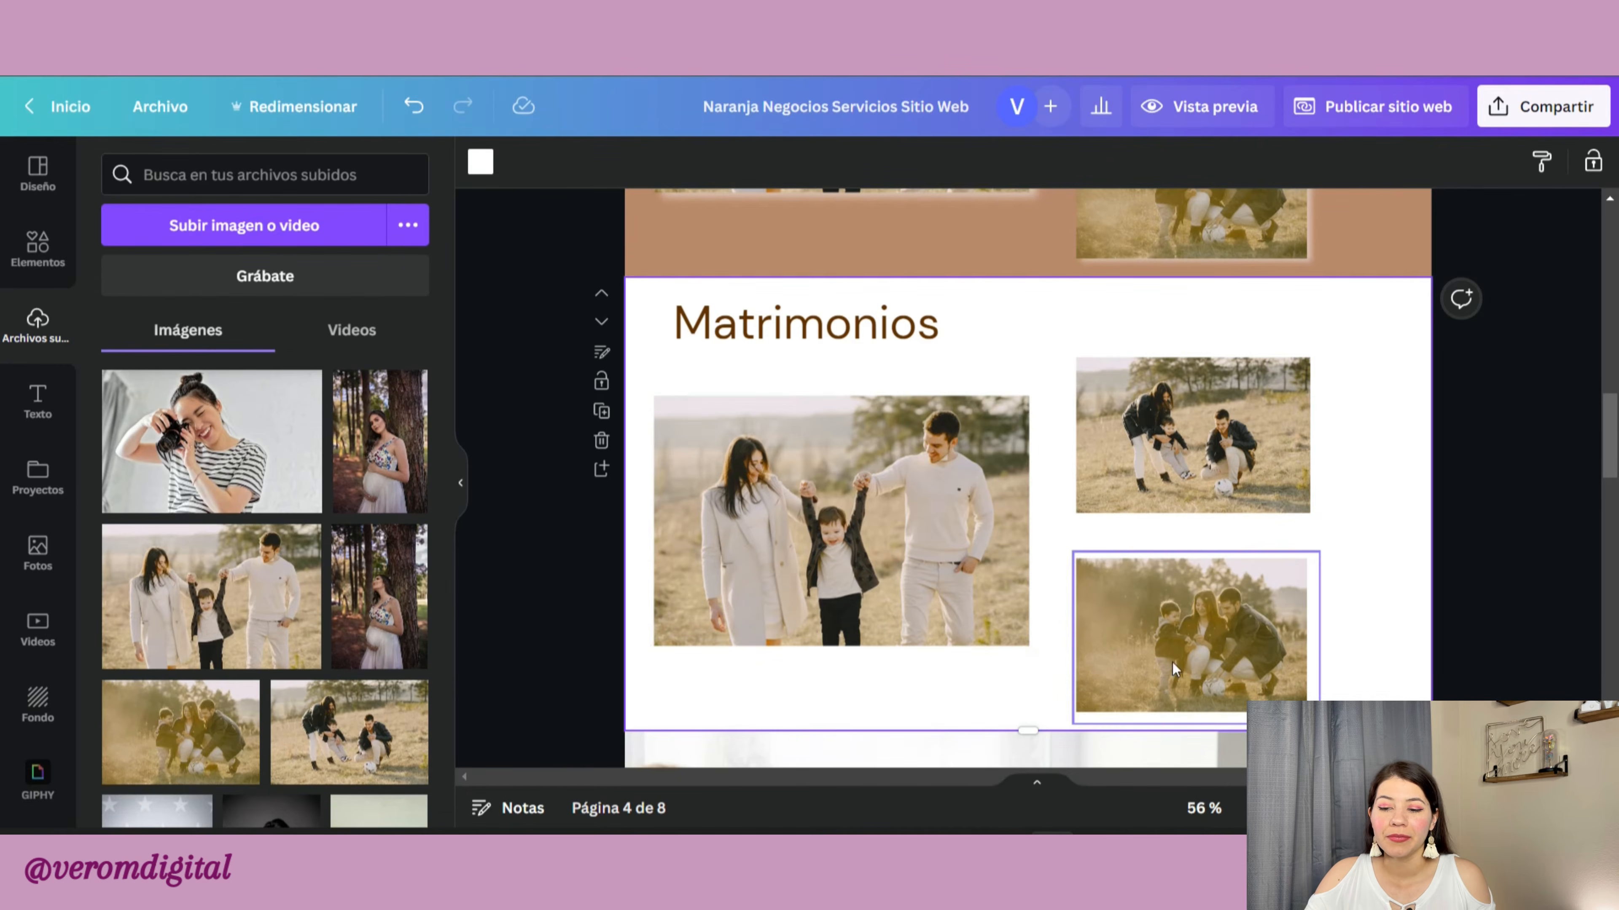
{"action": "left_click", "coordinate": [755, 479]}
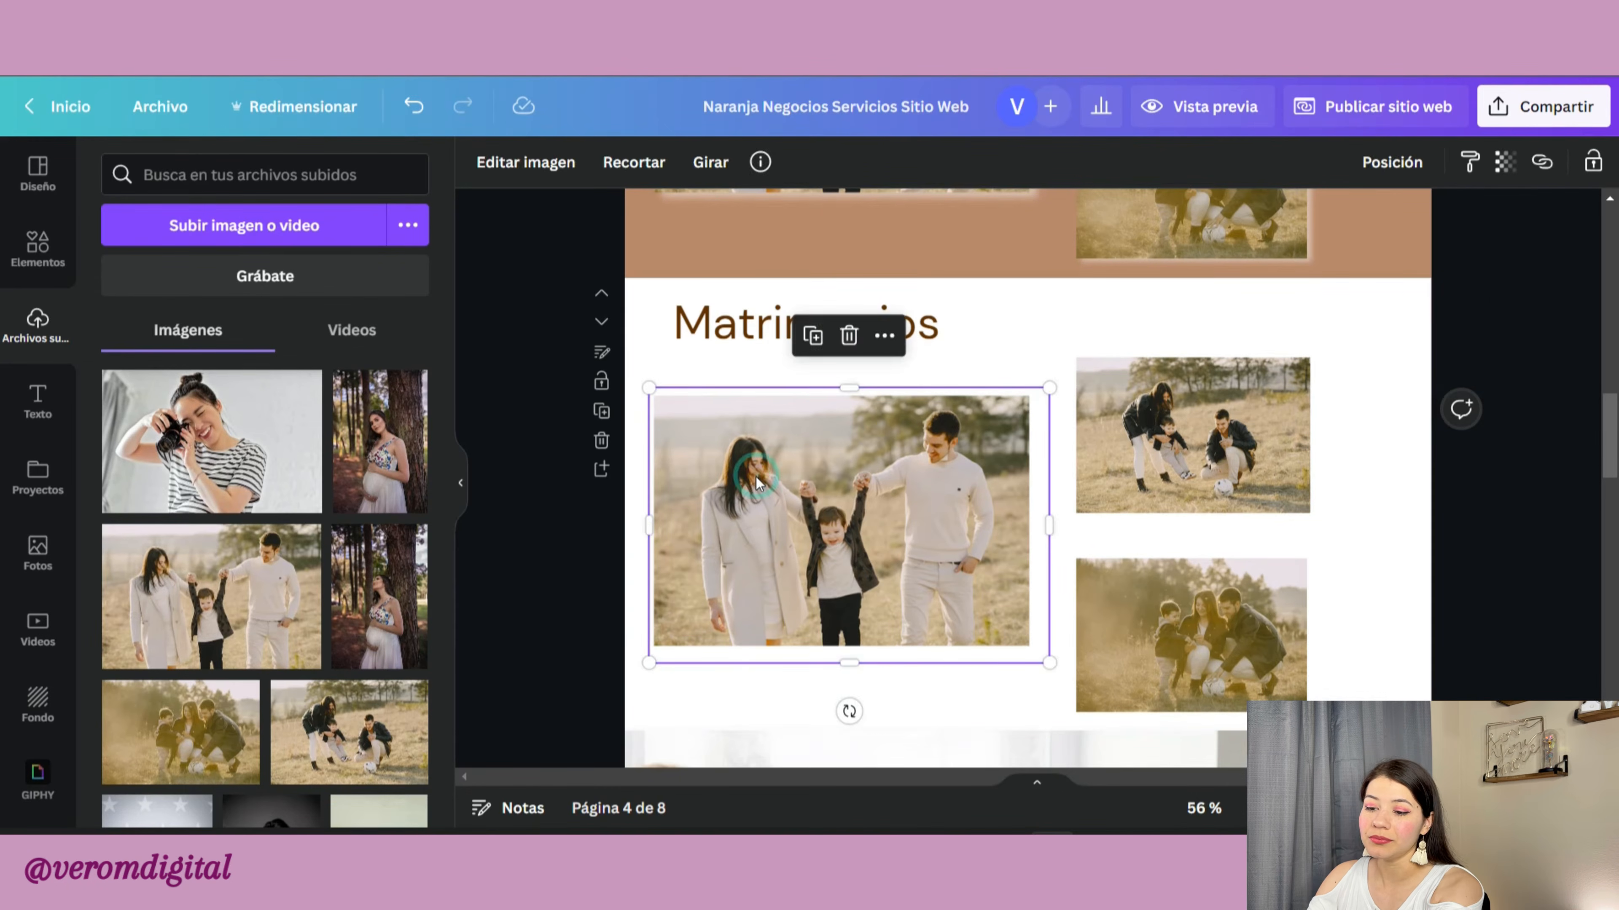
{"action": "key", "text": "Delete"}
{"action": "left_click", "coordinate": [1135, 440]}
{"action": "key", "text": "Delete"}
{"action": "left_click", "coordinate": [1201, 615]}
{"action": "key", "text": "Delete"}
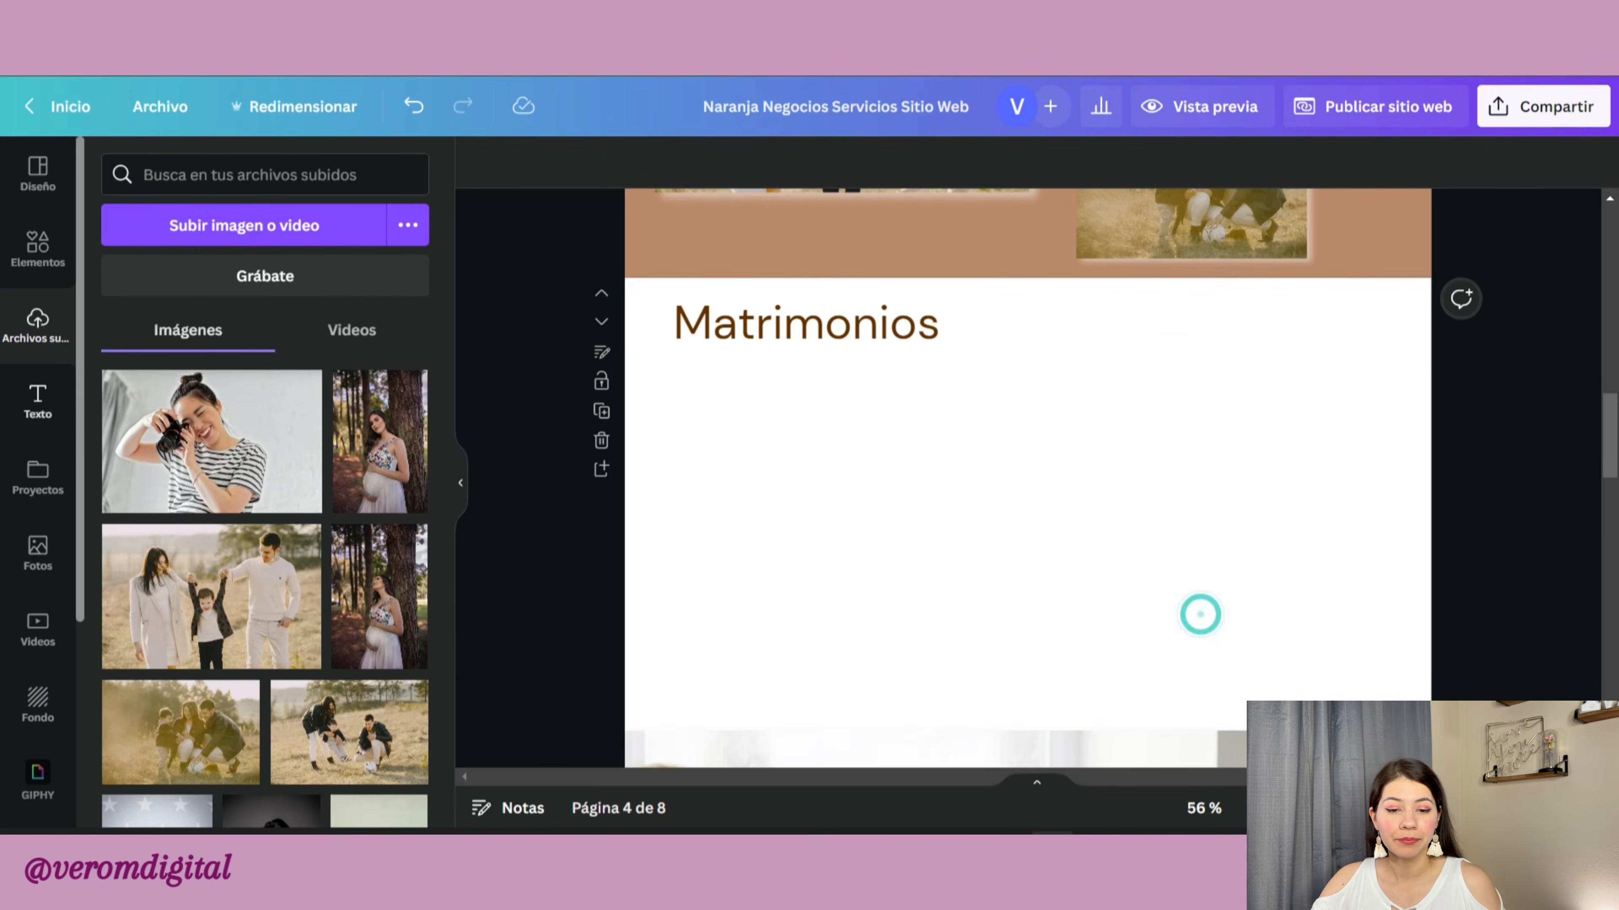
{"action": "left_click", "coordinate": [45, 258]}
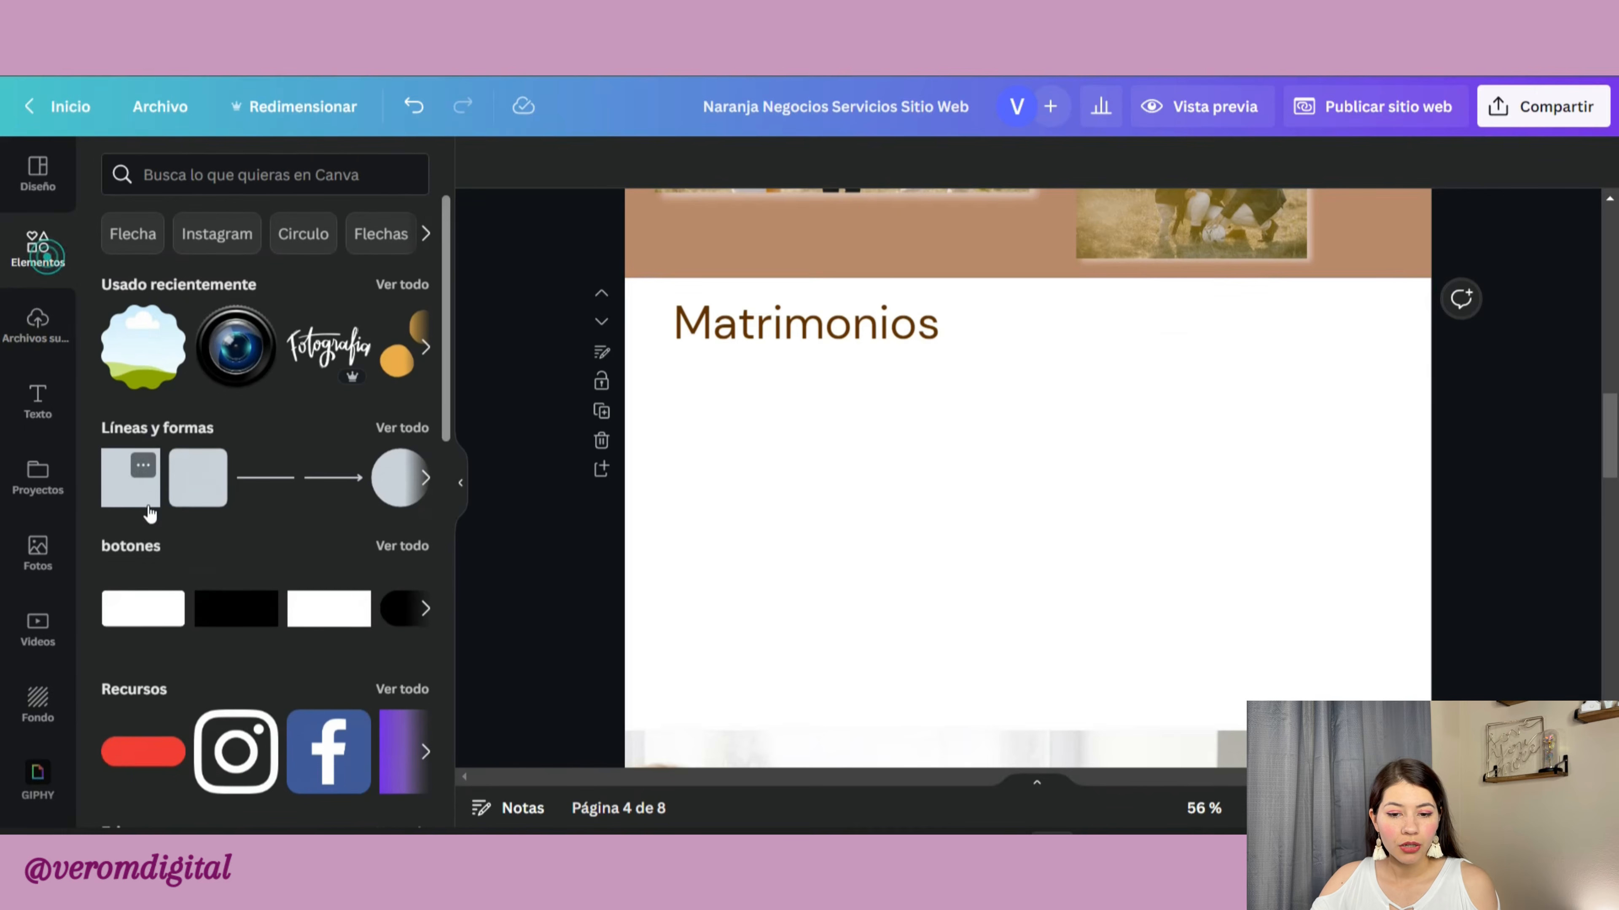
{"action": "left_click", "coordinate": [8, 319]}
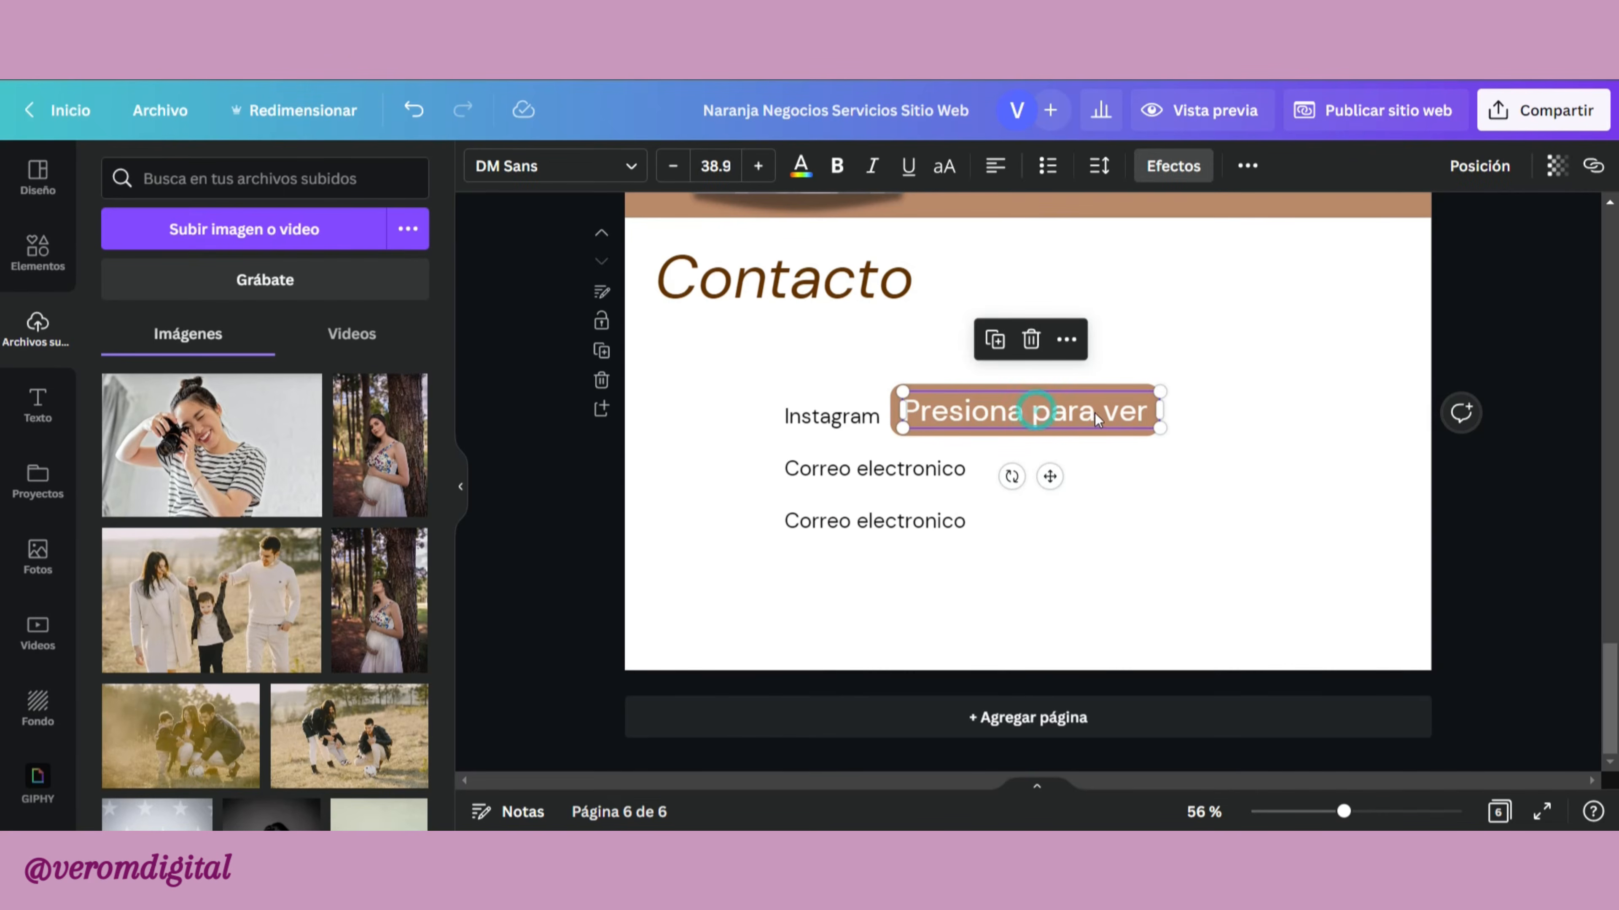
{"action": "left_click", "coordinate": [1249, 167]}
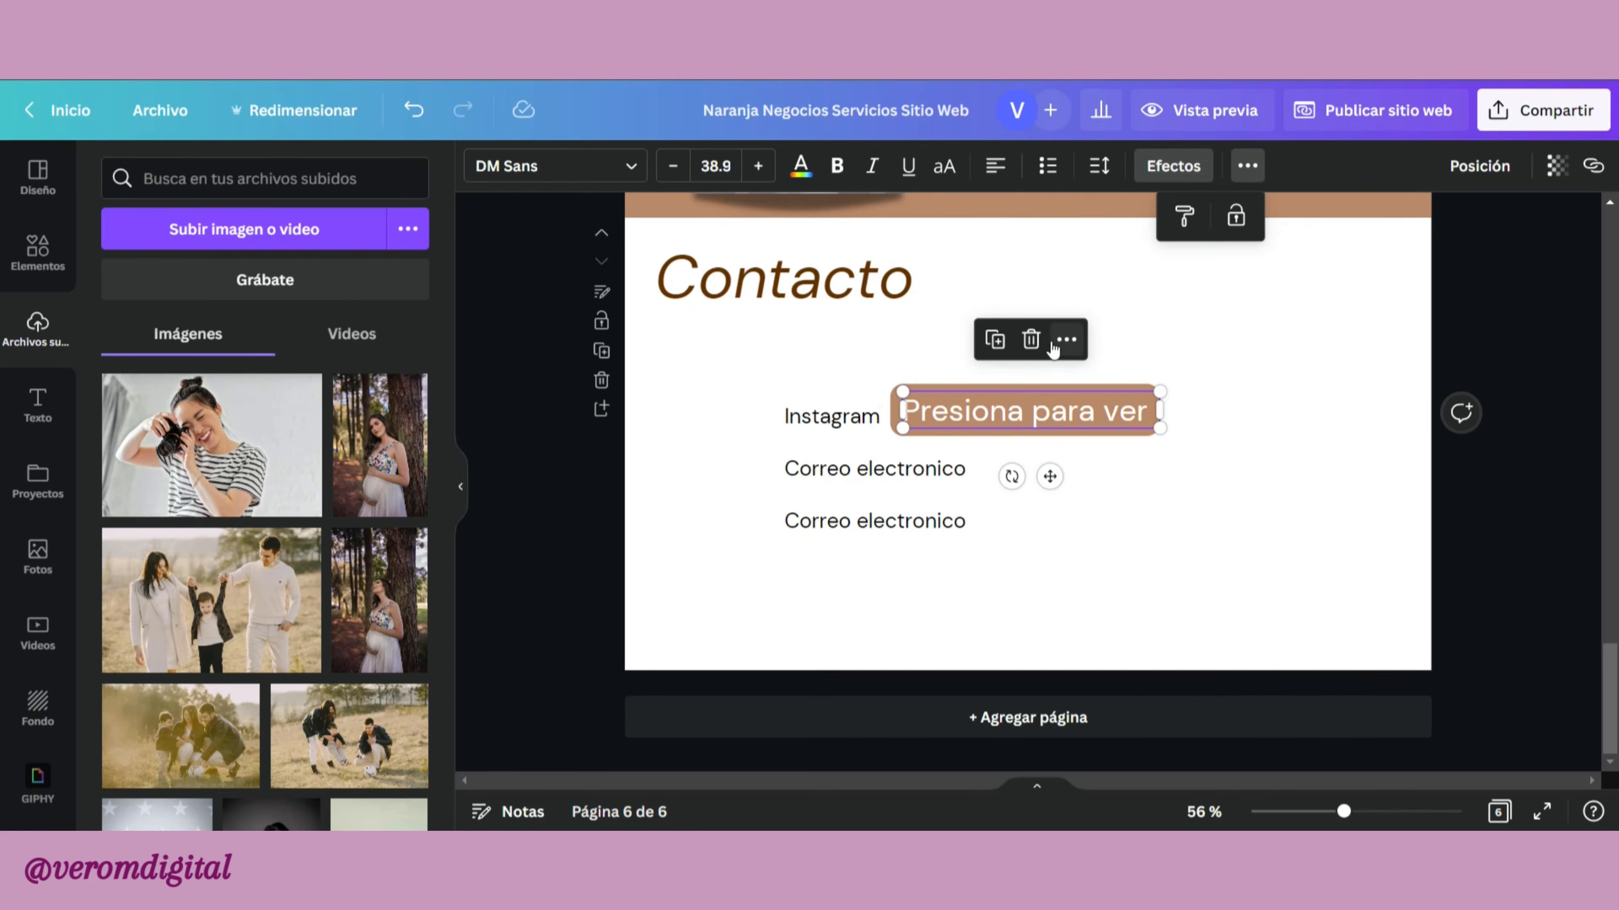
{"action": "left_click", "coordinate": [1066, 343]}
{"action": "left_click", "coordinate": [991, 255]}
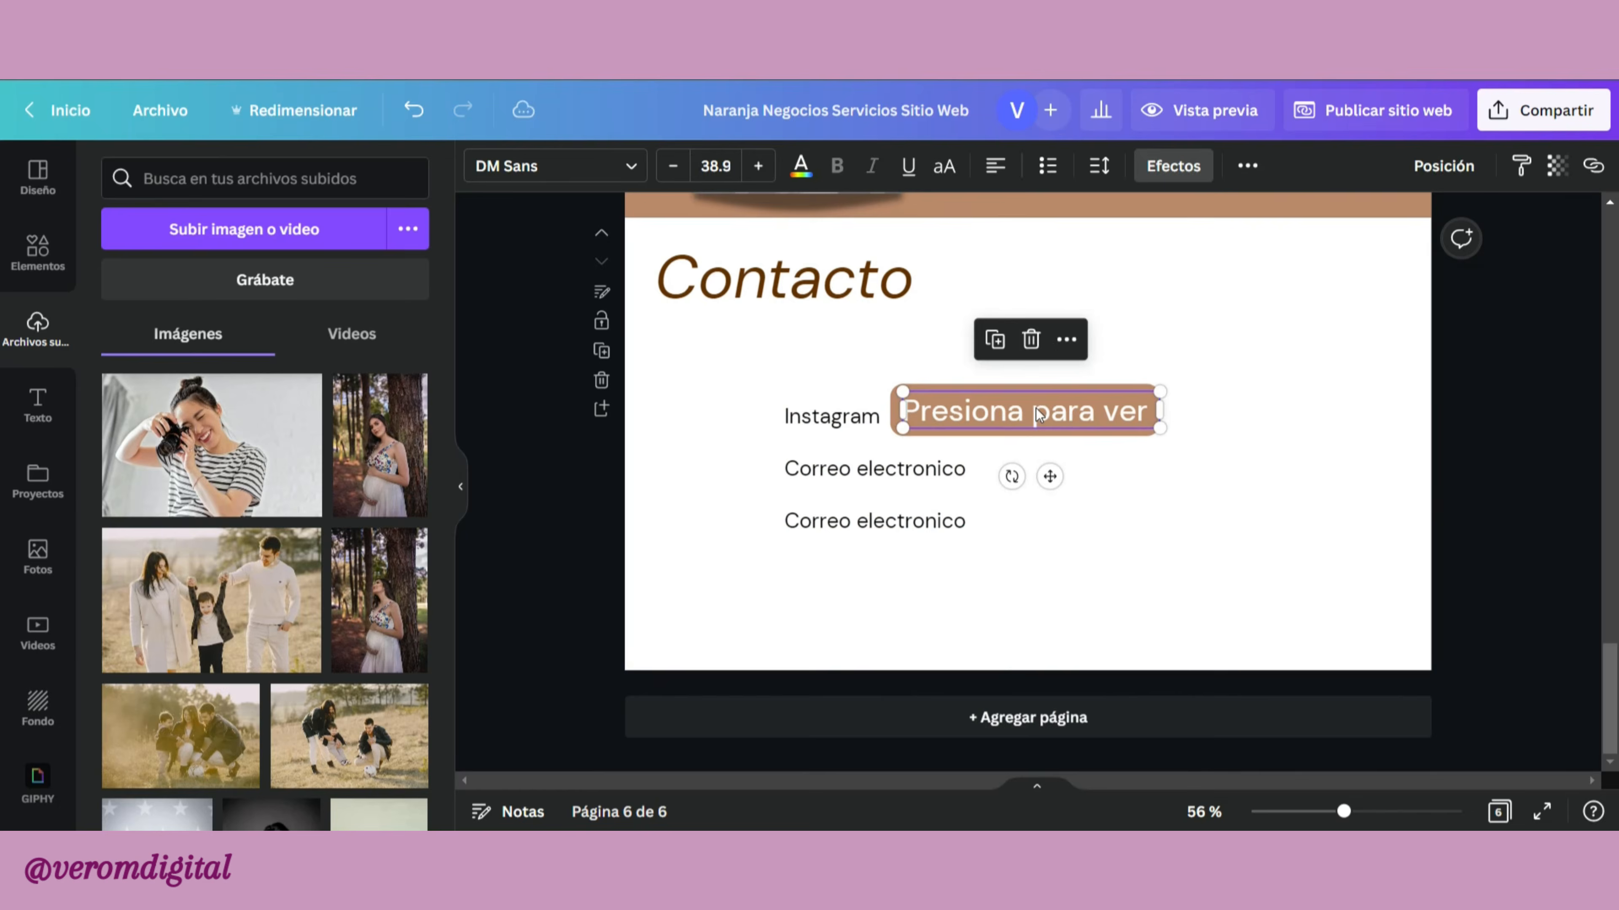
{"action": "left_click", "coordinate": [1065, 340]}
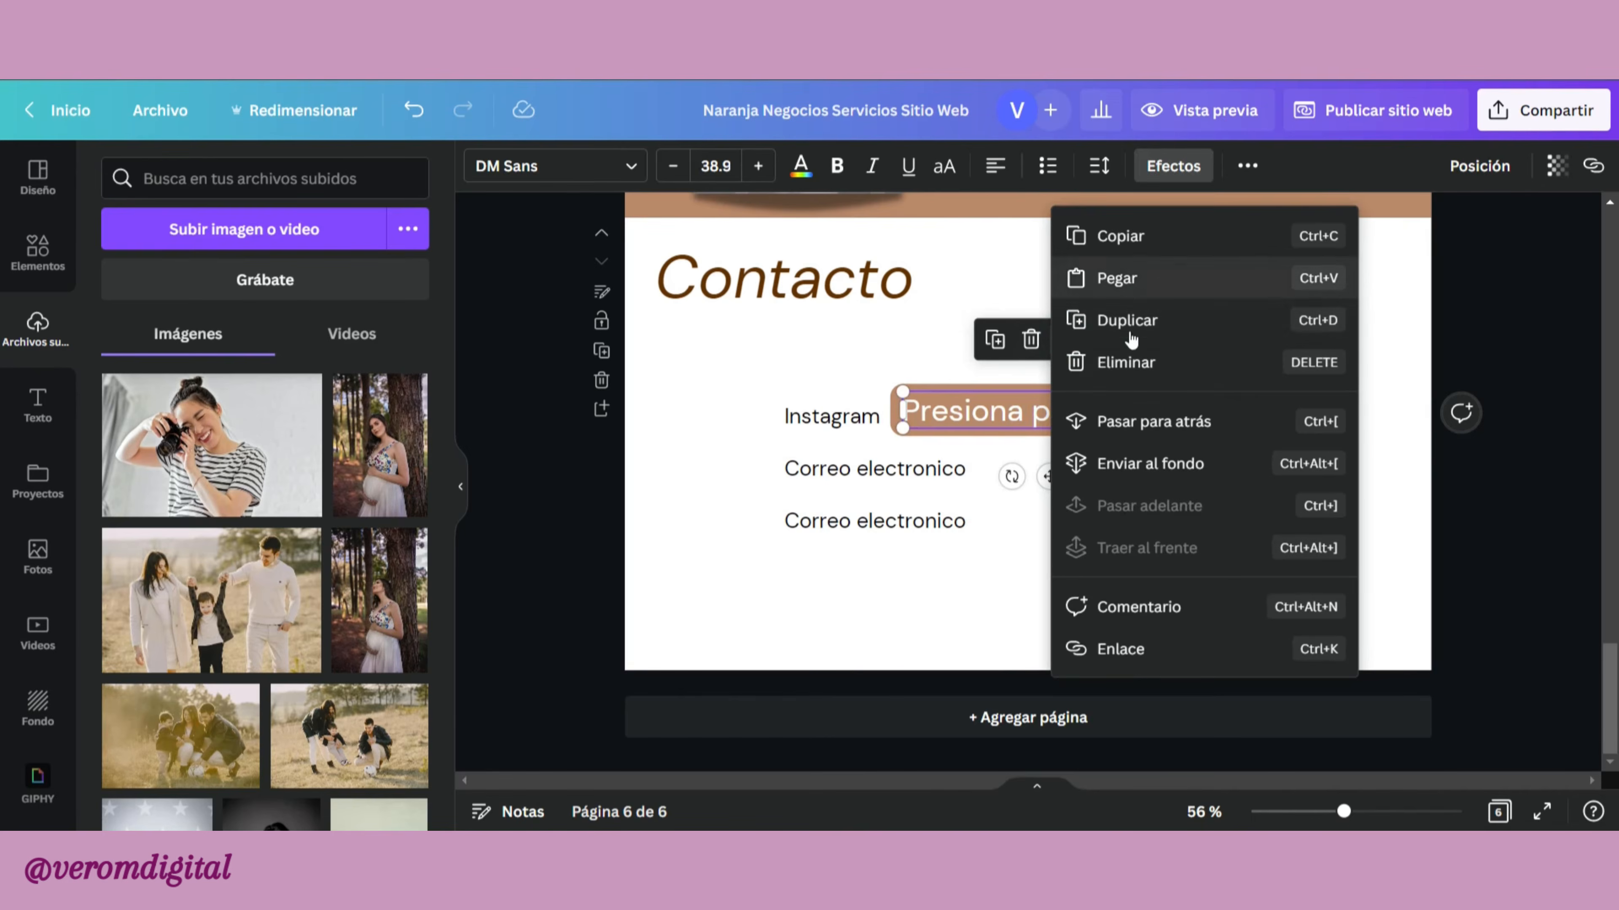
{"action": "left_click", "coordinate": [1119, 649]}
{"action": "left_click", "coordinate": [1349, 249]}
{"action": "type", "text": "https://www.instagram.com/veromdigital/"}
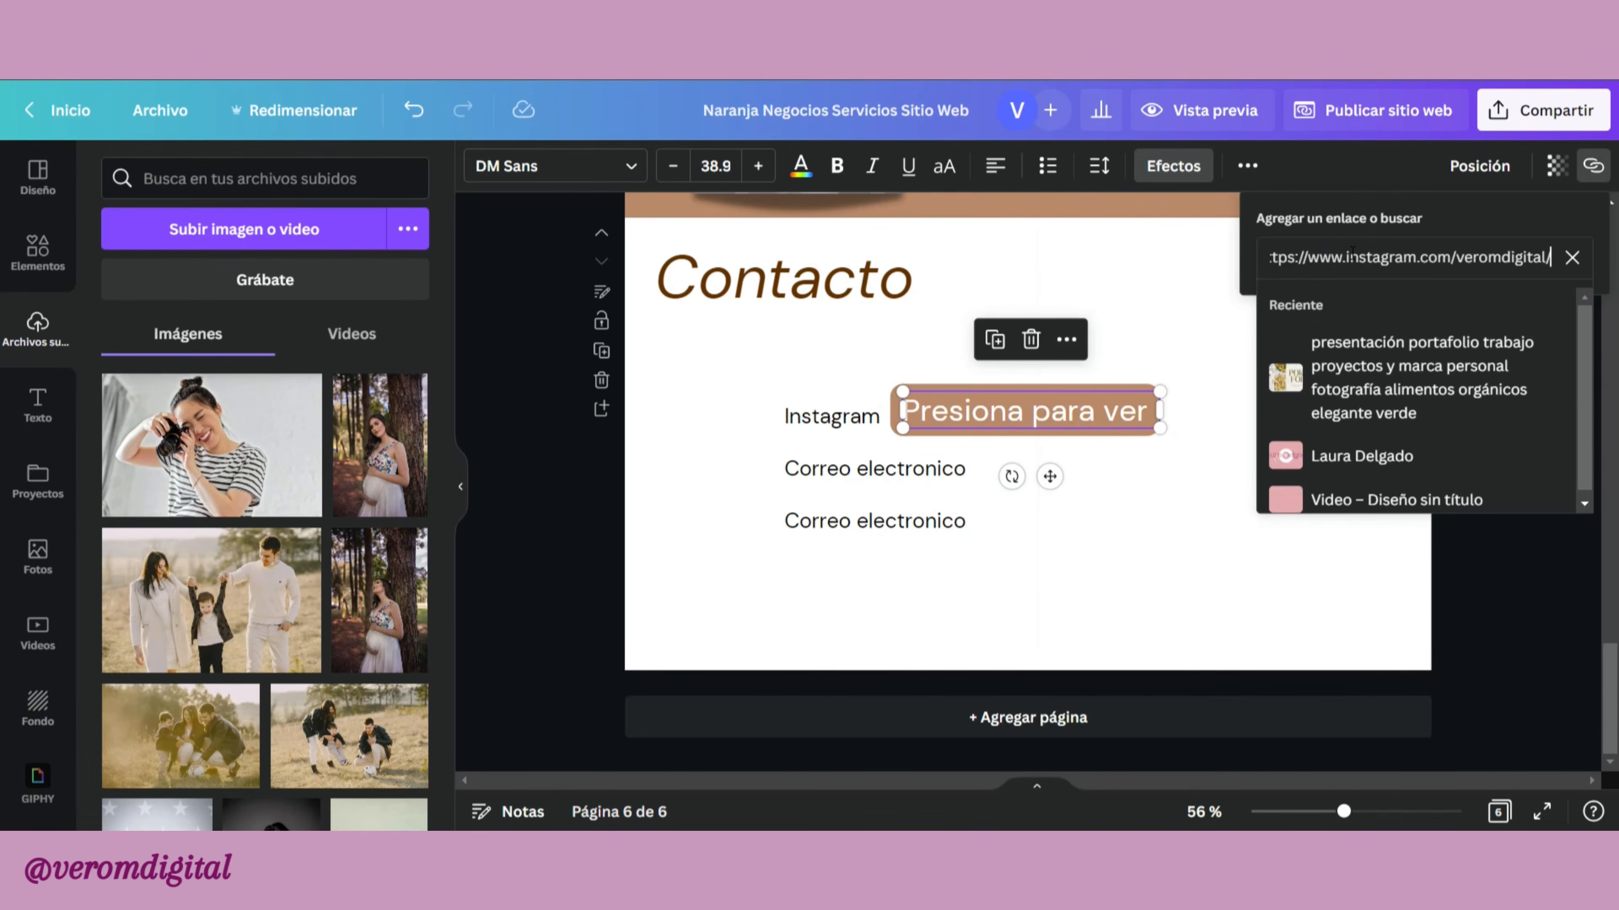
{"action": "key", "text": "Return"}
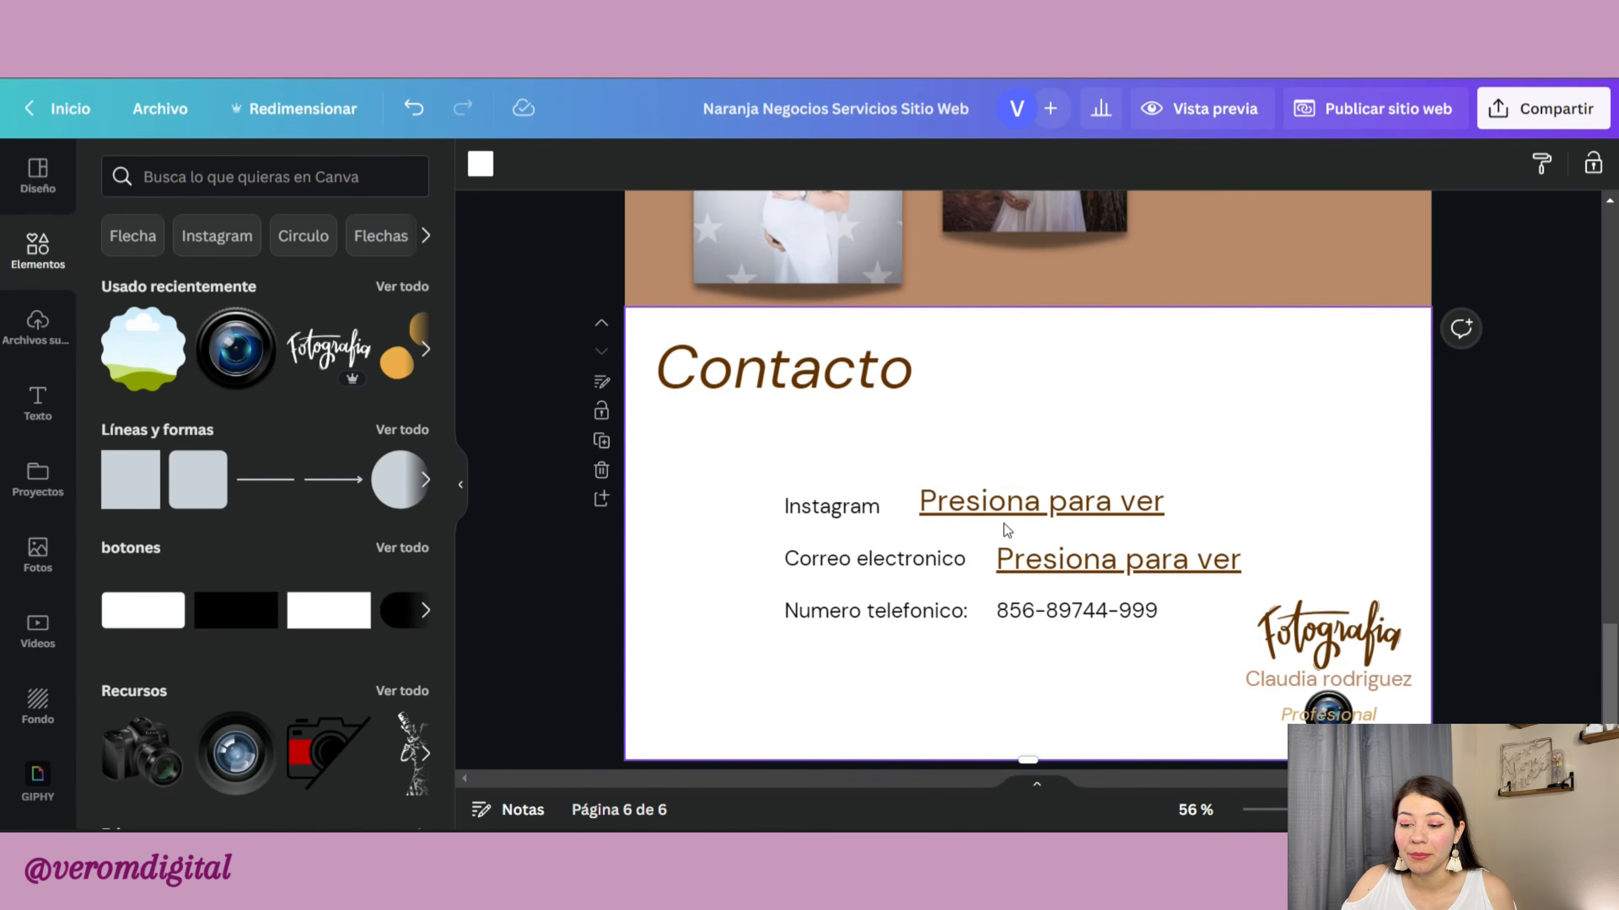
{"action": "left_click", "coordinate": [994, 504]}
{"action": "left_click", "coordinate": [961, 415]}
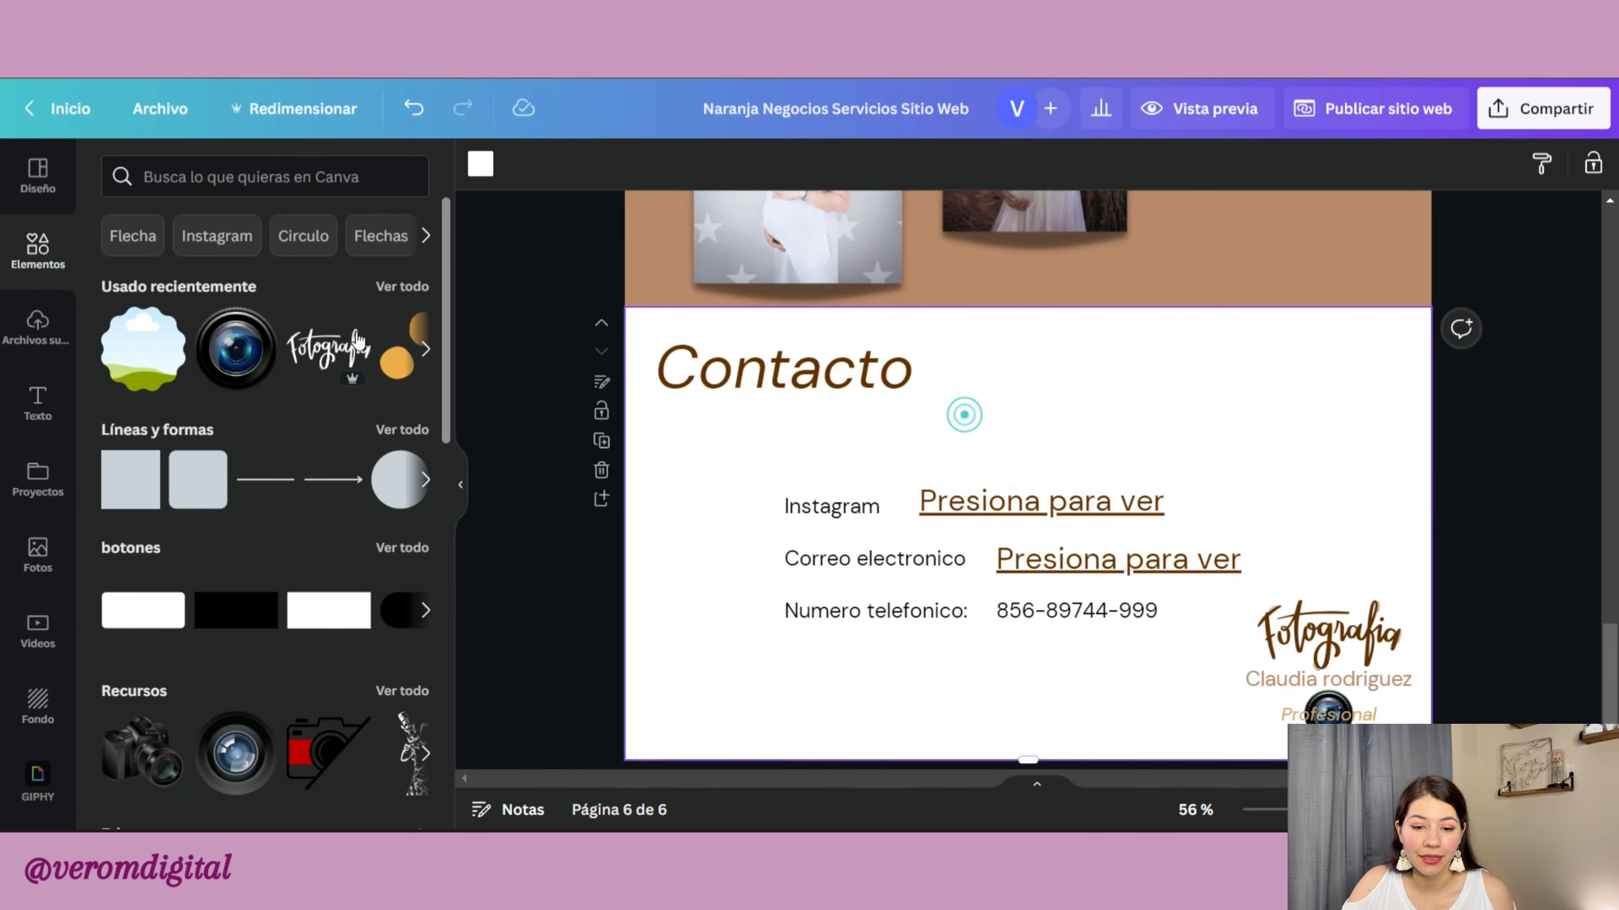
{"action": "left_click", "coordinate": [38, 249]}
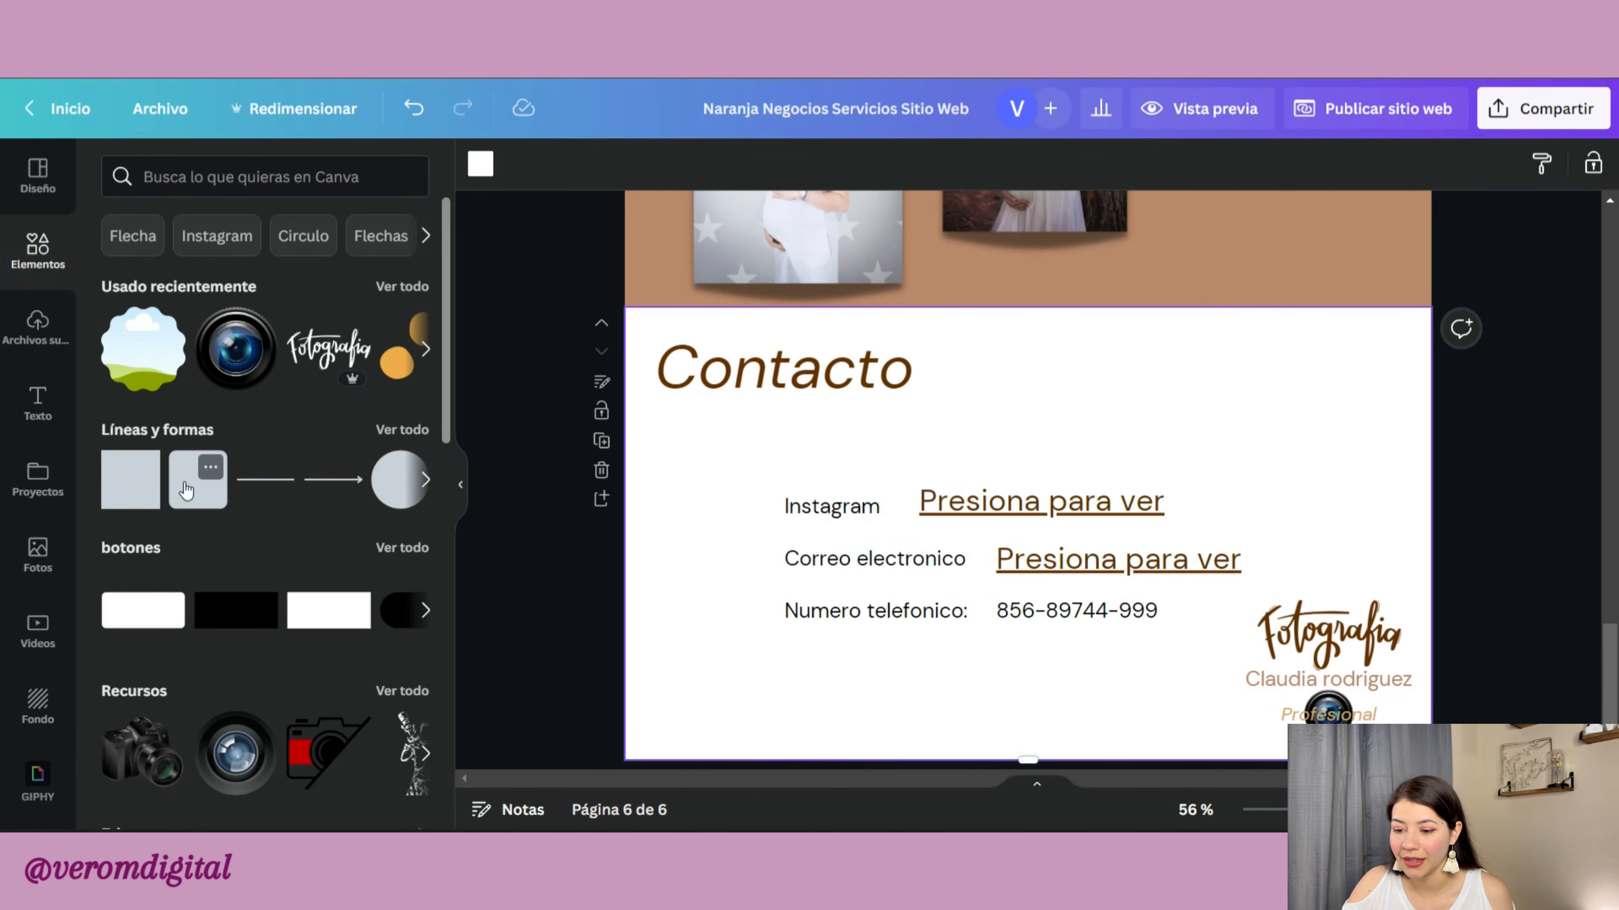
Step: Add a rounded rectangle over the Instagram "Presiona para ver" text and size it to about 505 by 100
{"action": "left_click", "coordinate": [199, 475]}
{"action": "left_click_drag", "start_coordinate": [1096, 540], "coordinate": [1215, 541]}
{"action": "left_click_drag", "start_coordinate": [955, 526], "coordinate": [892, 529]}
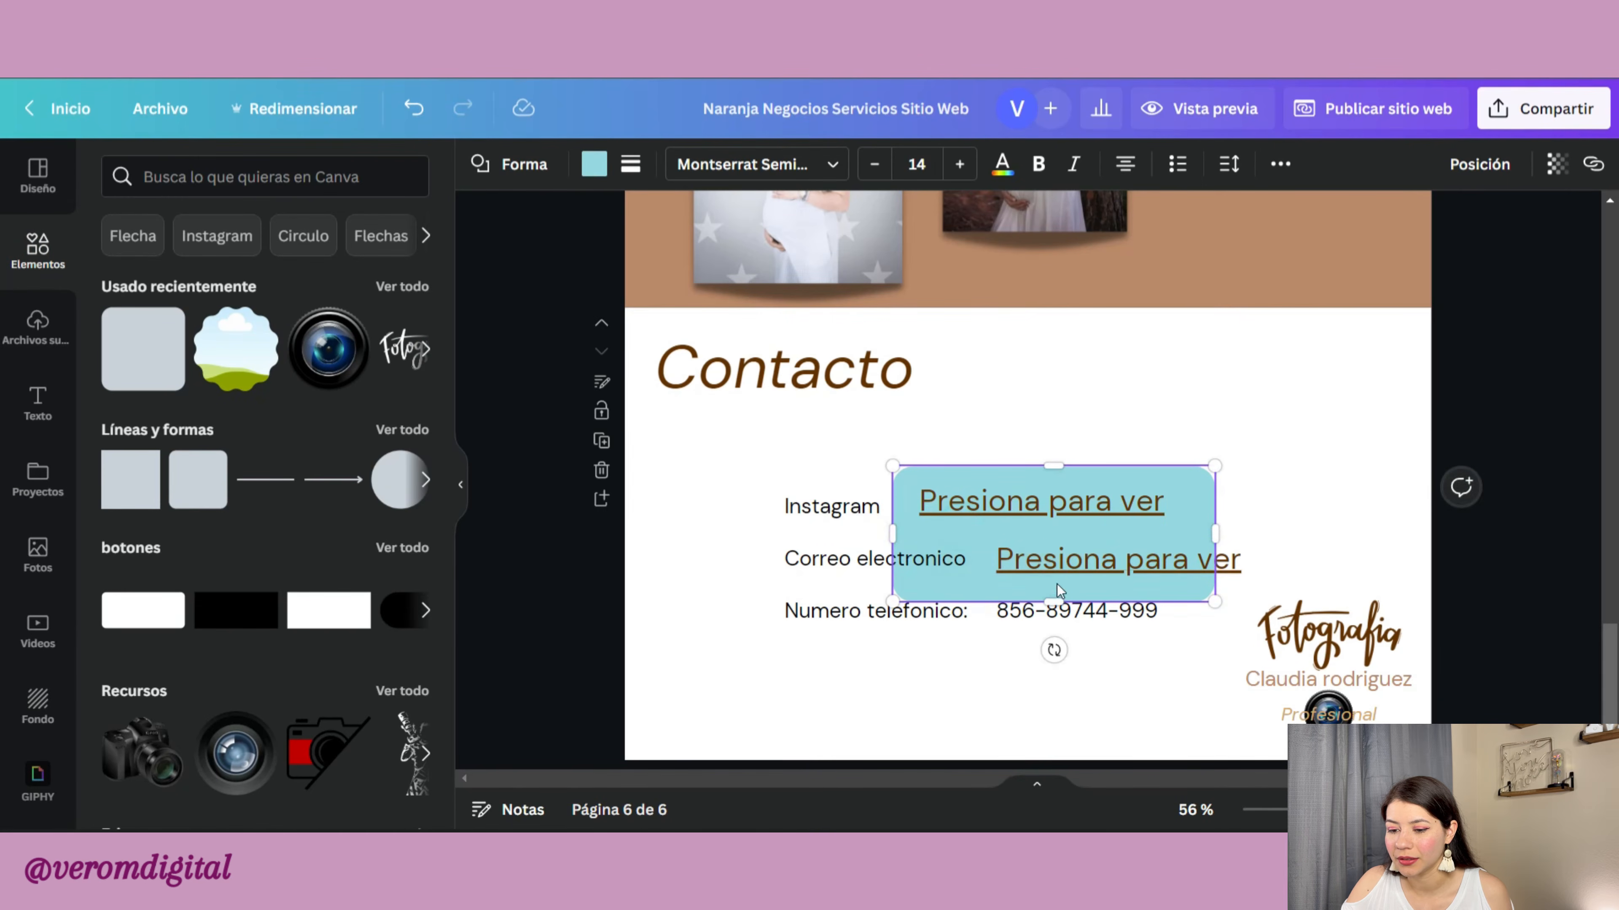
{"action": "left_click_drag", "start_coordinate": [1057, 600], "coordinate": [1053, 534]}
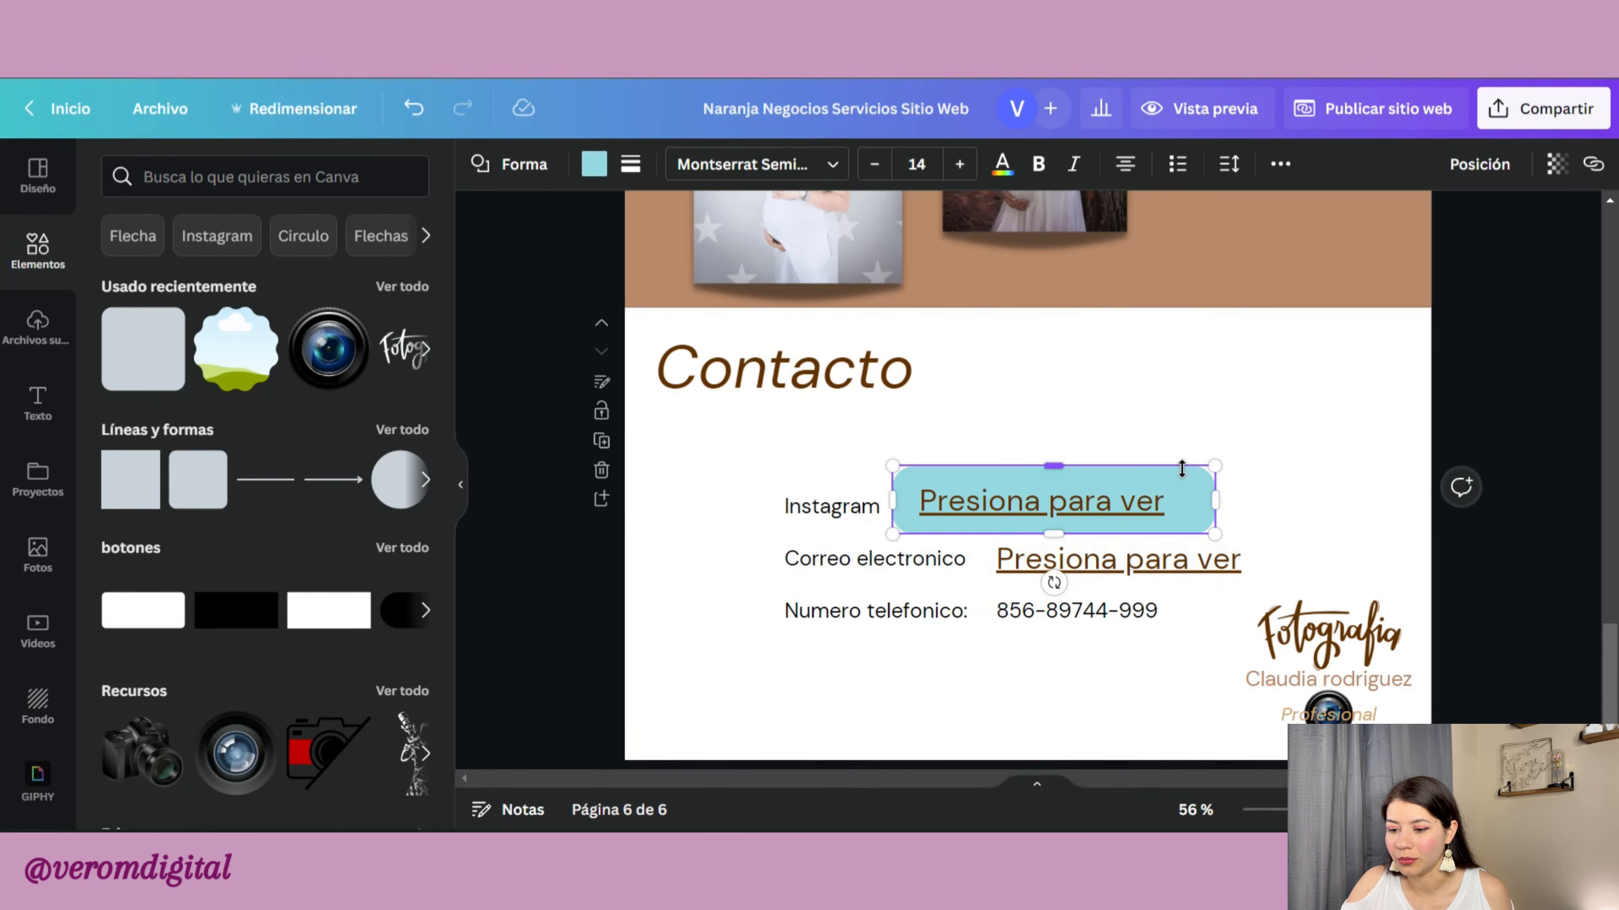
{"action": "left_click_drag", "start_coordinate": [1215, 466], "coordinate": [1190, 475]}
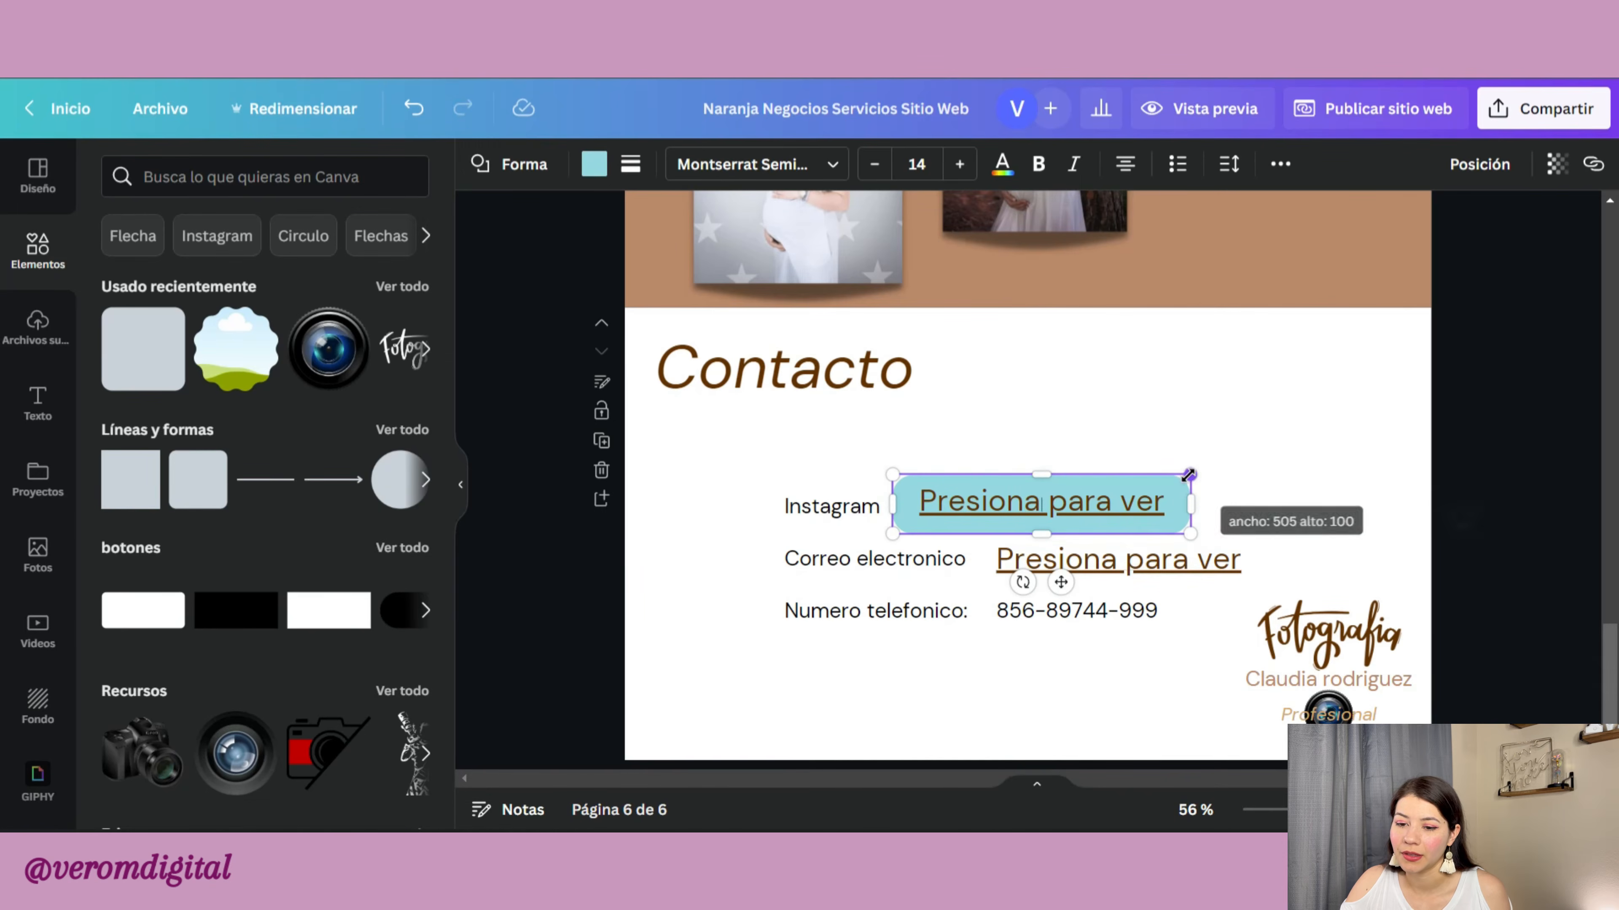
Step: Fill the rounded rectangle with the document's dark brown and send it backward behind the Instagram link text
{"action": "left_click", "coordinate": [593, 164]}
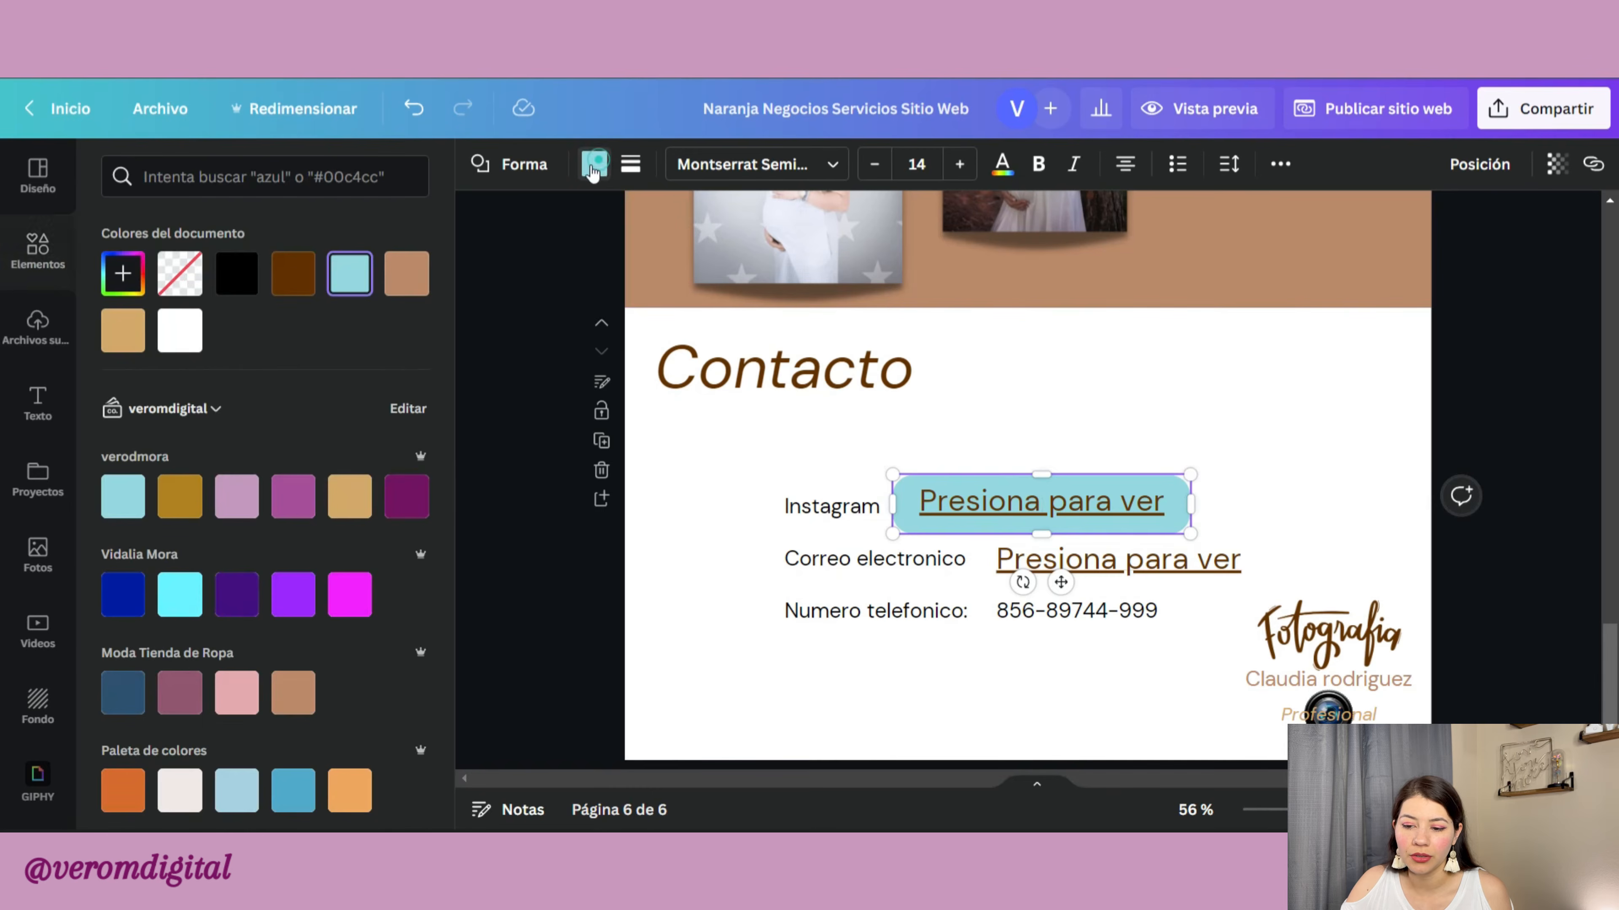
{"action": "left_click", "coordinate": [293, 273]}
{"action": "left_click", "coordinate": [1140, 512]}
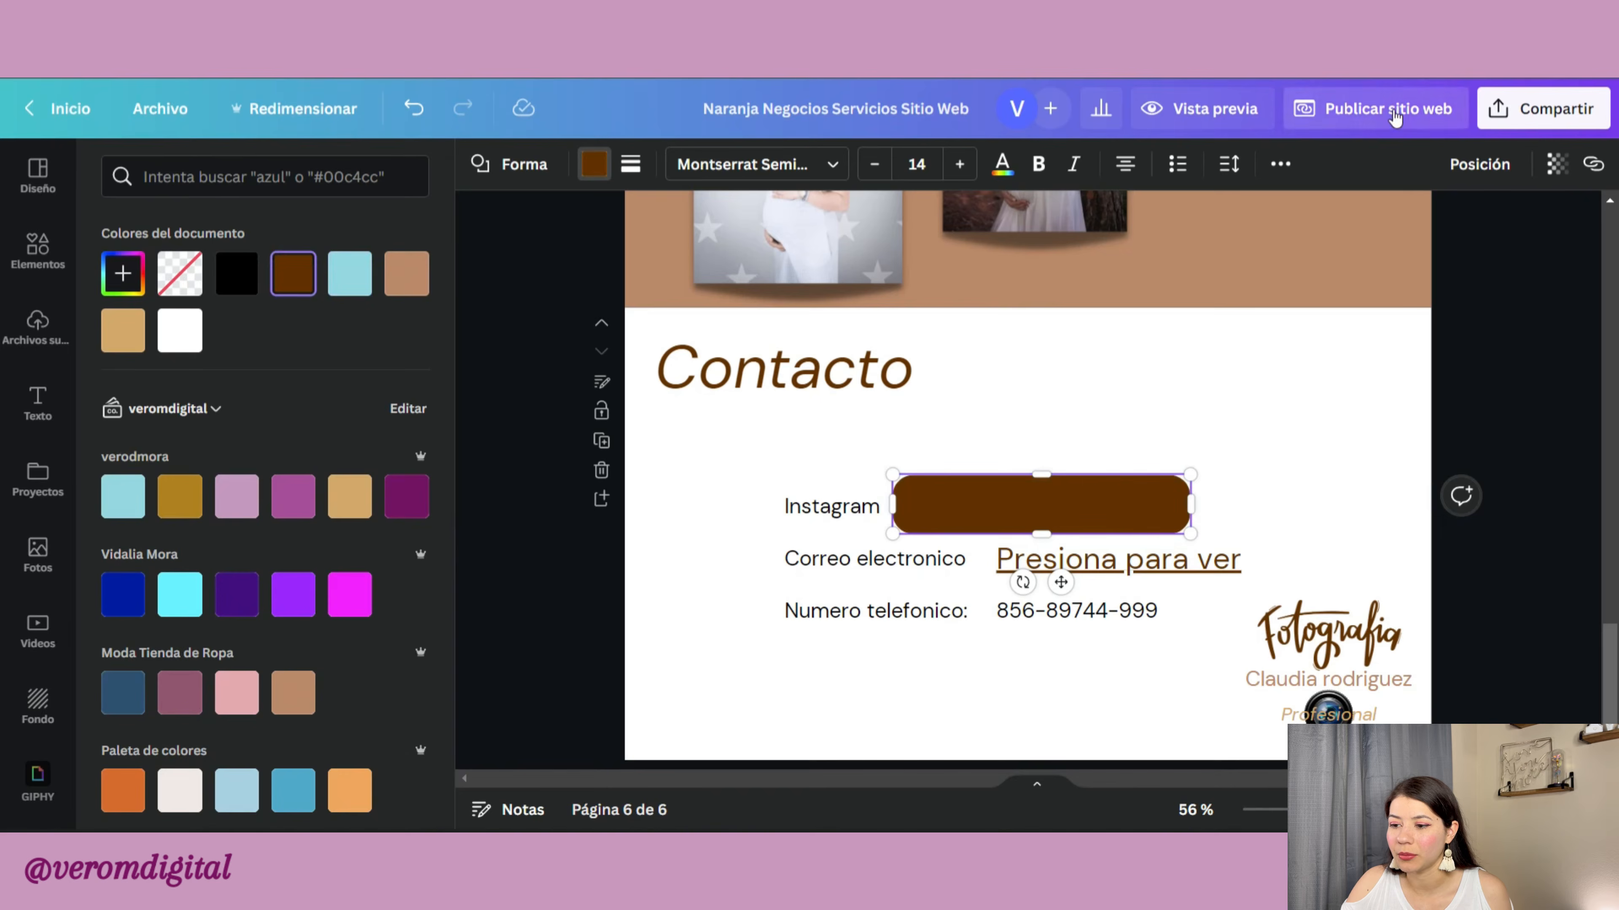
{"action": "left_click", "coordinate": [1495, 180]}
{"action": "left_click", "coordinate": [1144, 223]}
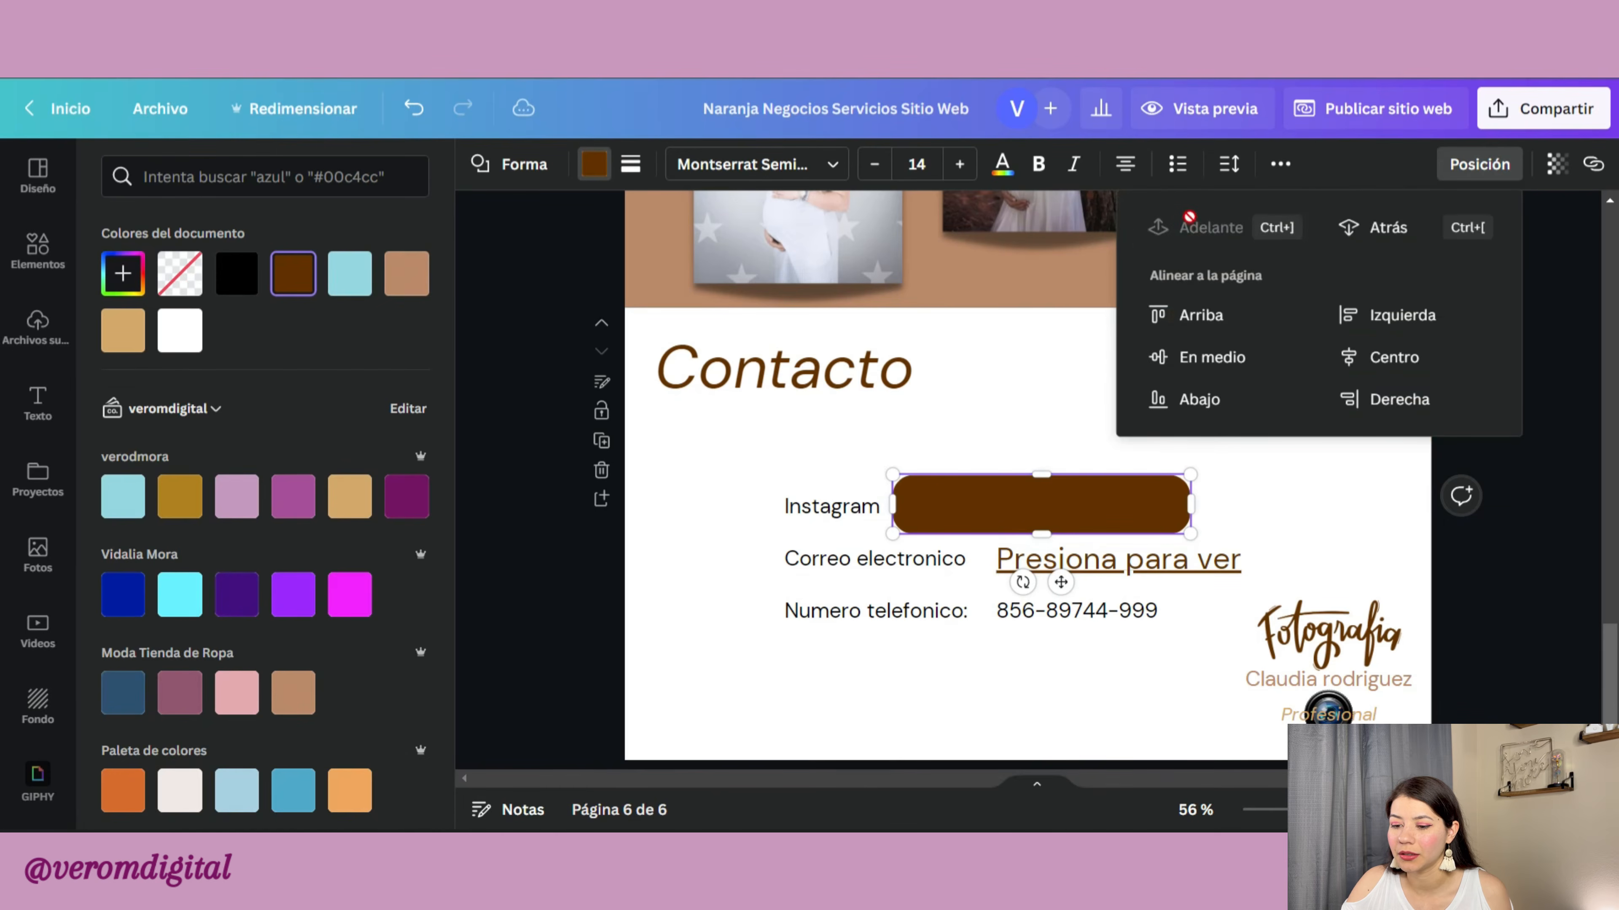
{"action": "left_click", "coordinate": [1173, 487]}
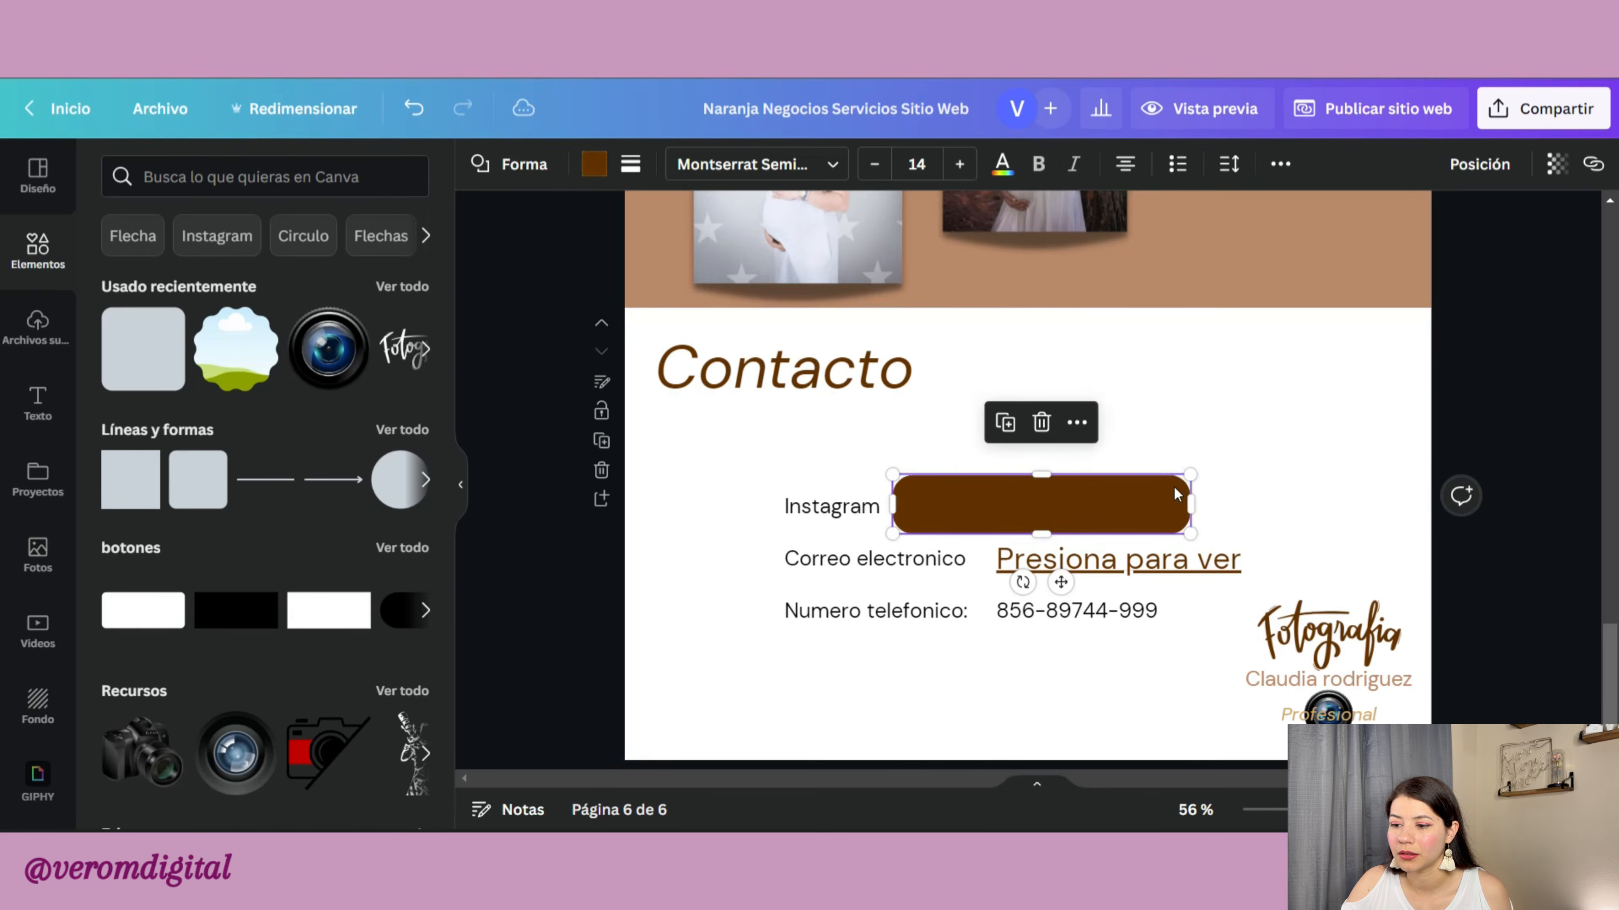
{"action": "left_click", "coordinate": [1460, 169]}
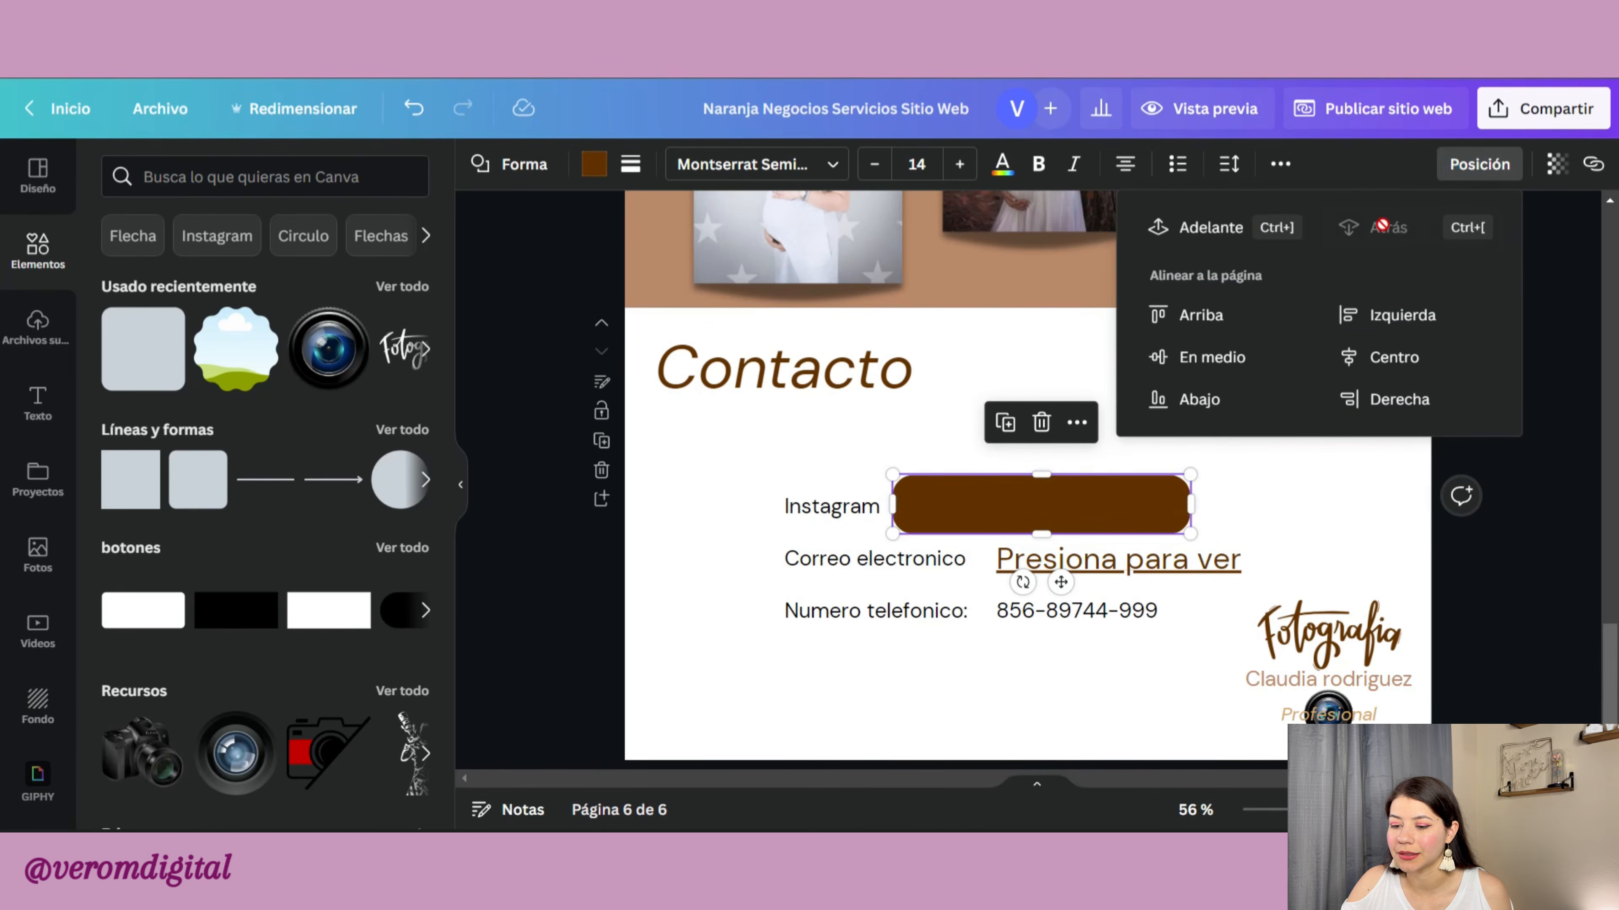
{"action": "left_click", "coordinate": [1246, 545]}
Step: Recolour the Instagram "Presiona para ver" text white and nudge it into place on the brown shape
{"action": "left_click", "coordinate": [1120, 510]}
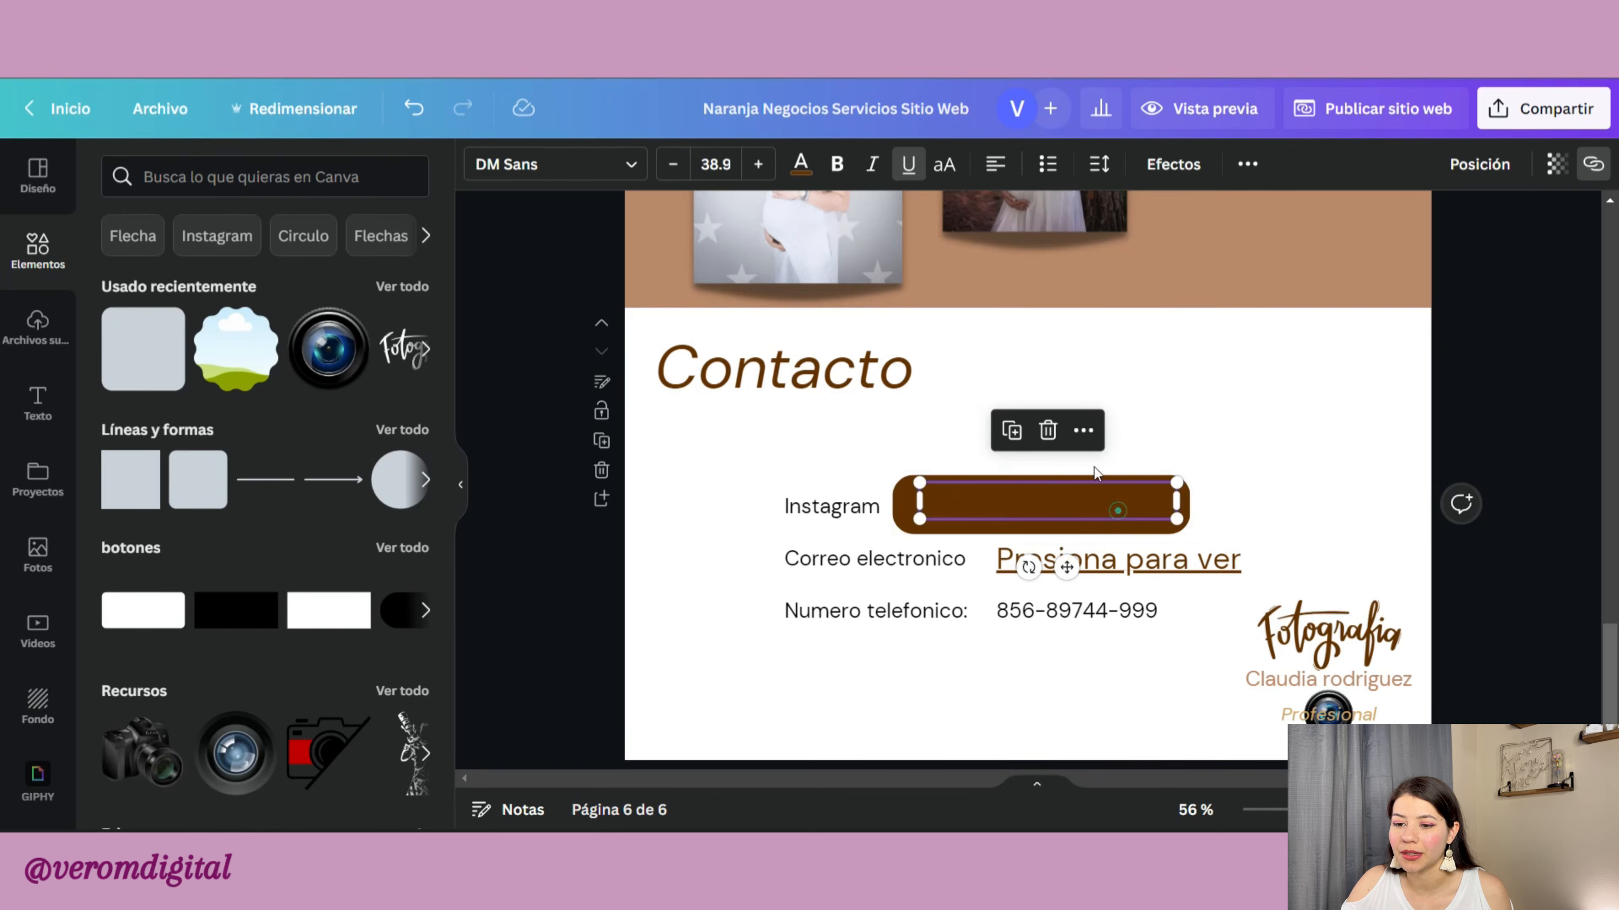
{"action": "left_click", "coordinate": [798, 164]}
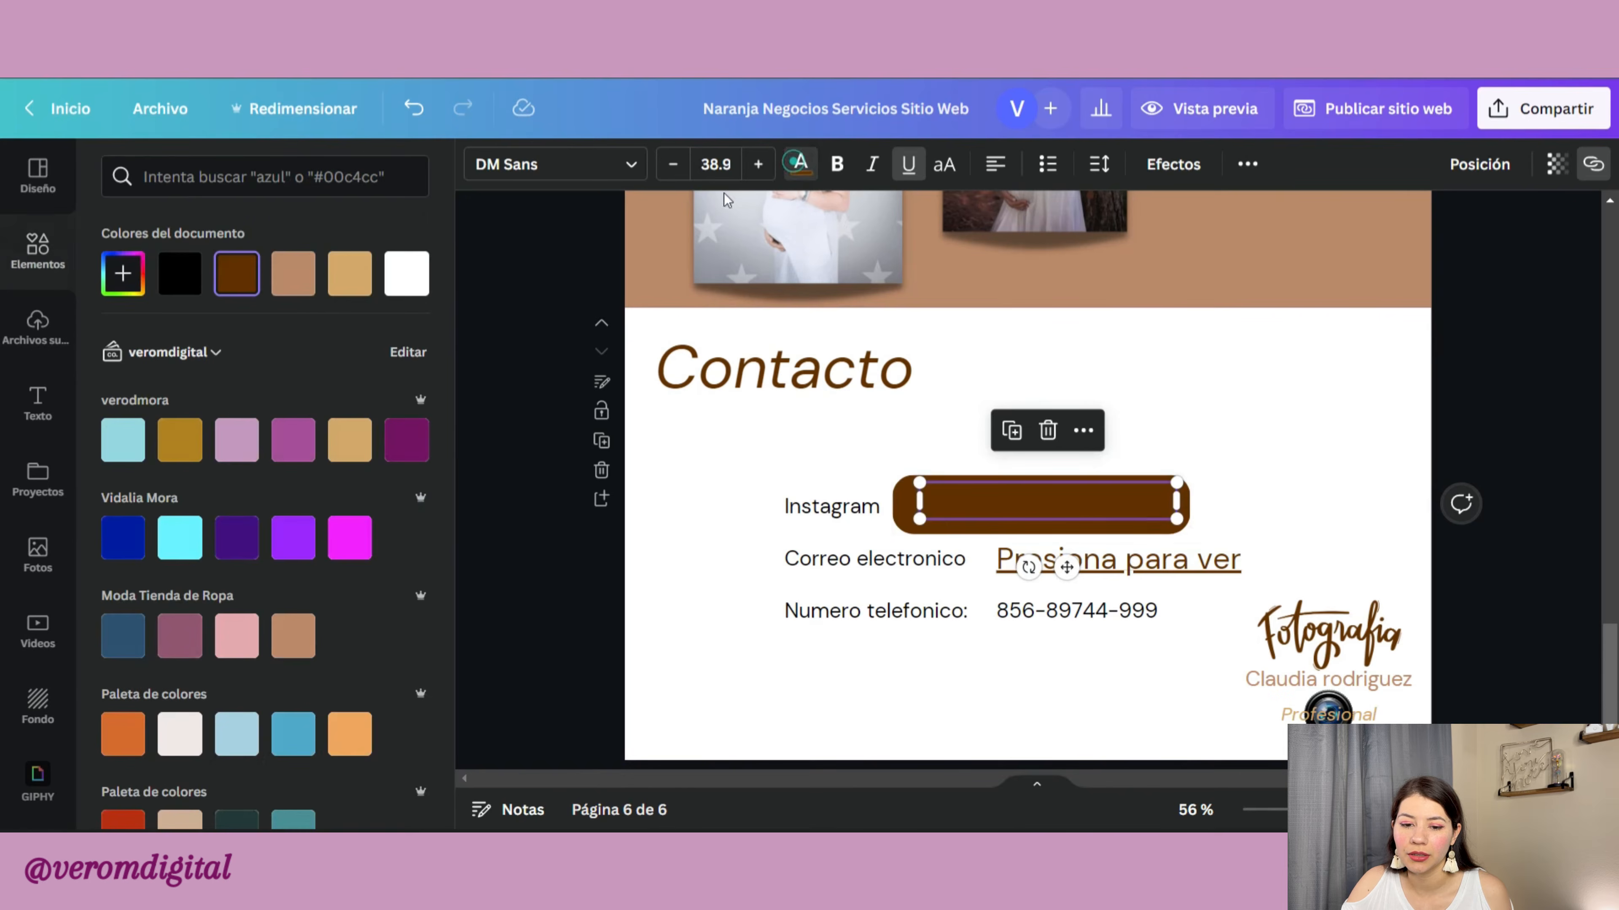
{"action": "left_click", "coordinate": [407, 273]}
{"action": "left_click", "coordinate": [1246, 485]}
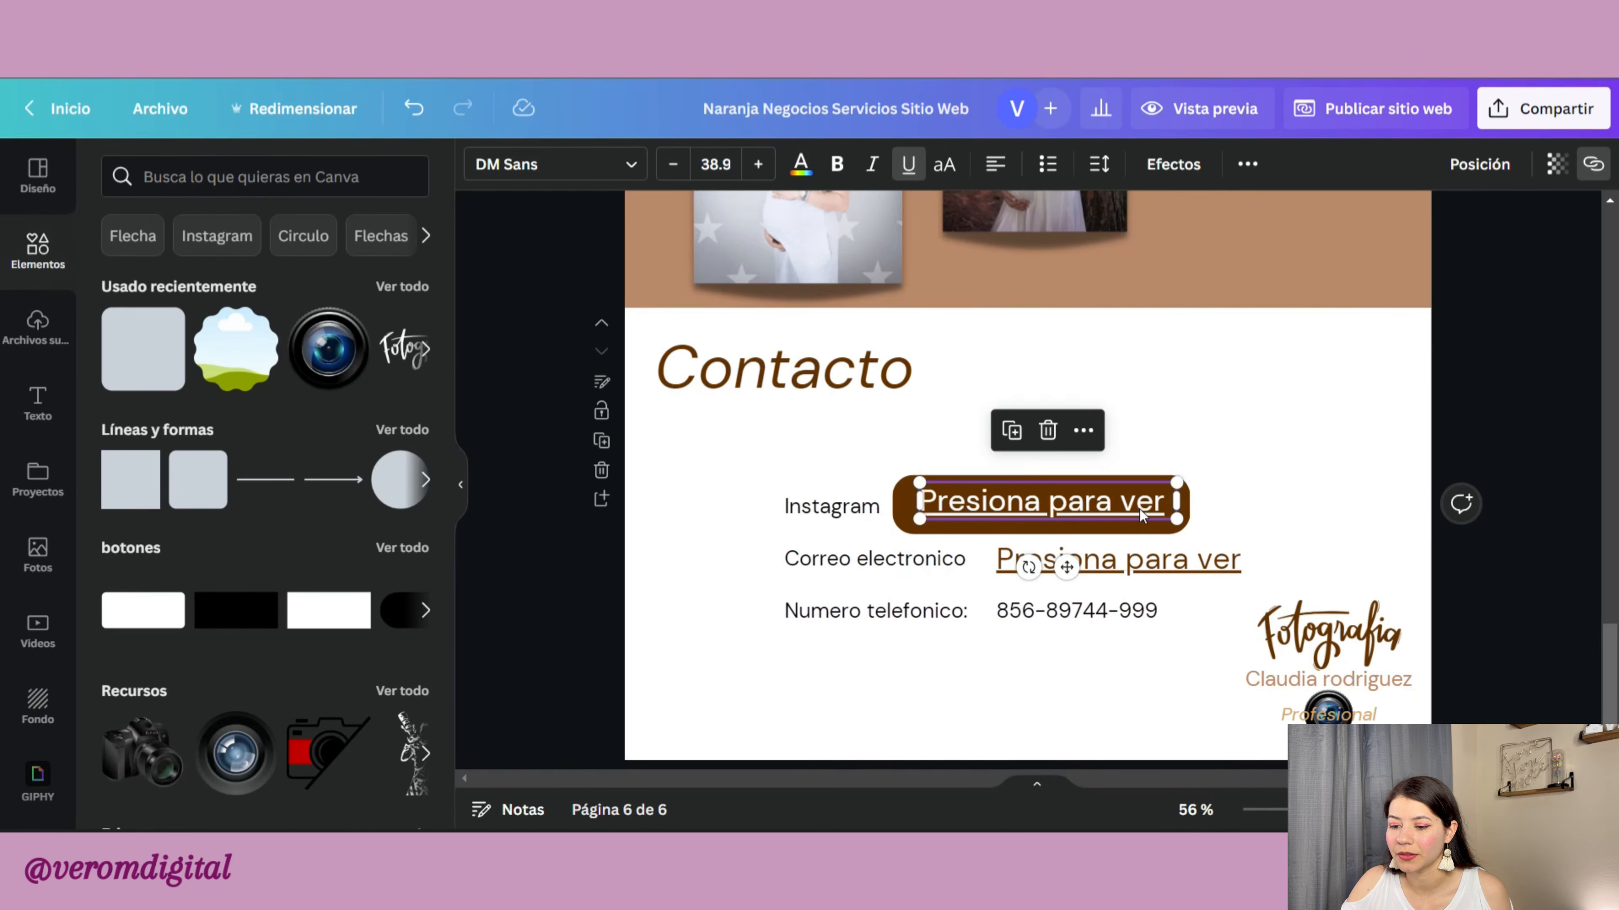
{"action": "left_click_drag", "start_coordinate": [1136, 508], "coordinate": [1131, 510]}
{"action": "left_click", "coordinate": [1254, 481]}
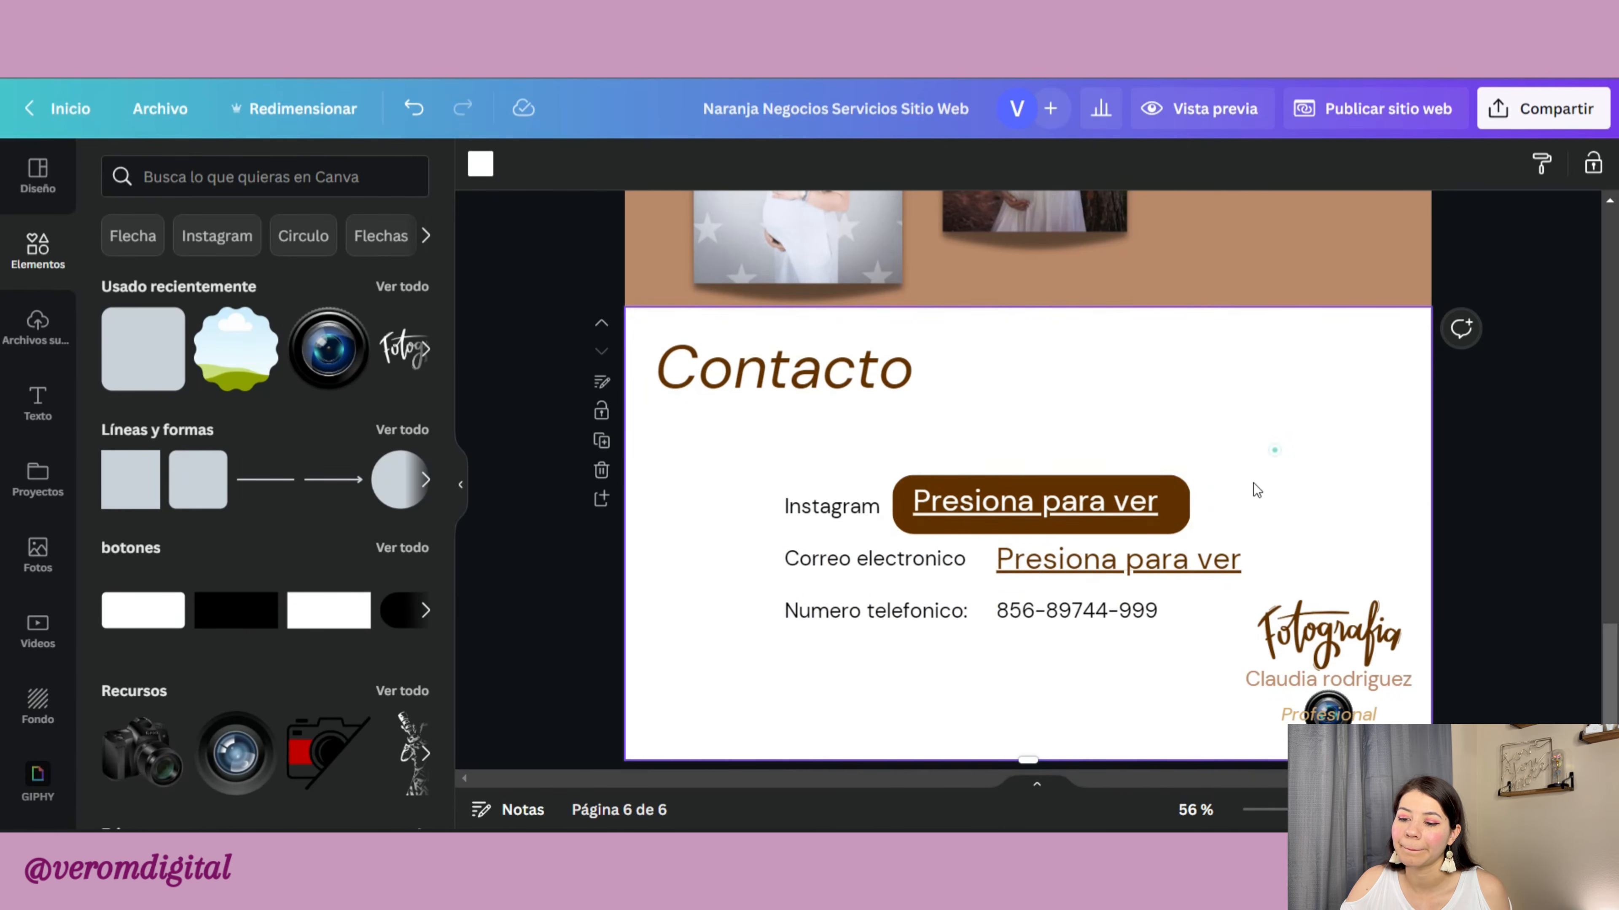
Step: Duplicate the brown rounded shape, place the copy over the "Correo electronico" link text and send it backward
{"action": "left_click", "coordinate": [1182, 484]}
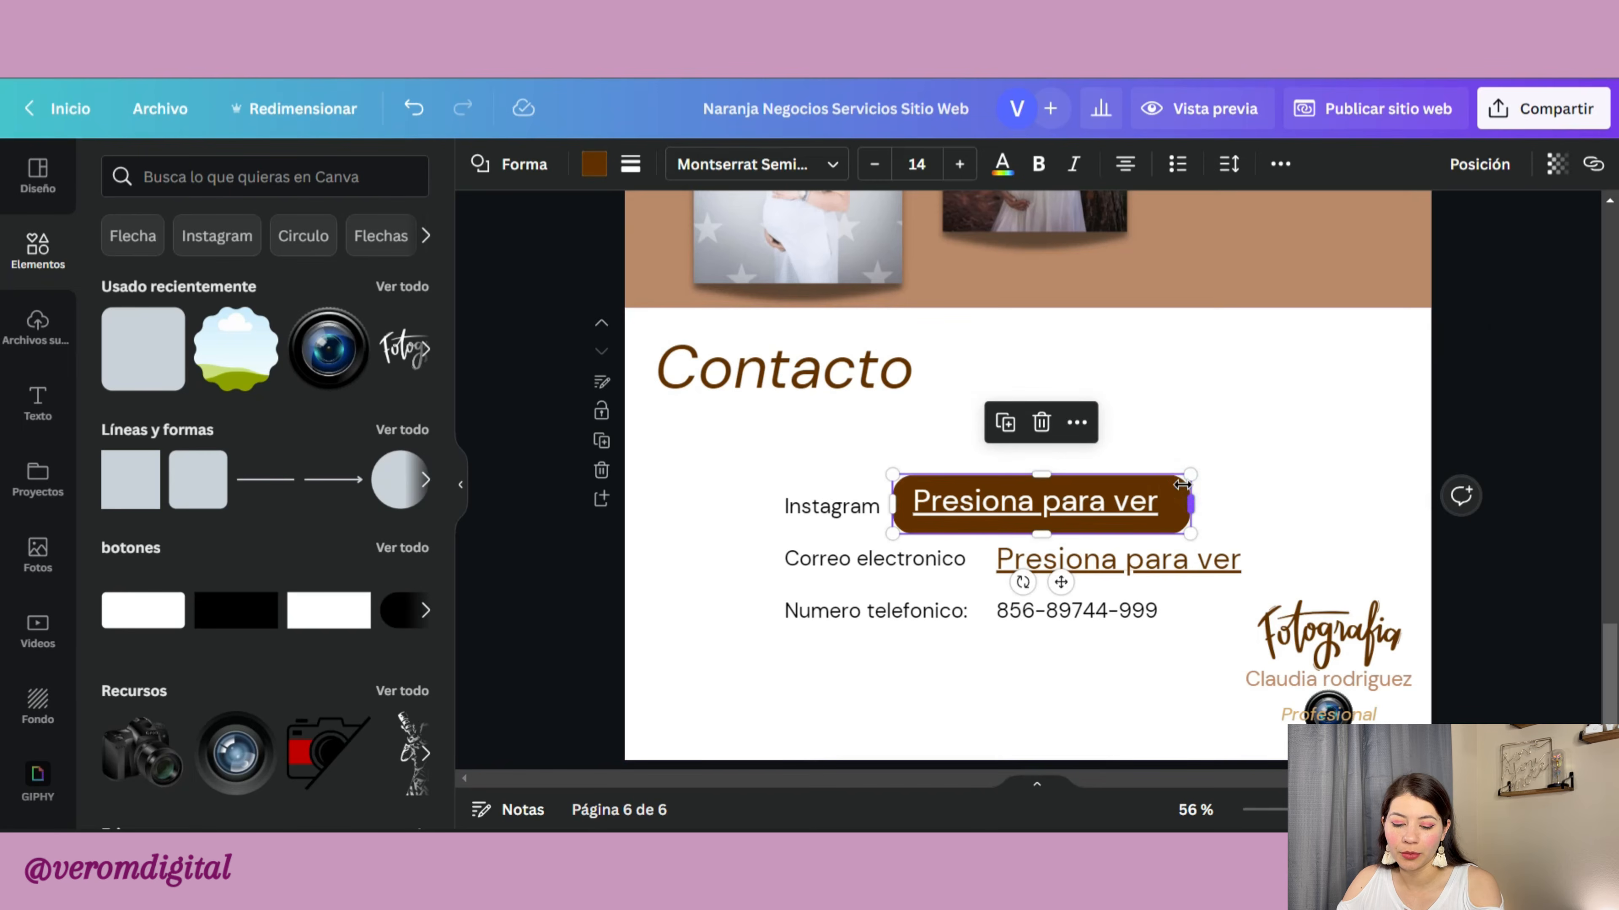
{"action": "key", "text": "ctrl+d"}
{"action": "left_click_drag", "start_coordinate": [1160, 513], "coordinate": [1238, 566]}
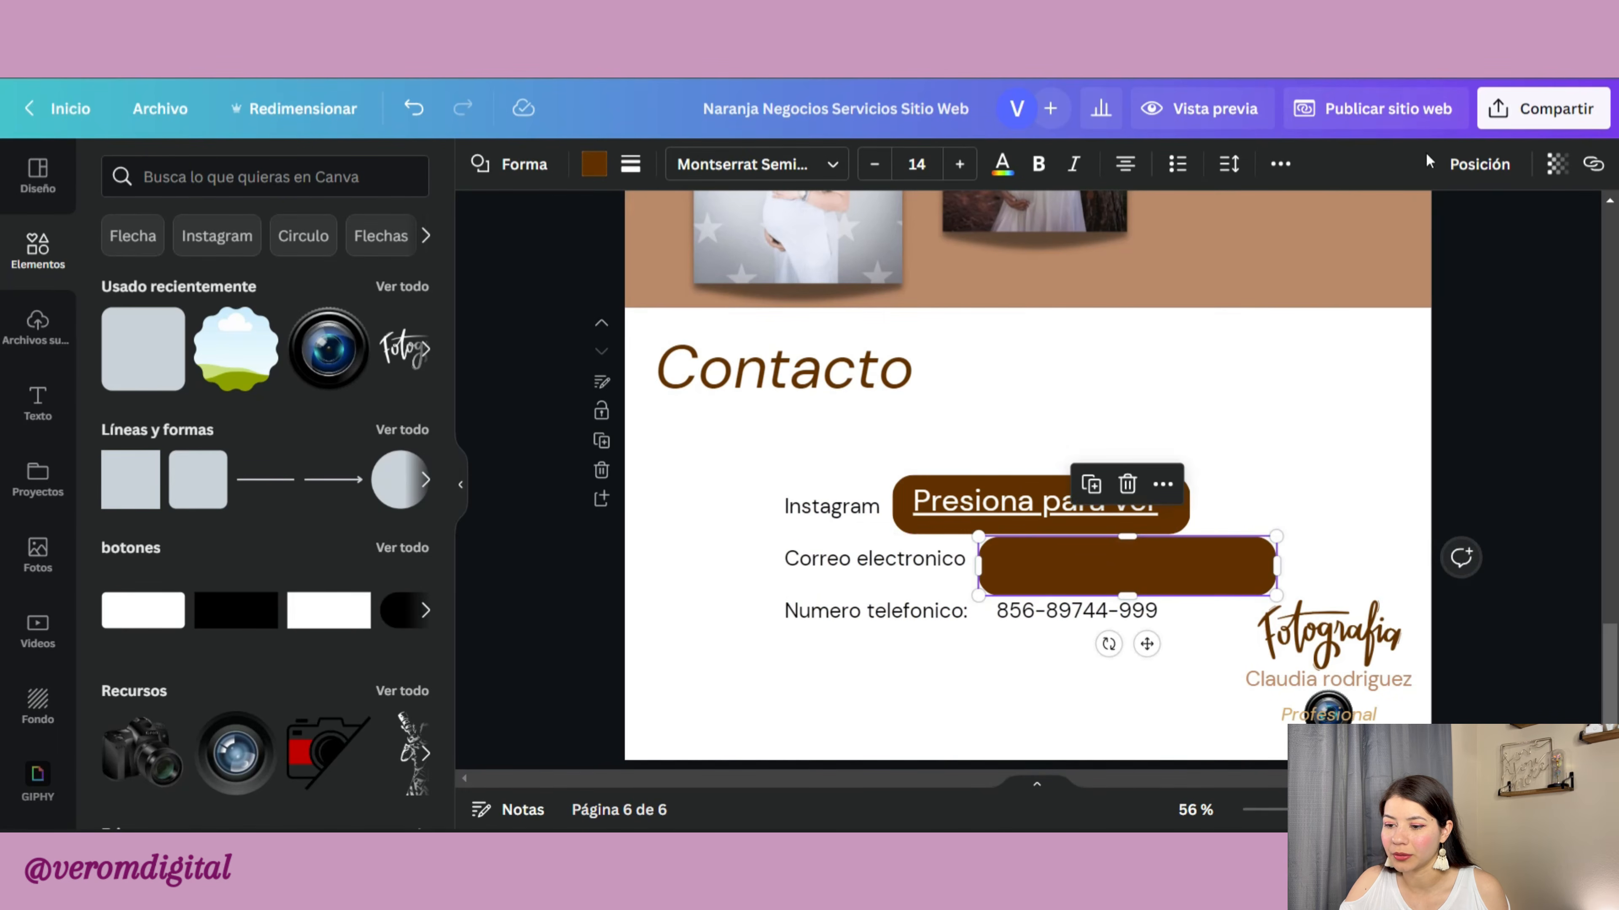
{"action": "left_click", "coordinate": [1465, 159]}
{"action": "left_click", "coordinate": [1358, 227]}
{"action": "left_click", "coordinate": [1246, 544]}
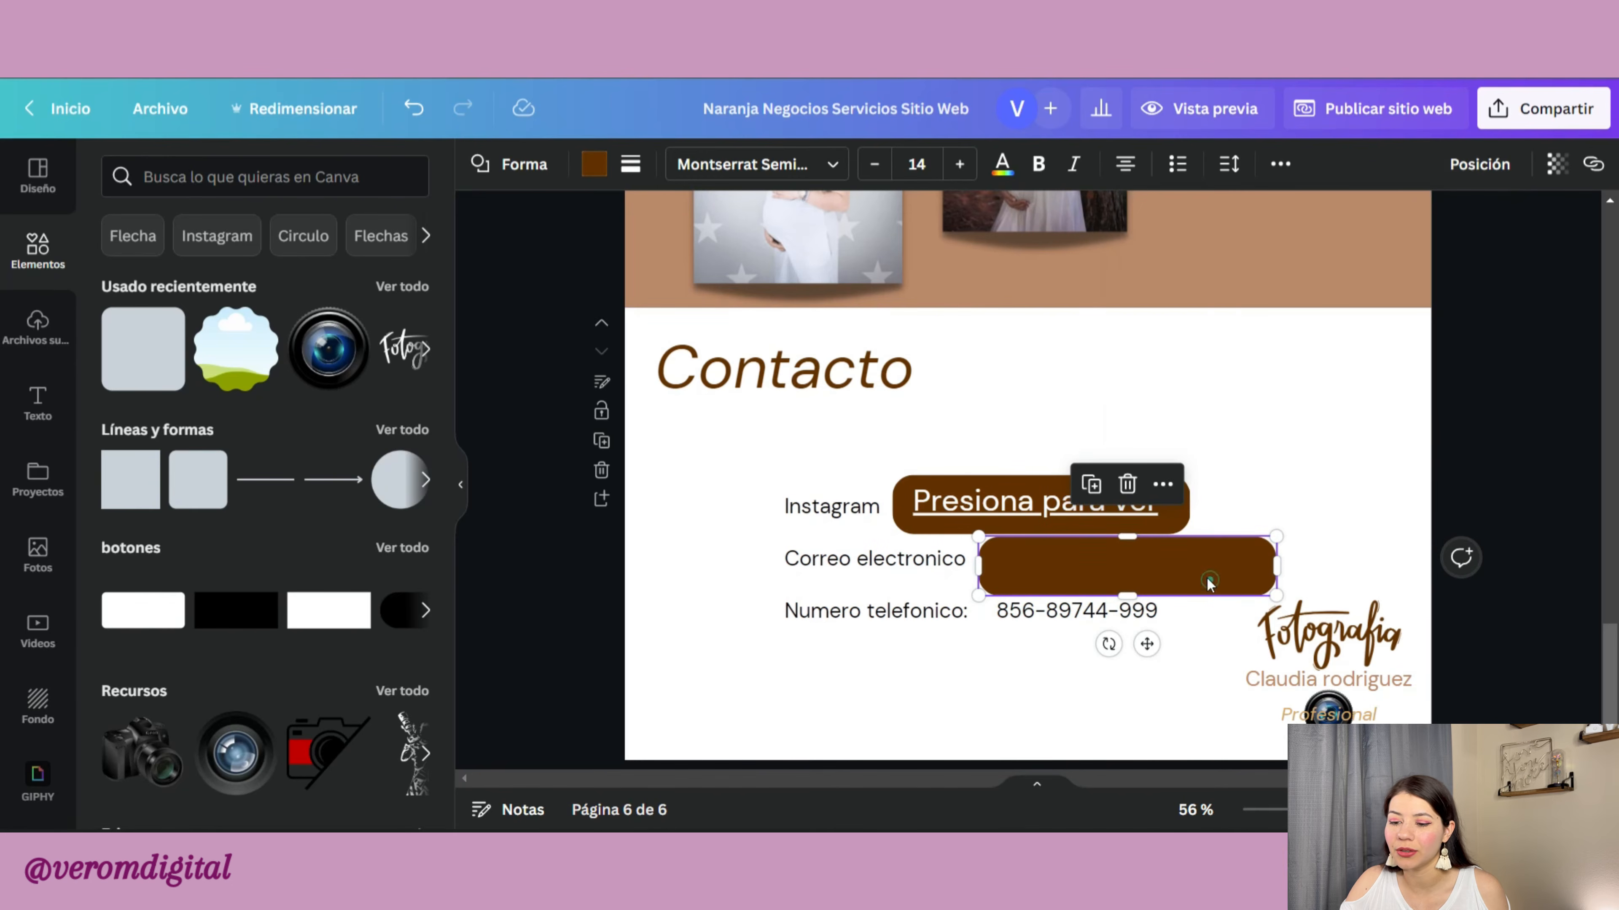
Step: Recolour the "Presiona para ver" text beside "Correo electronico" white and nudge it into place on its brown shape
{"action": "double_click", "coordinate": [1209, 567]}
{"action": "left_click", "coordinate": [800, 164]}
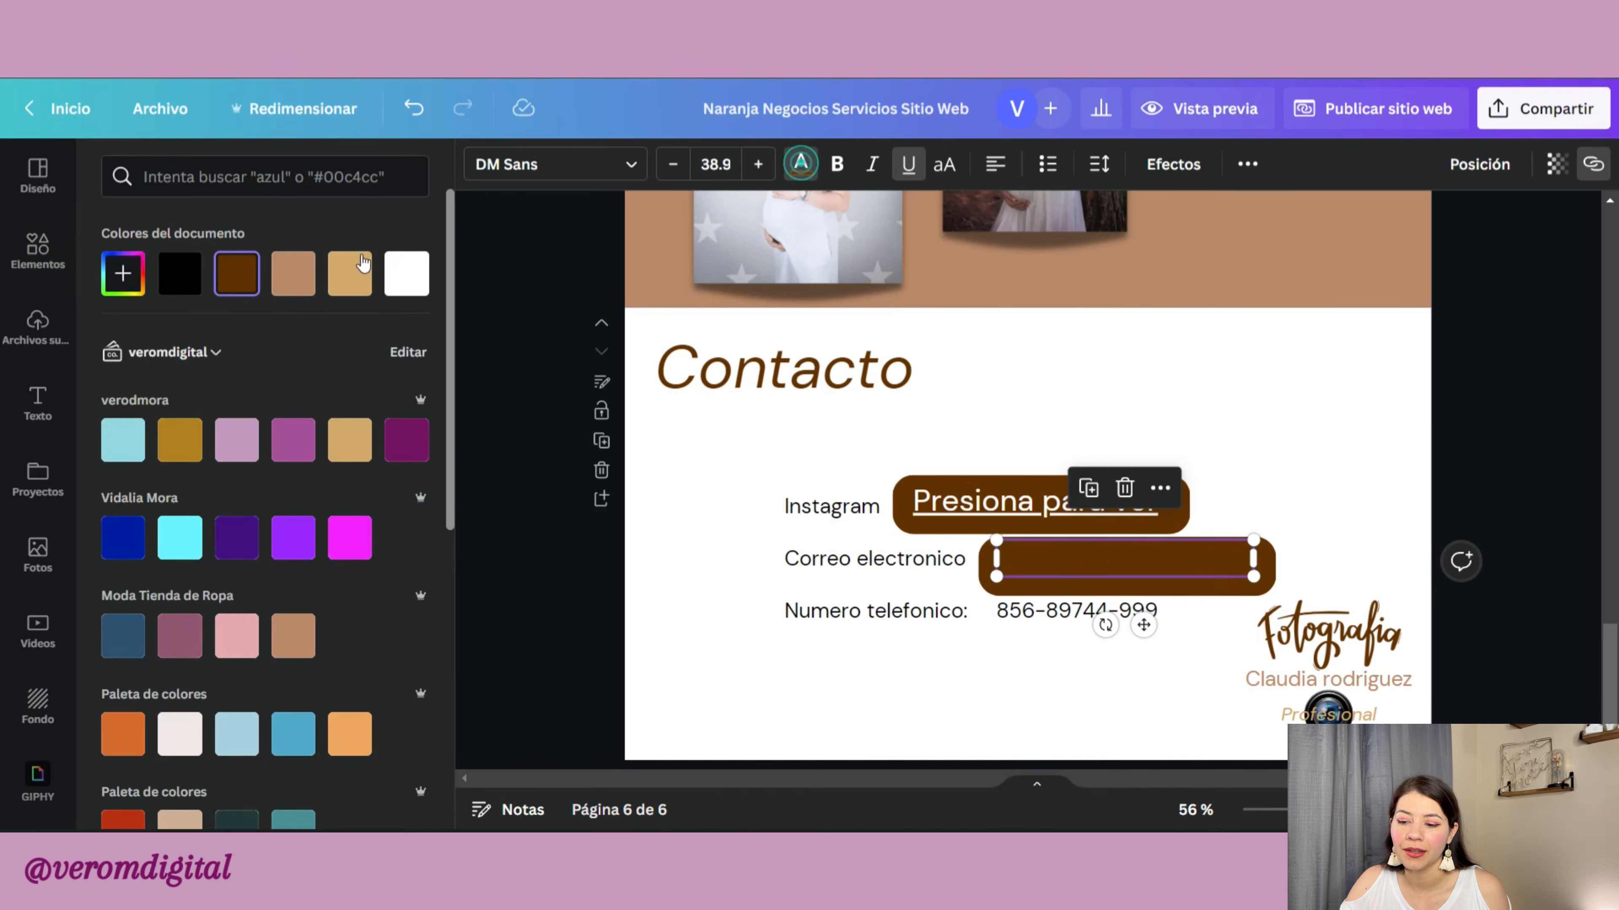
{"action": "type", "text": "Presiona para ver"}
{"action": "left_click_drag", "start_coordinate": [1222, 570], "coordinate": [1232, 574]}
{"action": "left_click", "coordinate": [1276, 462]}
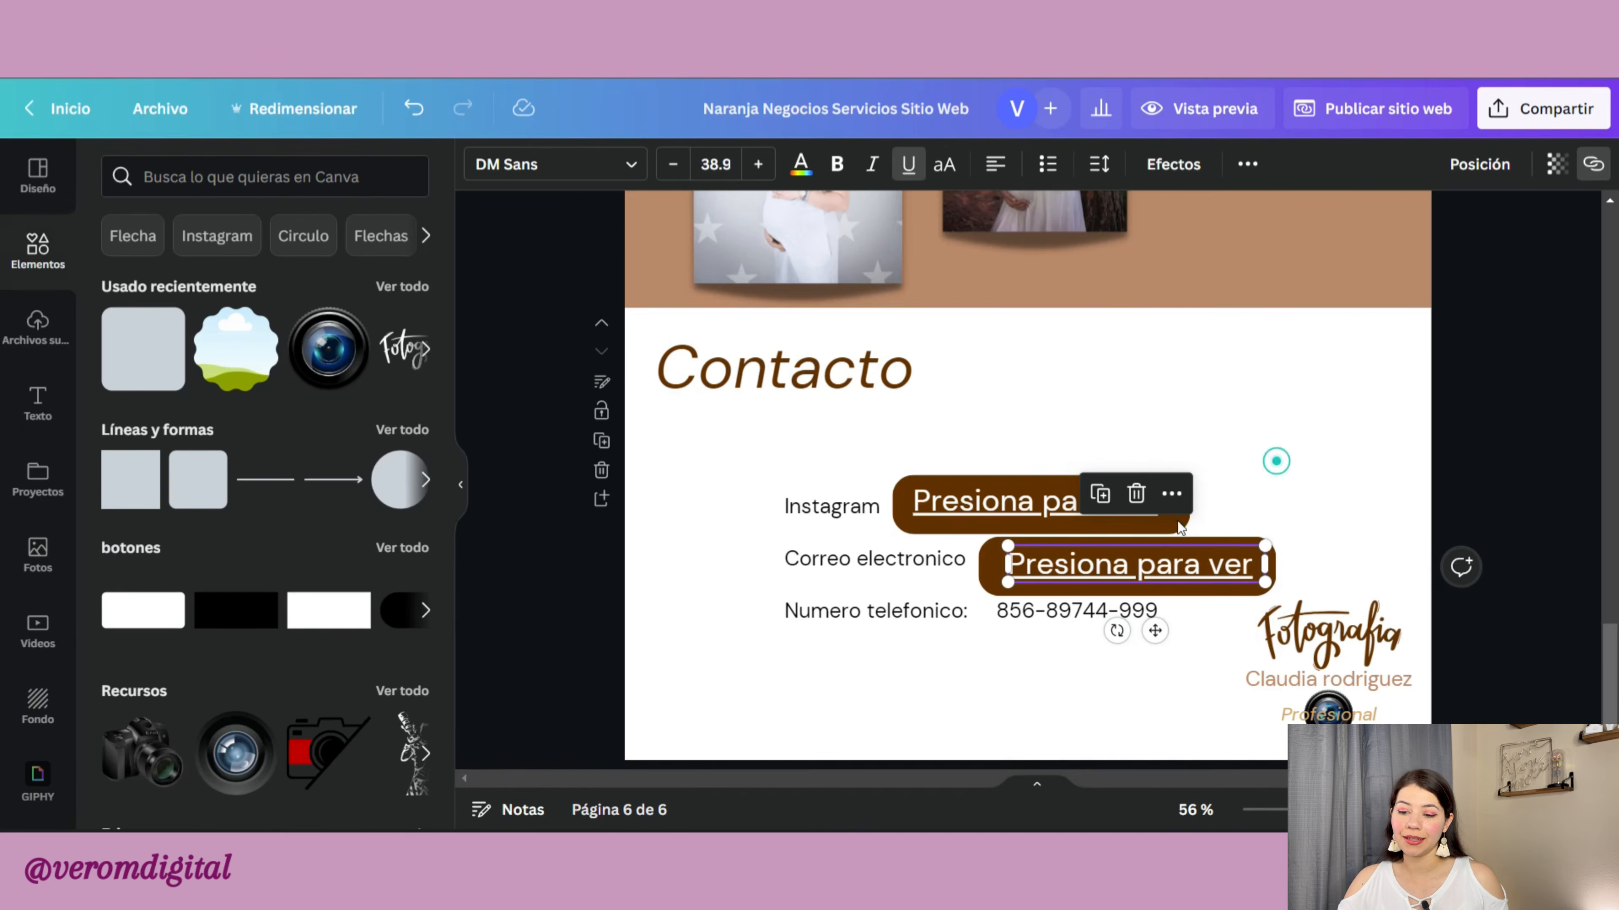
{"action": "left_click", "coordinate": [1176, 164]}
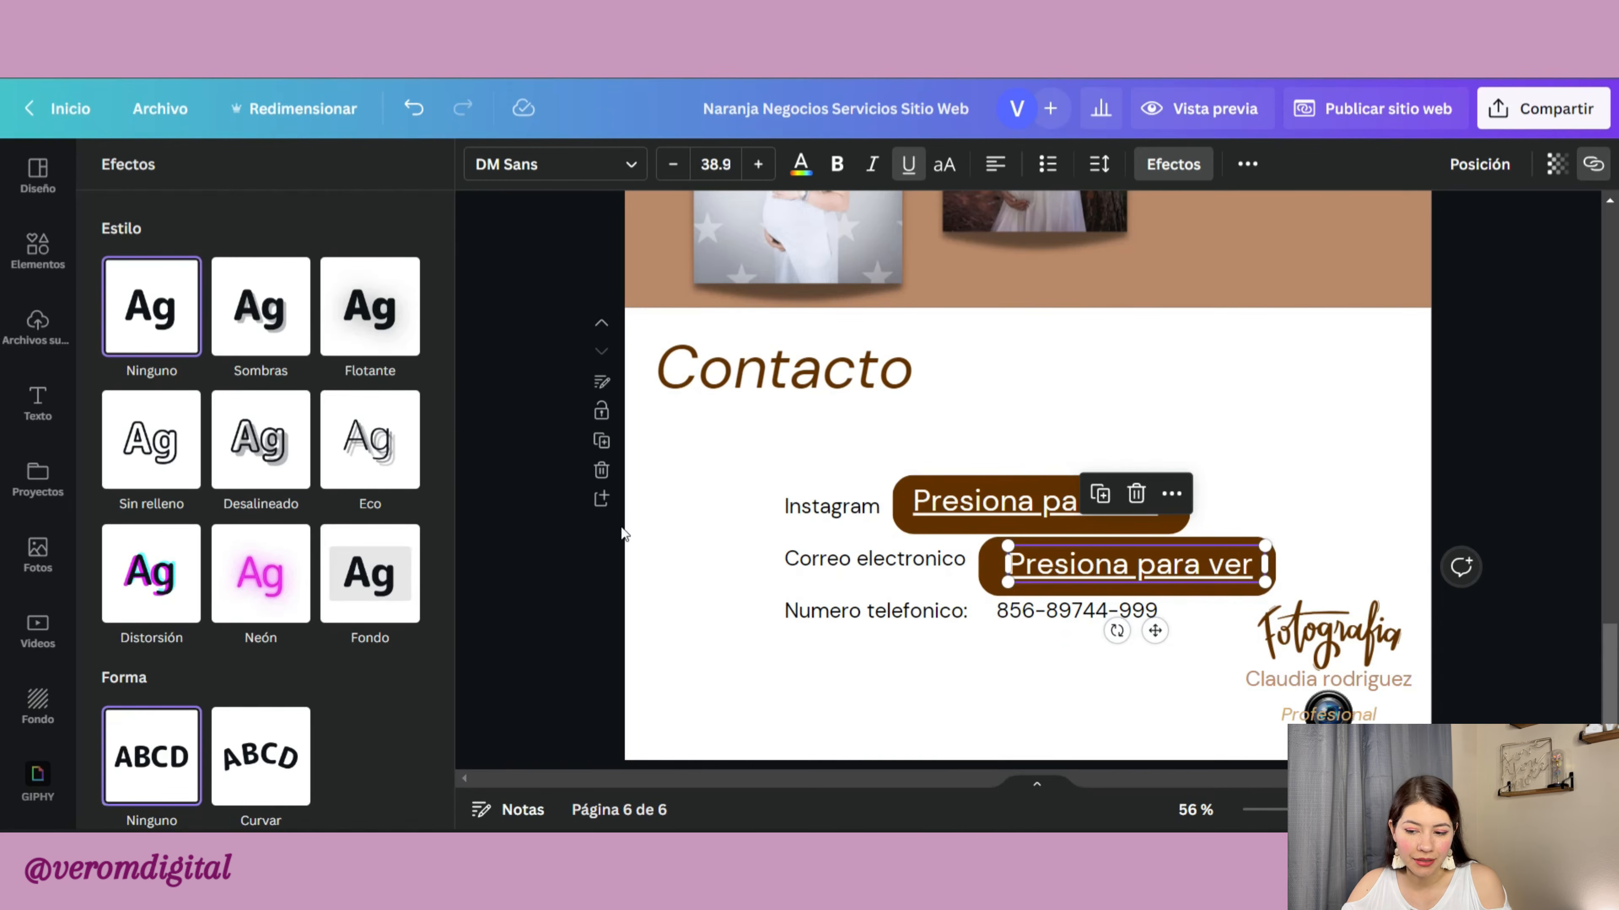
{"action": "left_click", "coordinate": [1328, 433]}
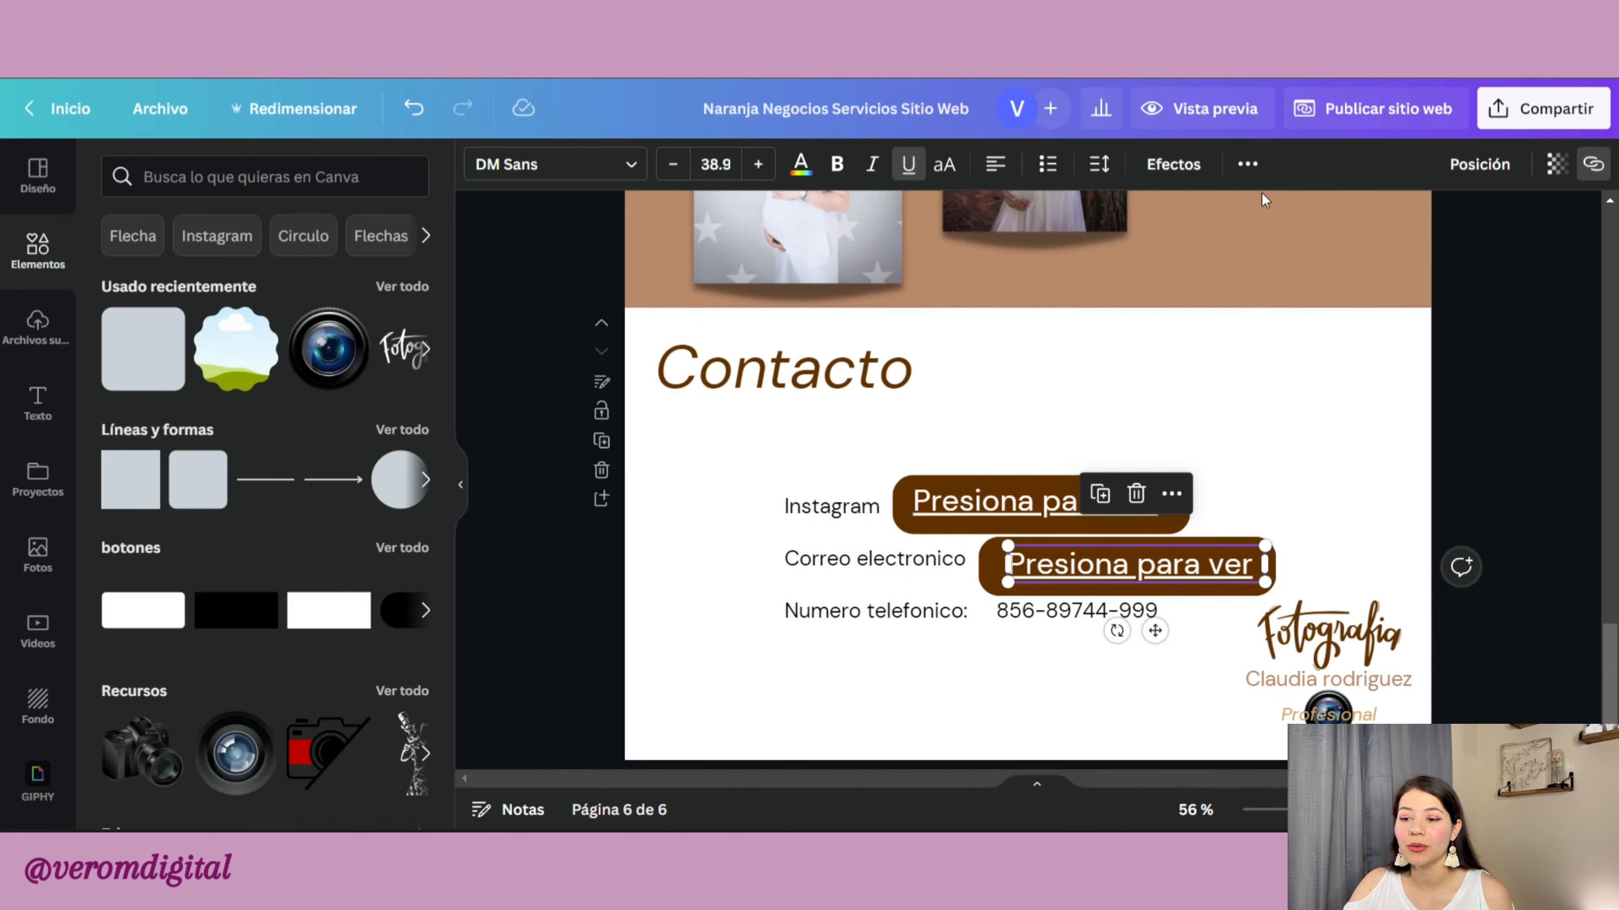
Step: Preview the website in desktop view, look through every section down to the contact details, and close the preview
{"action": "left_click", "coordinate": [1235, 118]}
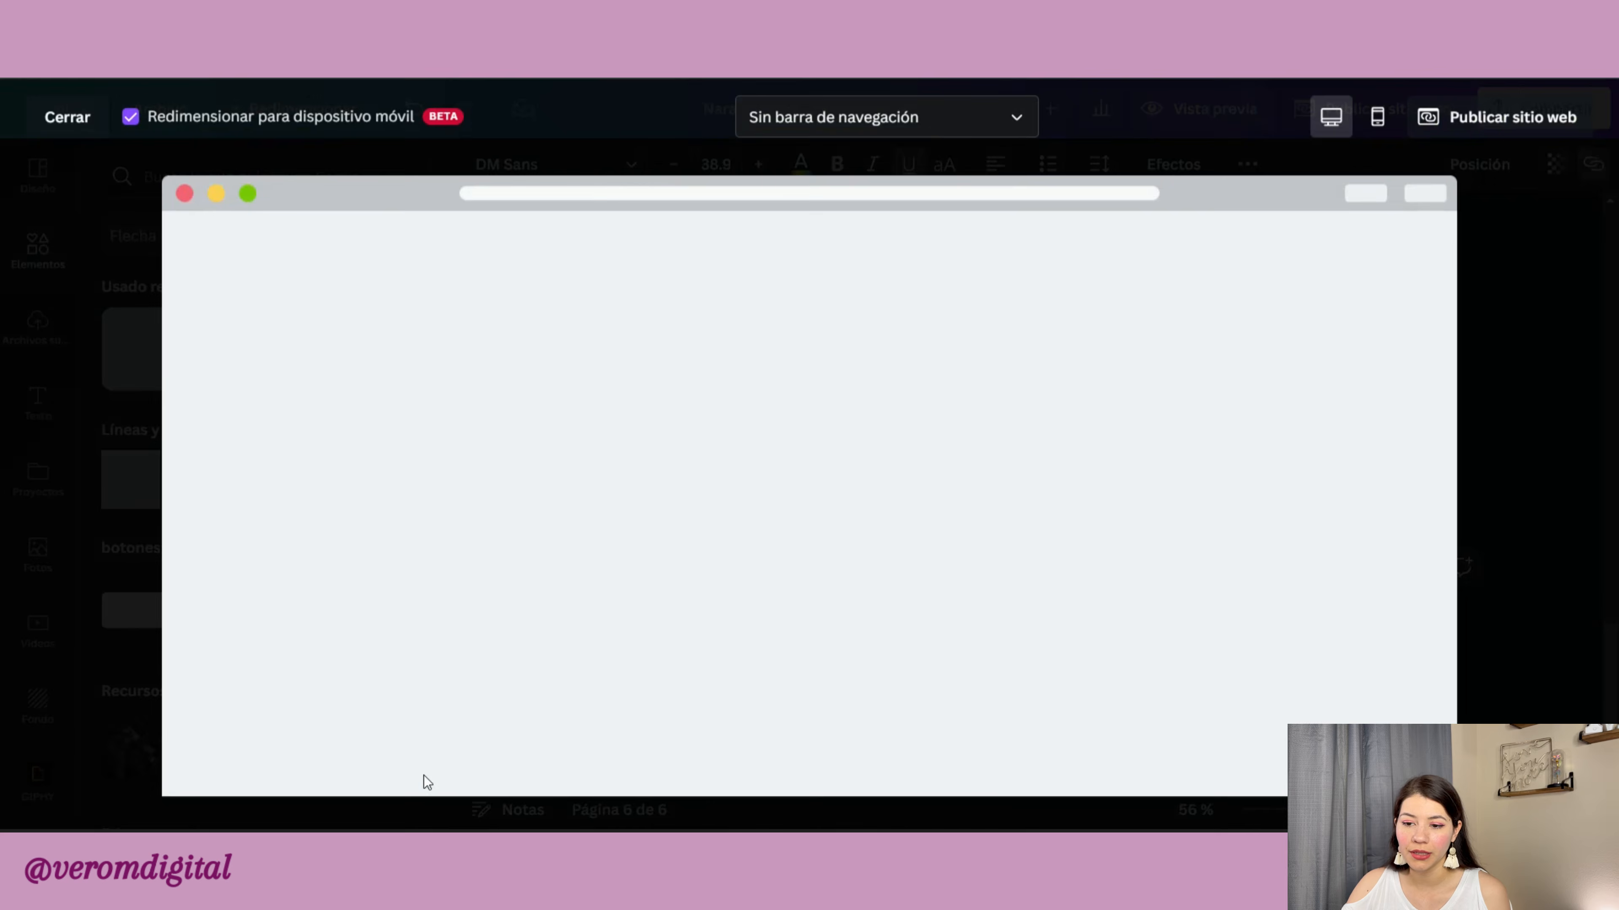
{"action": "scroll", "coordinate": [972, 500], "scroll_direction": "down", "scroll_amount": 5}
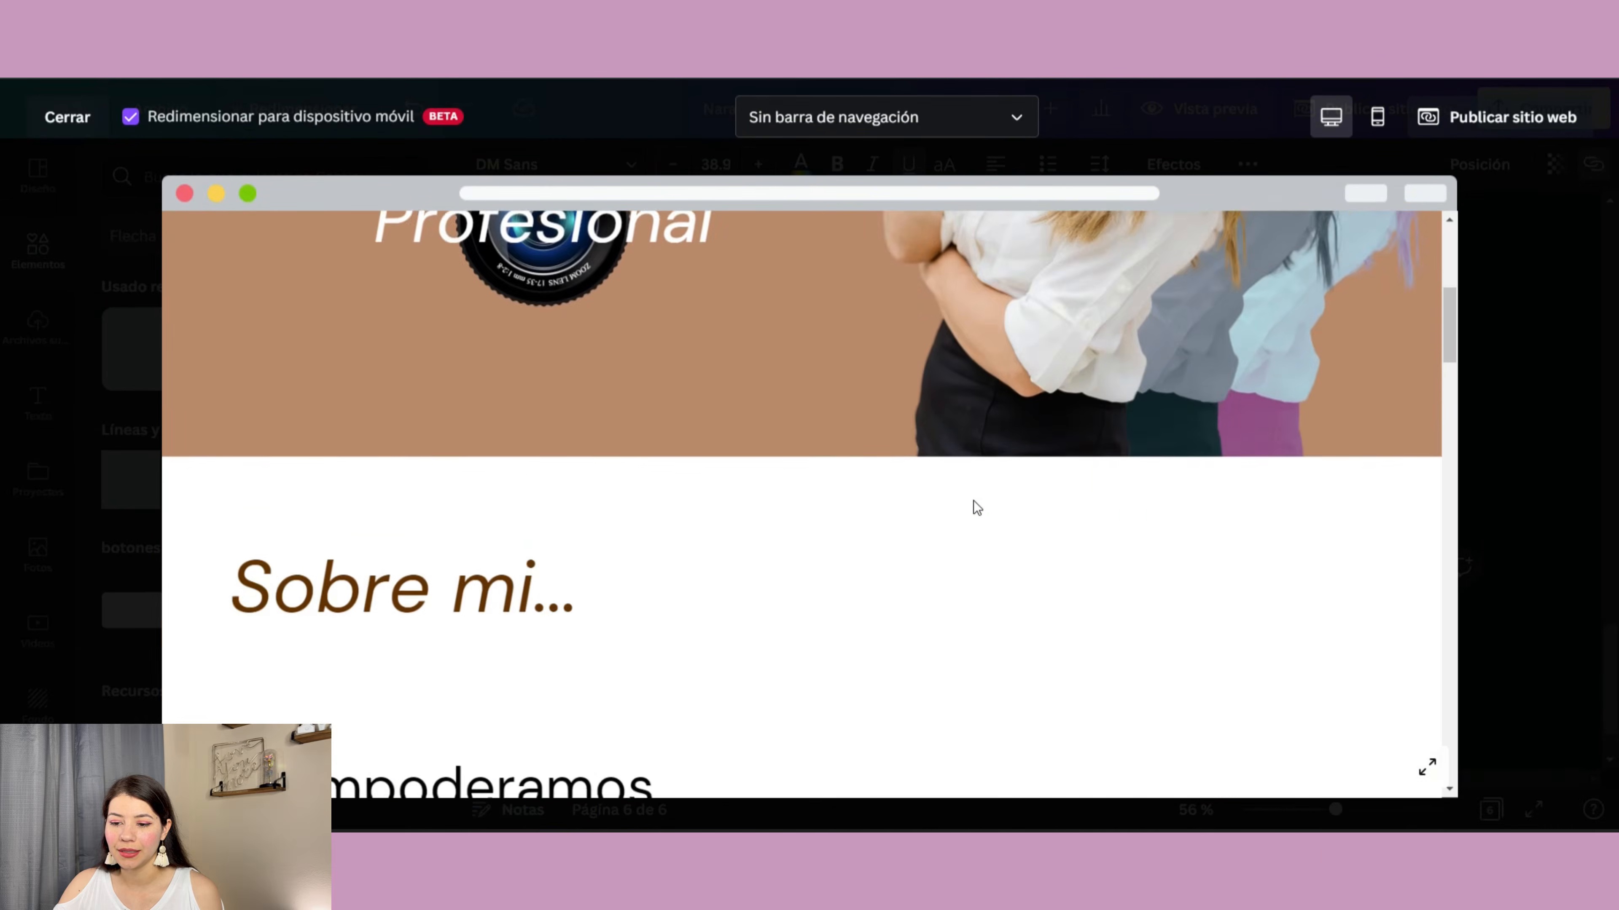
{"action": "scroll", "coordinate": [973, 501], "scroll_direction": "down", "scroll_amount": 15}
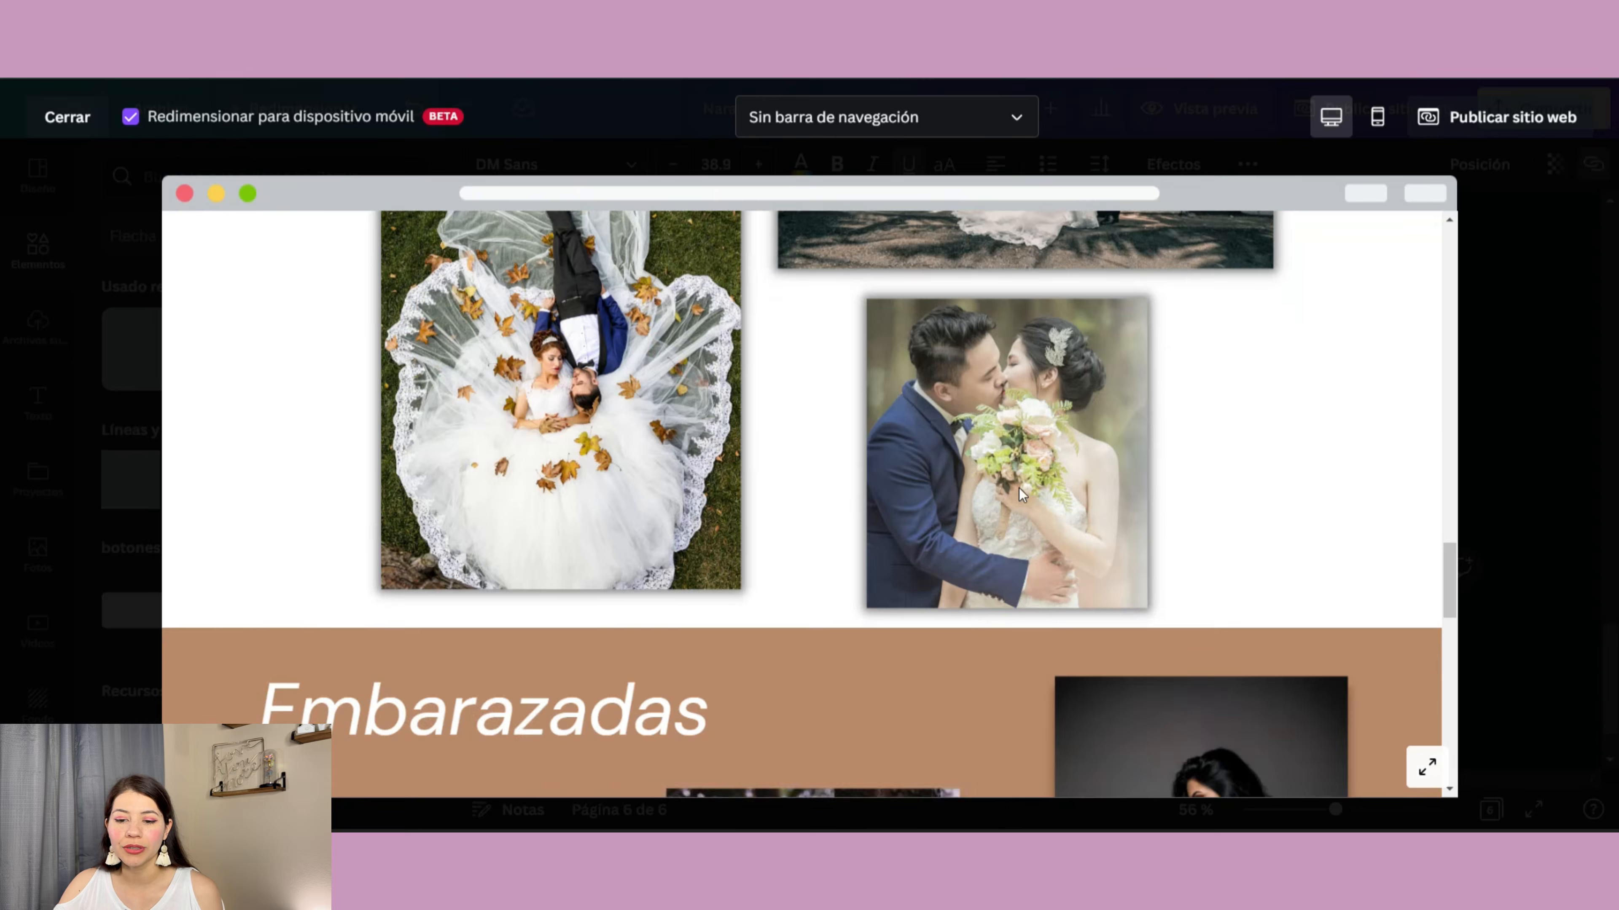
{"action": "scroll", "coordinate": [1019, 489], "scroll_direction": "down", "scroll_amount": 10}
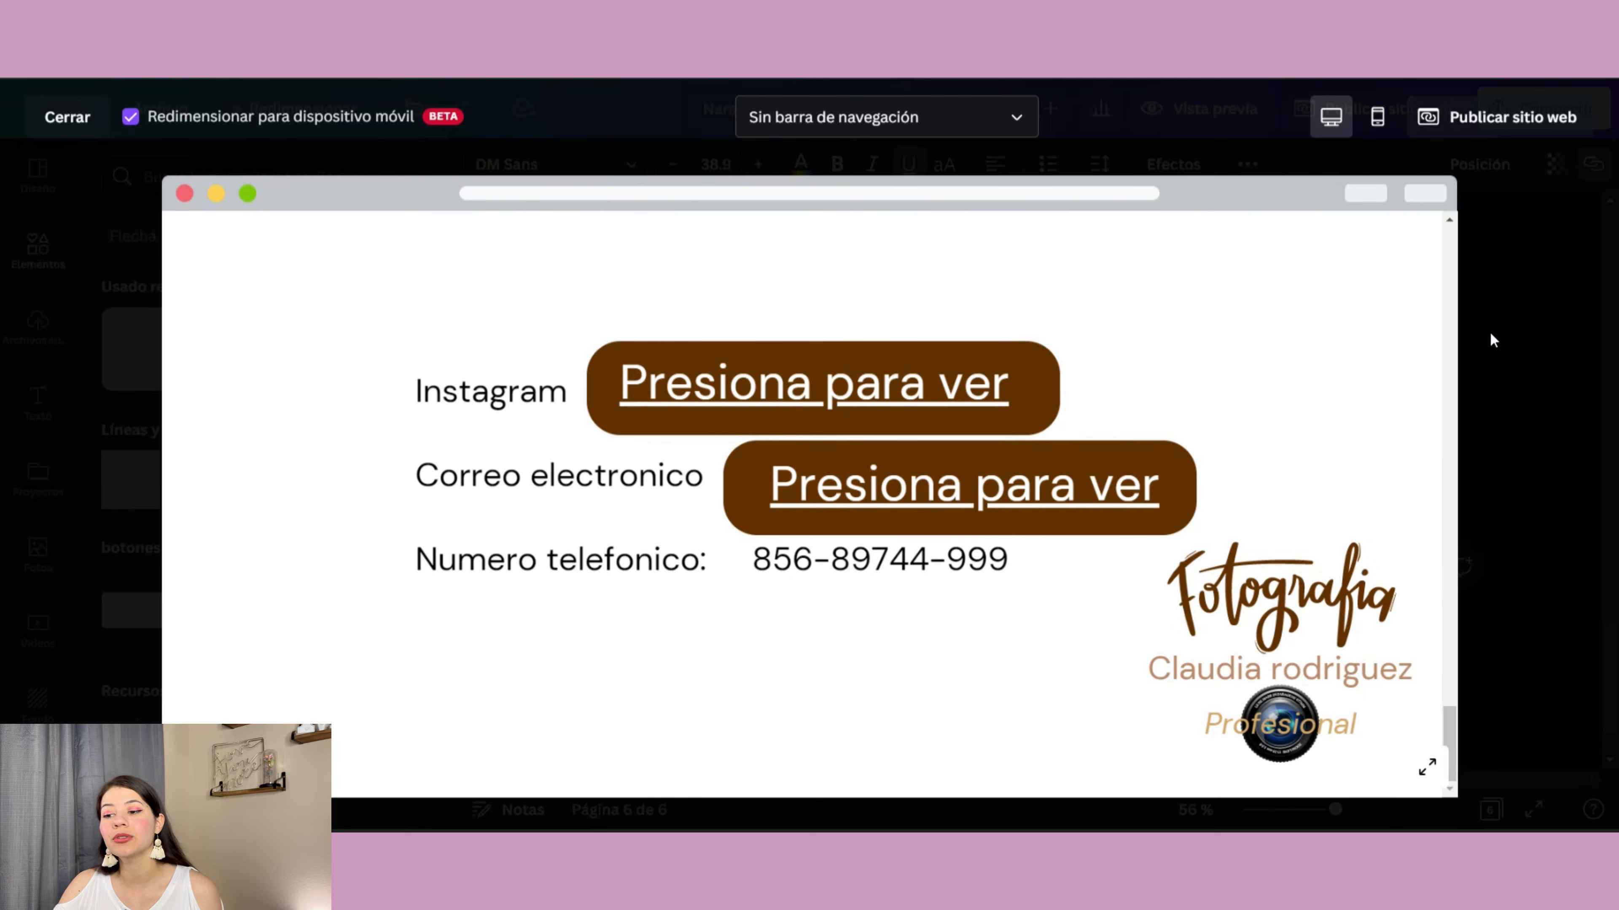
{"action": "left_click", "coordinate": [1490, 331]}
Step: Review the website publishing options and the configuration for the free Canva domain, and leave without publishing
{"action": "left_click", "coordinate": [1372, 115]}
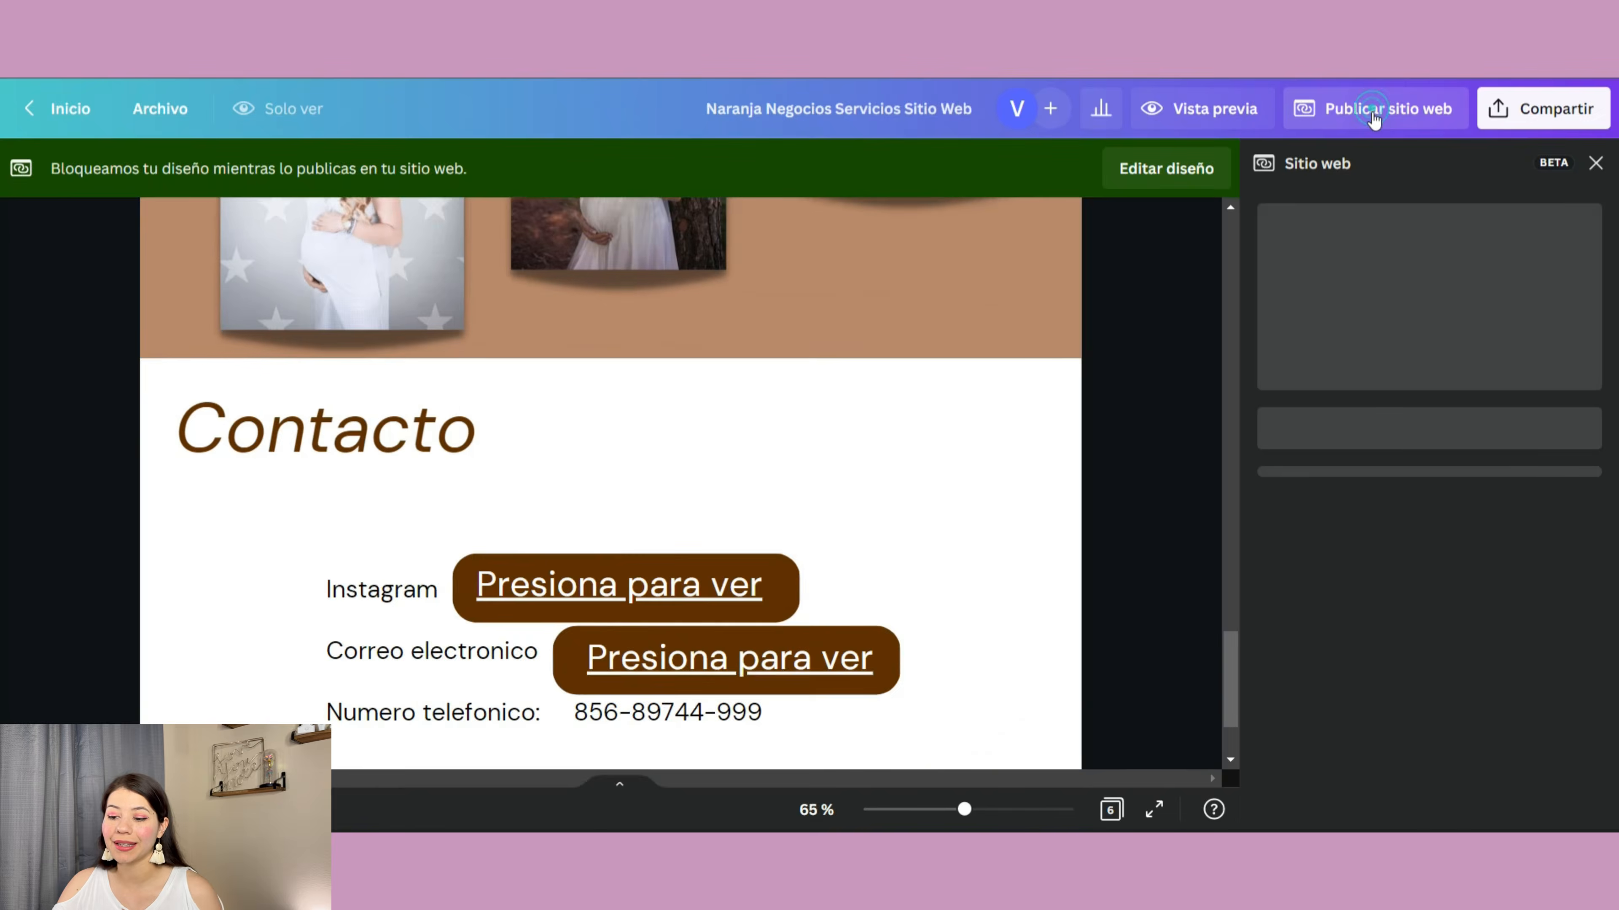
{"action": "scroll", "coordinate": [1446, 609], "scroll_direction": "down", "scroll_amount": 2}
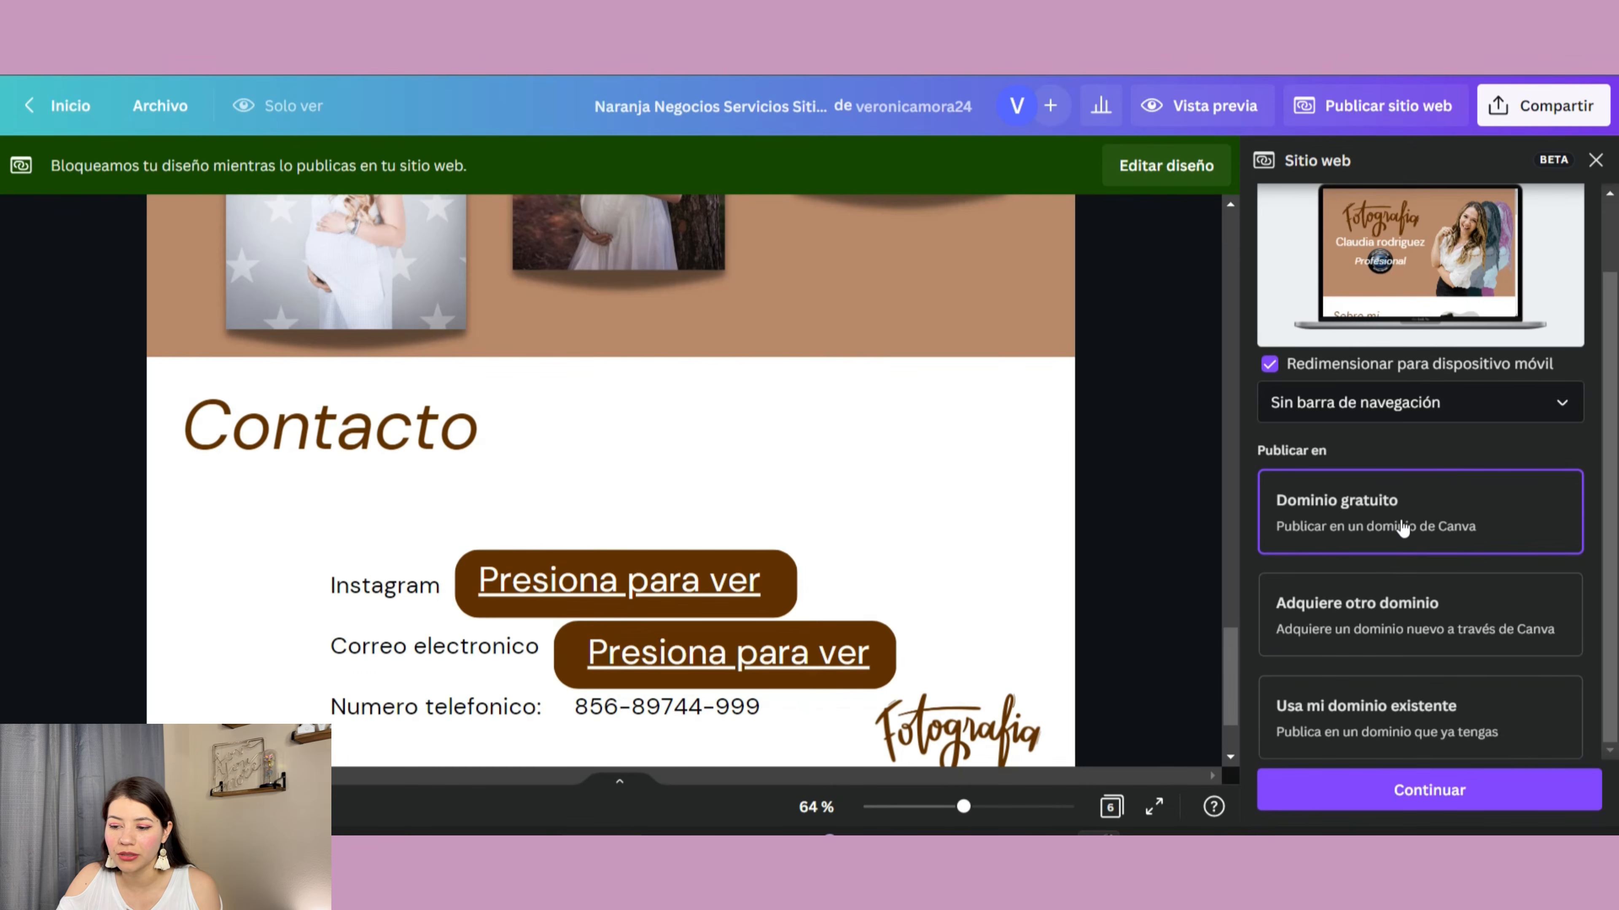
{"action": "scroll", "coordinate": [1430, 491], "scroll_direction": "up", "scroll_amount": 2}
{"action": "scroll", "coordinate": [1424, 503], "scroll_direction": "down", "scroll_amount": 2}
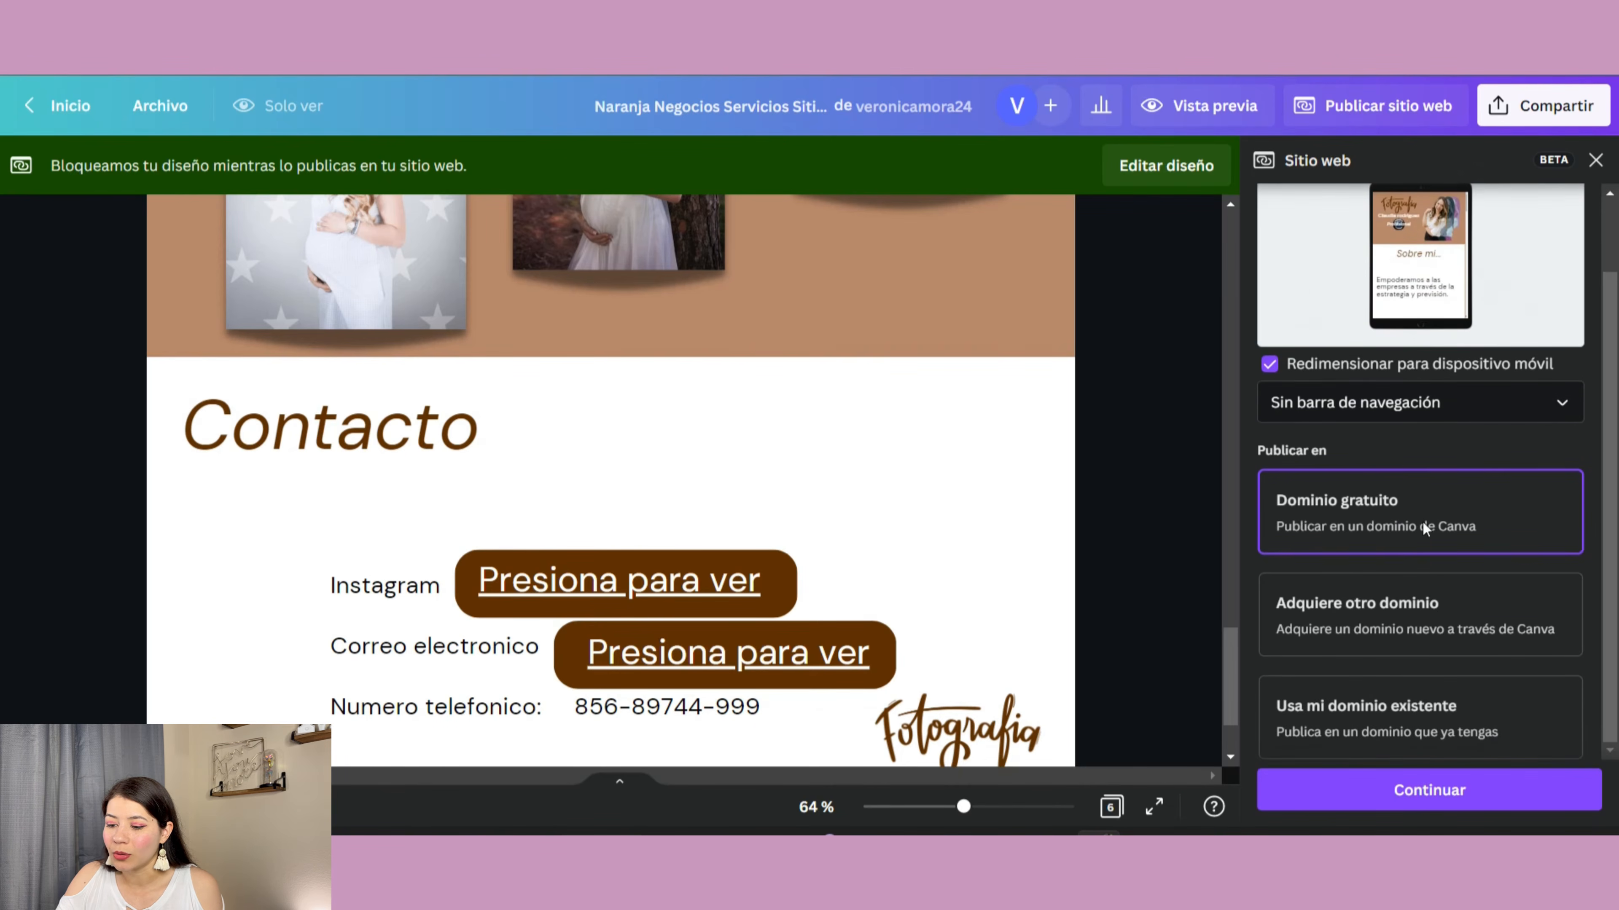
{"action": "left_click", "coordinate": [1412, 811]}
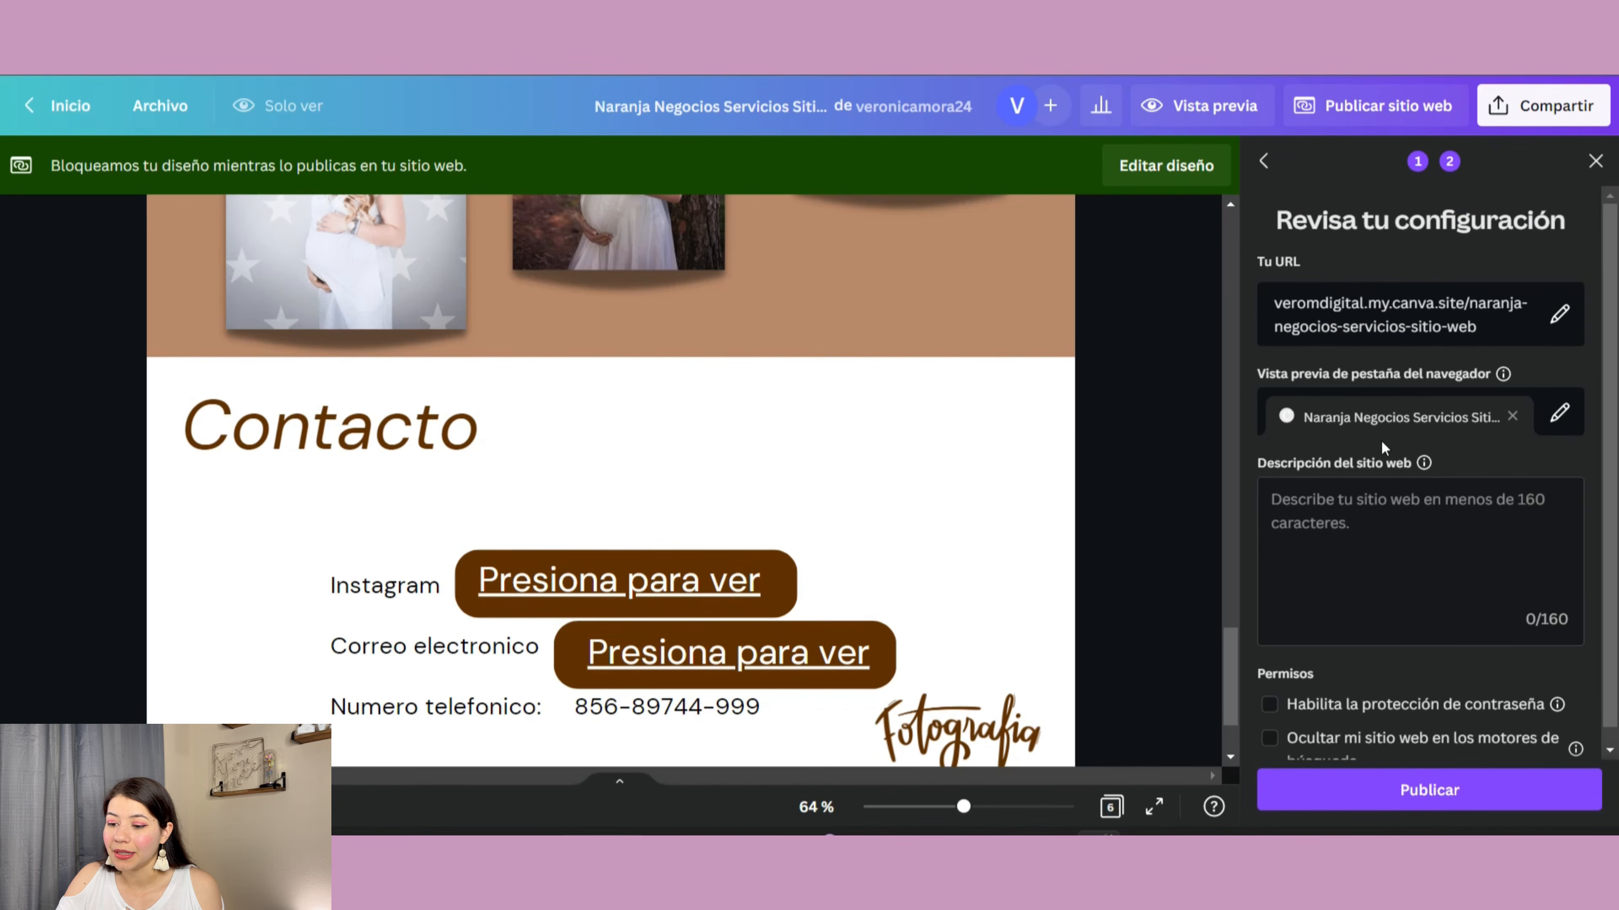
{"action": "left_click", "coordinate": [1400, 420]}
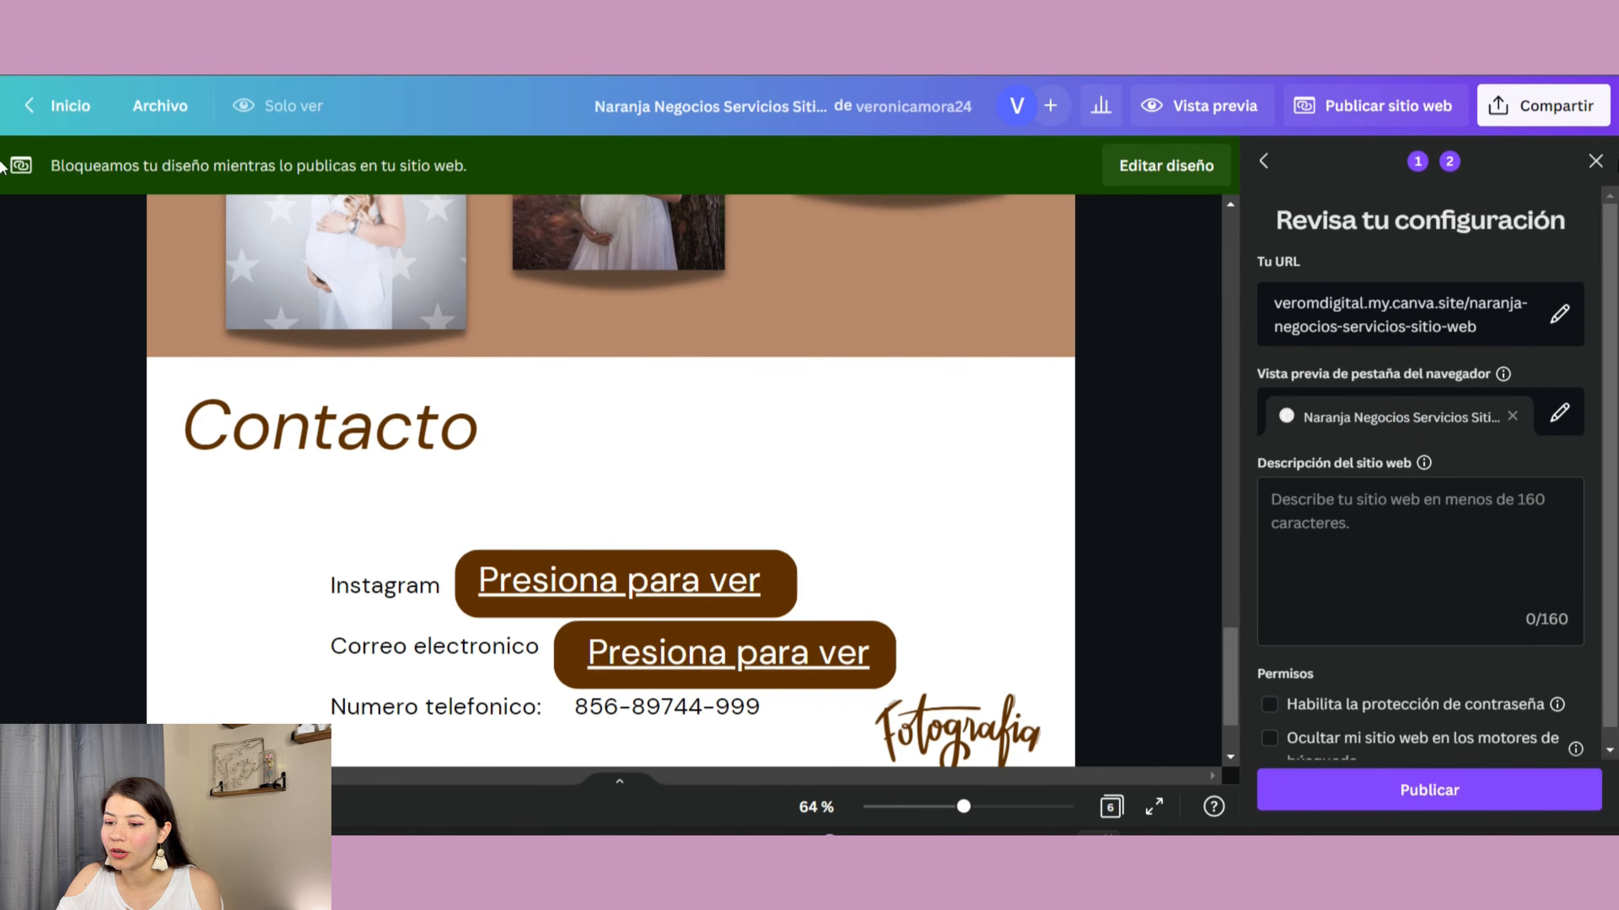
{"action": "left_click", "coordinate": [1595, 162]}
Step: Rename the design as "Portafolio de" followed by the photographer's first name
{"action": "scroll", "coordinate": [1282, 223], "scroll_direction": "up", "scroll_amount": 15}
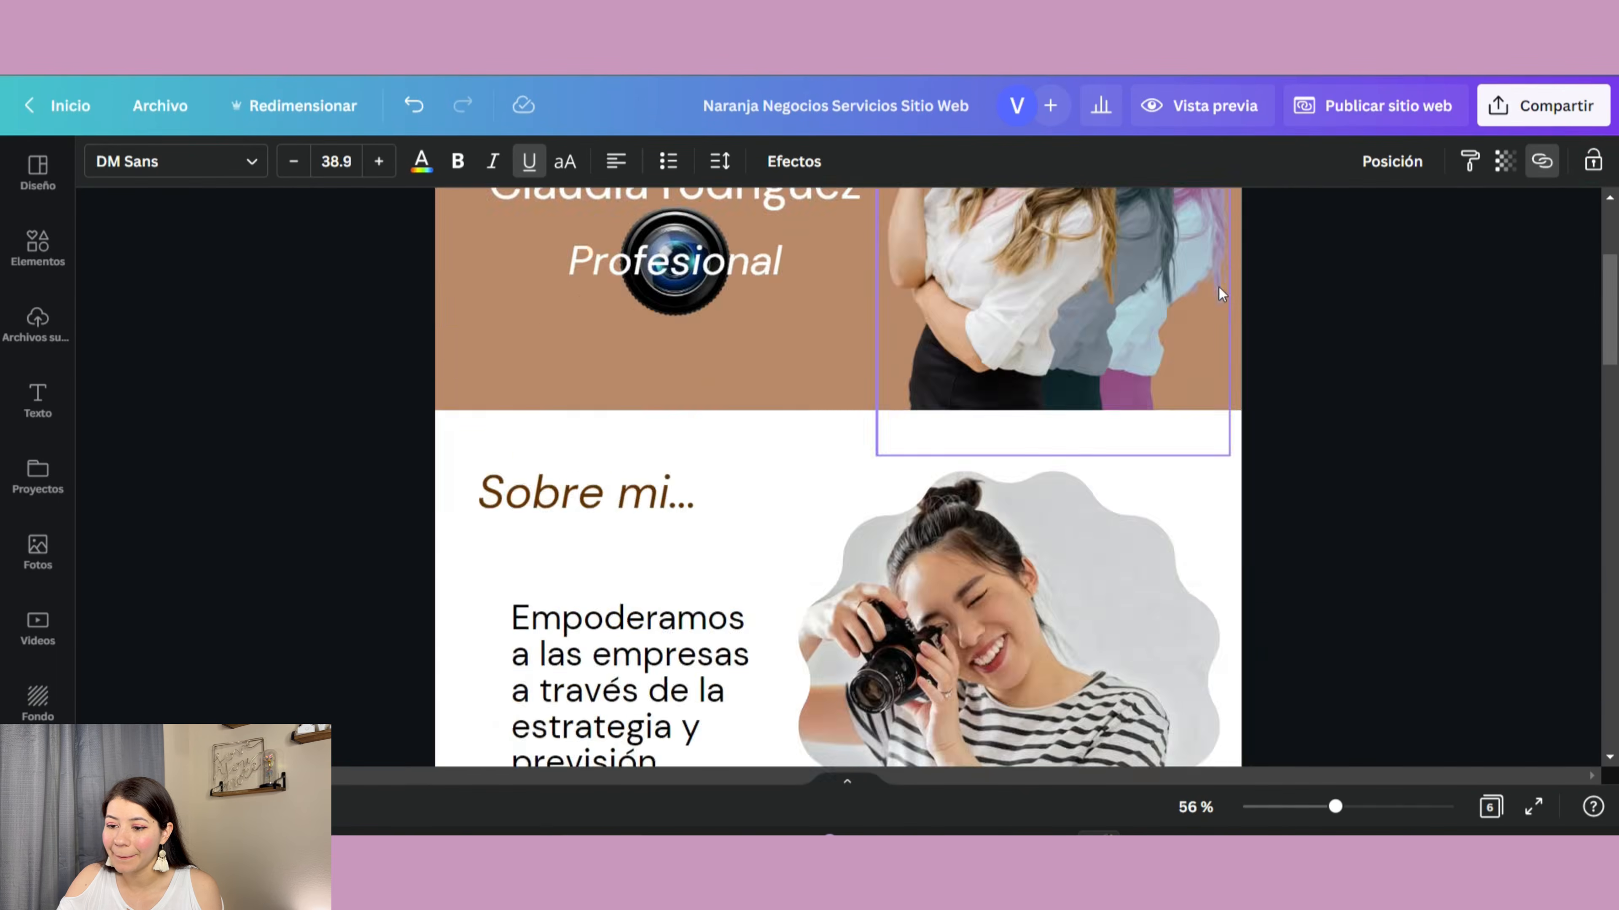
{"action": "scroll", "coordinate": [1219, 293], "scroll_direction": "up", "scroll_amount": 4}
{"action": "left_click", "coordinate": [713, 517]}
{"action": "left_click", "coordinate": [943, 106]}
{"action": "type", "text": "Por"}
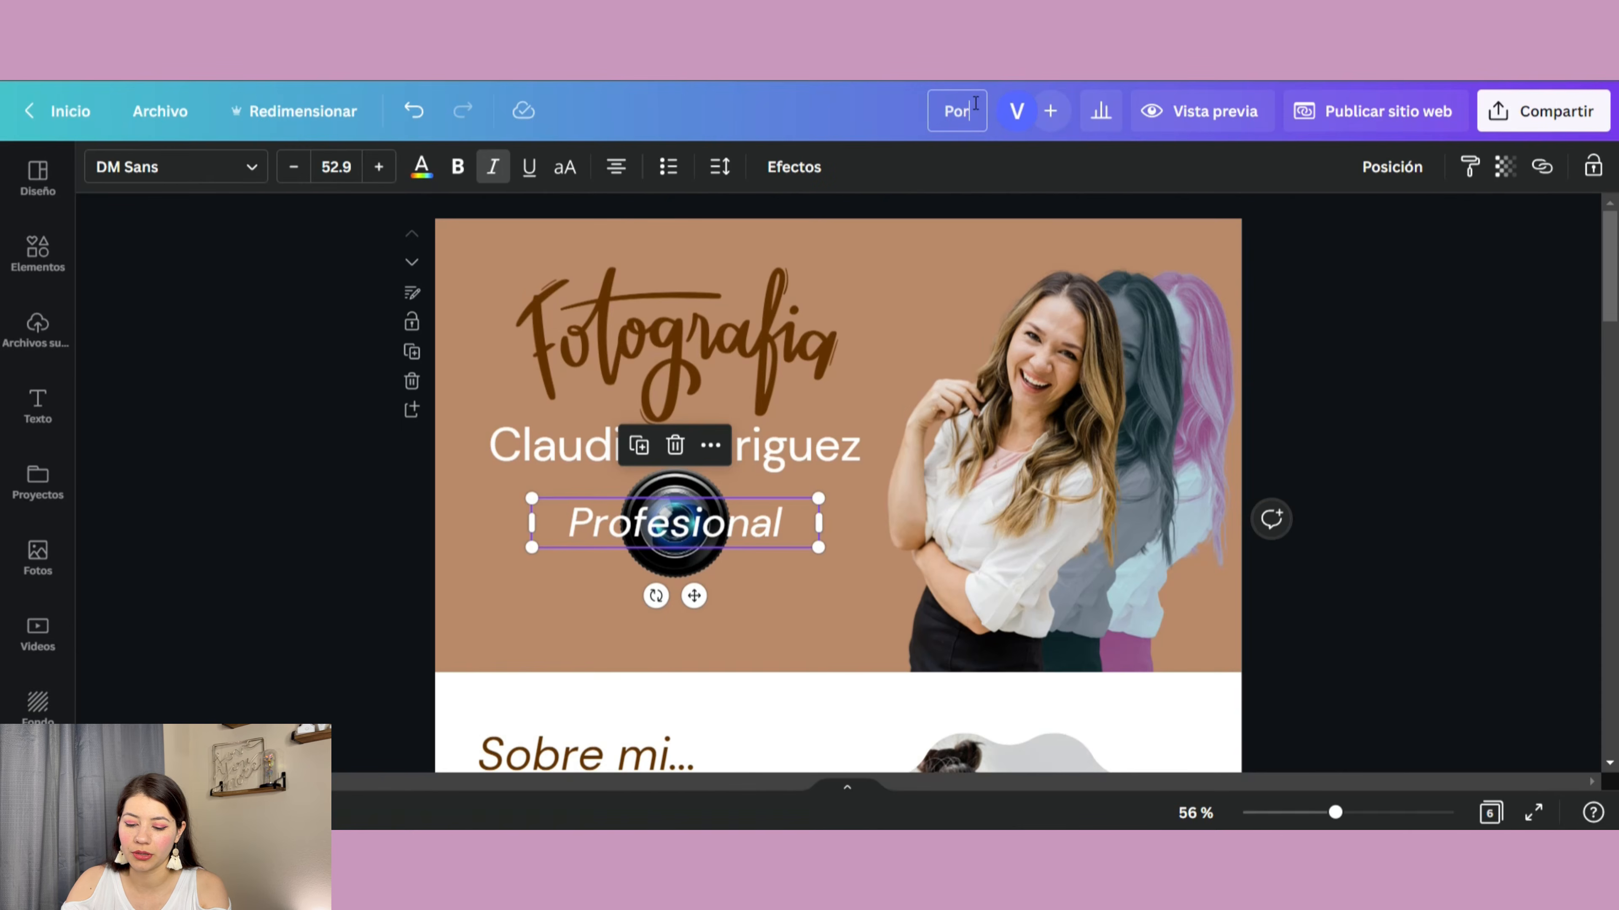
{"action": "type", "text": "tafolio "}
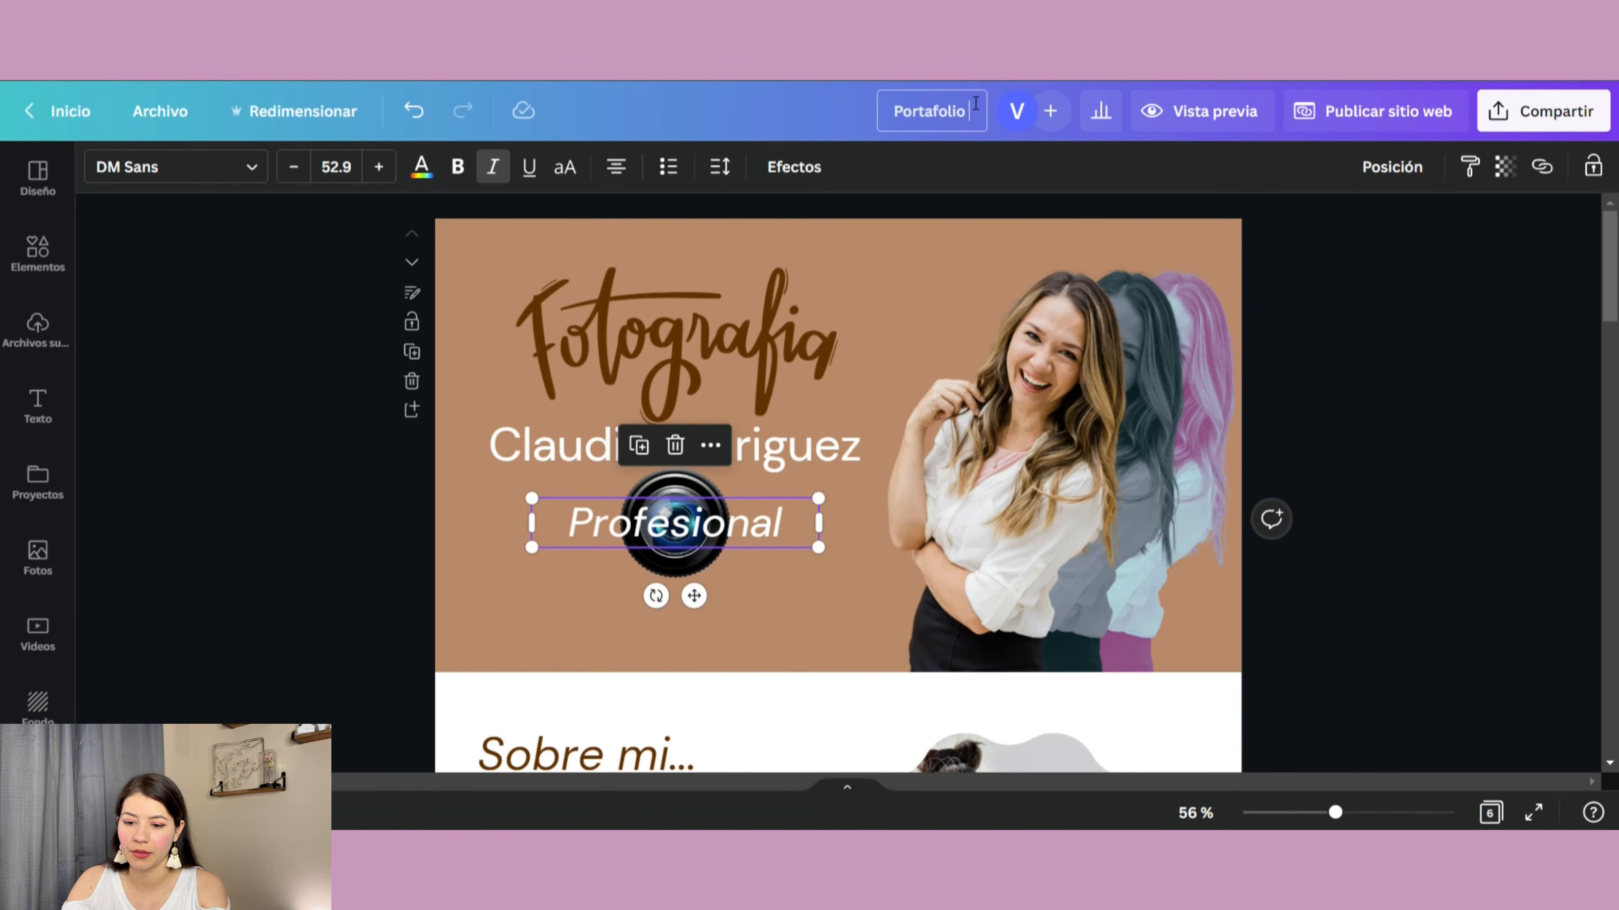
{"action": "type", "text": "de Claudi"}
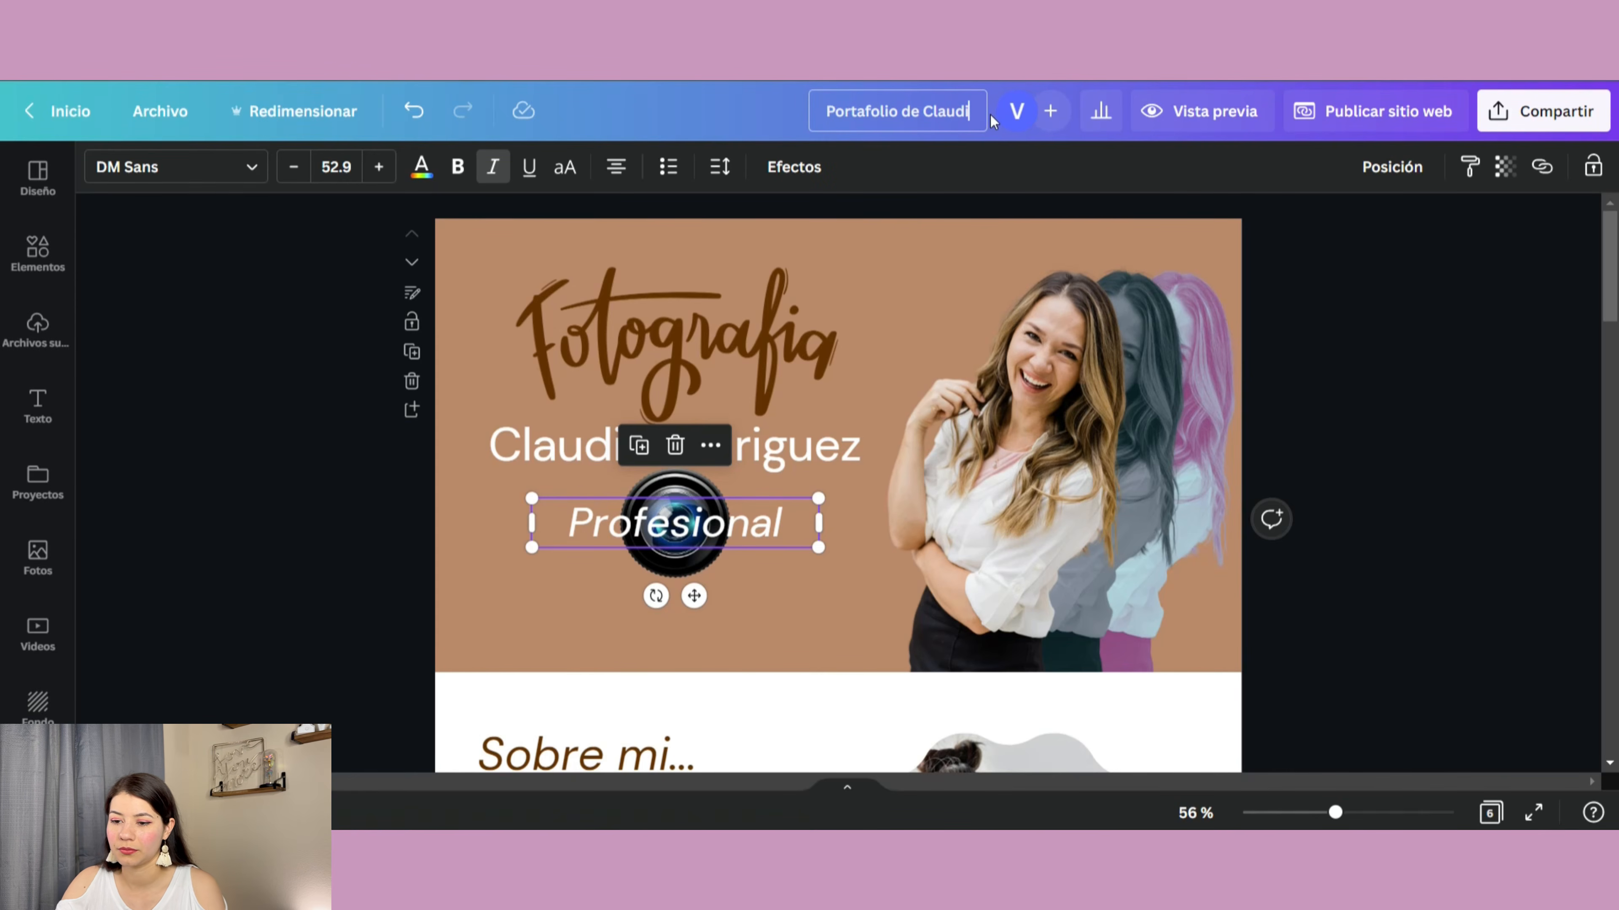
{"action": "type", "text": "a"}
{"action": "key", "text": "Return"}
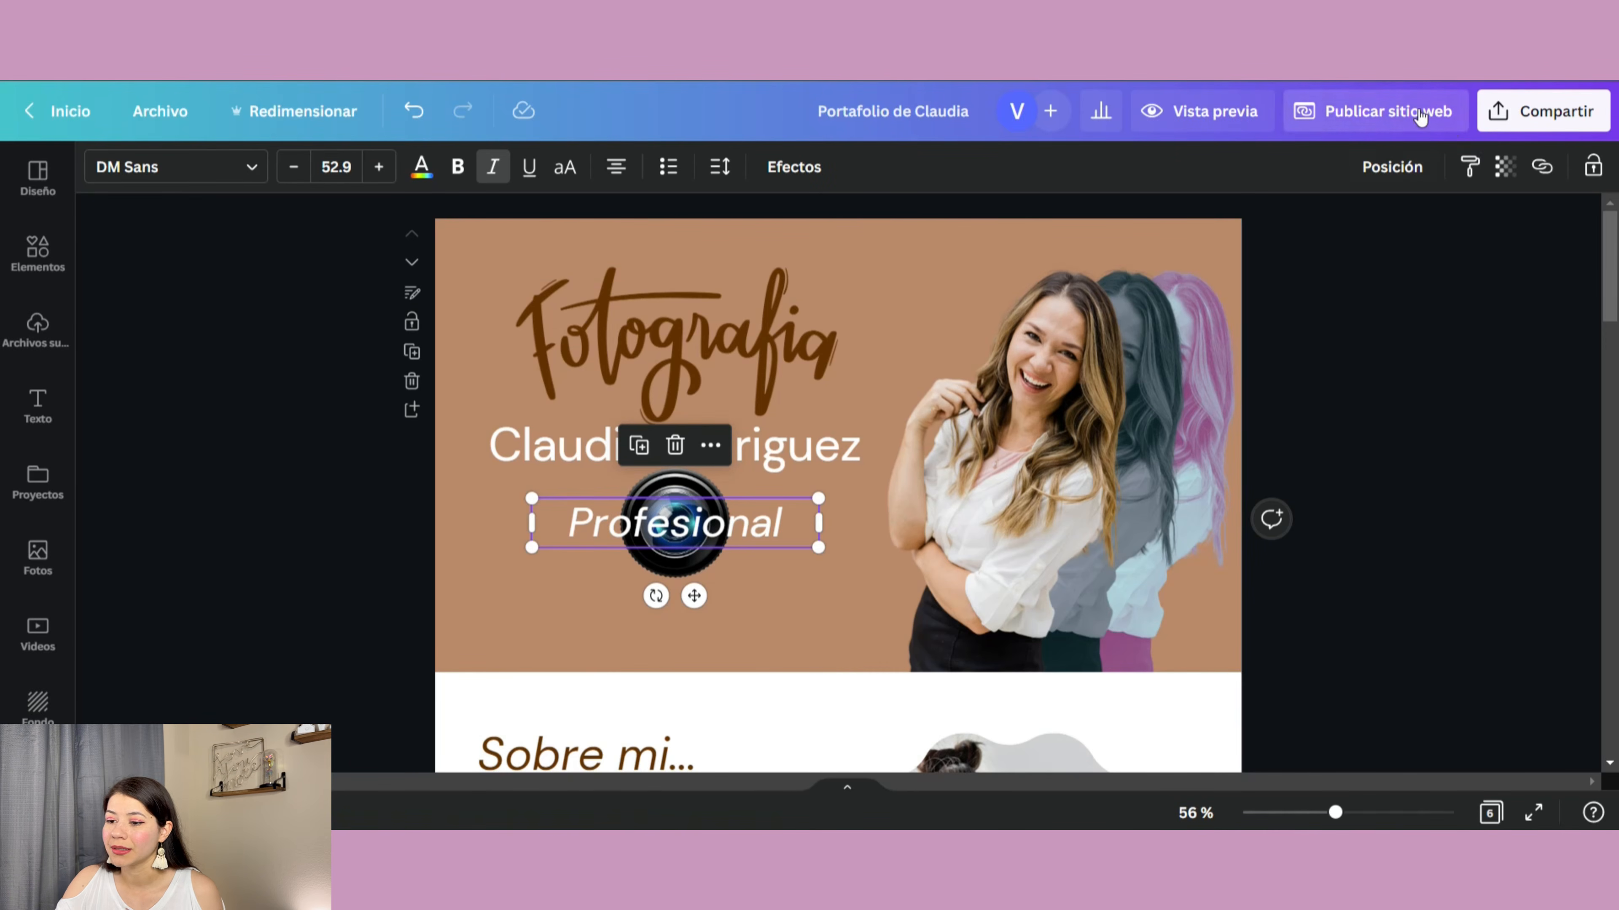
Step: Publish the website on the free Canva domain with mobile resizing on and no navigation bar
{"action": "left_click", "coordinate": [1437, 112]}
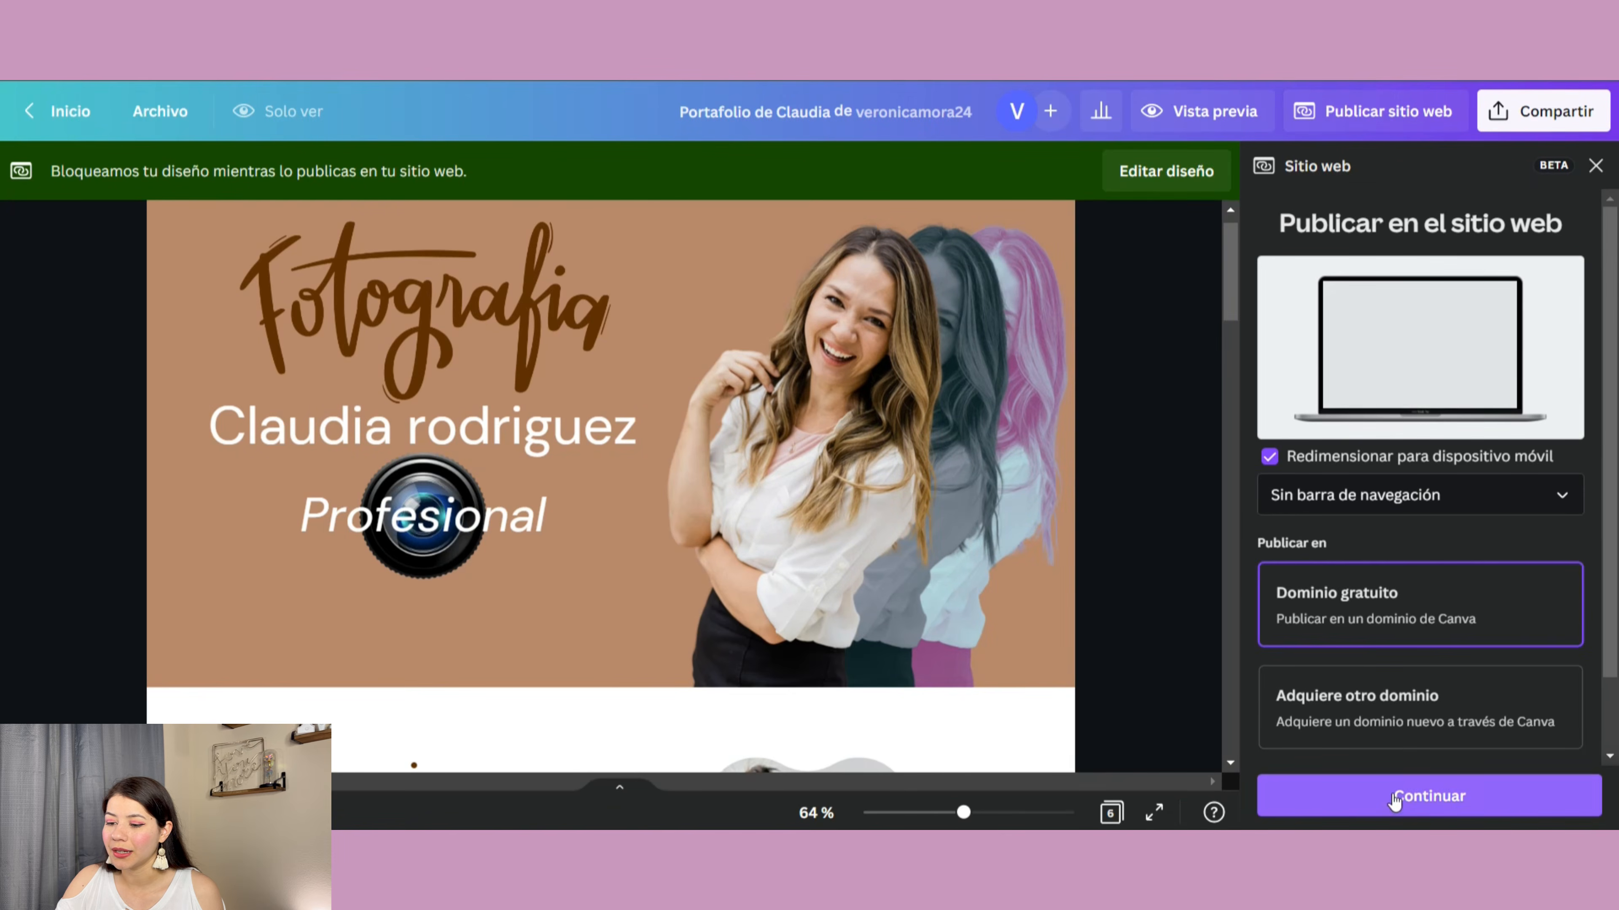
{"action": "left_click", "coordinate": [1391, 795]}
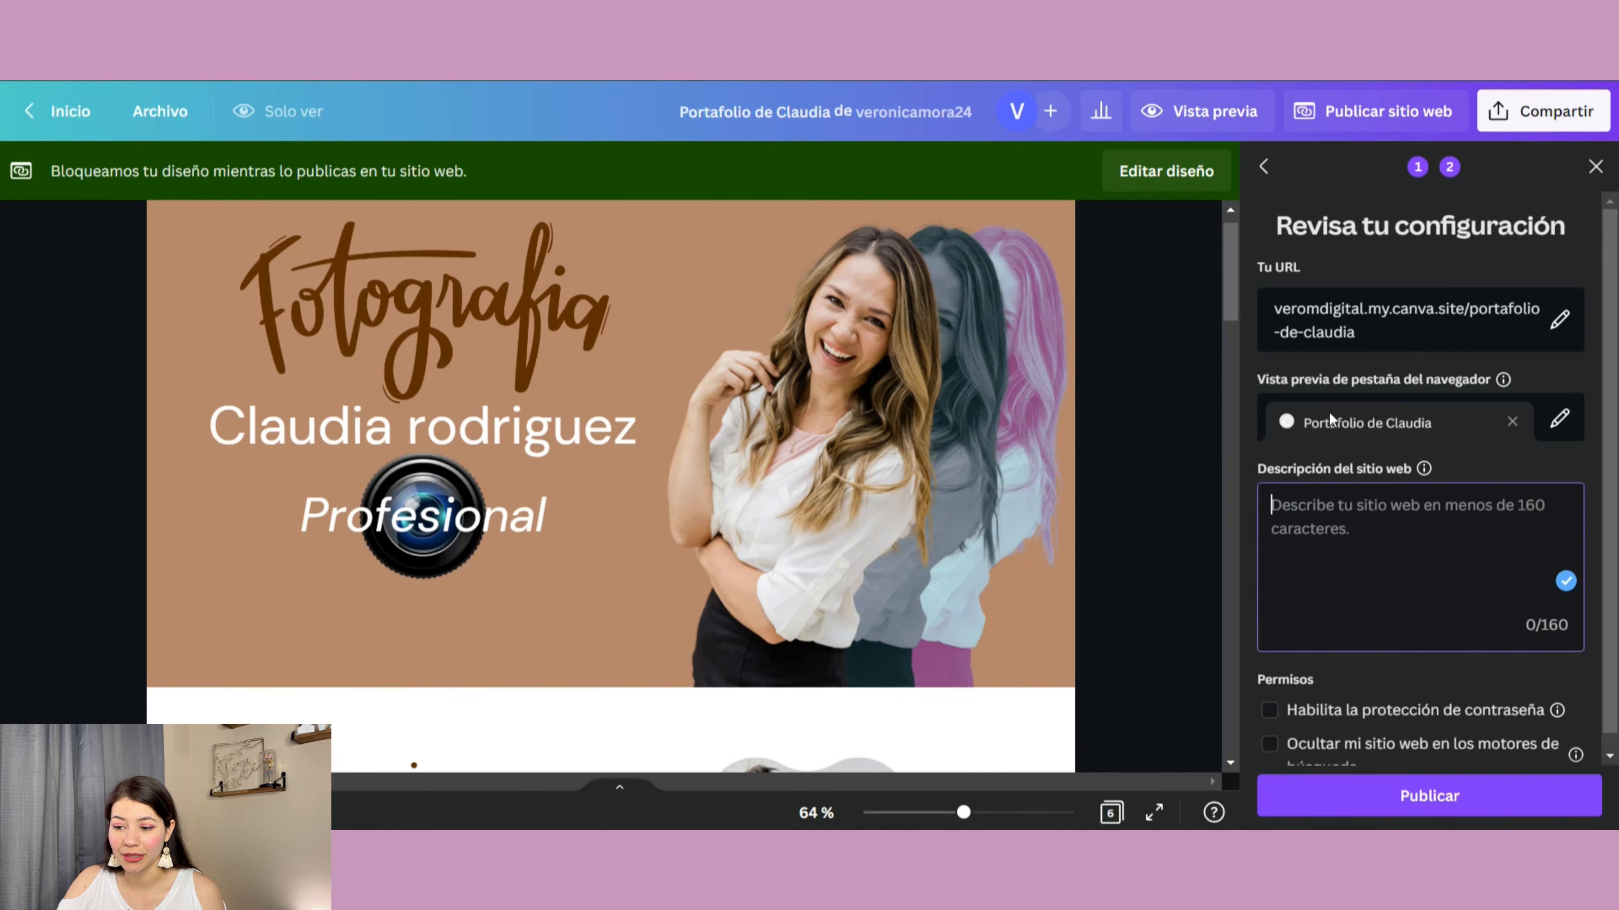
{"action": "left_click", "coordinate": [1443, 796]}
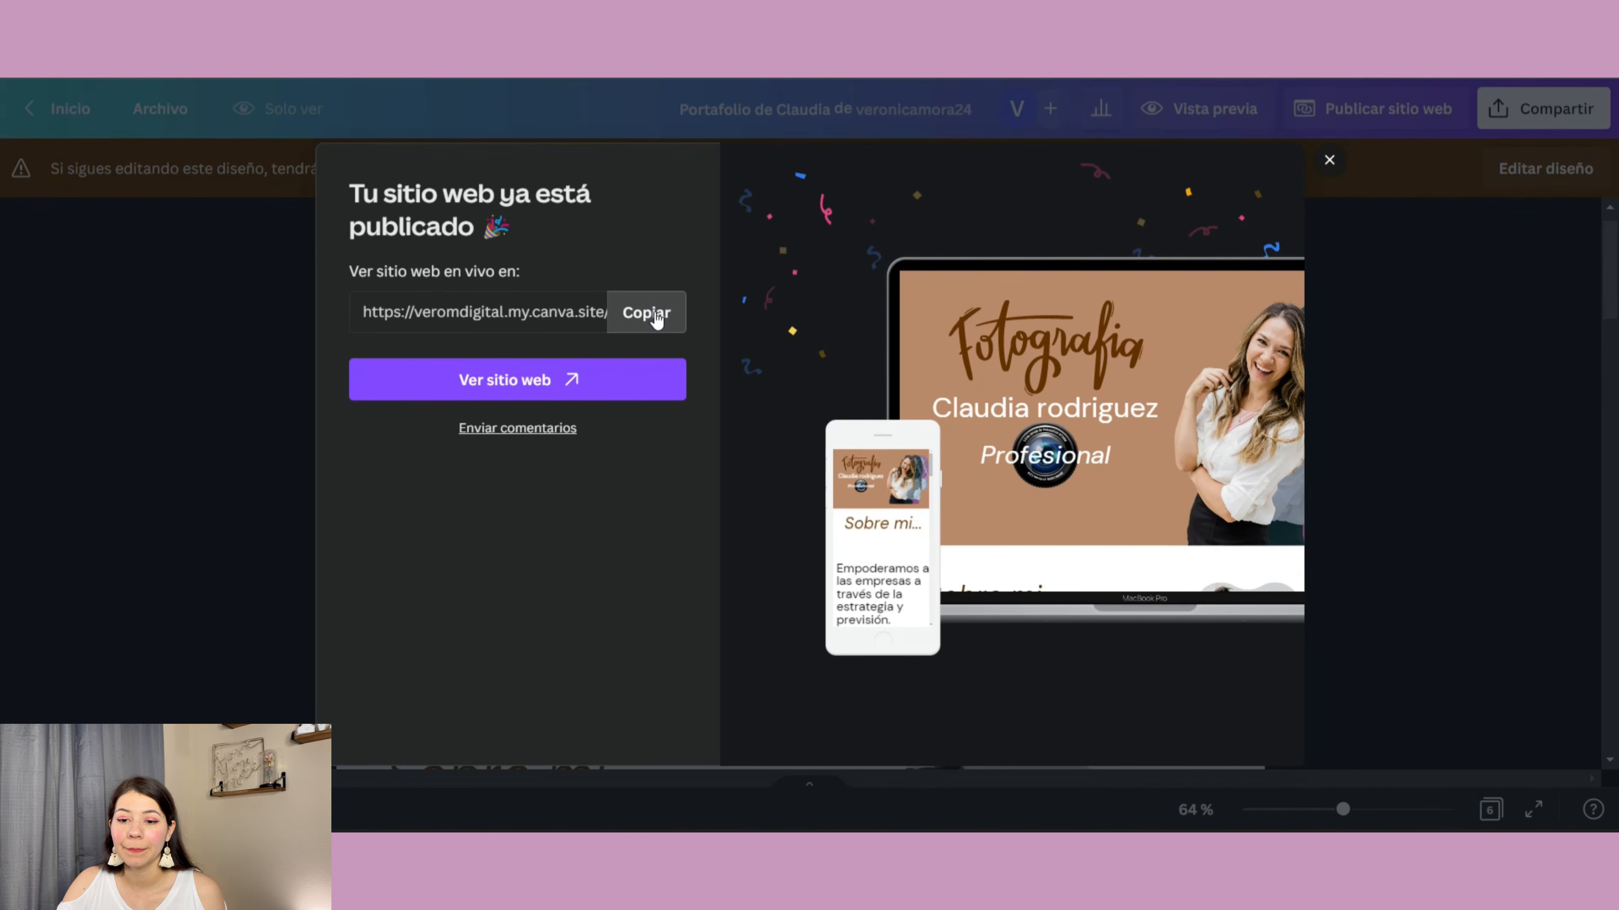
Step: Copy the published website's address and open a new browser tab
{"action": "left_click", "coordinate": [656, 317]}
{"action": "key", "text": "ctrl+t"}
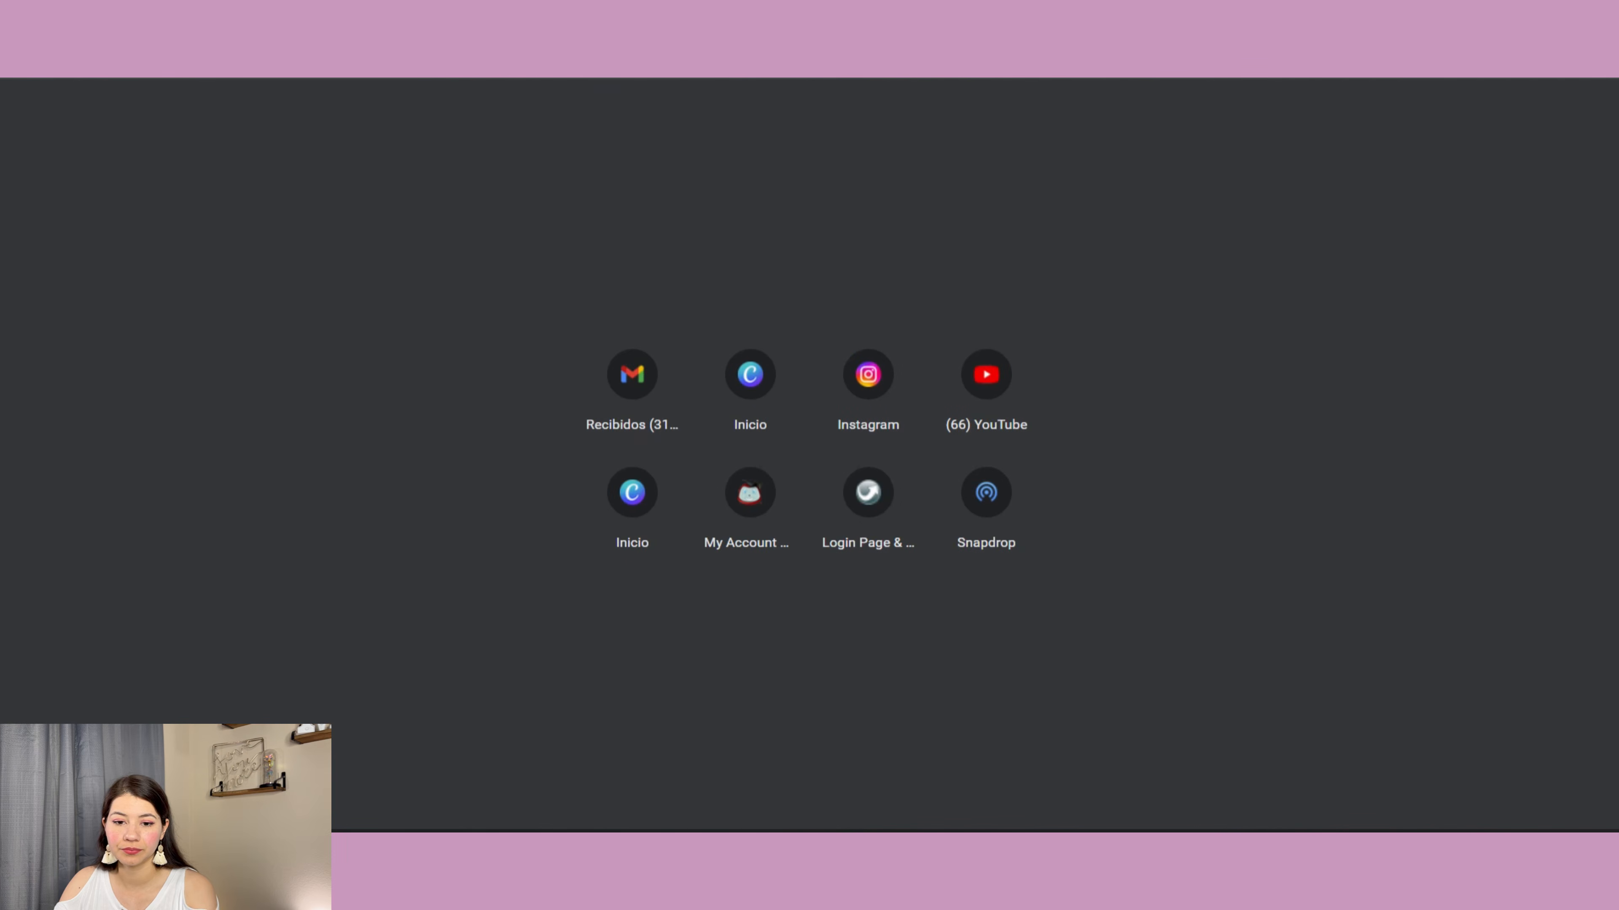